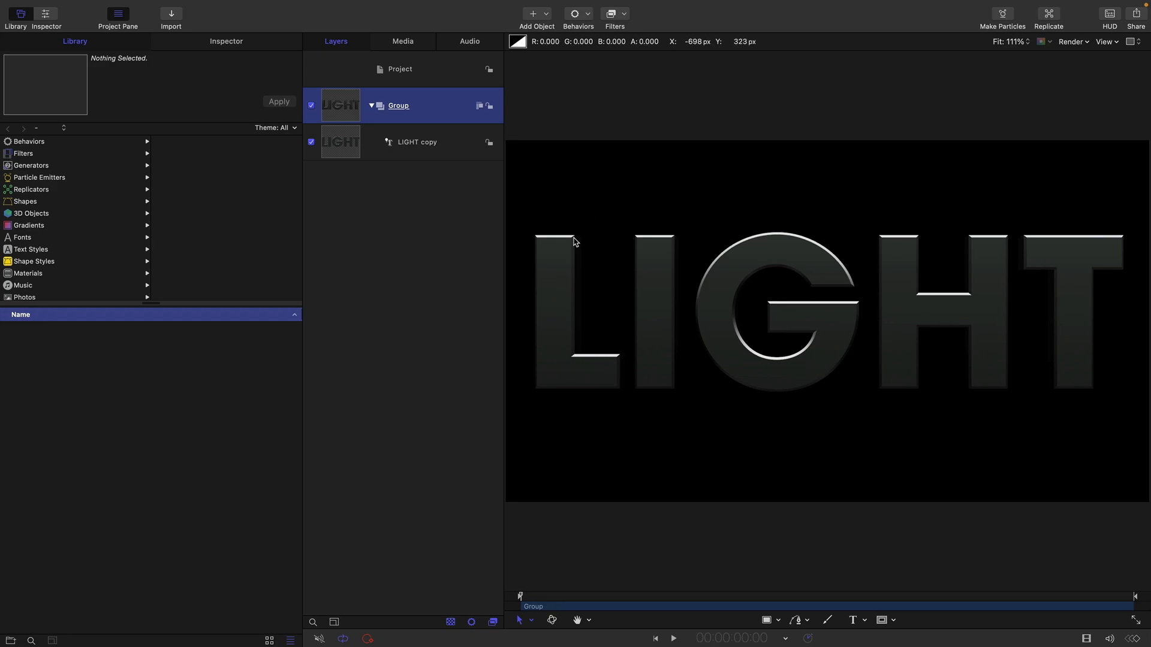
Make a clone layer of the LIGHT group and draw a rectangle mask about 1874 by 86 across the middle of the letters.
{"action": "right_click", "coordinate": [341, 100]}
{"action": "left_click", "coordinate": [390, 310]}
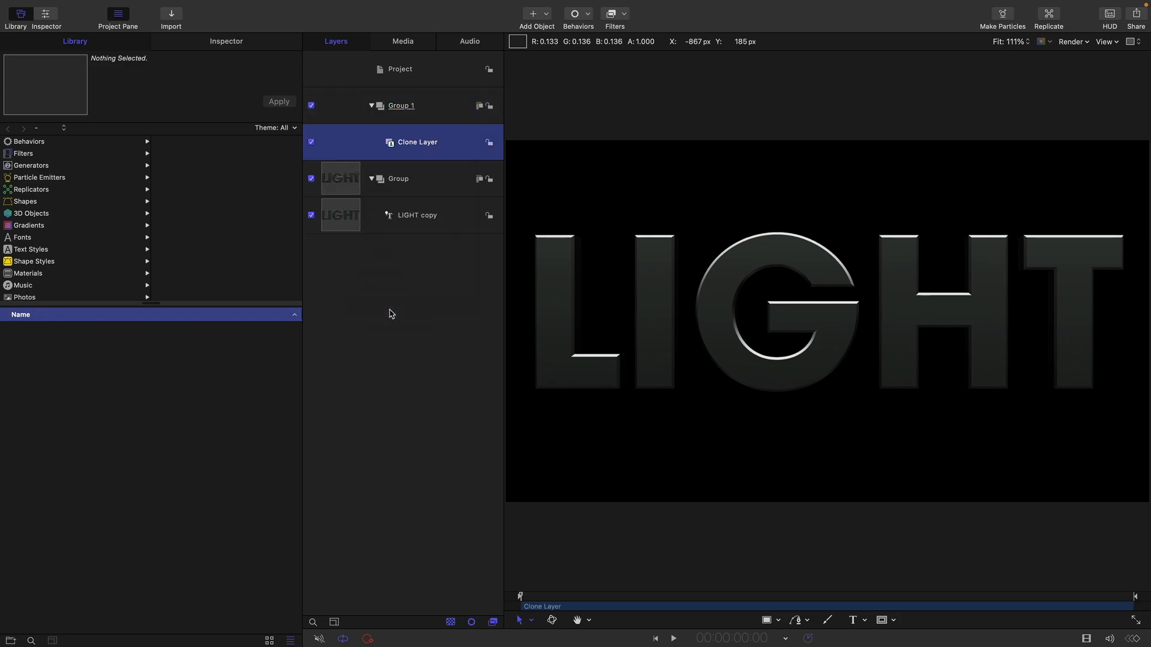
{"action": "left_click", "coordinate": [882, 621]}
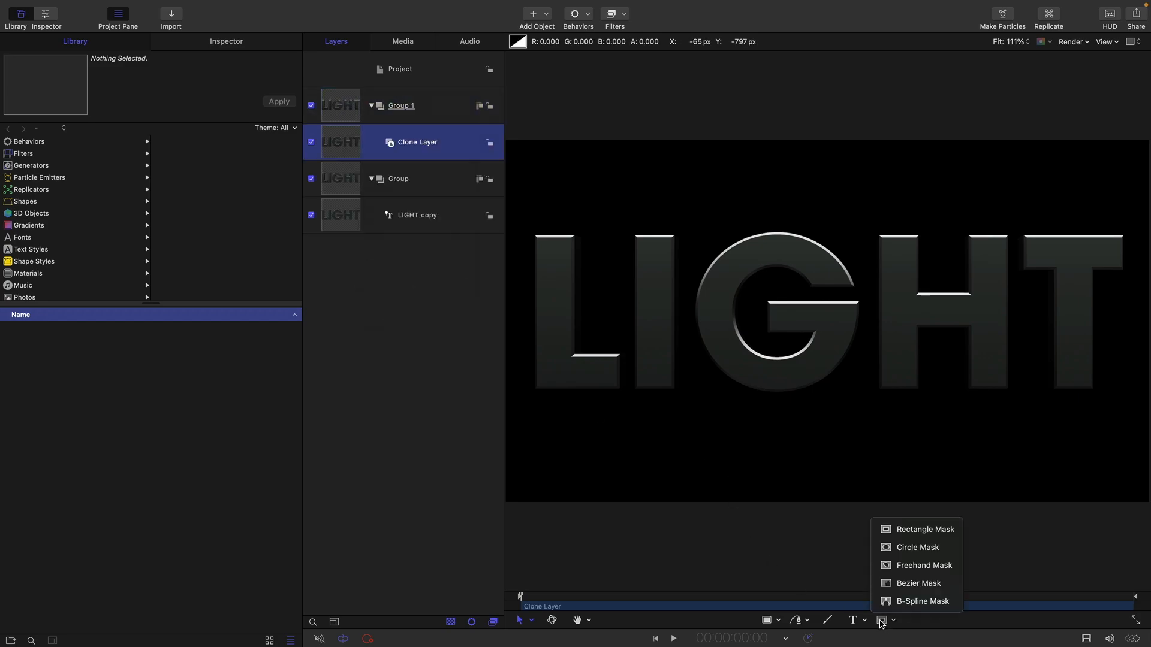
{"action": "left_click", "coordinate": [923, 530]}
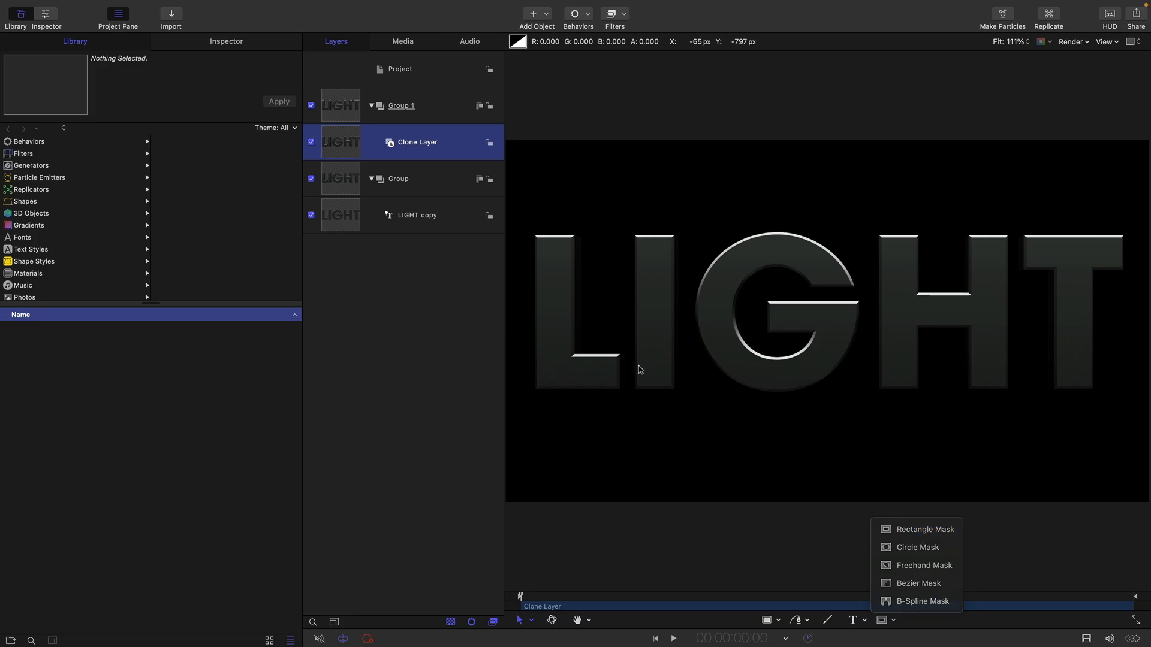
{"action": "mouse_move", "coordinate": [514, 287]}
{"action": "left_mouse_down"}
{"action": "mouse_move", "coordinate": [858, 327]}
{"action": "mouse_move", "coordinate": [1143, 316]}
{"action": "left_mouse_up"}
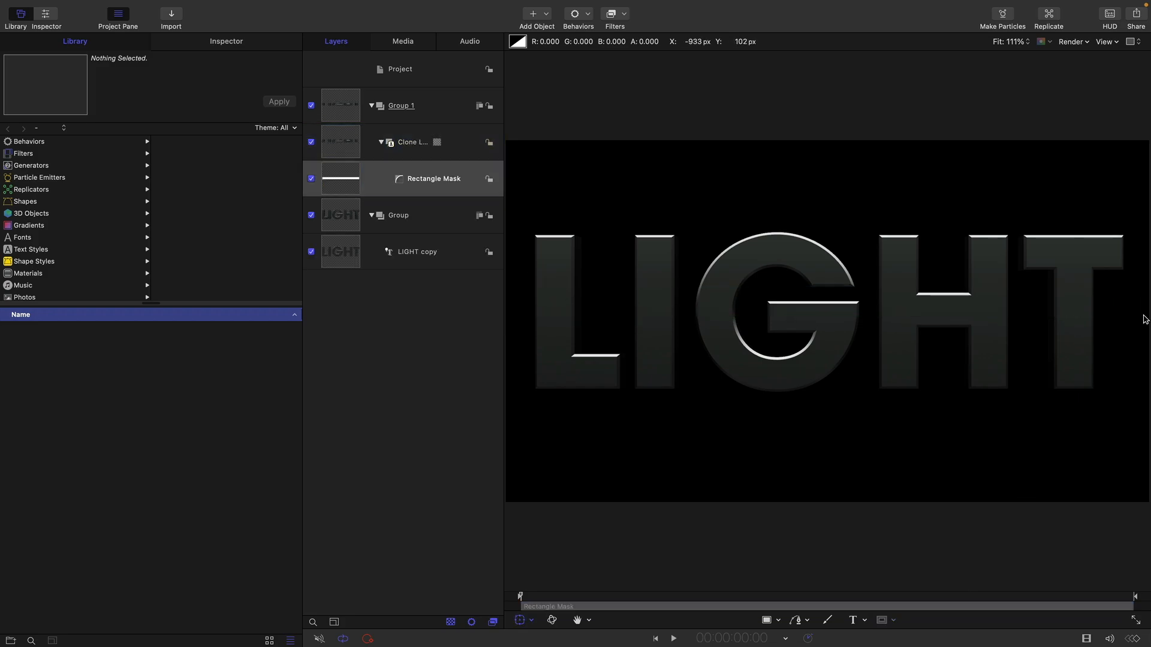
Set the masked clone layer's blend mode to Linear Dodge.
{"action": "left_click", "coordinate": [345, 156]}
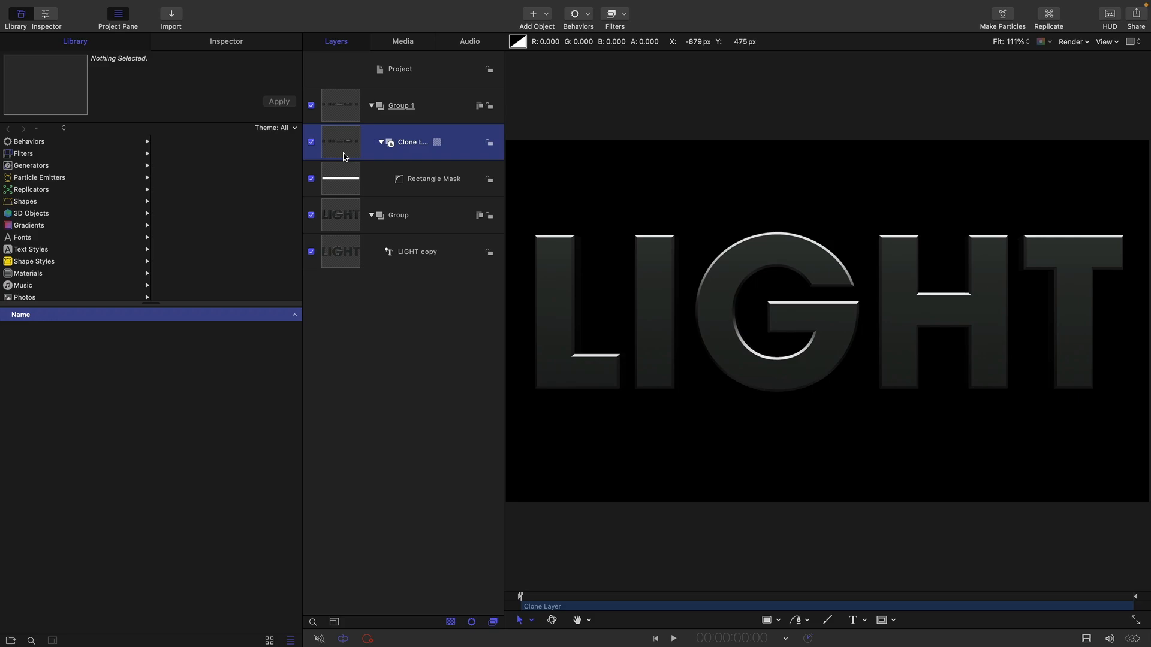
{"action": "left_click", "coordinate": [231, 43]}
{"action": "left_click", "coordinate": [227, 273]}
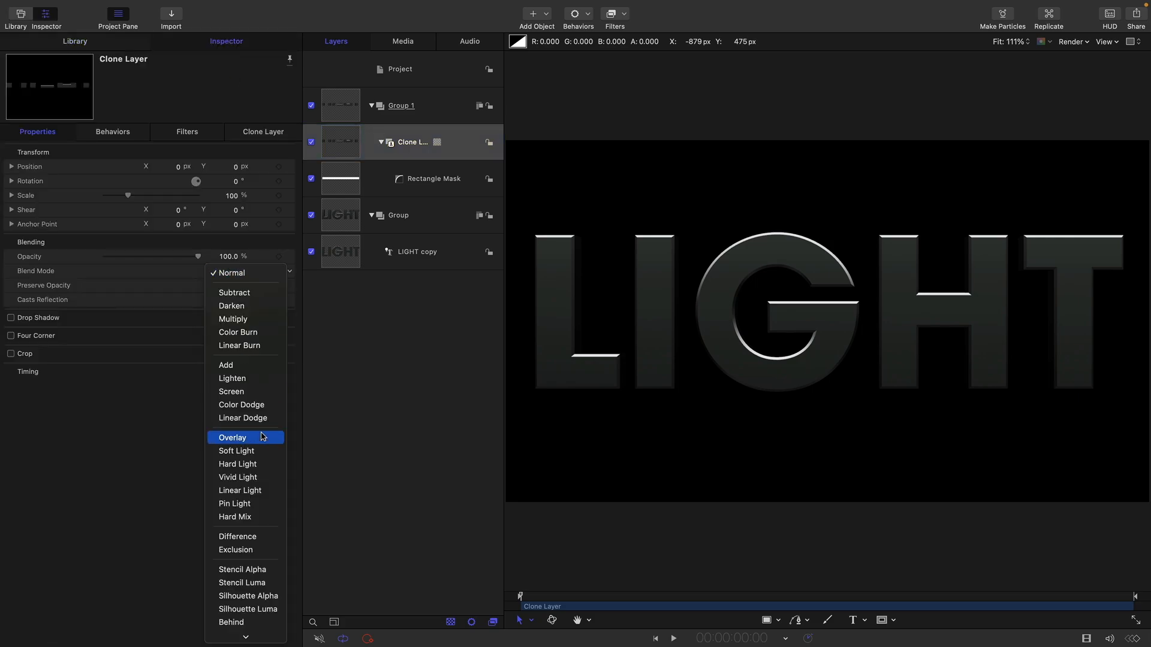
{"action": "left_click", "coordinate": [242, 418]}
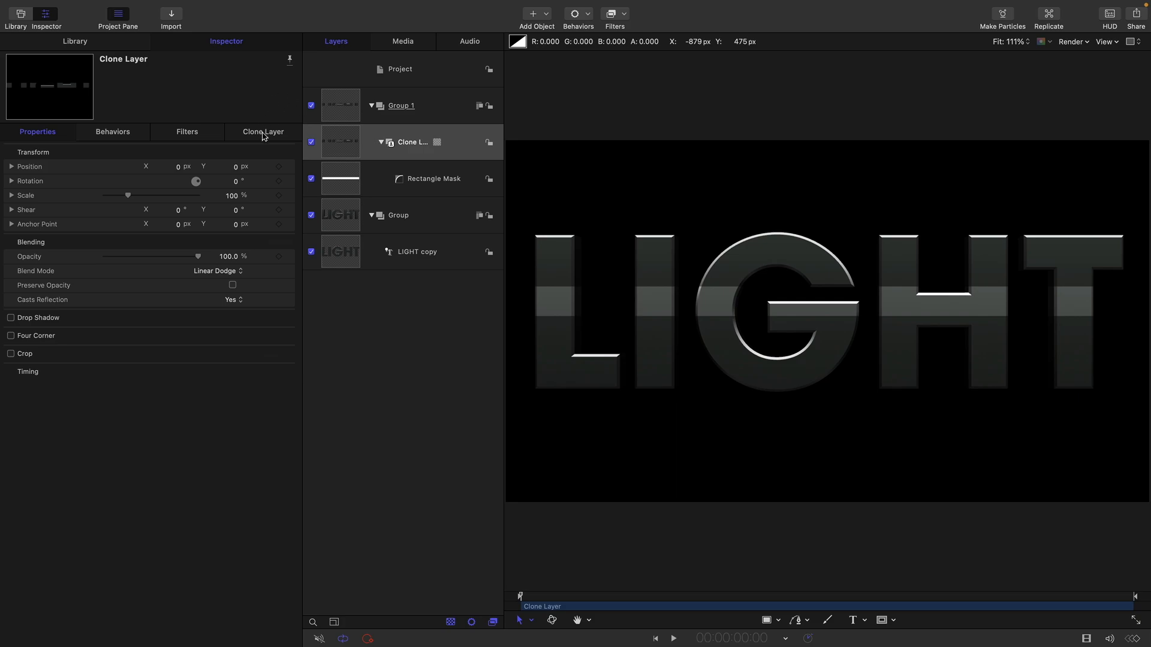
Set the rectangle mask's feather to 85.
{"action": "left_click", "coordinate": [410, 182]}
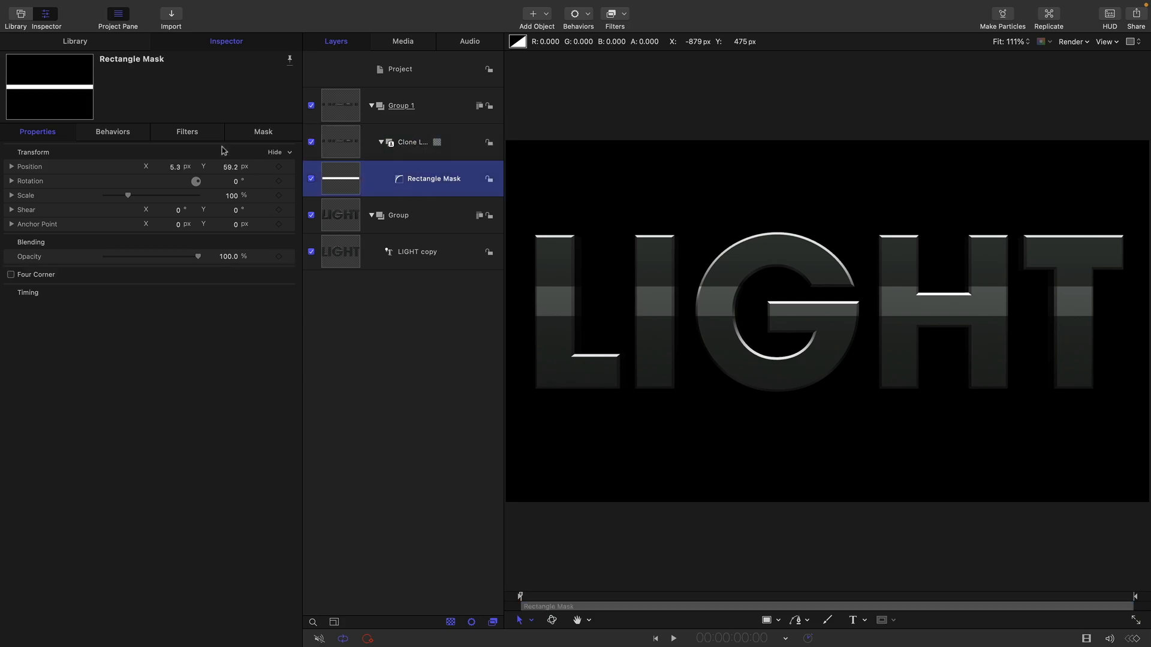
{"action": "left_click", "coordinate": [257, 131]}
{"action": "left_click_drag", "start_coordinate": [234, 242], "coordinate": [234, 238]}
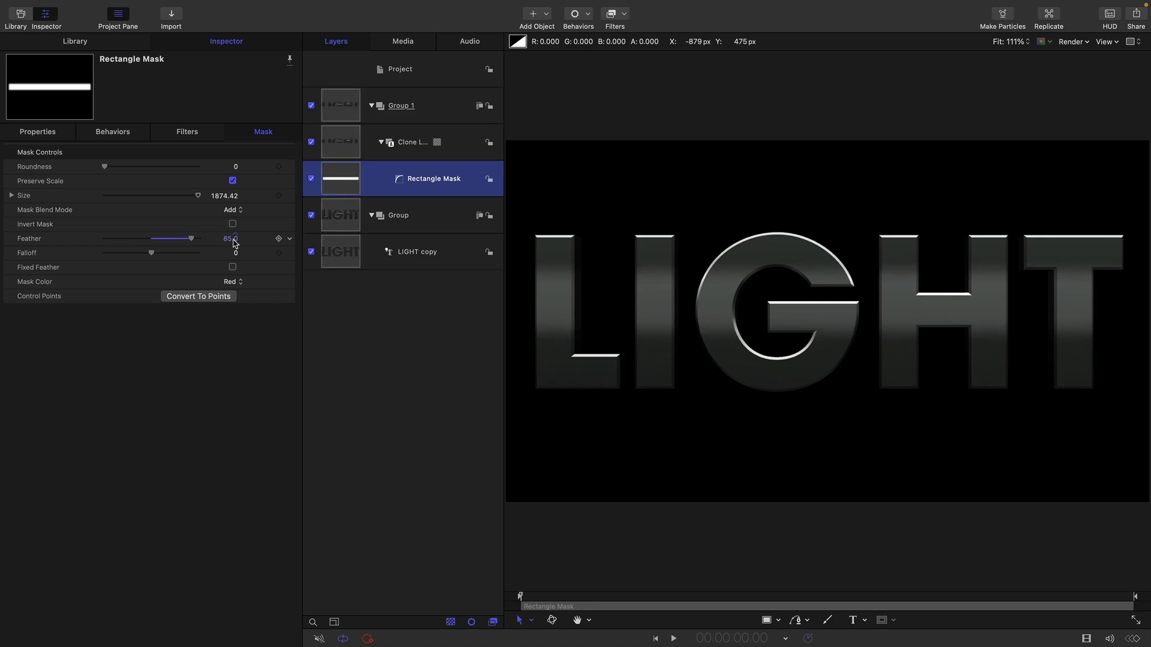
Add a Levels filter to the clone layer.
{"action": "left_click", "coordinate": [333, 144]}
{"action": "left_click", "coordinate": [631, 20]}
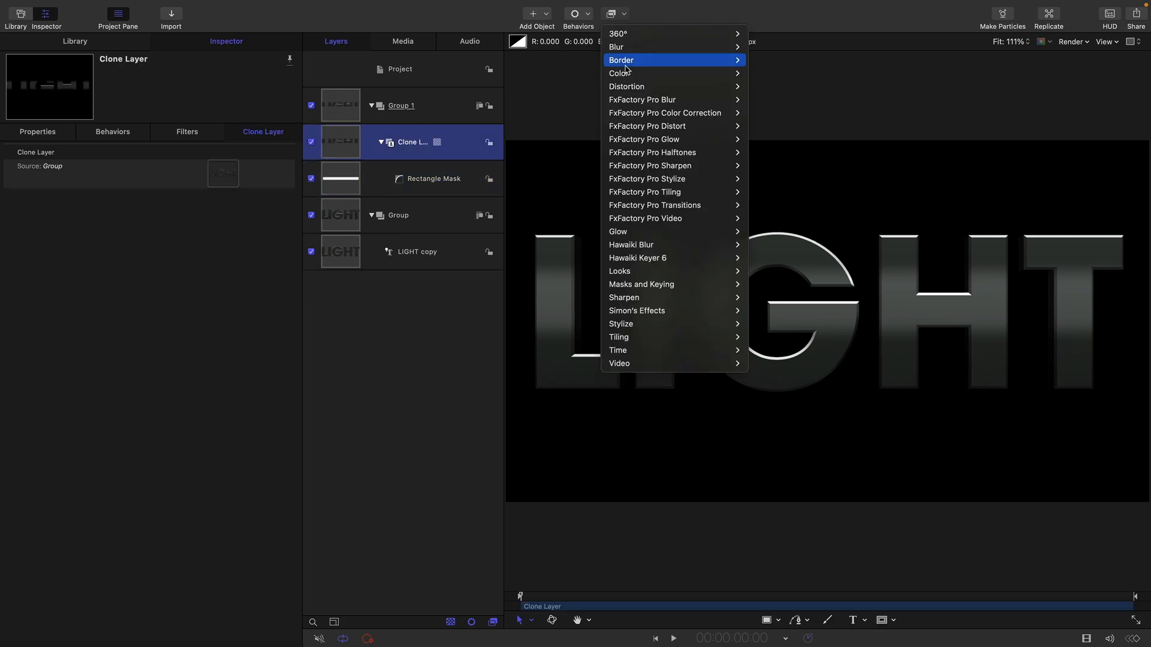
{"action": "mouse_move", "coordinate": [626, 74]}
{"action": "left_click", "coordinate": [787, 272]}
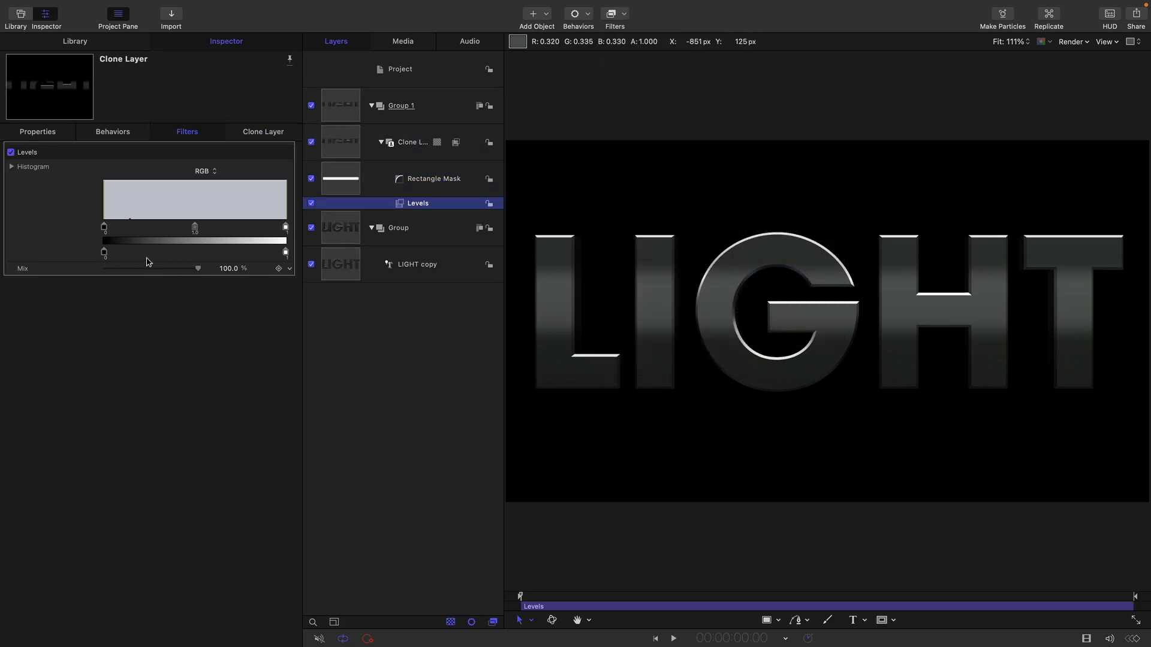
Try brightening the Levels filter's RGB midtones and adjusting its Blue channel highlights, and reset the filter's settings.
{"action": "left_click_drag", "start_coordinate": [192, 228], "coordinate": [159, 235]}
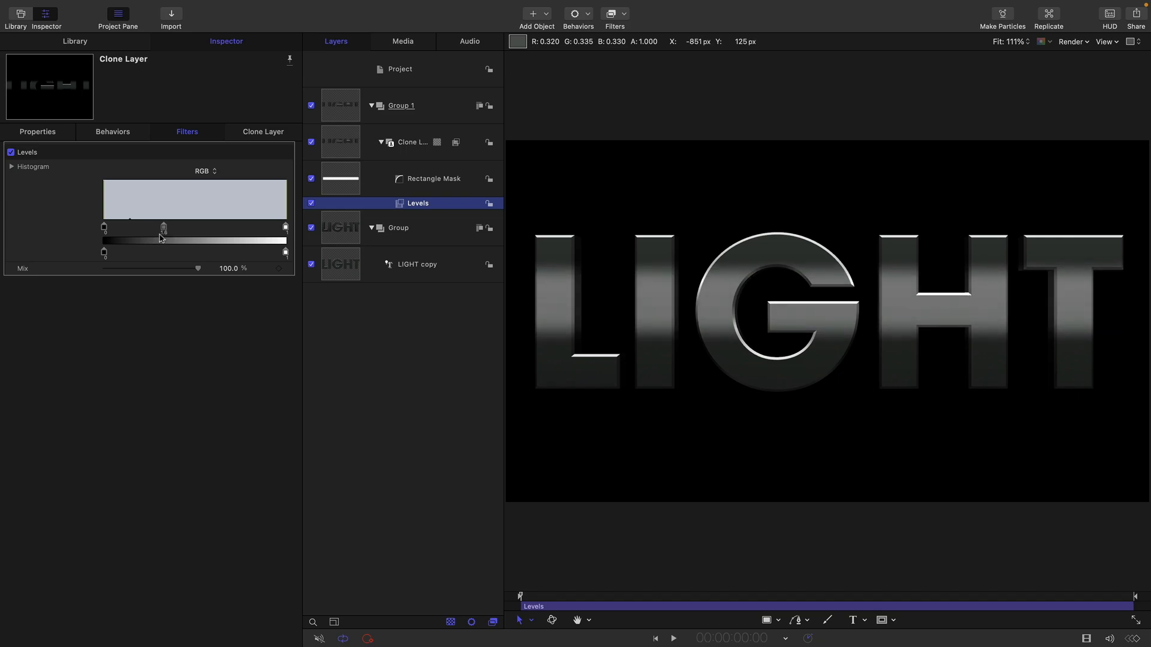
{"action": "left_click", "coordinate": [206, 171]}
{"action": "left_click", "coordinate": [212, 208]}
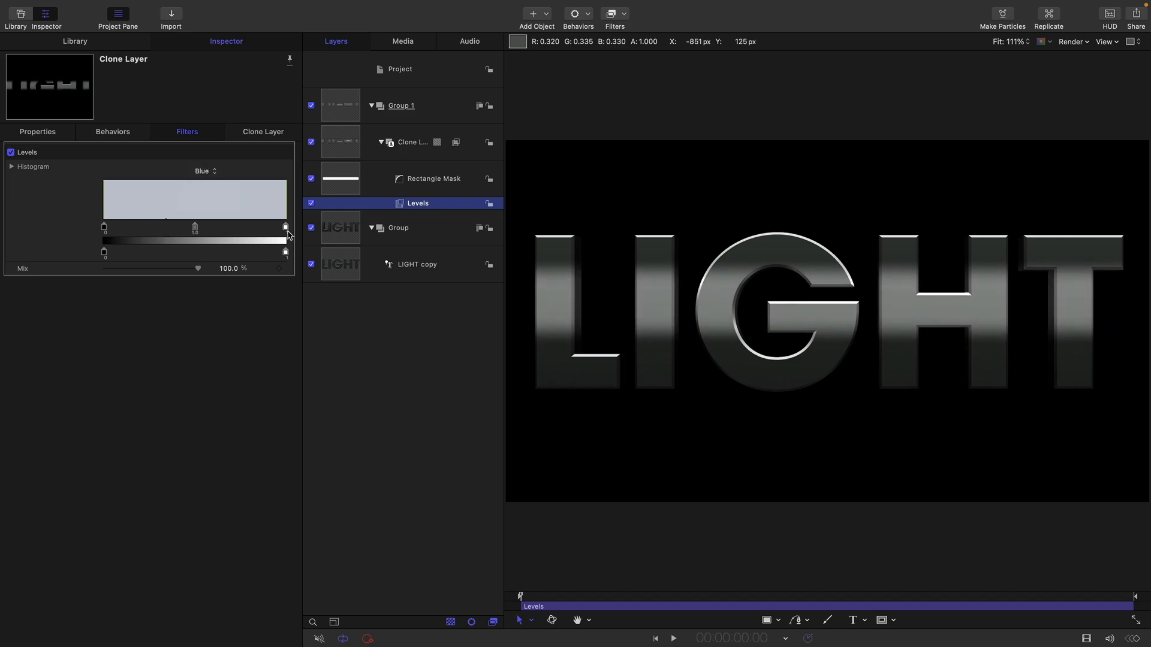
{"action": "left_click_drag", "start_coordinate": [285, 231], "coordinate": [241, 232]}
{"action": "key", "text": "super+z"}
{"action": "left_click", "coordinate": [209, 172]}
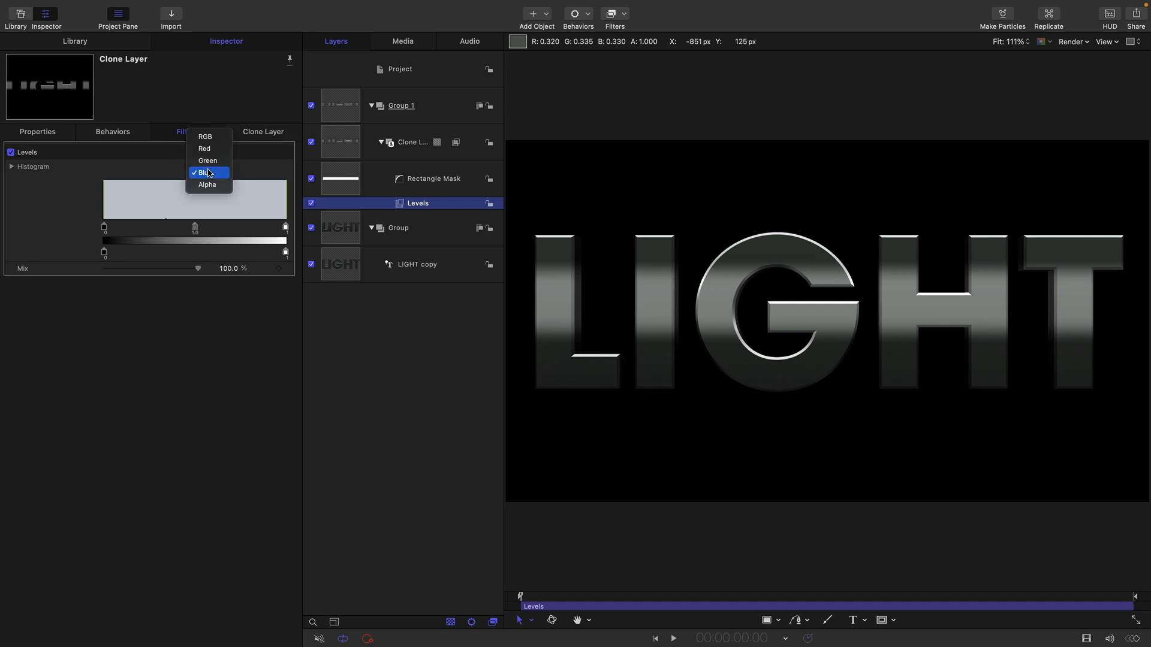
{"action": "left_click", "coordinate": [204, 137]}
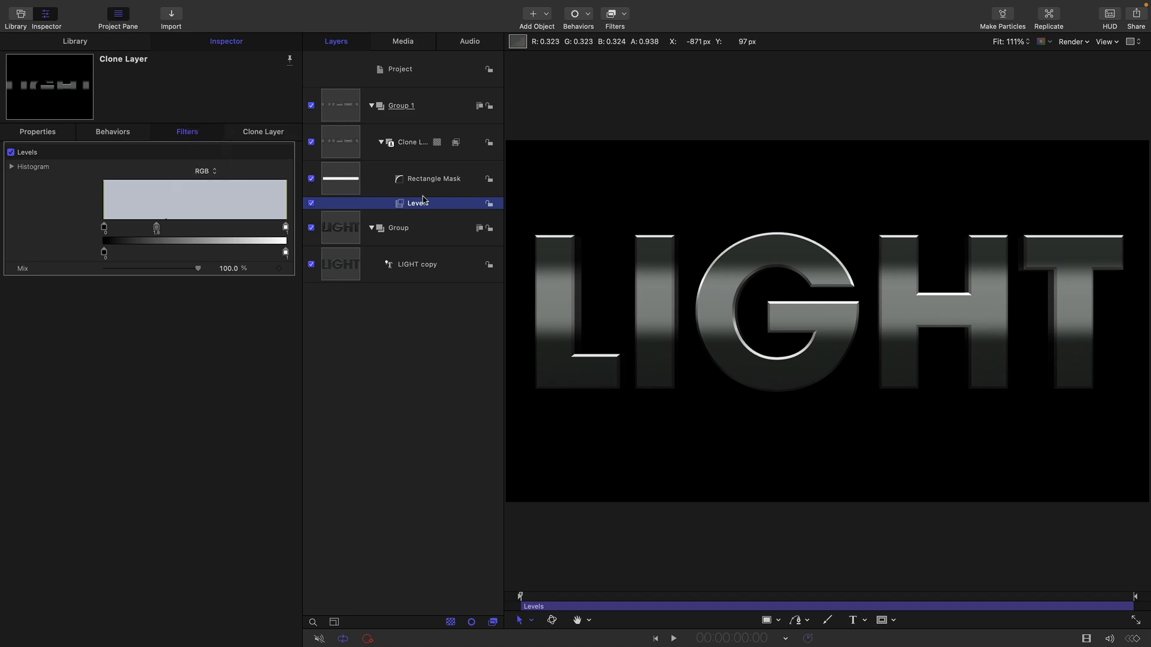
{"action": "right_click", "coordinate": [204, 152]}
{"action": "left_click", "coordinate": [240, 159]}
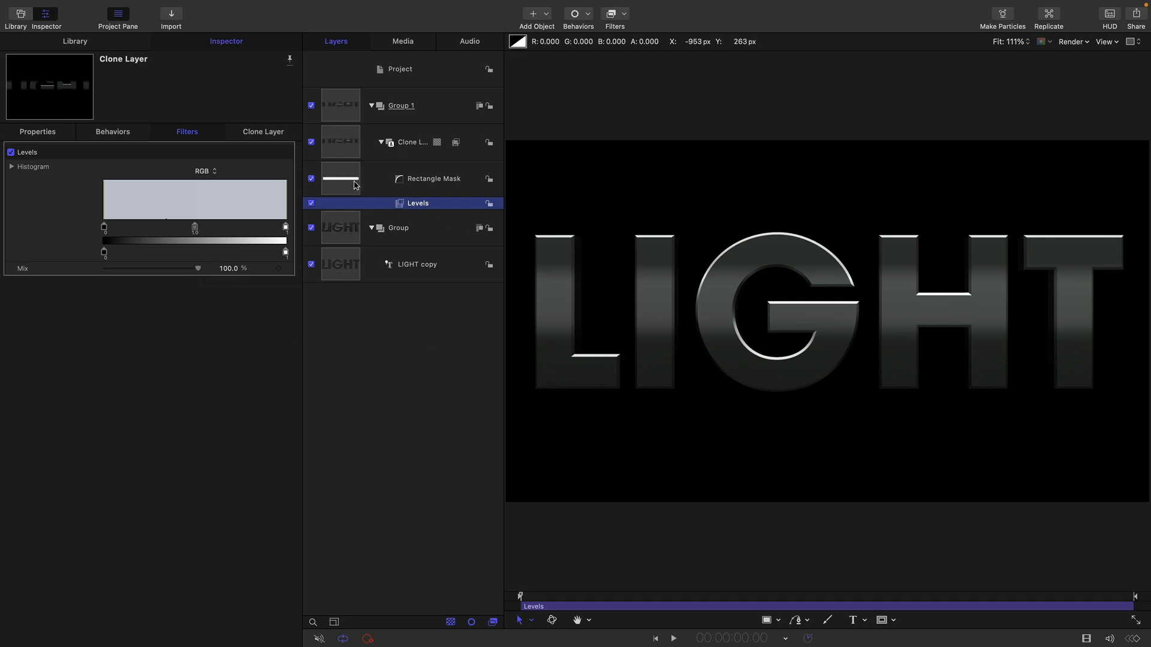
Resize the rectangle mask to a width of 2000 and a height of 55.
{"action": "left_click", "coordinate": [337, 177]}
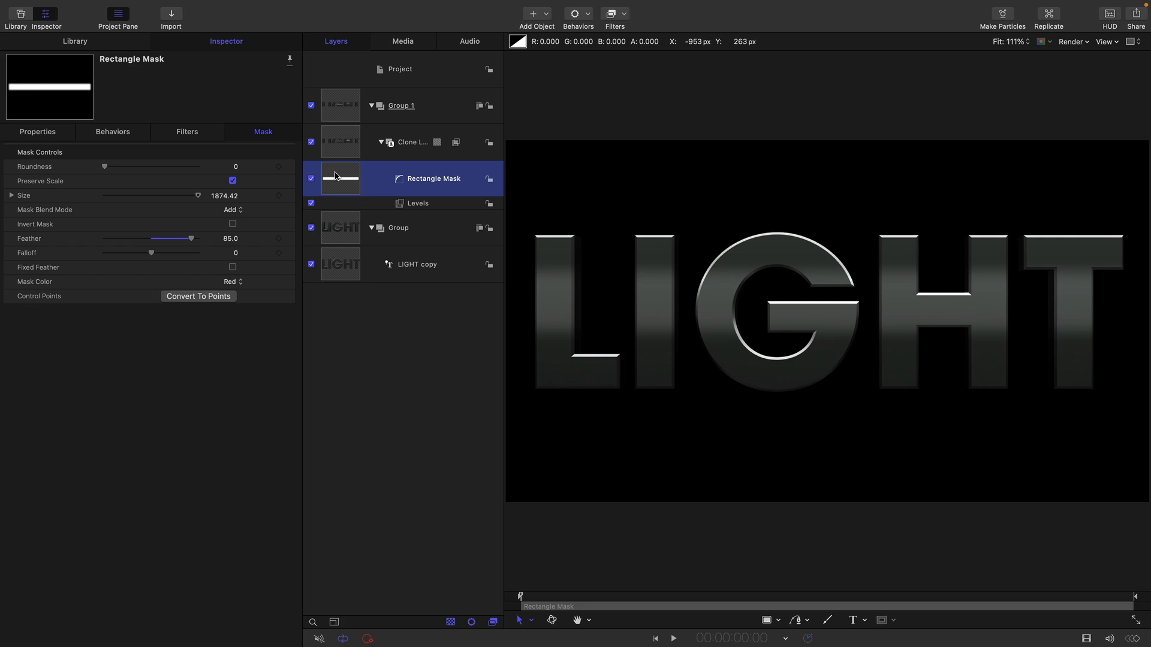
{"action": "key", "text": "super+minus"}
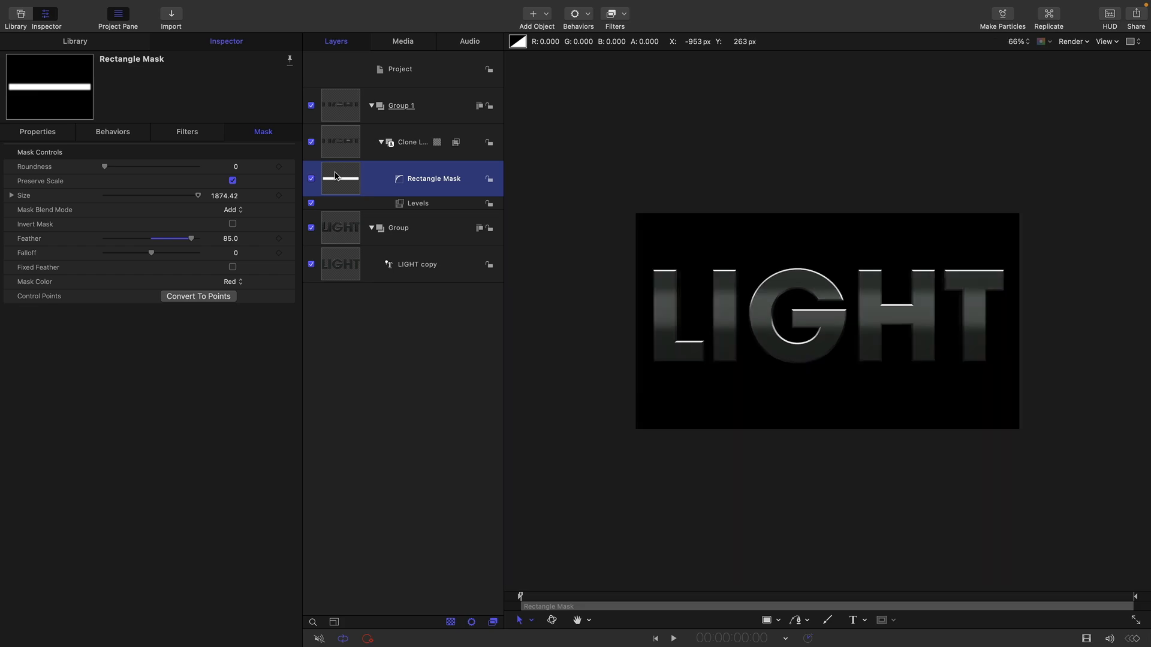
{"action": "left_click", "coordinate": [10, 196]}
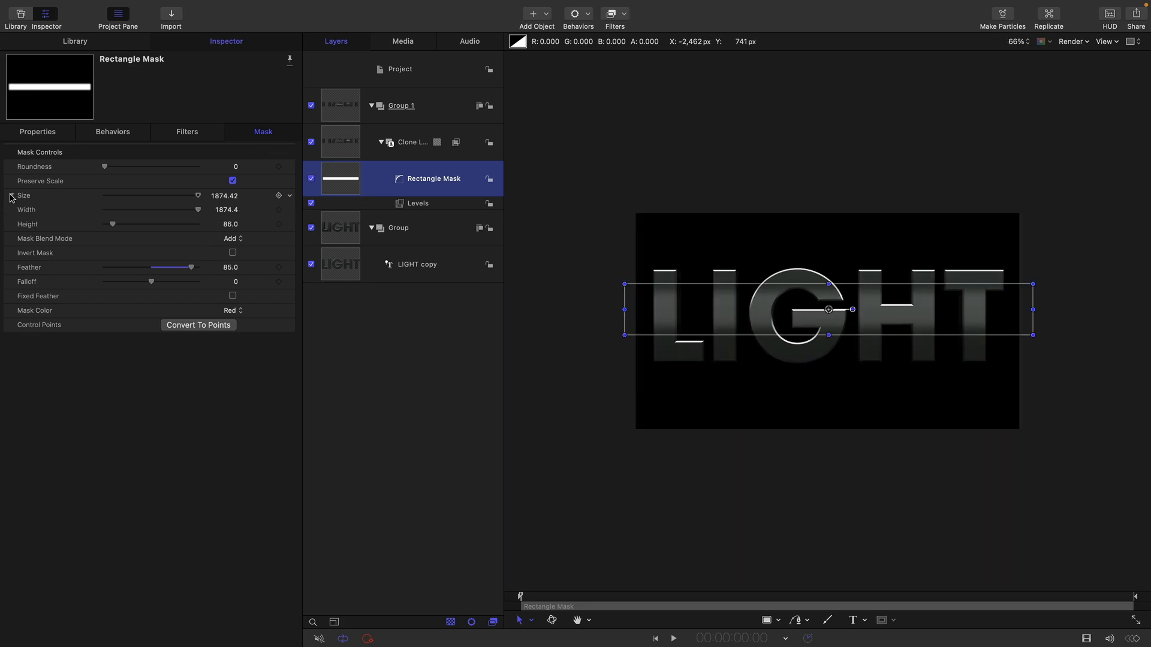
{"action": "left_click", "coordinate": [227, 211]}
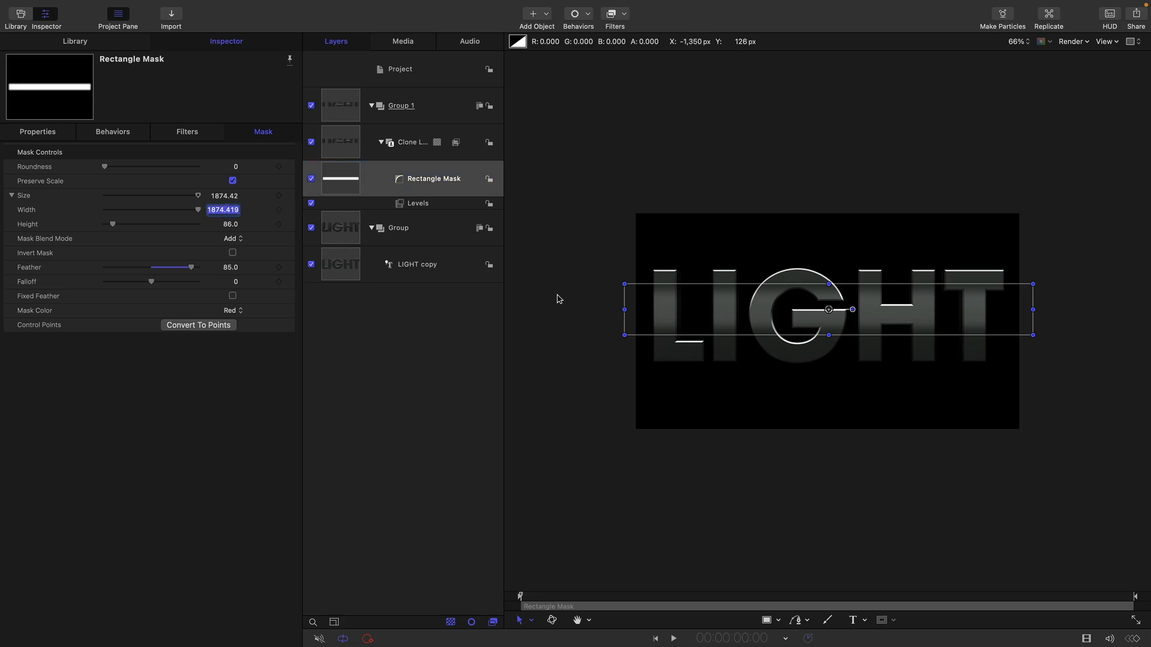
{"action": "type", "text": "2000"}
{"action": "key", "text": "Return"}
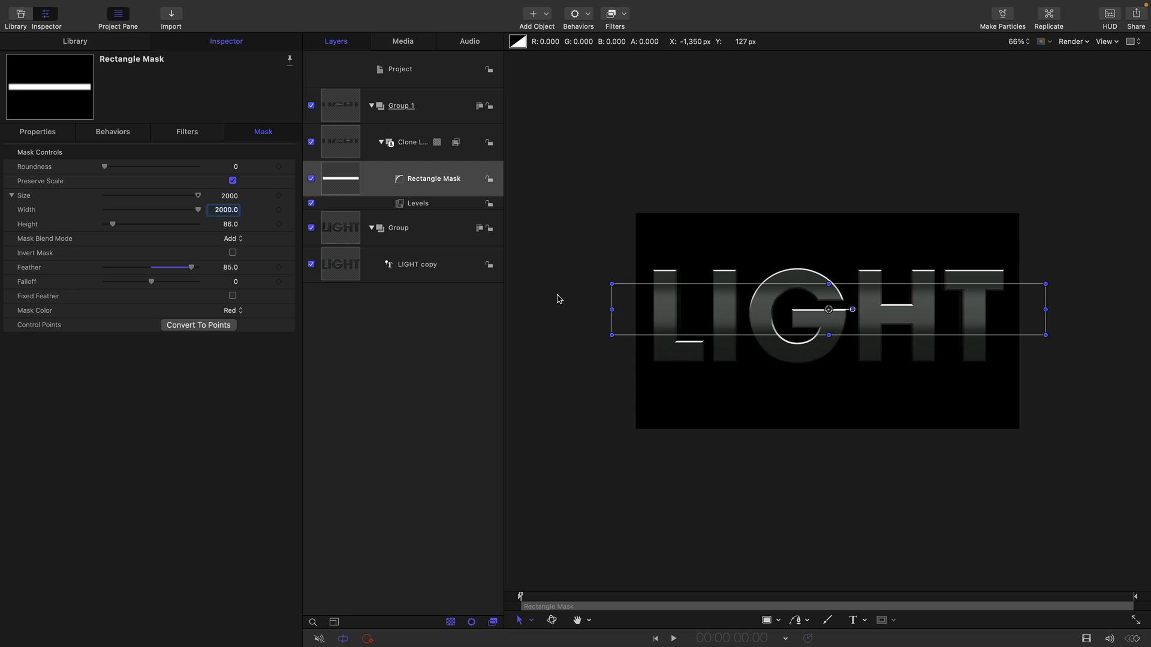
{"action": "mouse_move", "coordinate": [231, 224]}
{"action": "left_mouse_down"}
{"action": "mouse_move", "coordinate": [230, 276]}
{"action": "mouse_move", "coordinate": [230, 214]}
{"action": "left_mouse_up"}
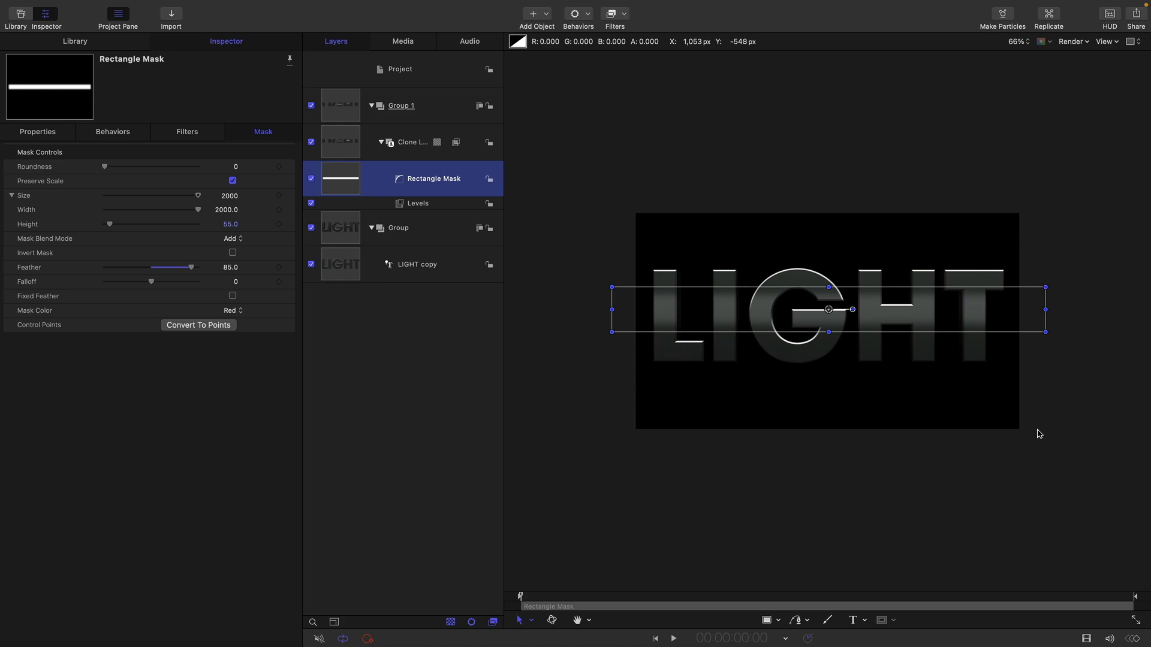
Enable Four Corner on the rectangle mask and reset its Transform parameters.
{"action": "left_click", "coordinate": [37, 133]}
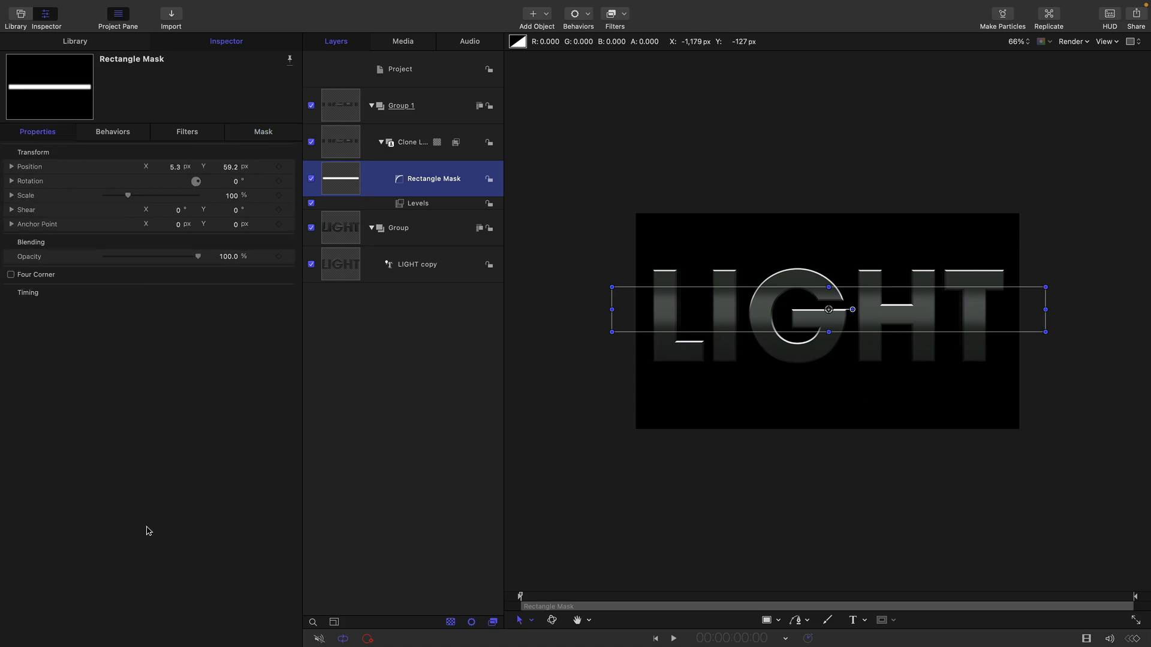
{"action": "left_click", "coordinate": [11, 275]}
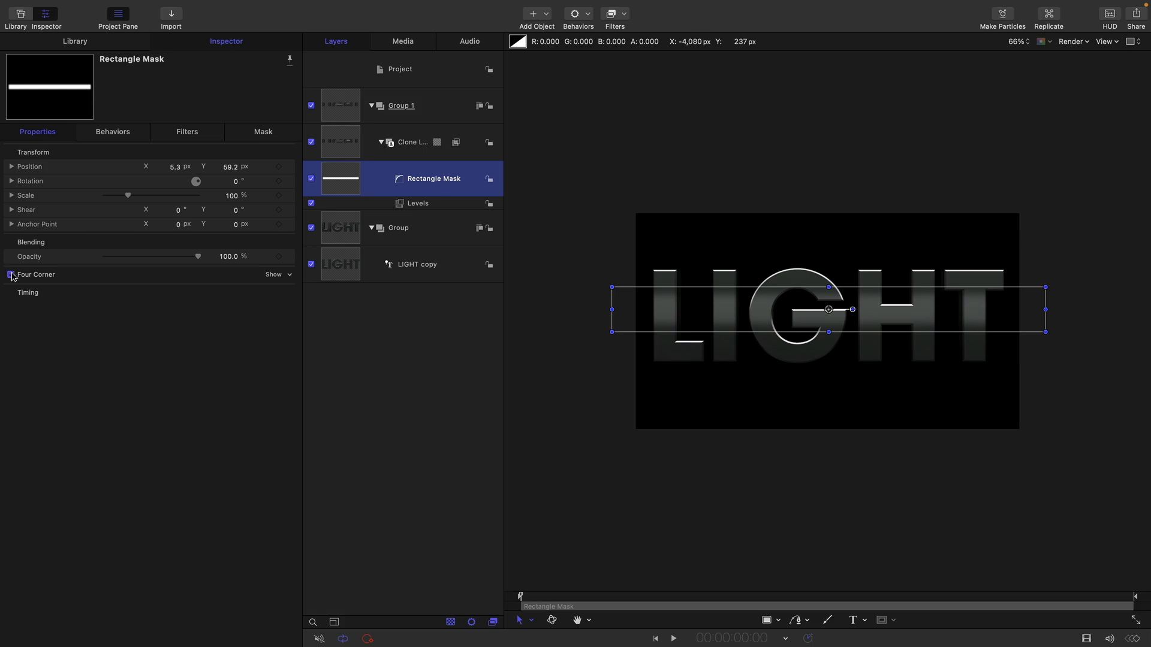
{"action": "left_click", "coordinate": [274, 277]}
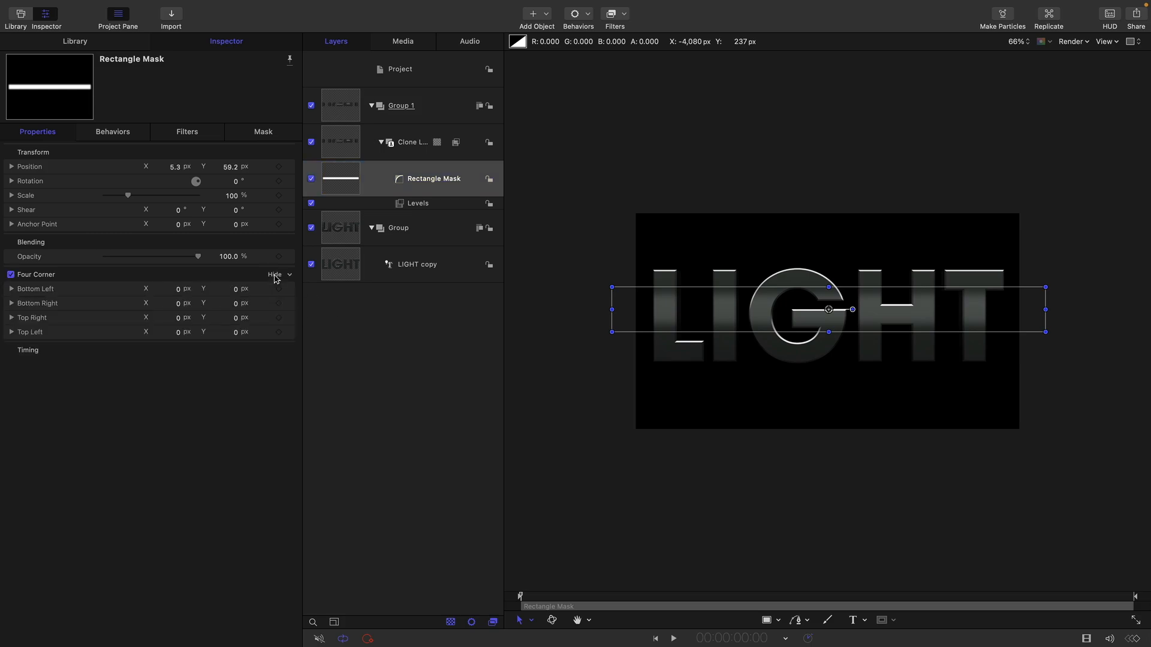
{"action": "right_click", "coordinate": [178, 152]}
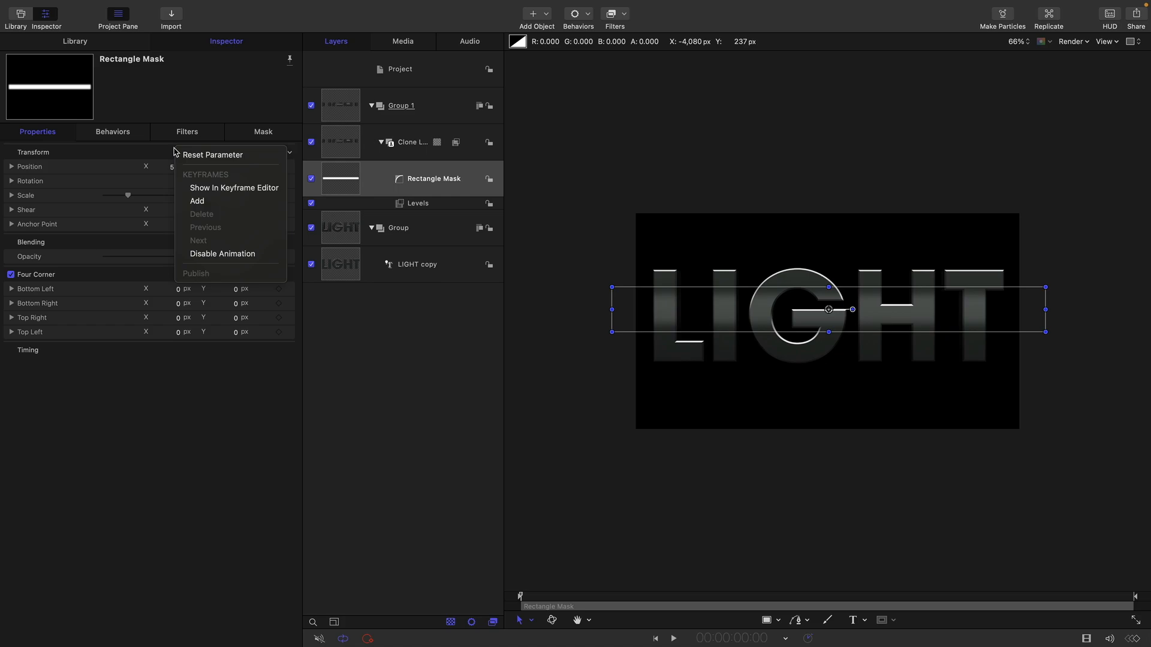
{"action": "left_click", "coordinate": [211, 155]}
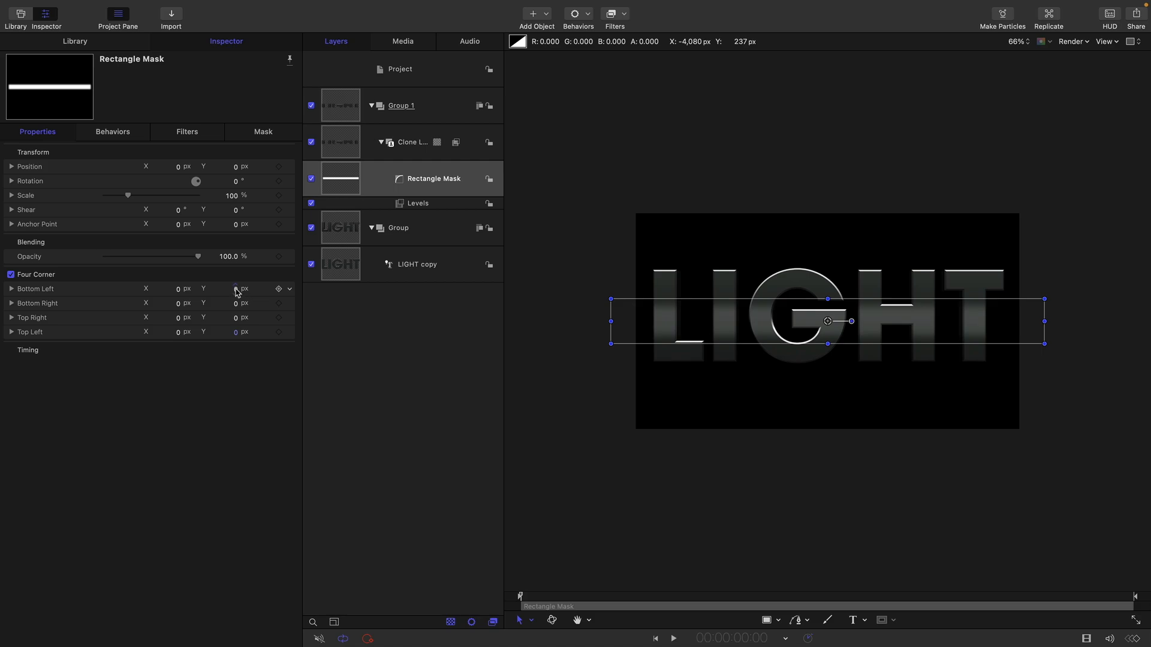
Try a Y offset of -72 px on the mask's Bottom Left corner and set it back to 0.
{"action": "mouse_move", "coordinate": [234, 289]}
{"action": "left_mouse_down"}
{"action": "mouse_move", "coordinate": [207, 289]}
{"action": "mouse_move", "coordinate": [234, 288]}
{"action": "left_mouse_up"}
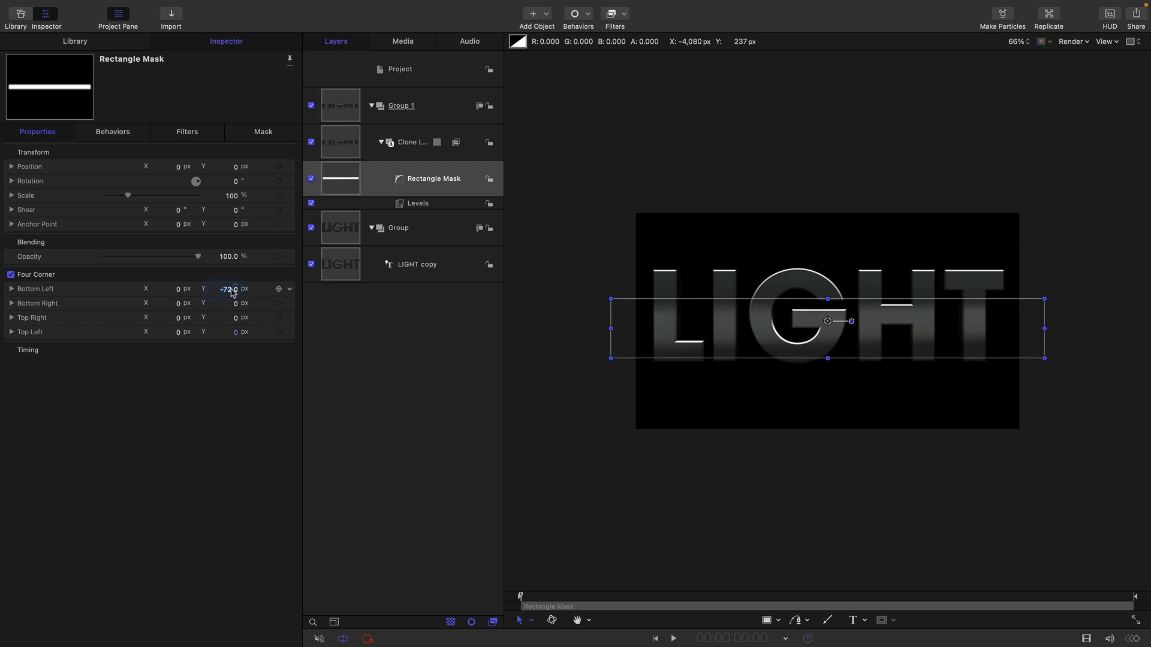
{"action": "left_click", "coordinate": [235, 288]}
{"action": "type", "text": "0"}
{"action": "key", "text": "Return"}
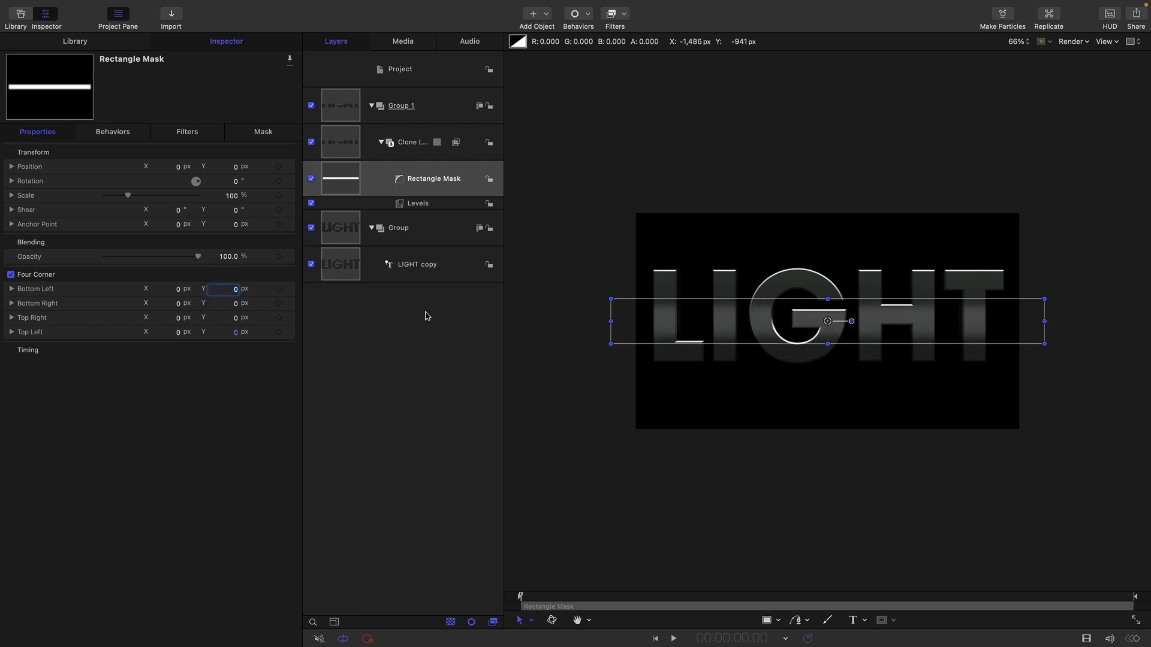
Create a new rig, add a slider widget named Left to it, and select the rig.
{"action": "mouse_move", "coordinate": [311, 5]}
{"action": "left_click", "coordinate": [166, 7]}
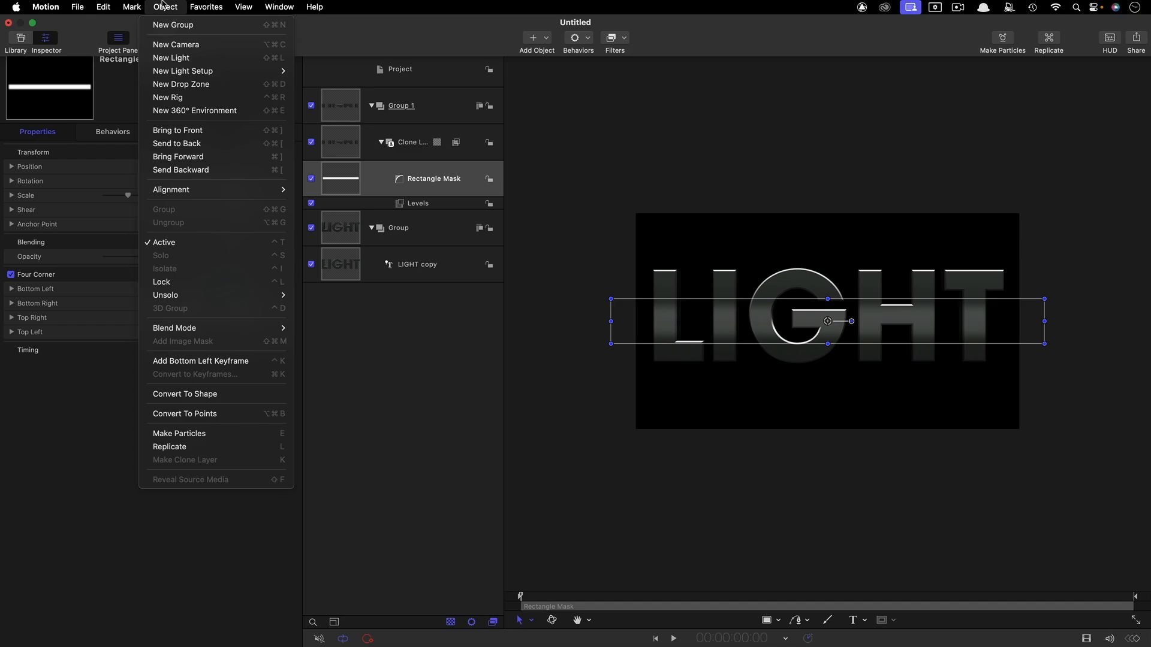
{"action": "left_click", "coordinate": [172, 97]}
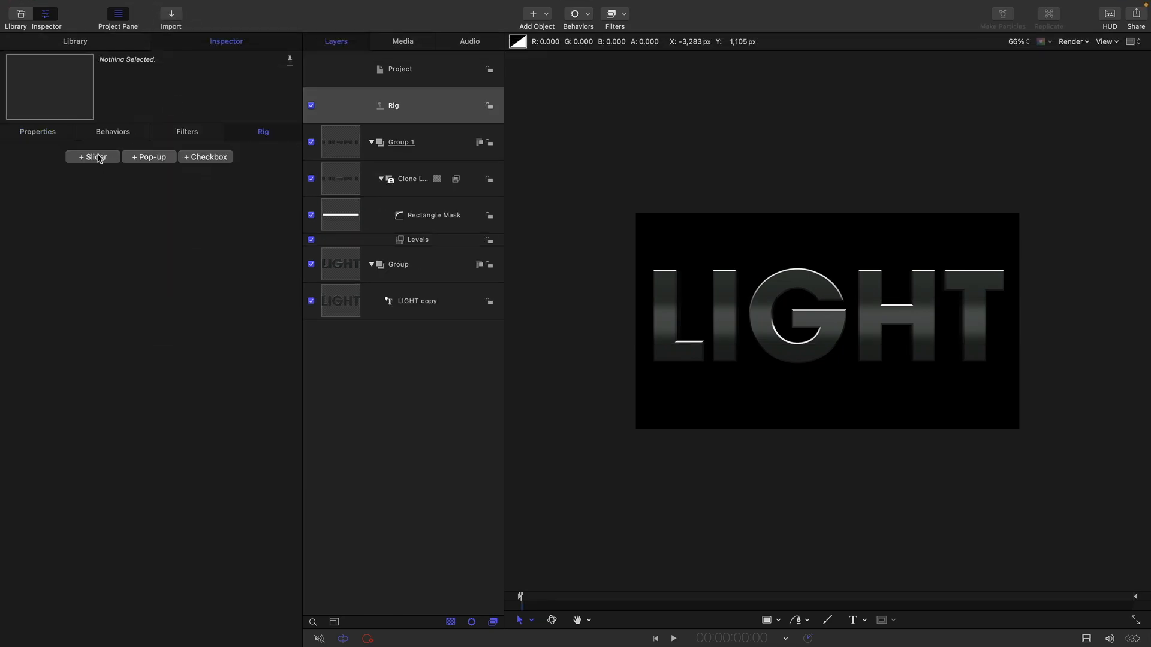
{"action": "left_click", "coordinate": [100, 157]}
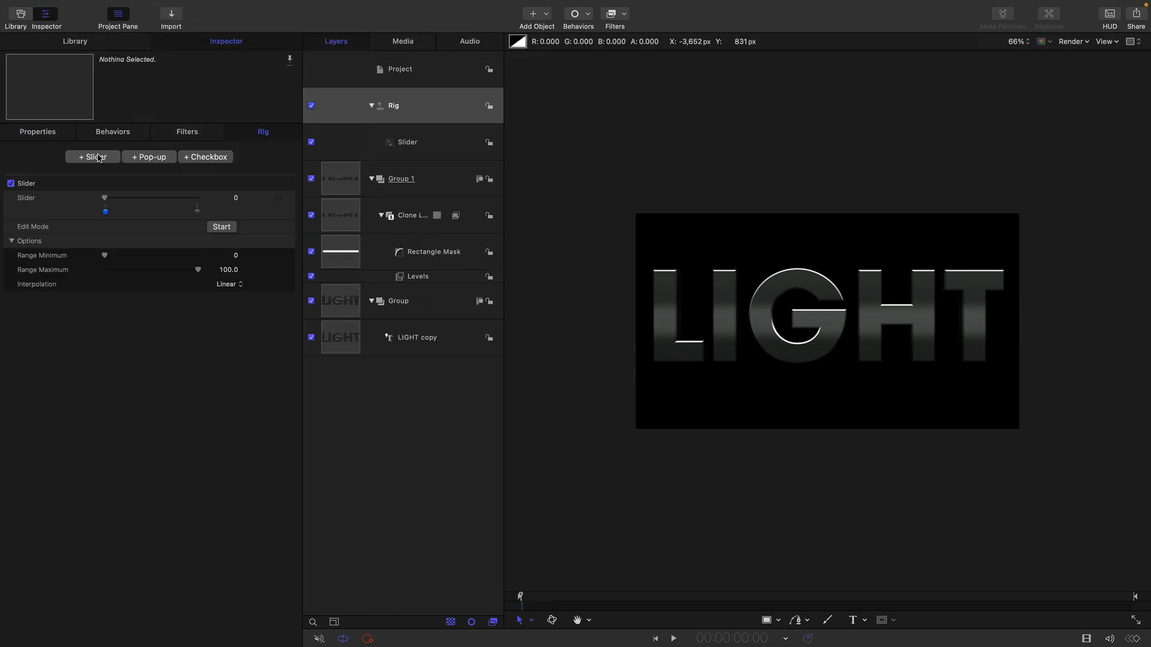
{"action": "double_click", "coordinate": [413, 144]}
{"action": "type", "text": "Left"}
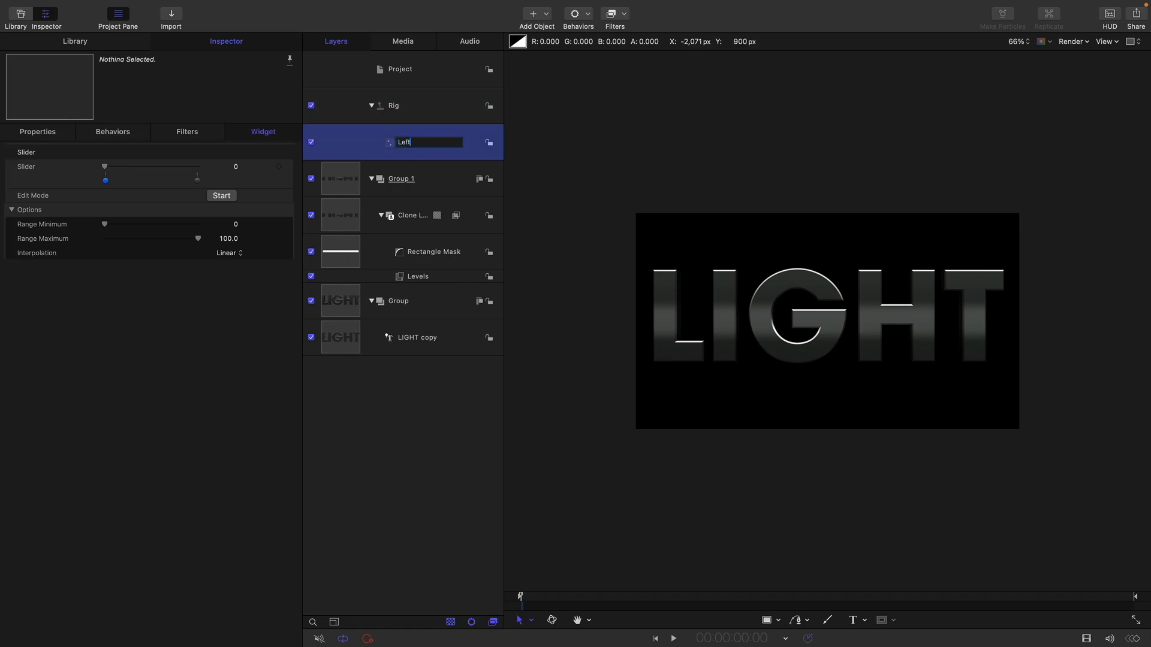
{"action": "key", "text": "Return"}
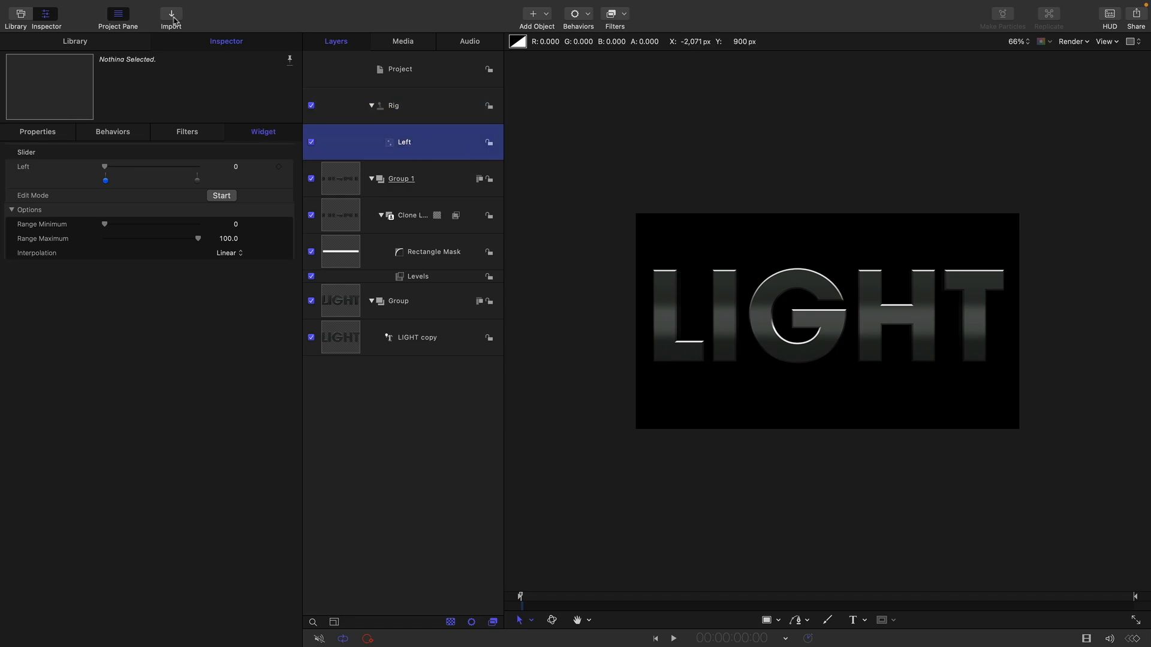
{"action": "left_click", "coordinate": [394, 106]}
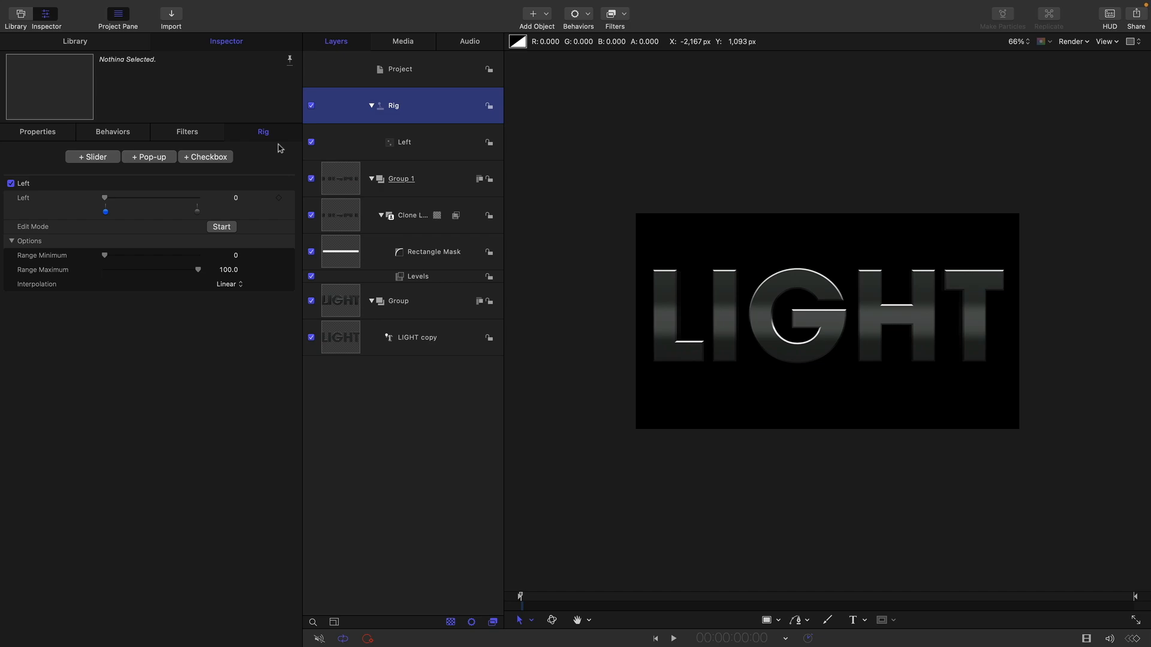
Add a second slider widget to the rig and name it Right.
{"action": "left_click", "coordinate": [93, 157]}
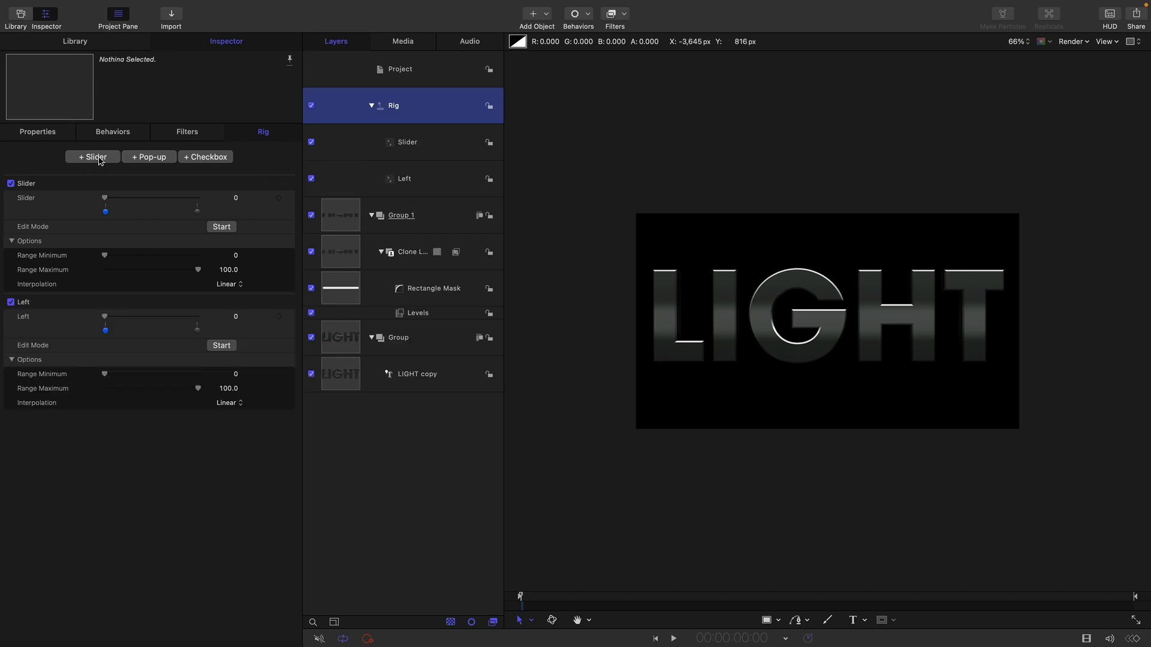
{"action": "double_click", "coordinate": [417, 143]}
{"action": "type", "text": "Right"}
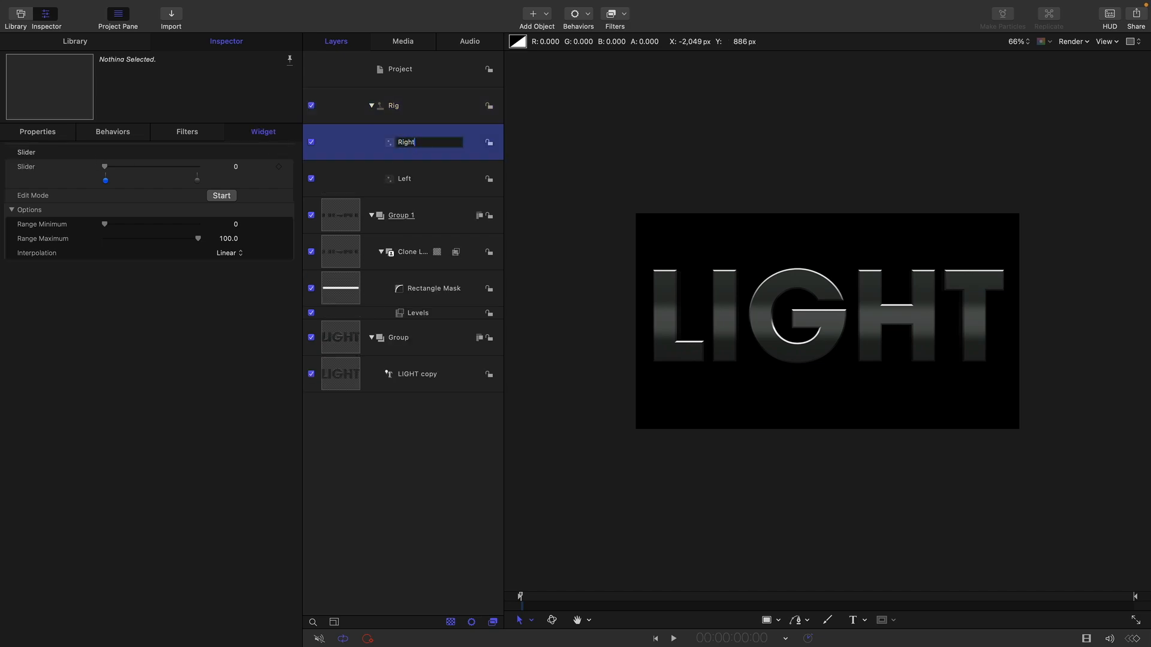
{"action": "key", "text": "Return"}
Assign the rectangle mask's Top Left and Bottom Left Four Corner parameters to the Left slider widget.
{"action": "left_click", "coordinate": [340, 289]}
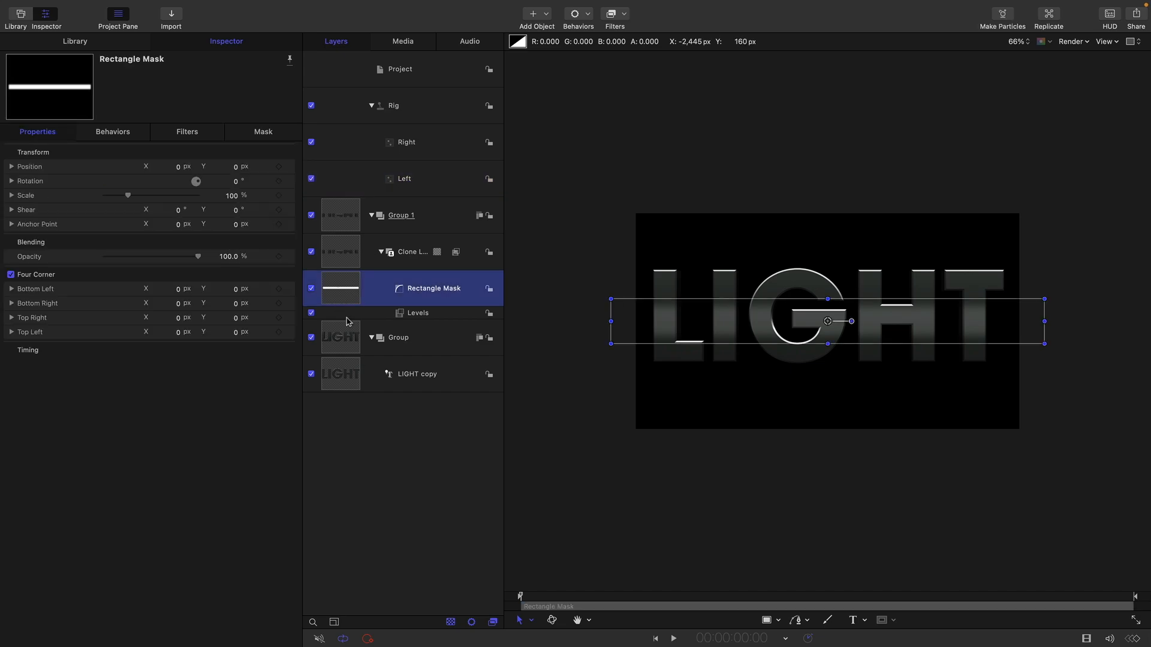
{"action": "left_click", "coordinate": [46, 291]}
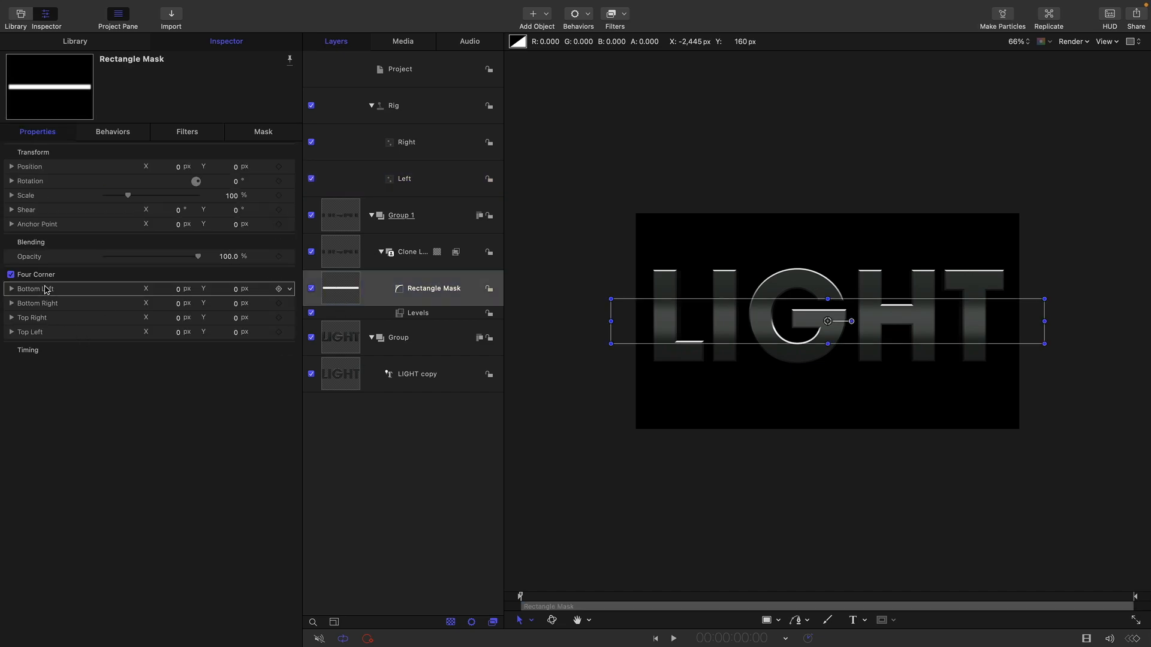
{"action": "left_click", "coordinate": [38, 337]}
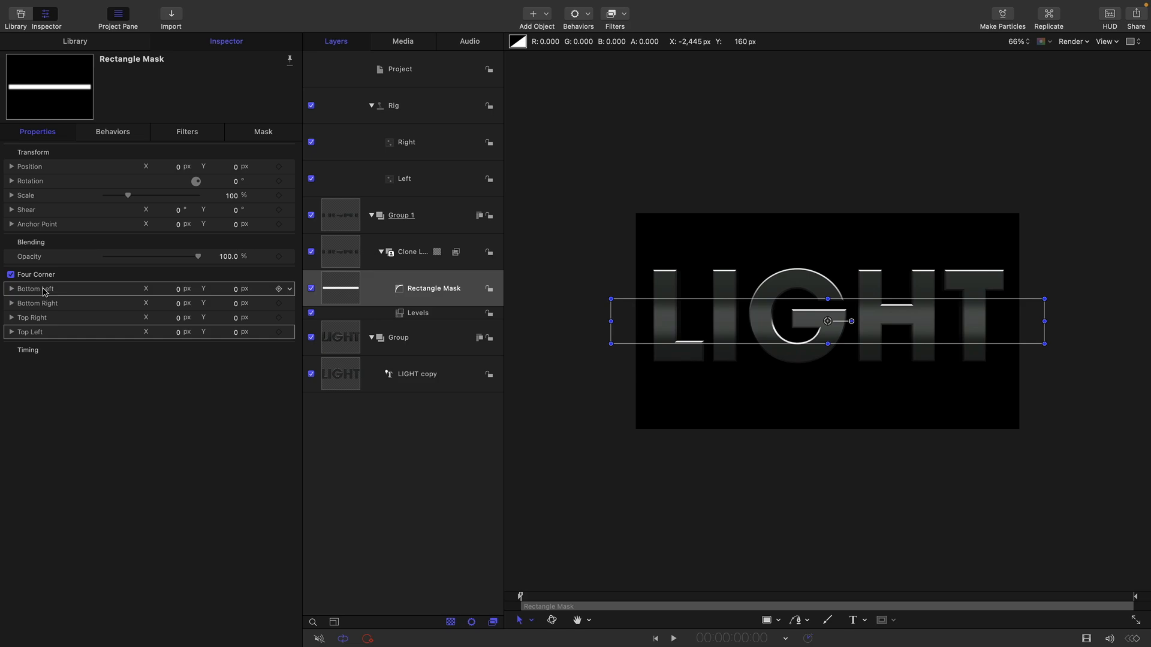
{"action": "left_click_drag", "start_coordinate": [43, 292], "coordinate": [406, 189]}
Assign the rectangle mask's Top Right and Bottom Right Four Corner parameters to the Right slider widget.
{"action": "left_click", "coordinate": [40, 306]}
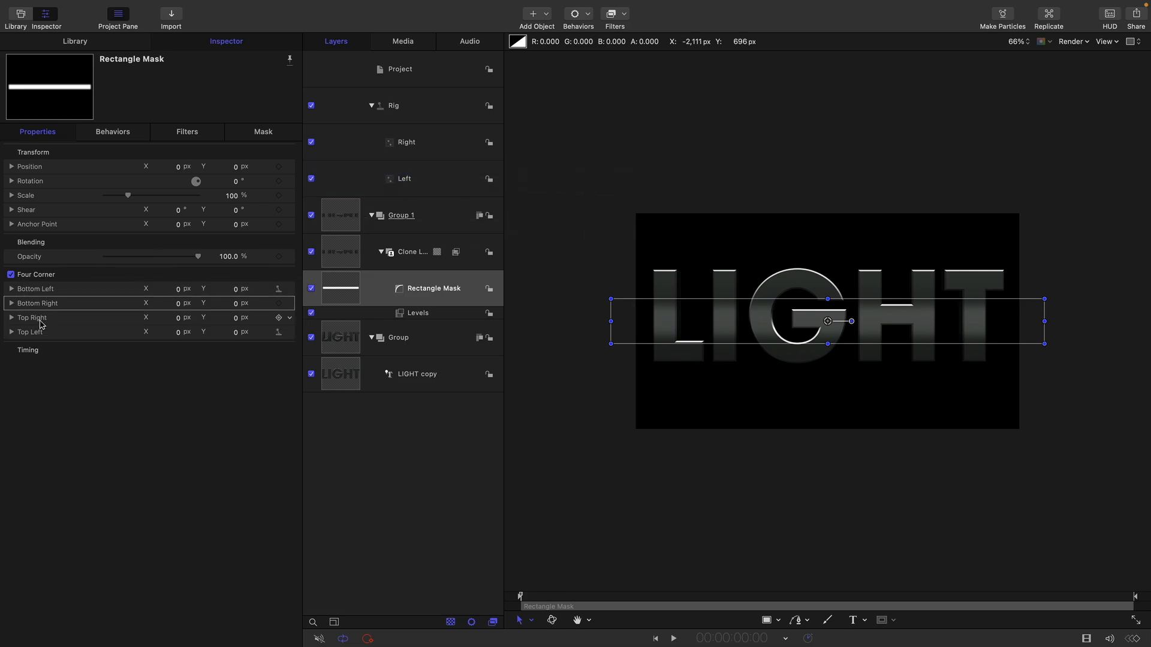
{"action": "left_click", "coordinate": [41, 323], "text": "super"}
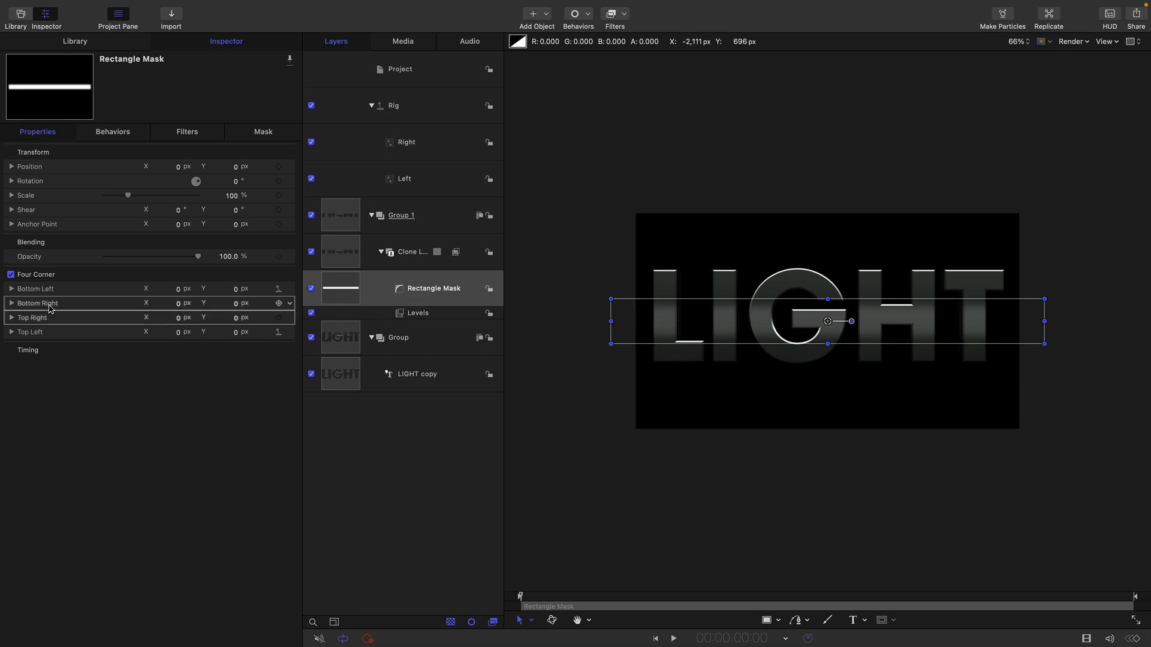
{"action": "left_click_drag", "start_coordinate": [50, 308], "coordinate": [424, 145]}
At the Left widget's 100 snapshot, set the mask's Top Left Y to 540 px and Bottom Left Y to -540 px, and test the slider.
{"action": "left_click", "coordinate": [427, 183]}
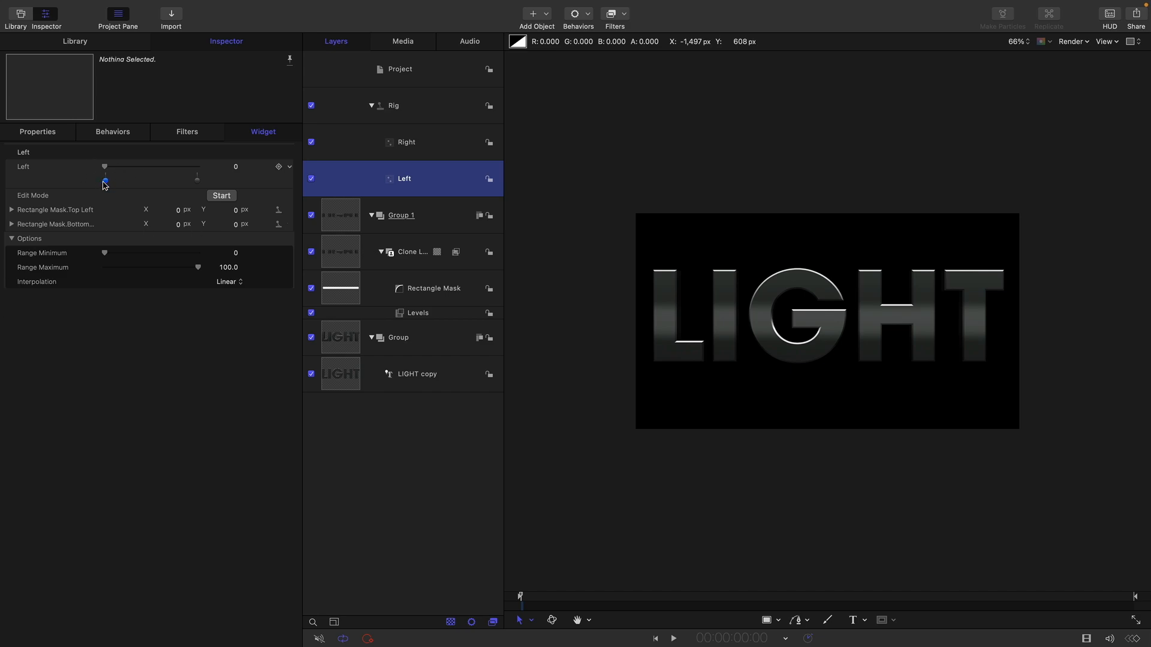
{"action": "left_click", "coordinate": [197, 181]}
{"action": "left_click", "coordinate": [235, 211]}
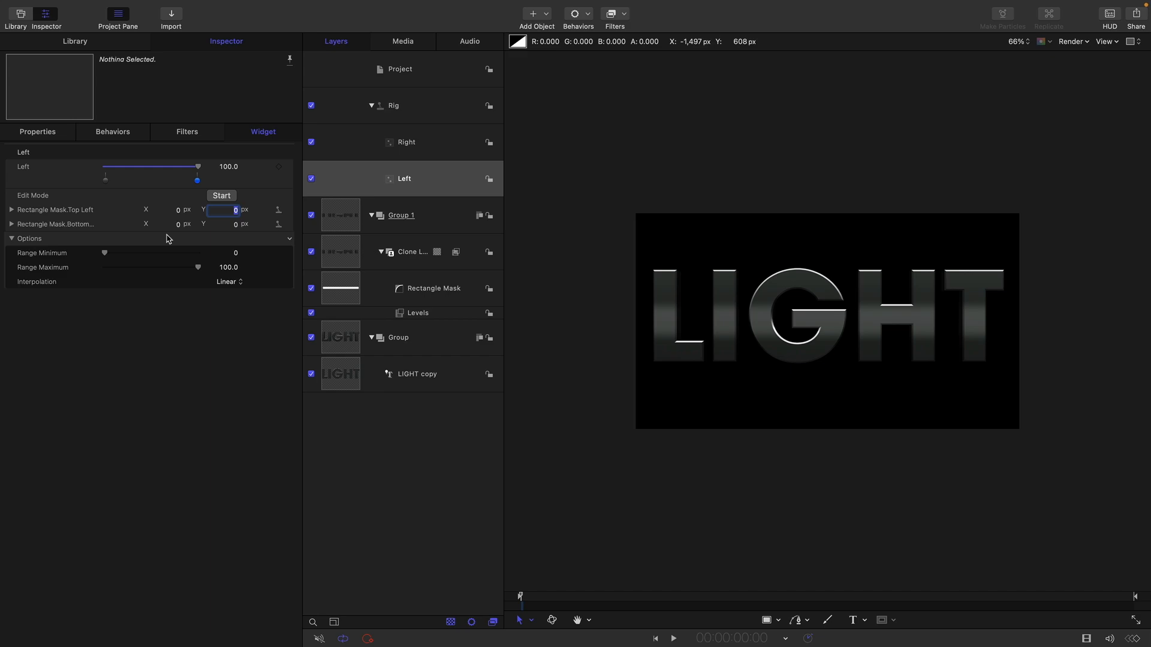
{"action": "type", "text": "540"}
{"action": "key", "text": "Return"}
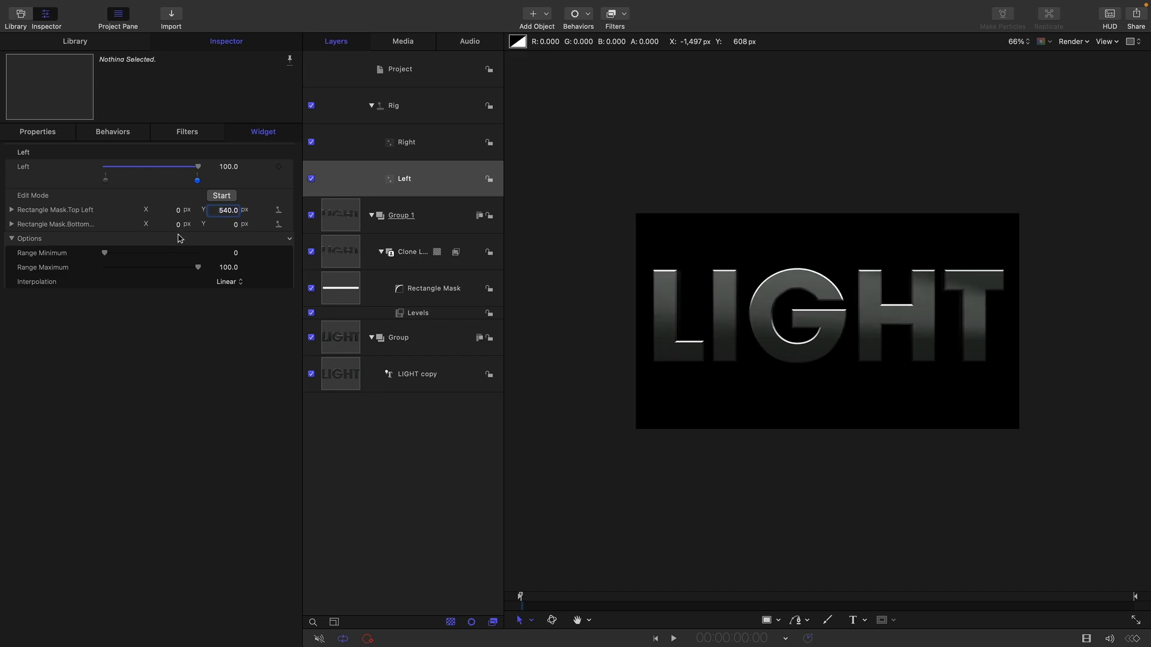
{"action": "left_click", "coordinate": [235, 225]}
{"action": "type", "text": "-540"}
{"action": "key", "text": "Return"}
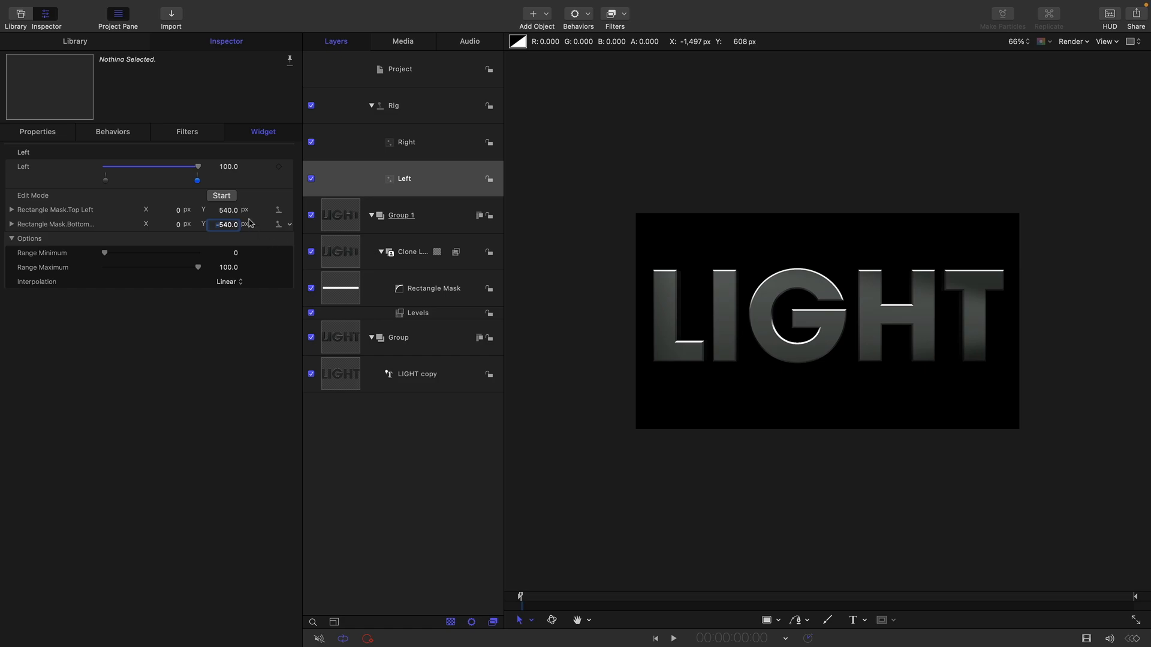
{"action": "mouse_move", "coordinate": [198, 166]}
{"action": "left_mouse_down"}
{"action": "mouse_move", "coordinate": [148, 168]}
{"action": "mouse_move", "coordinate": [201, 167]}
{"action": "left_mouse_up"}
Add a Color Solid generator to the group containing LIGHT copy, placed above the text layer.
{"action": "left_click", "coordinate": [344, 384]}
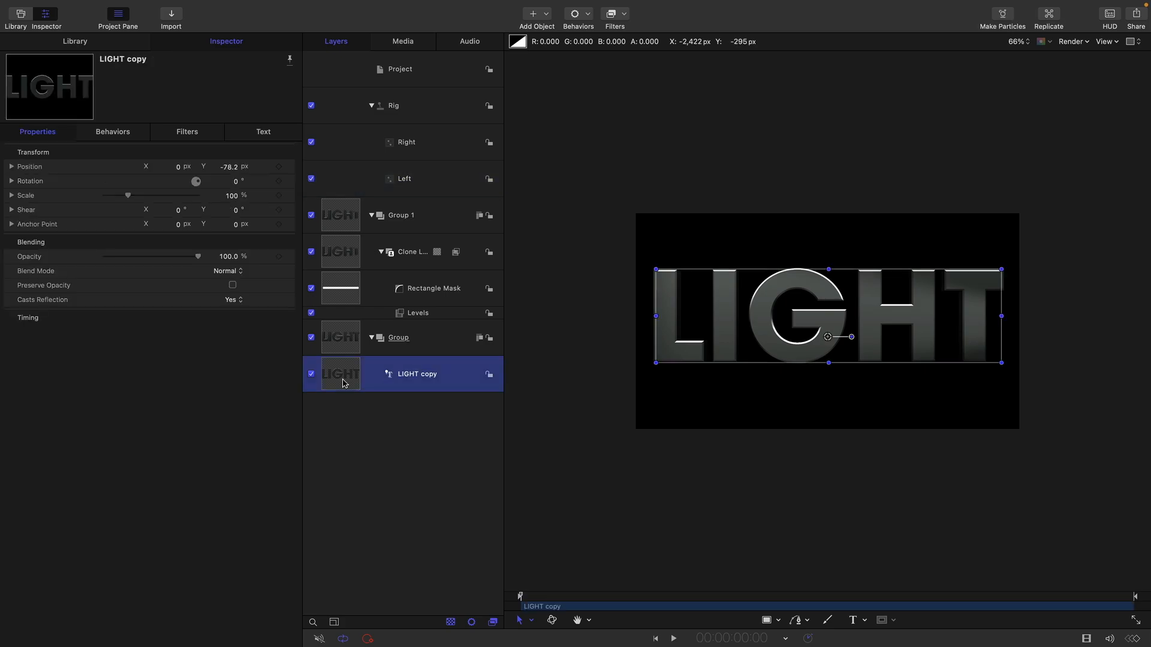
{"action": "left_click", "coordinate": [61, 42]}
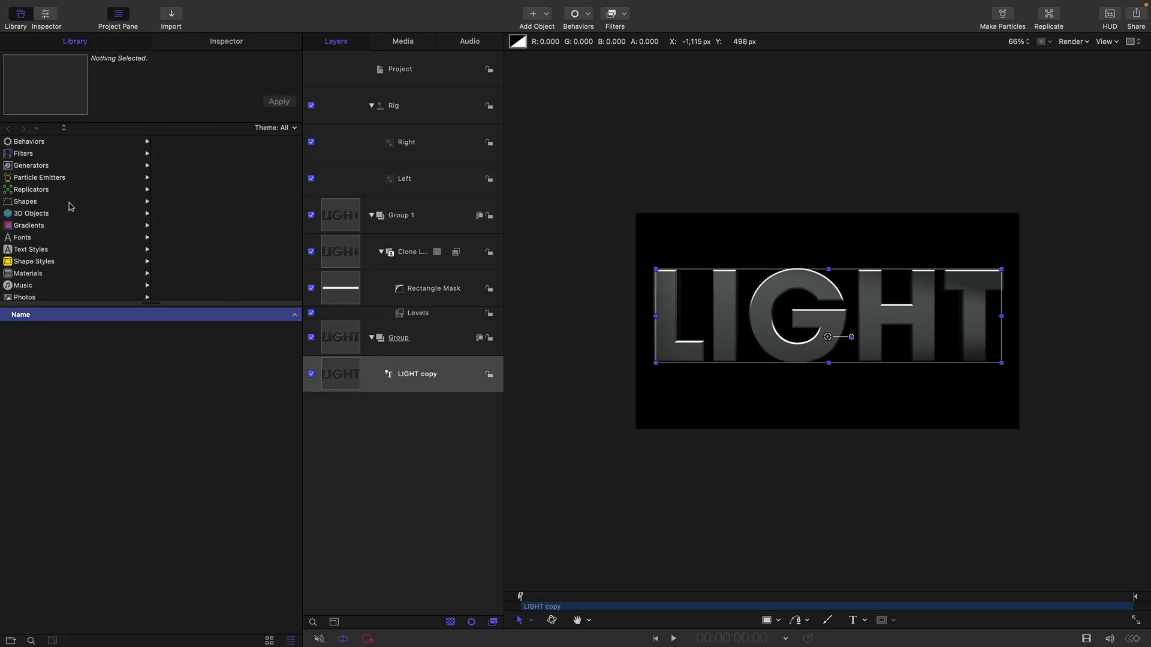
{"action": "left_click", "coordinate": [23, 166]}
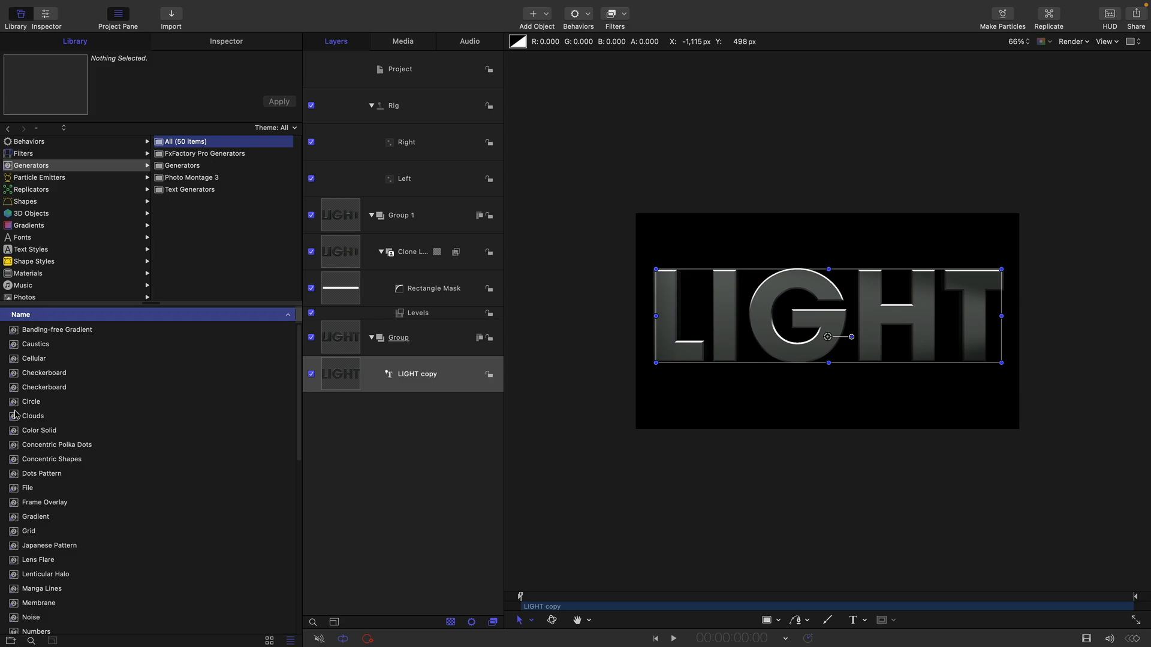
{"action": "left_click_drag", "start_coordinate": [15, 430], "coordinate": [417, 384]}
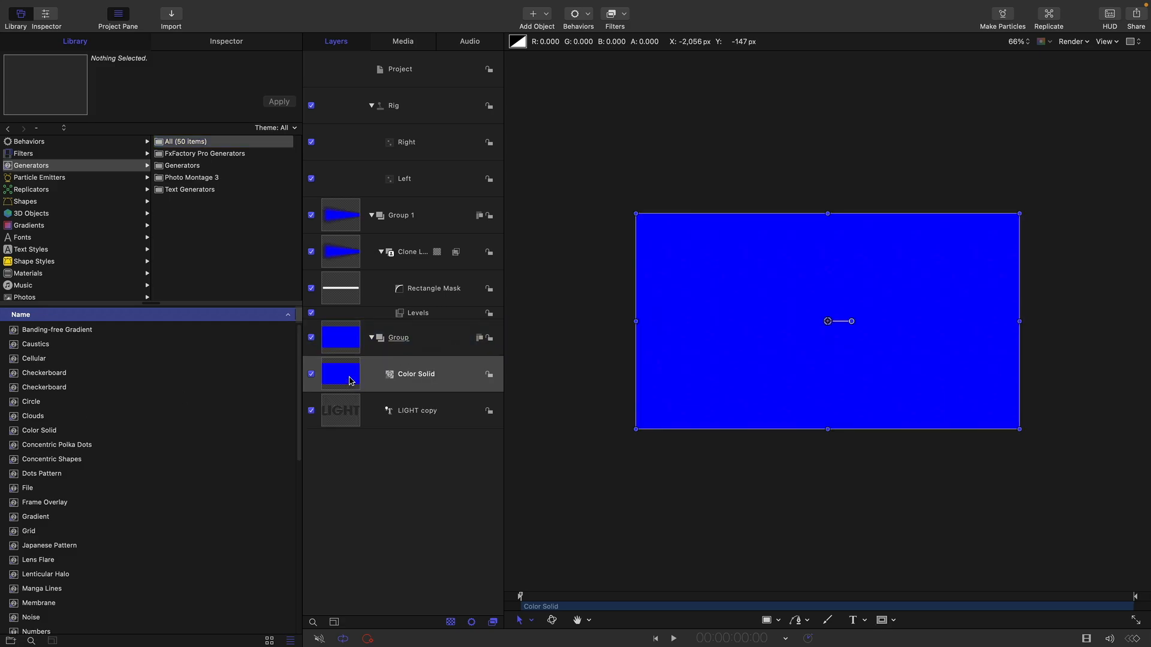
Darken the Color Solid to a muted navy with 22% brightness and 73% saturation.
{"action": "left_click", "coordinate": [351, 380]}
{"action": "left_click", "coordinate": [343, 260]}
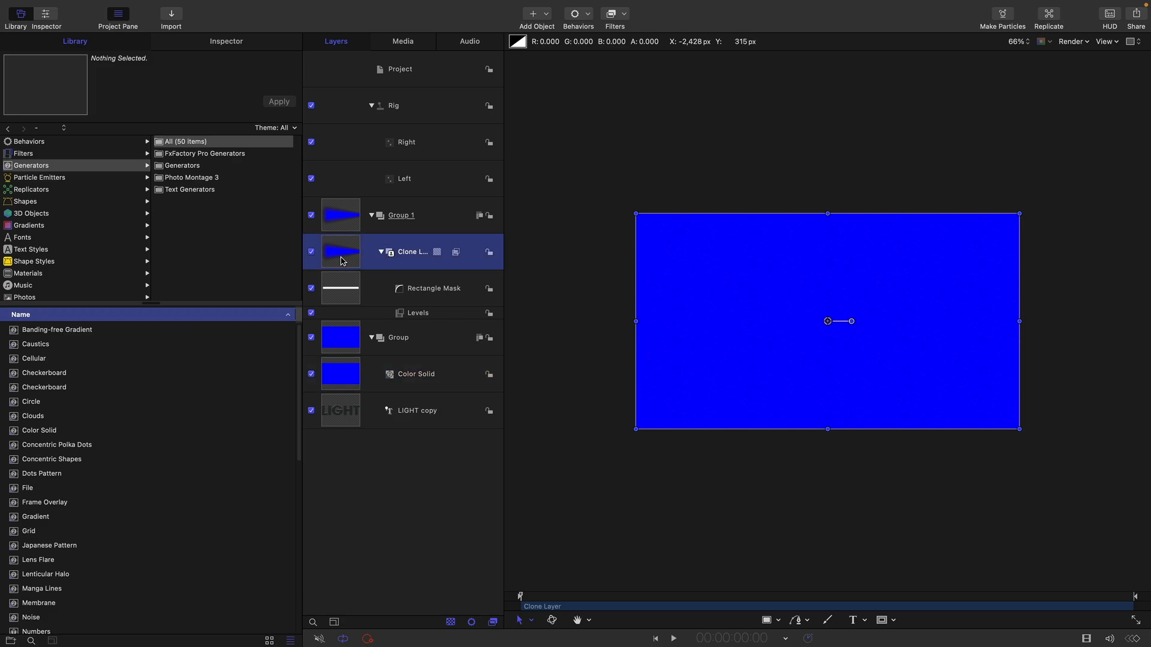
{"action": "left_click", "coordinate": [341, 377]}
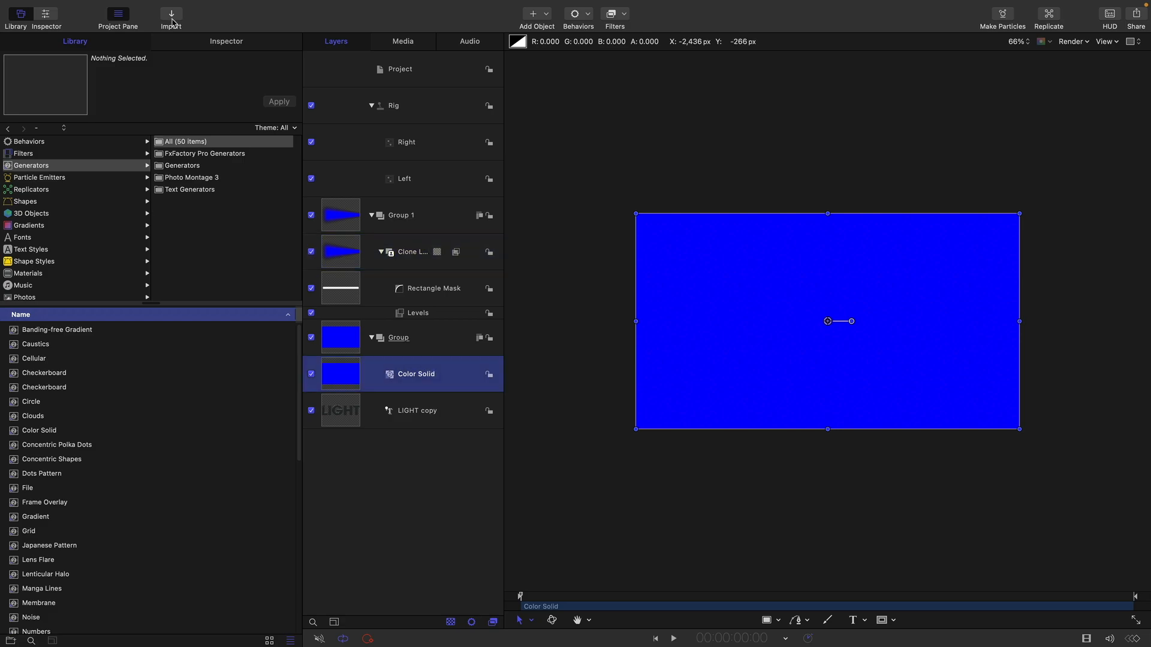
{"action": "left_click", "coordinate": [225, 41]}
{"action": "left_click", "coordinate": [226, 210]}
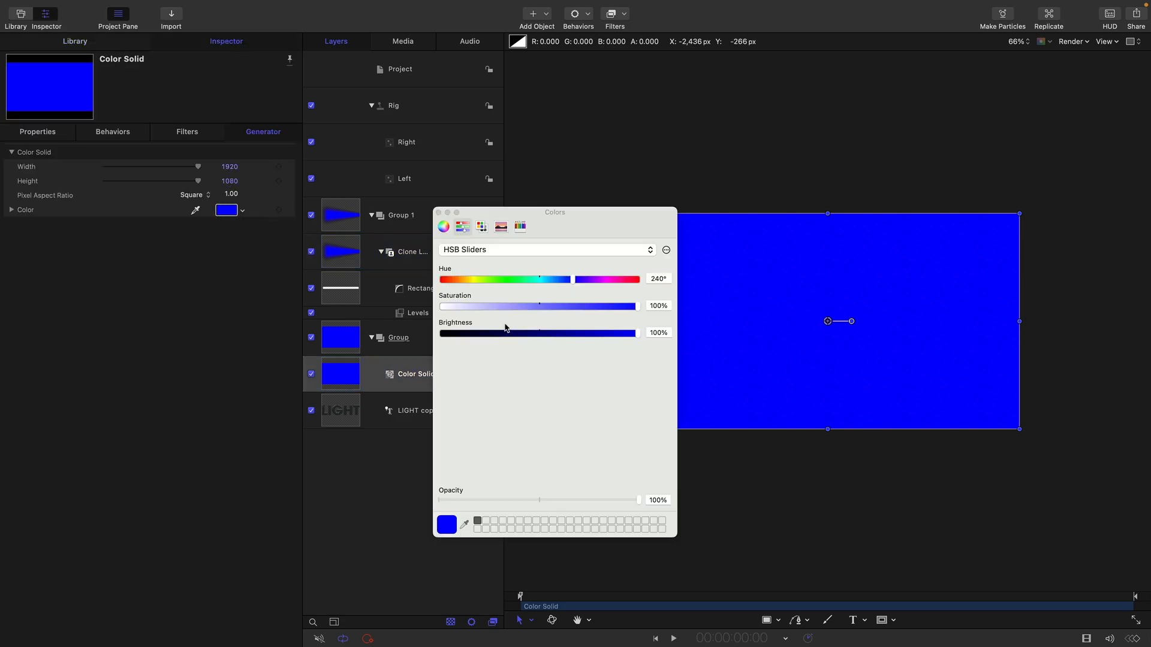
{"action": "left_click_drag", "start_coordinate": [505, 330], "coordinate": [485, 340]}
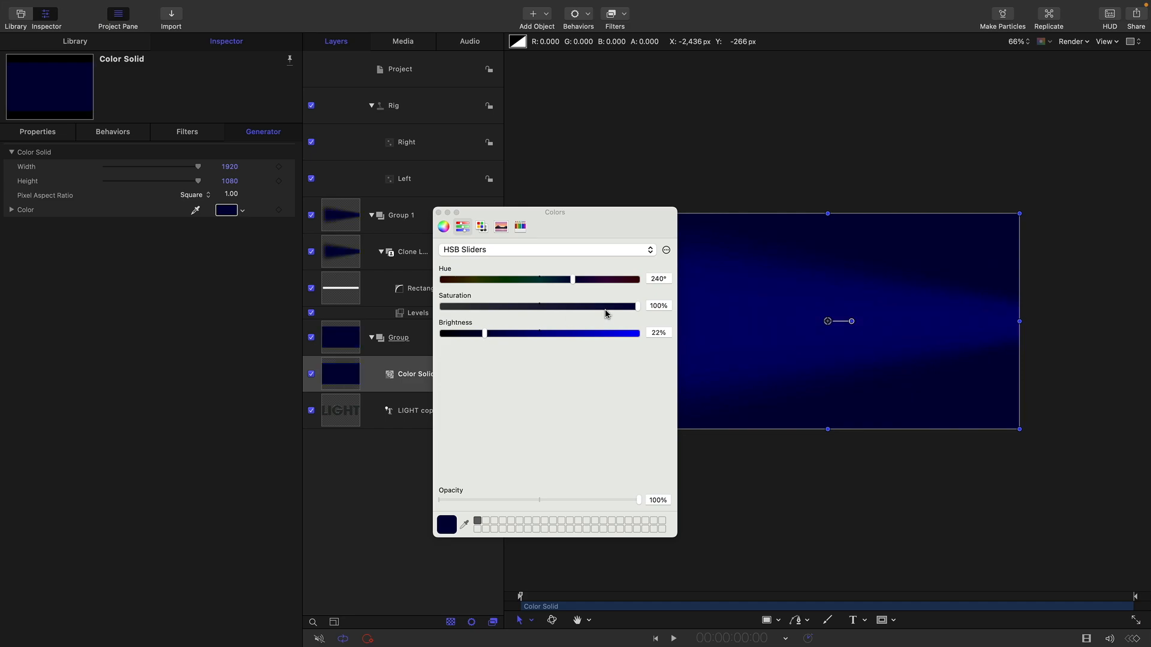
{"action": "left_click_drag", "start_coordinate": [637, 307], "coordinate": [584, 320]}
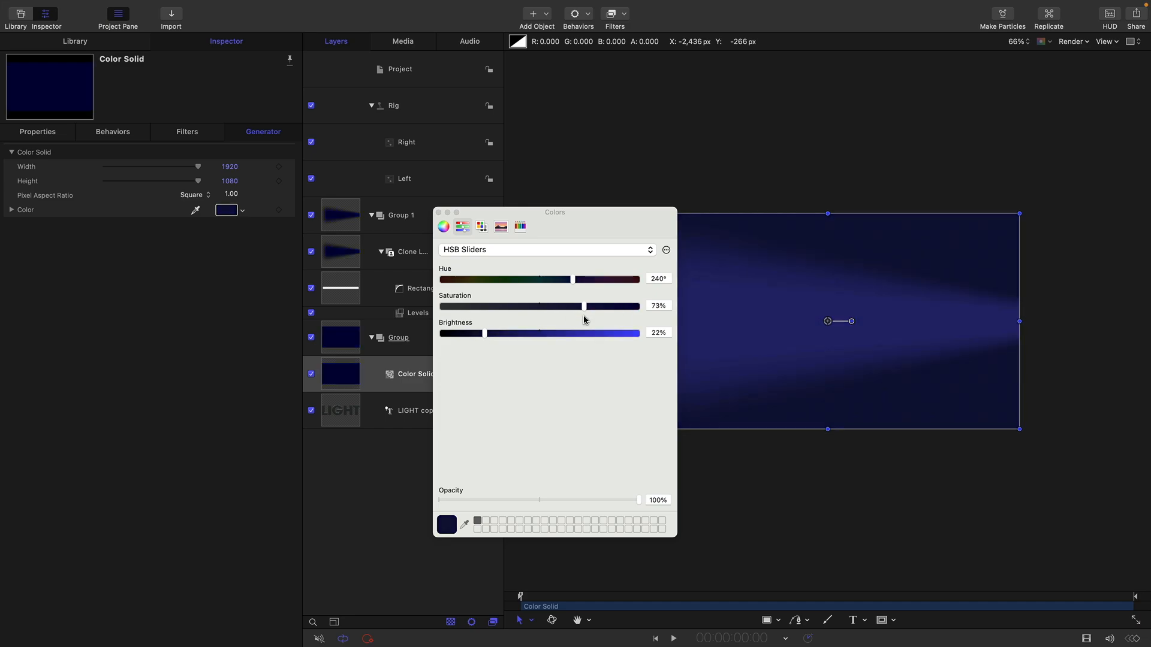
{"action": "left_click", "coordinate": [439, 212]}
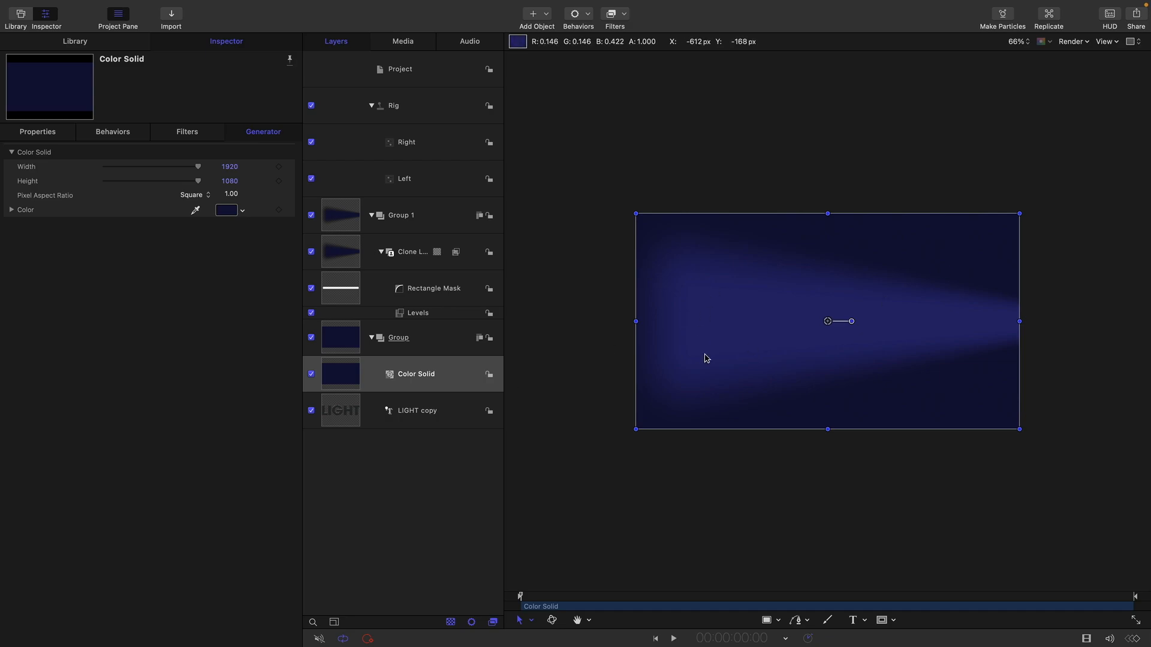
At the Right widget's 100 snapshot, set Top Right Y to 540 px and Bottom Right Y to -540 px, and return the slider to 0.
{"action": "left_click", "coordinate": [411, 140]}
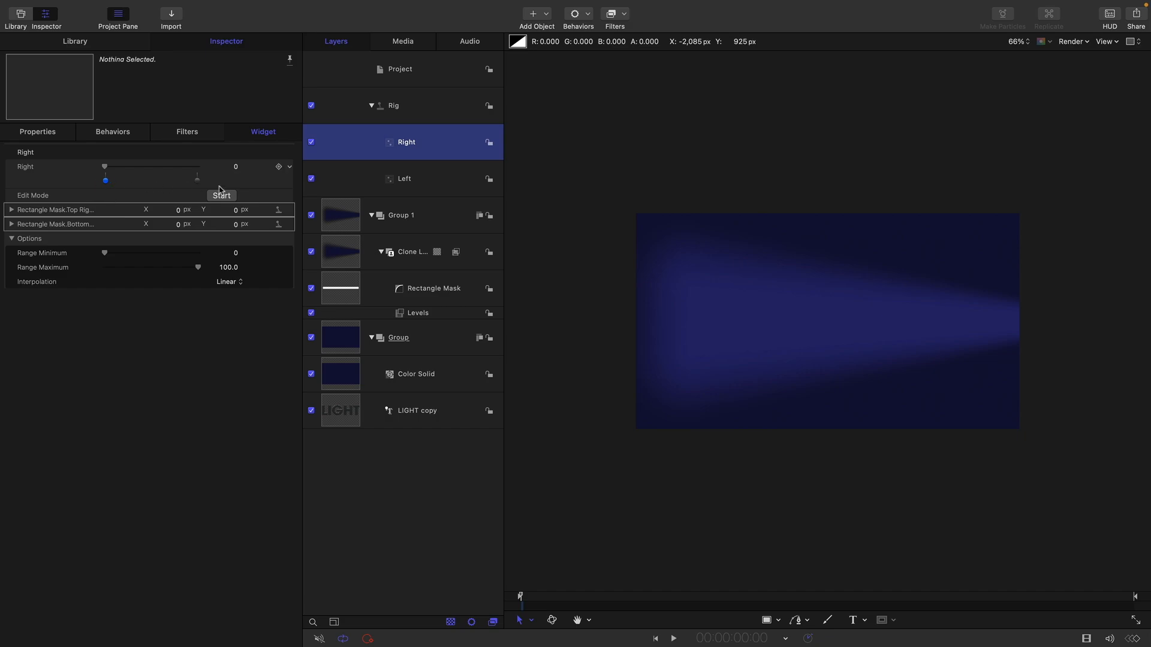
{"action": "left_click", "coordinate": [197, 180]}
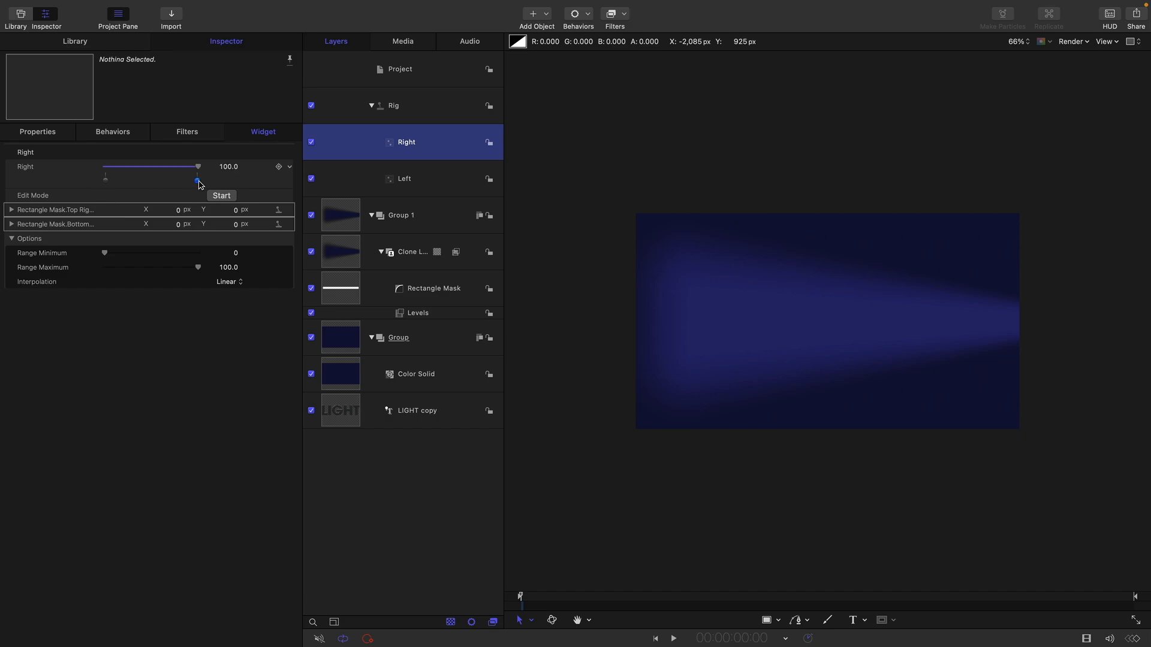
{"action": "left_click", "coordinate": [231, 211]}
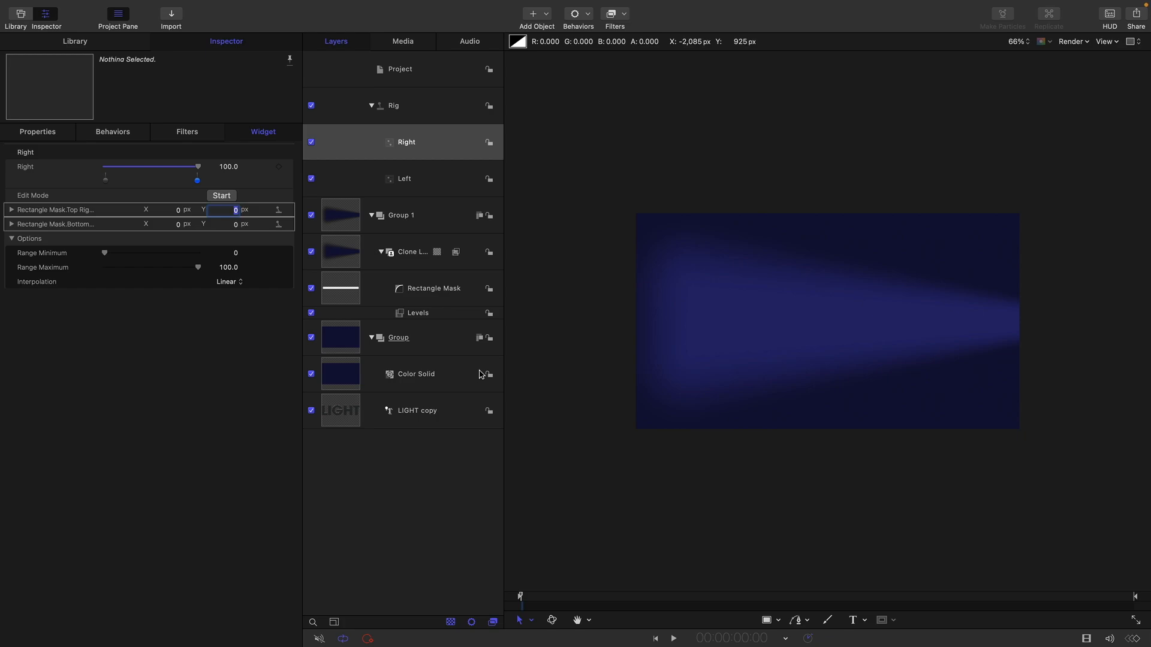
{"action": "type", "text": "540"}
{"action": "key", "text": "Tab"}
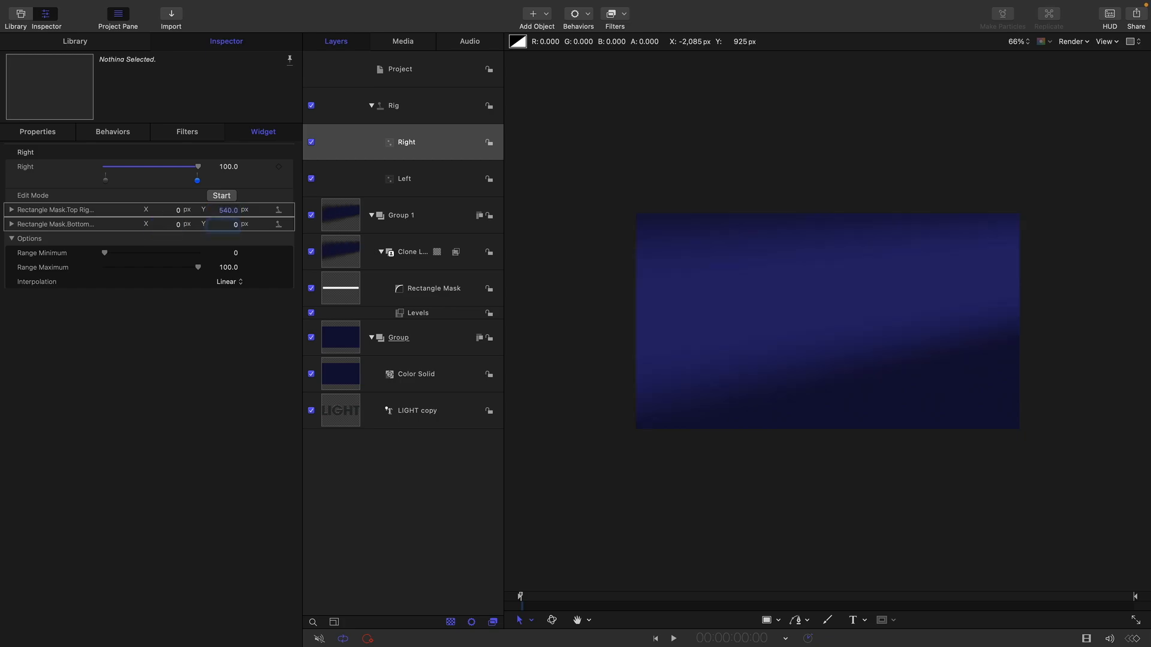
{"action": "type", "text": "-540"}
{"action": "key", "text": "Return"}
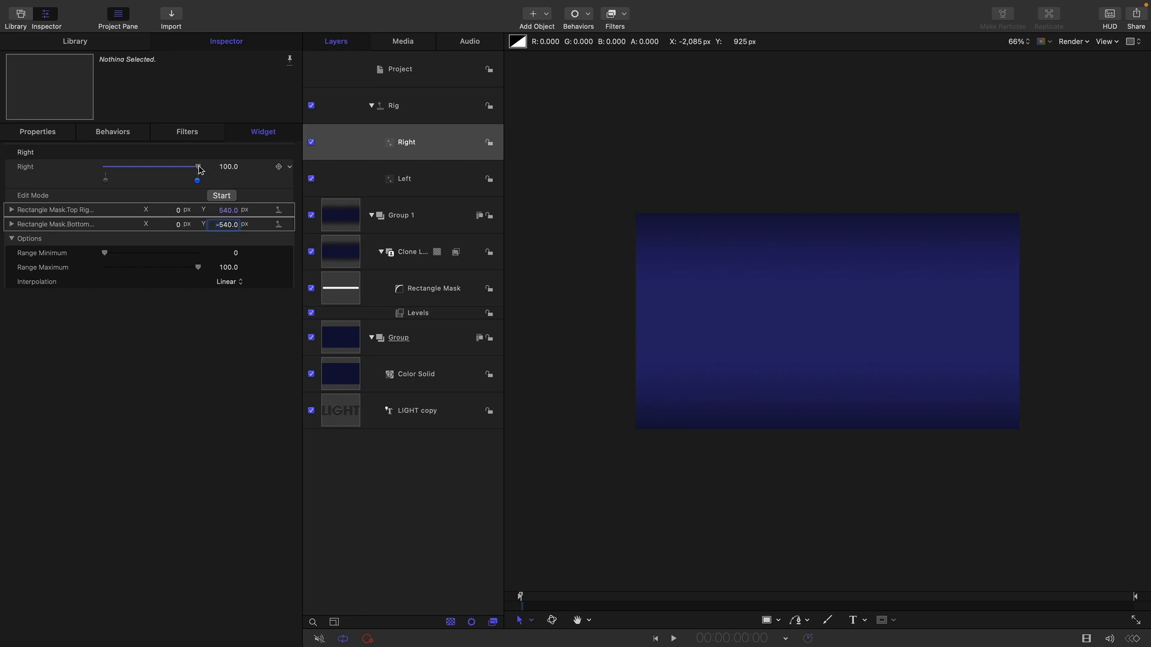
{"action": "left_click_drag", "start_coordinate": [199, 170], "coordinate": [30, 196]}
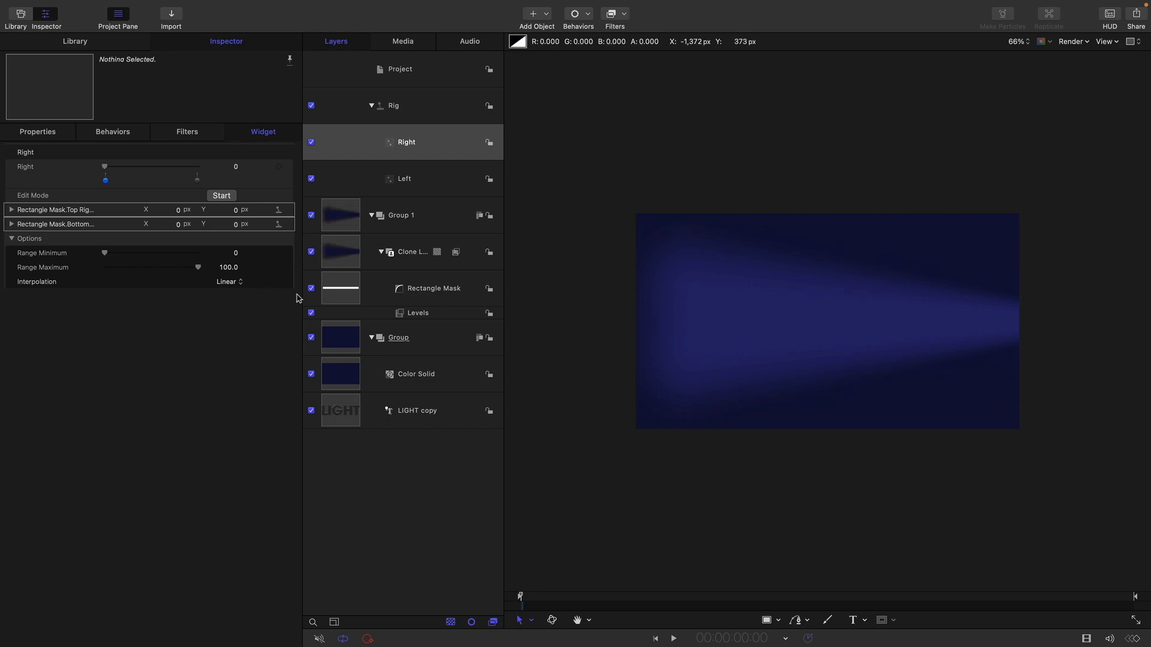
Widen the rectangle mask by trying a width of 2500 and settling on 3000.
{"action": "left_click", "coordinate": [350, 291]}
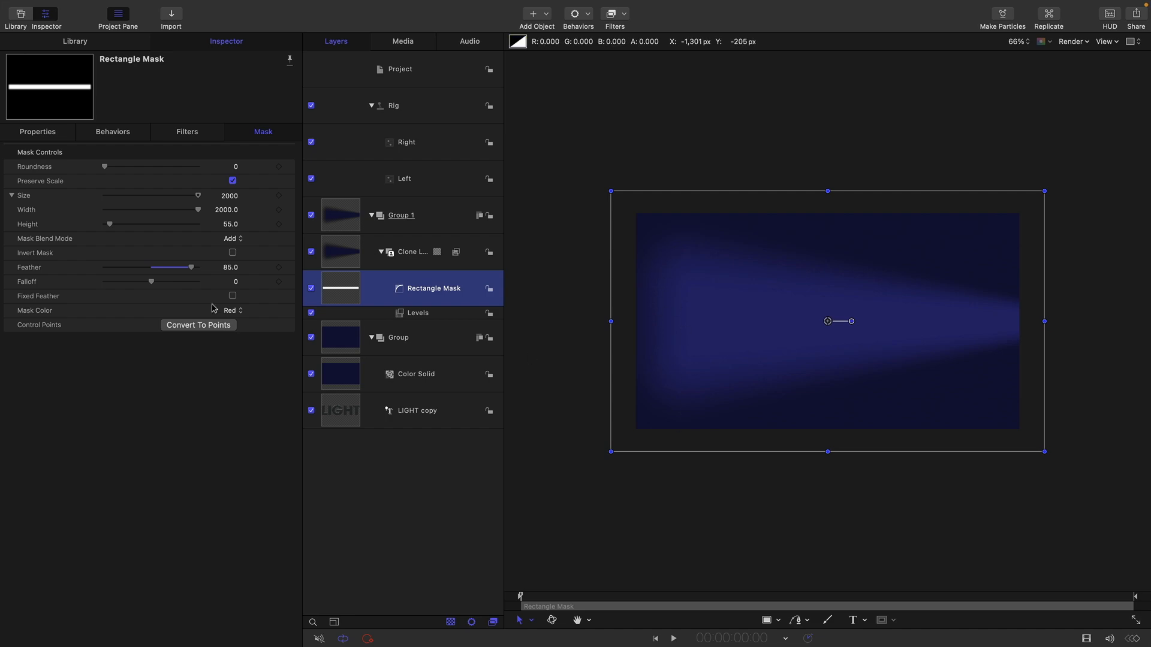
{"action": "left_click_drag", "start_coordinate": [225, 212], "coordinate": [226, 209]}
{"action": "left_click", "coordinate": [225, 210]}
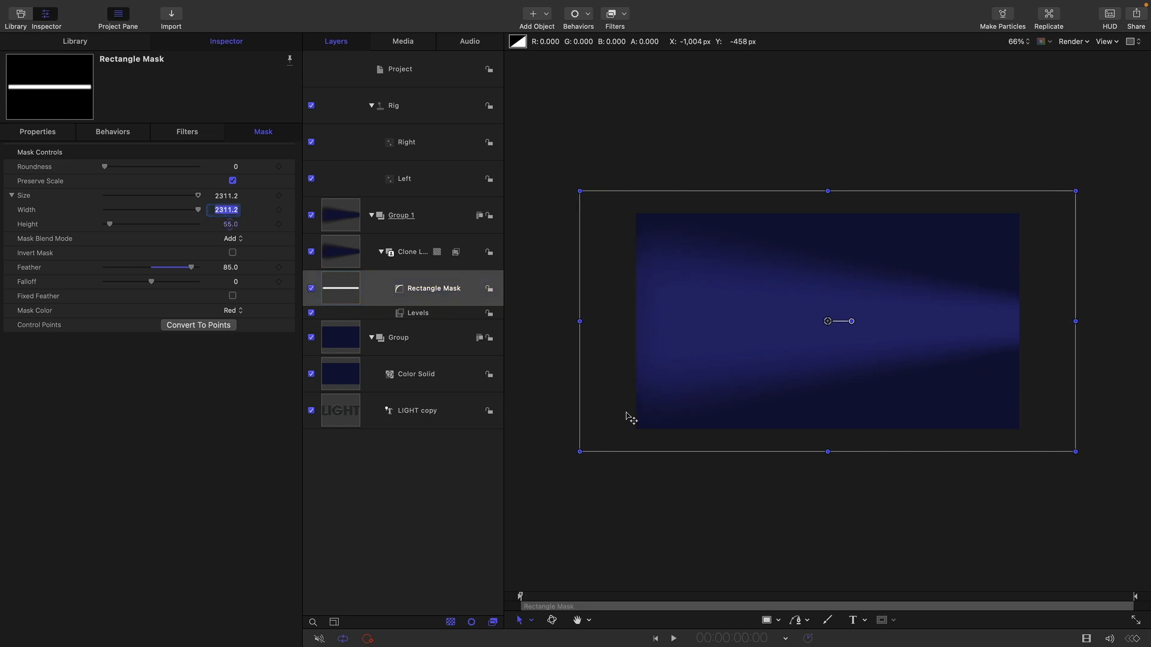
{"action": "type", "text": "2500"}
{"action": "key", "text": "Return"}
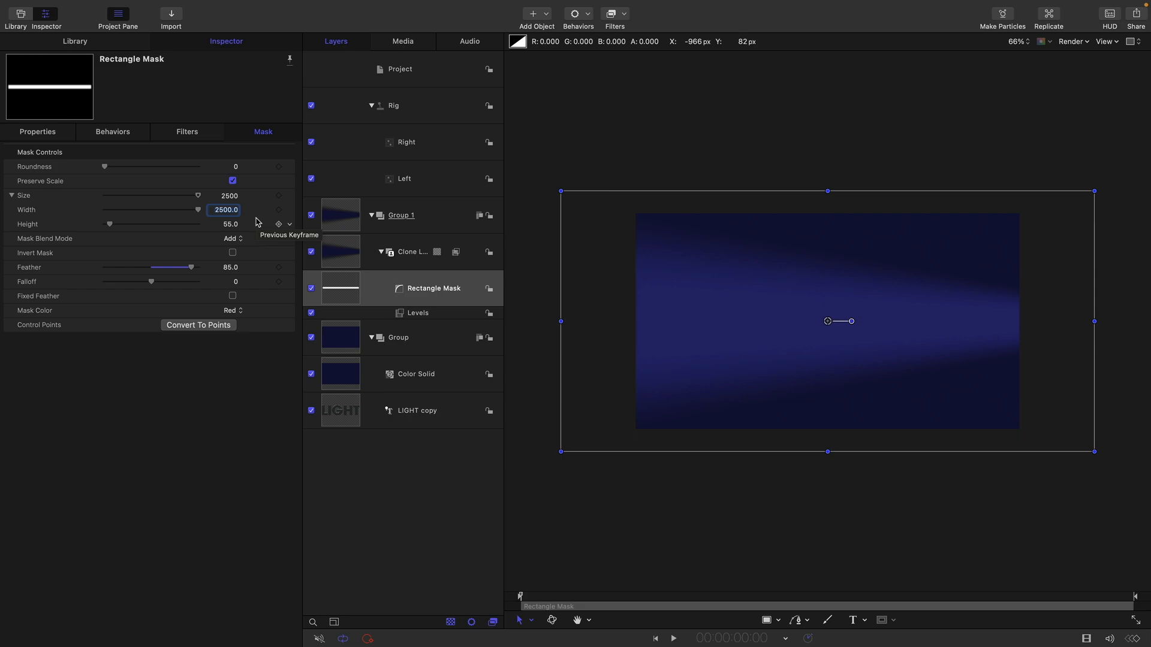
{"action": "type", "text": "30"}
{"action": "key", "text": "Return"}
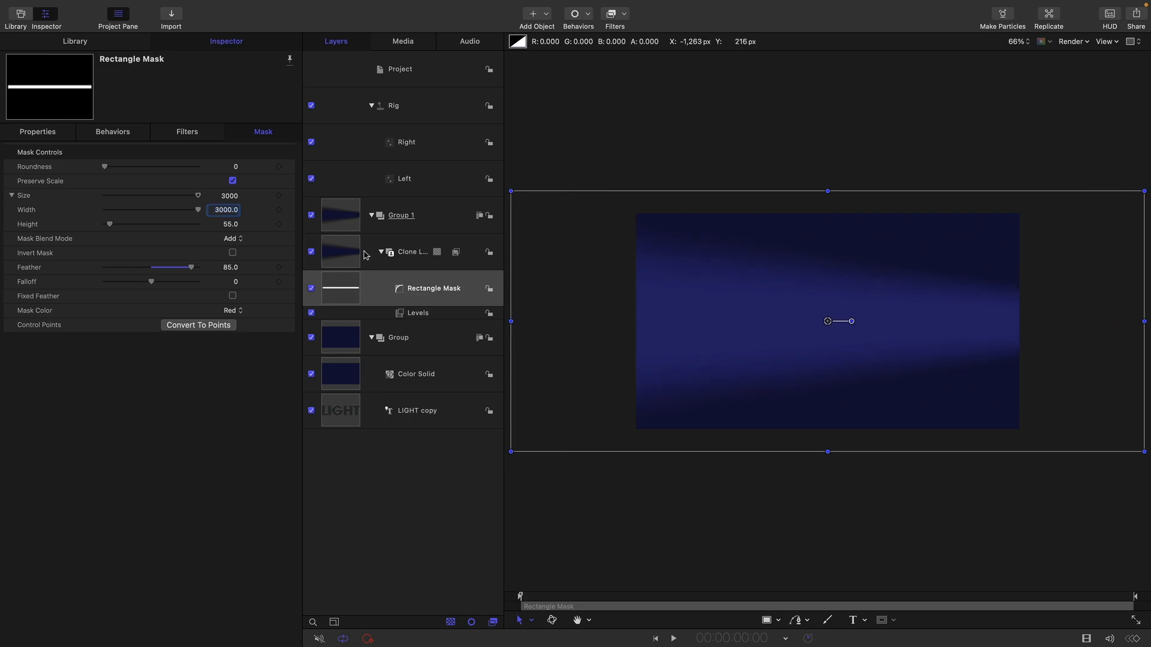
Try the mask's spread on the opposite side with the Left slider at 0 and the Right slider at 100.
{"action": "left_click", "coordinate": [401, 178]}
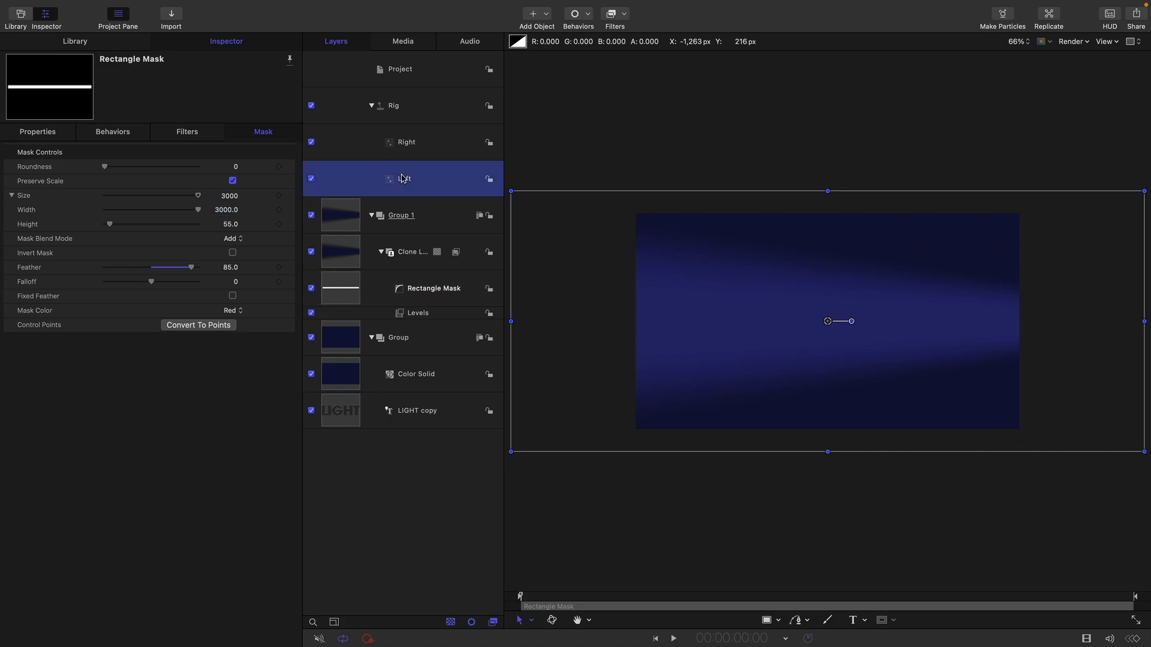
{"action": "mouse_move", "coordinate": [197, 166]}
{"action": "left_mouse_down"}
{"action": "mouse_move", "coordinate": [135, 170]}
{"action": "mouse_move", "coordinate": [229, 181]}
{"action": "mouse_move", "coordinate": [86, 186]}
{"action": "mouse_move", "coordinate": [150, 174]}
{"action": "mouse_move", "coordinate": [120, 172]}
{"action": "mouse_move", "coordinate": [209, 186]}
{"action": "left_mouse_up"}
{"action": "left_click", "coordinate": [437, 144]}
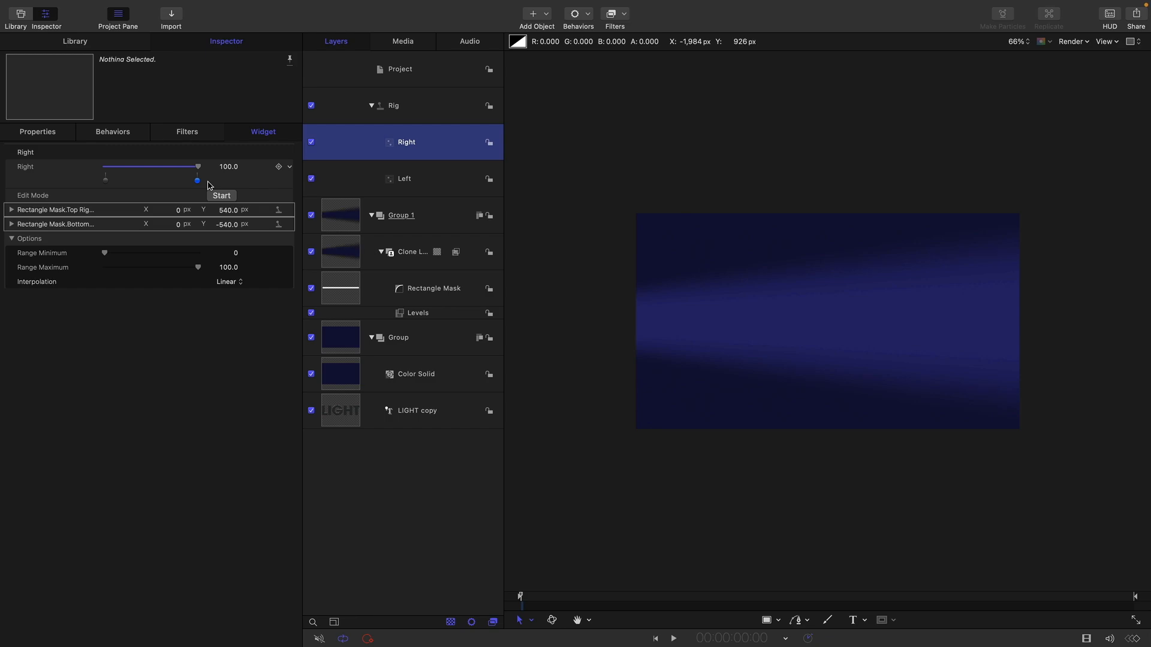
{"action": "key", "text": "shift+z"}
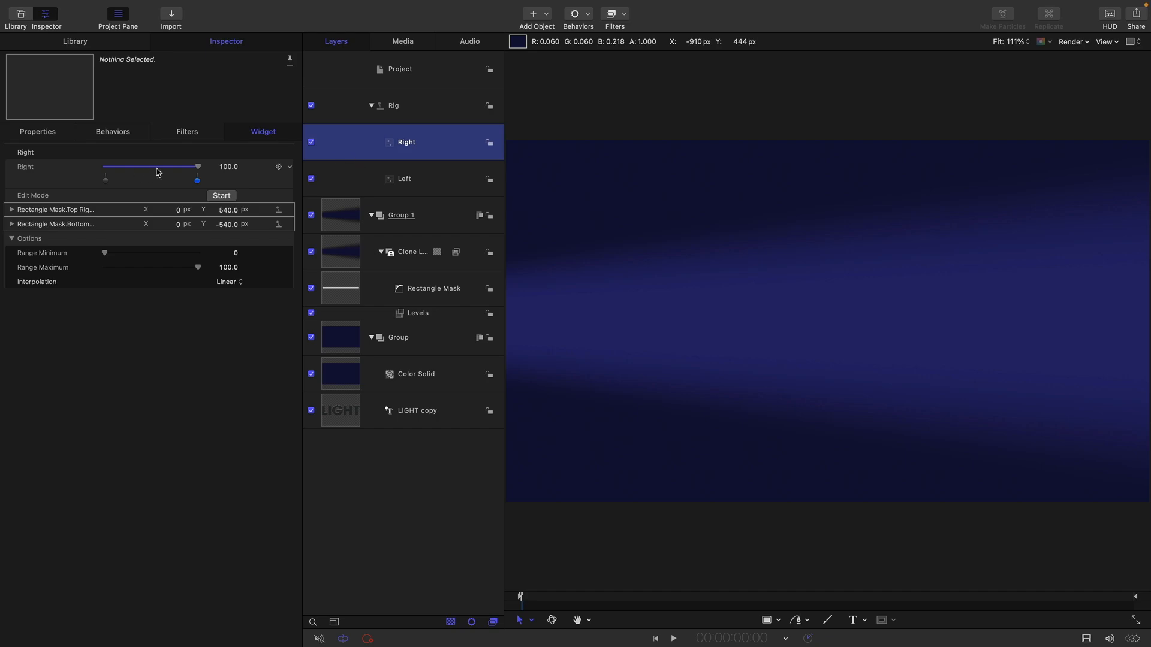
Set both the Right and Left rig widget sliders to 10.
{"action": "left_click", "coordinate": [228, 167]}
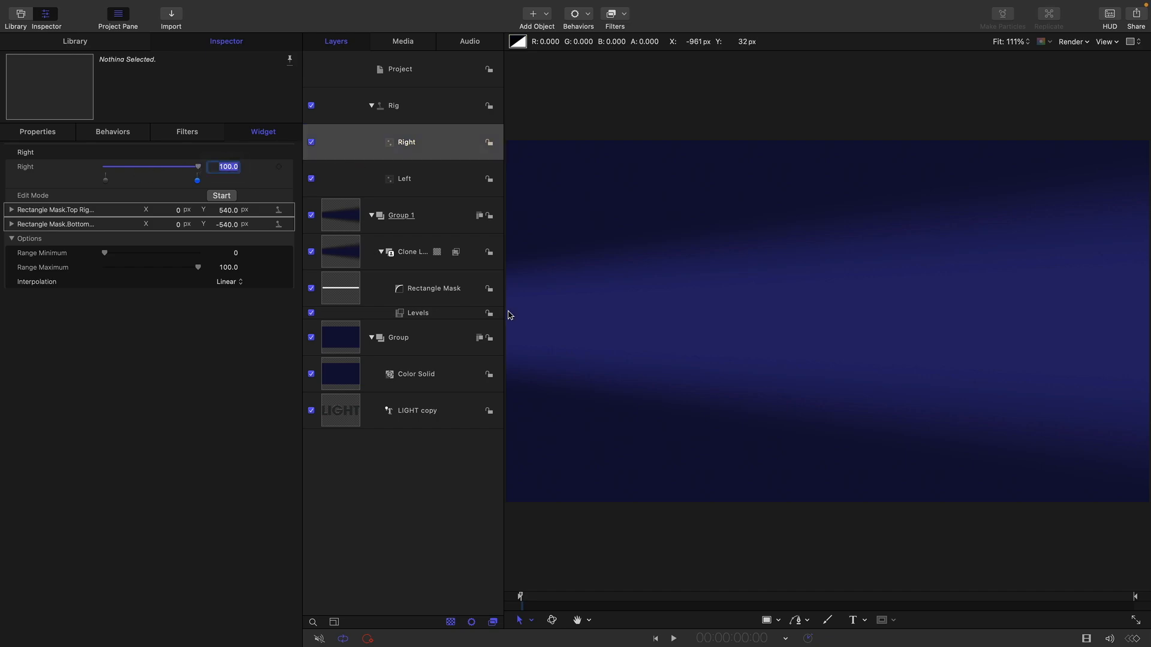
{"action": "type", "text": "10"}
{"action": "key", "text": "Return"}
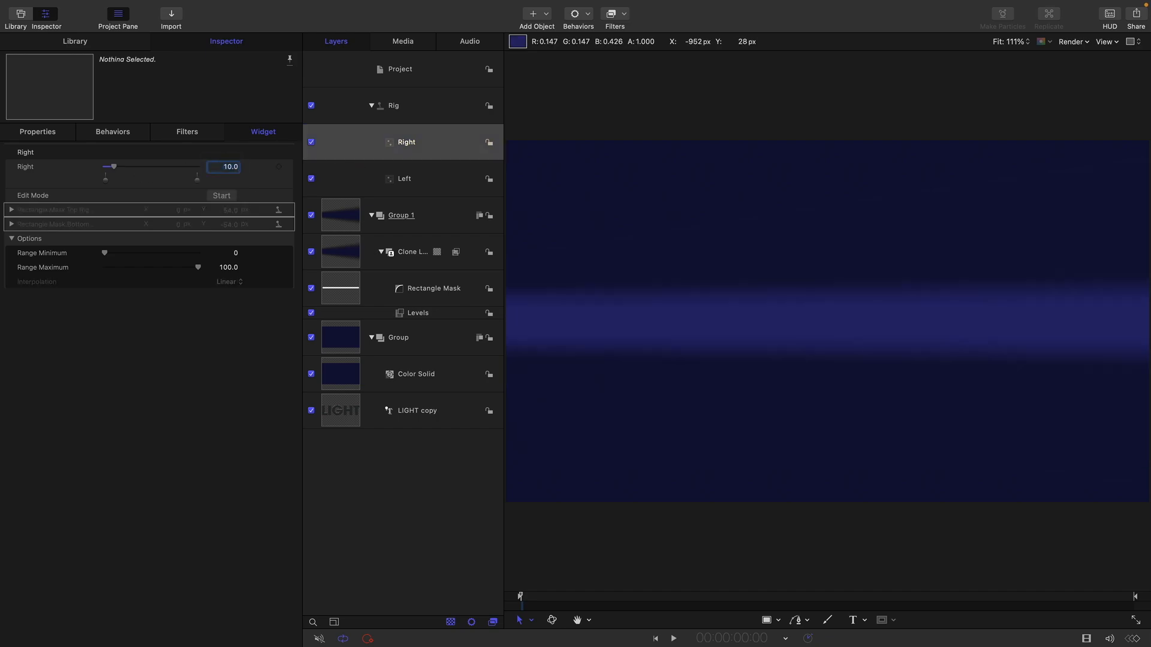
{"action": "left_click", "coordinate": [386, 183]}
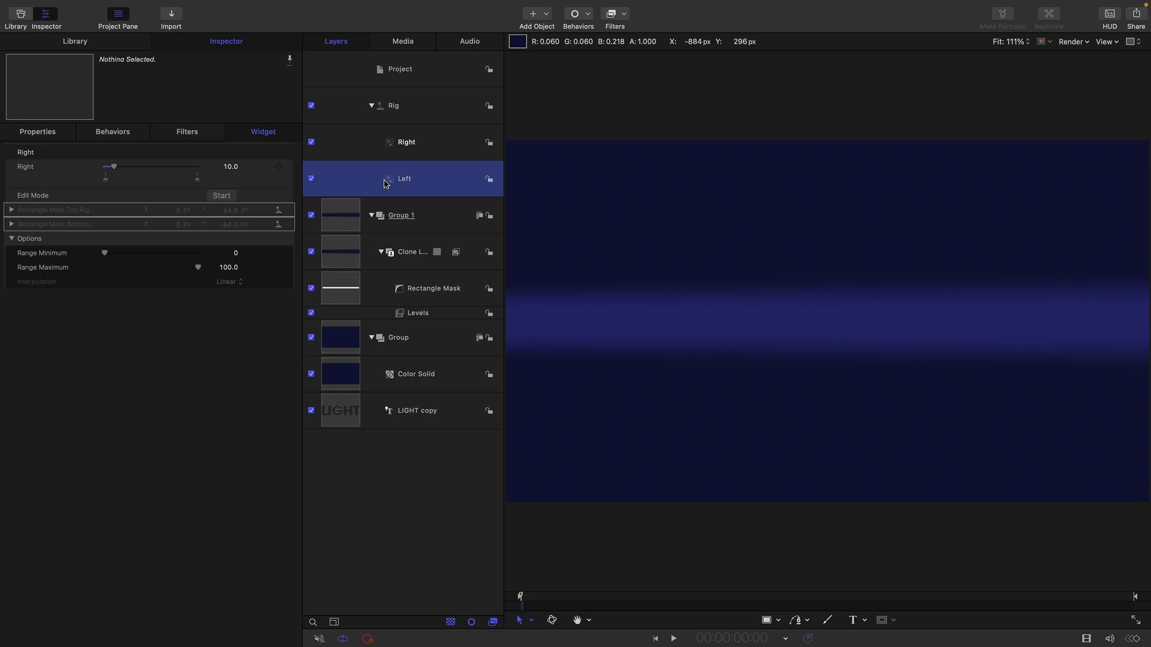
{"action": "left_click", "coordinate": [236, 166]}
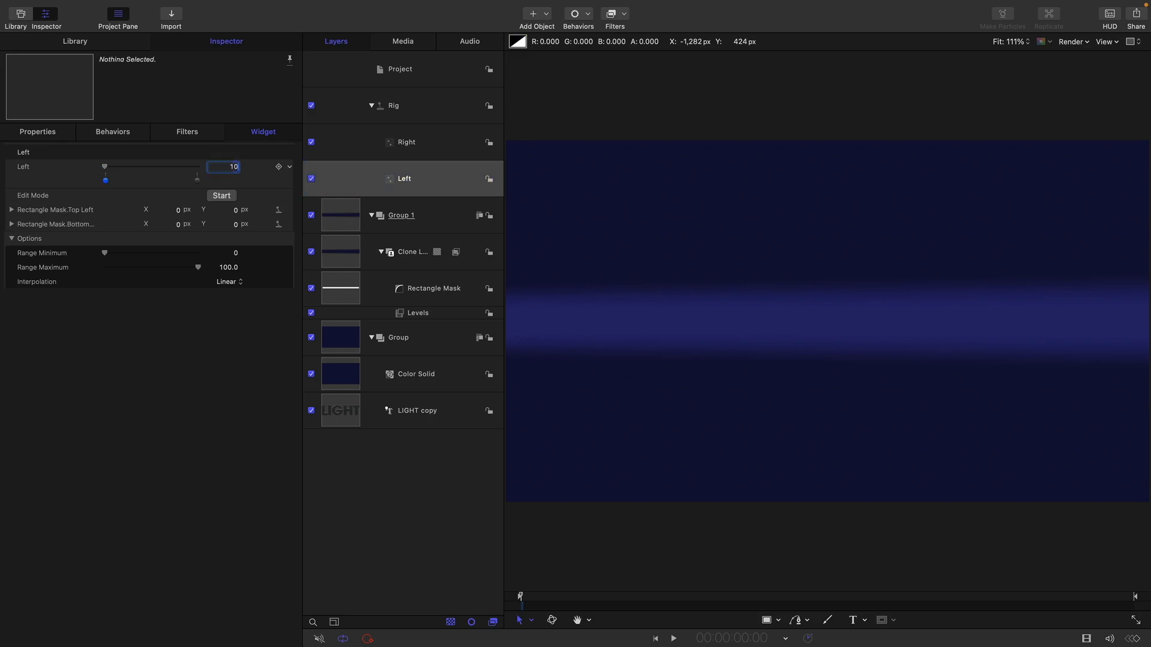
{"action": "type", "text": "10"}
{"action": "key", "text": "Return"}
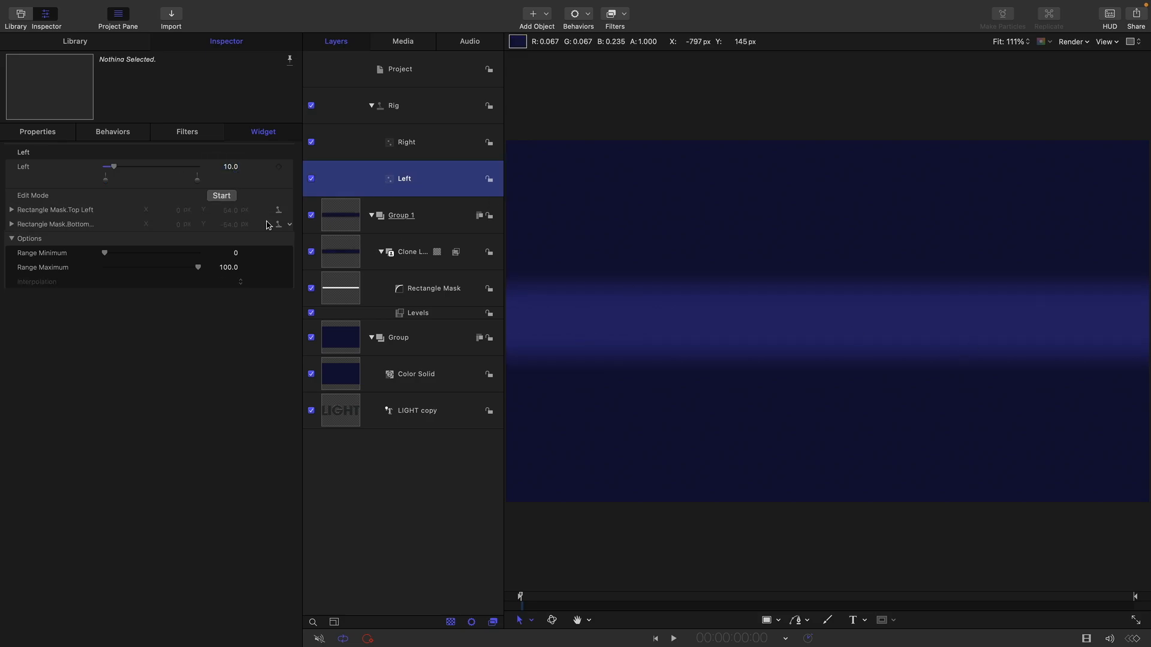
Publish the Left and Right widget sliders and show them among the project's published parameters.
{"action": "left_click", "coordinate": [290, 169]}
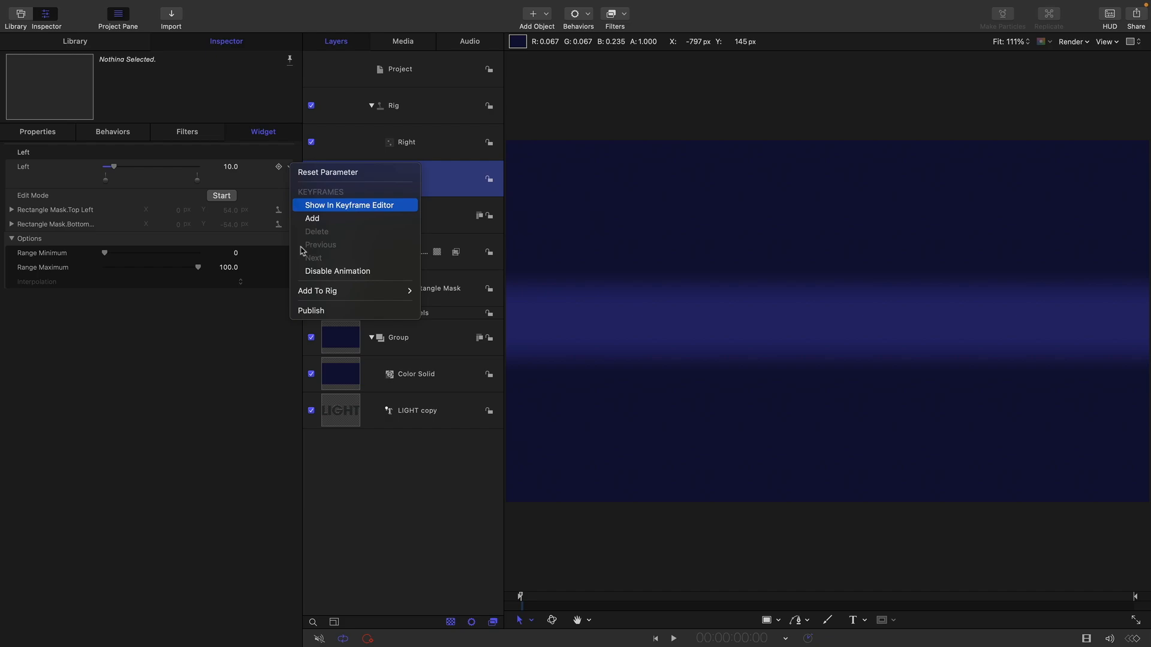
{"action": "left_click", "coordinate": [324, 313]}
{"action": "left_click", "coordinate": [423, 144]}
{"action": "left_click", "coordinate": [290, 168]}
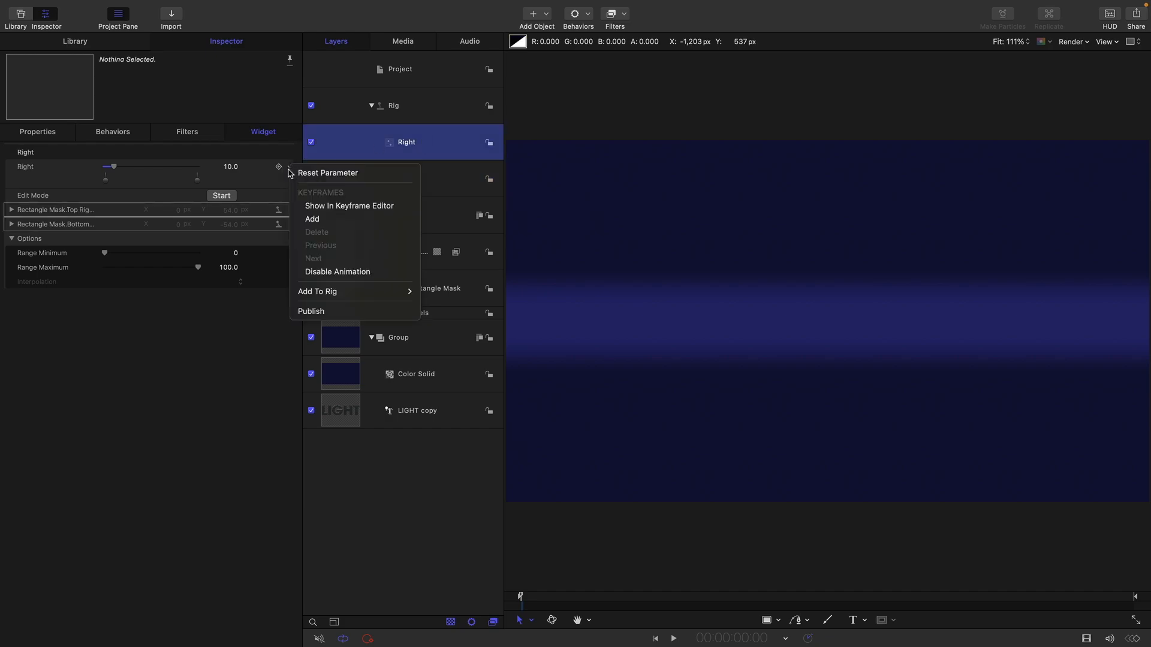
{"action": "left_click", "coordinate": [334, 313]}
{"action": "left_click", "coordinate": [375, 78]}
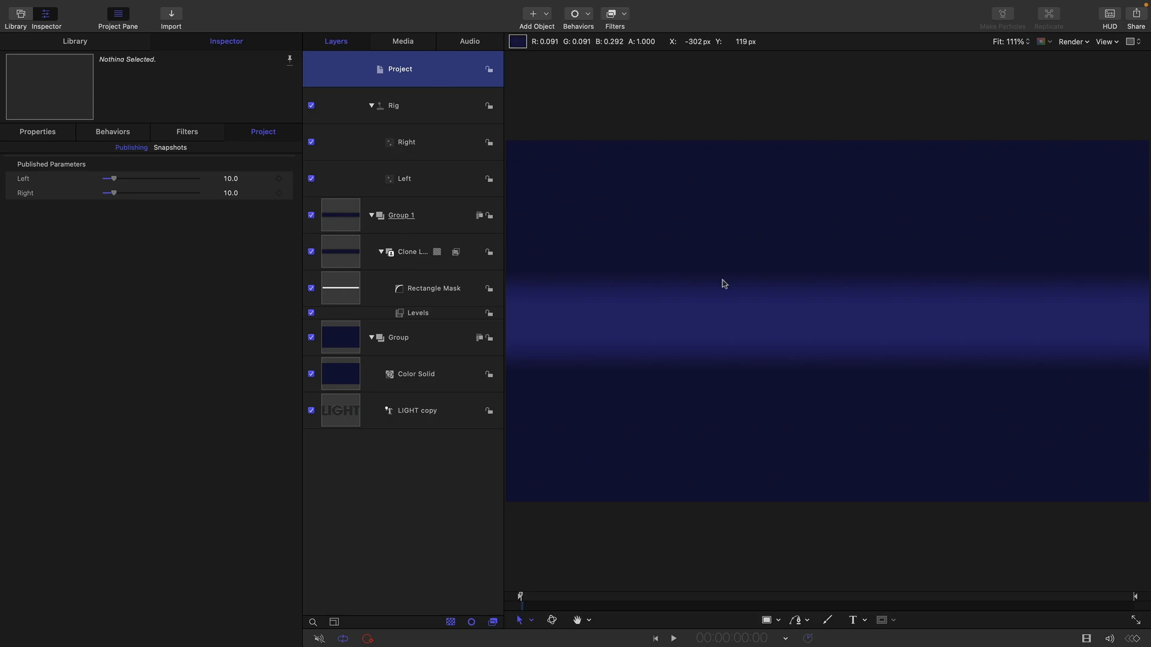
Set the rectangle mask's Feather to 0 and its Height to 5.
{"action": "left_click", "coordinate": [340, 296]}
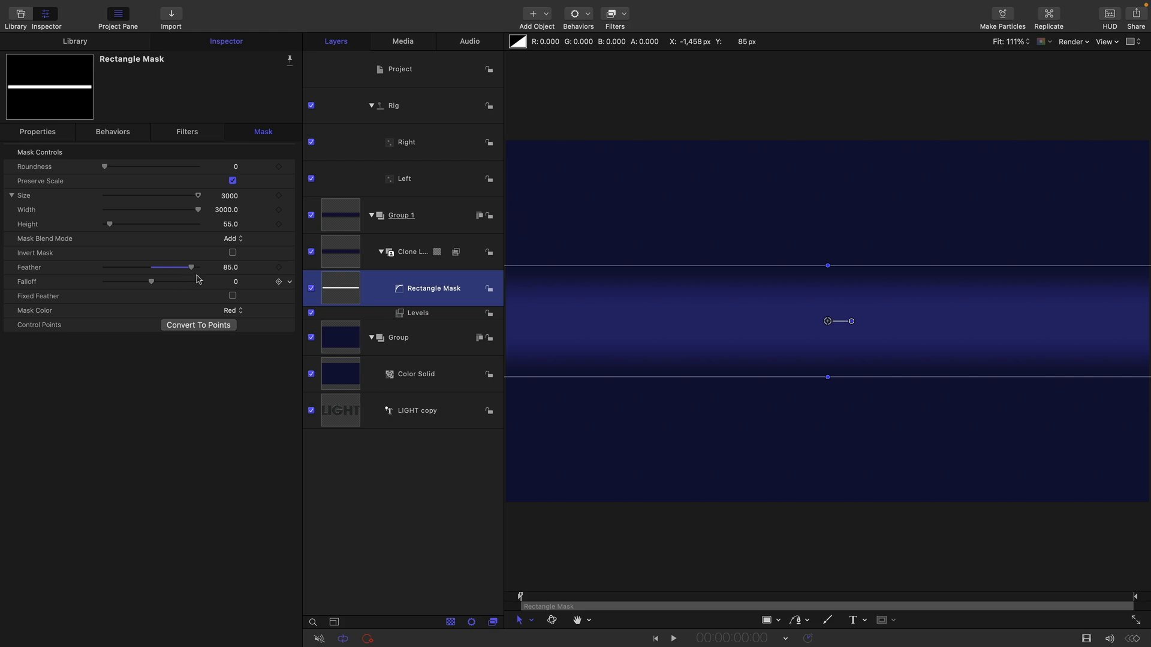
{"action": "left_click", "coordinate": [228, 268]}
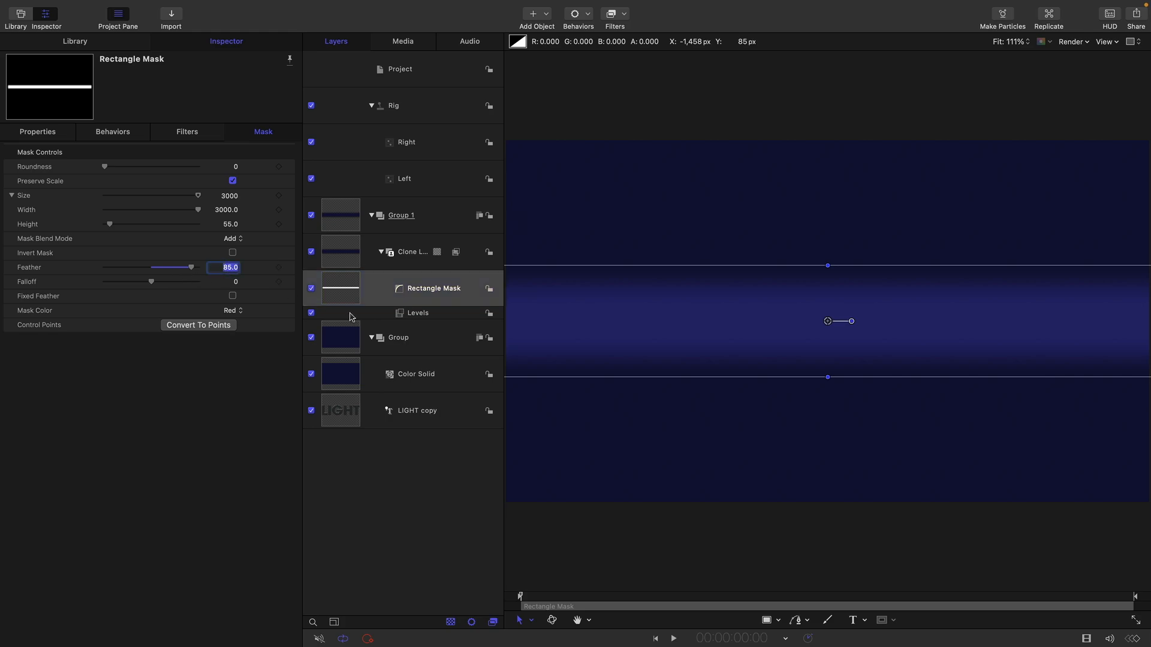
{"action": "type", "text": "0"}
{"action": "key", "text": "Return"}
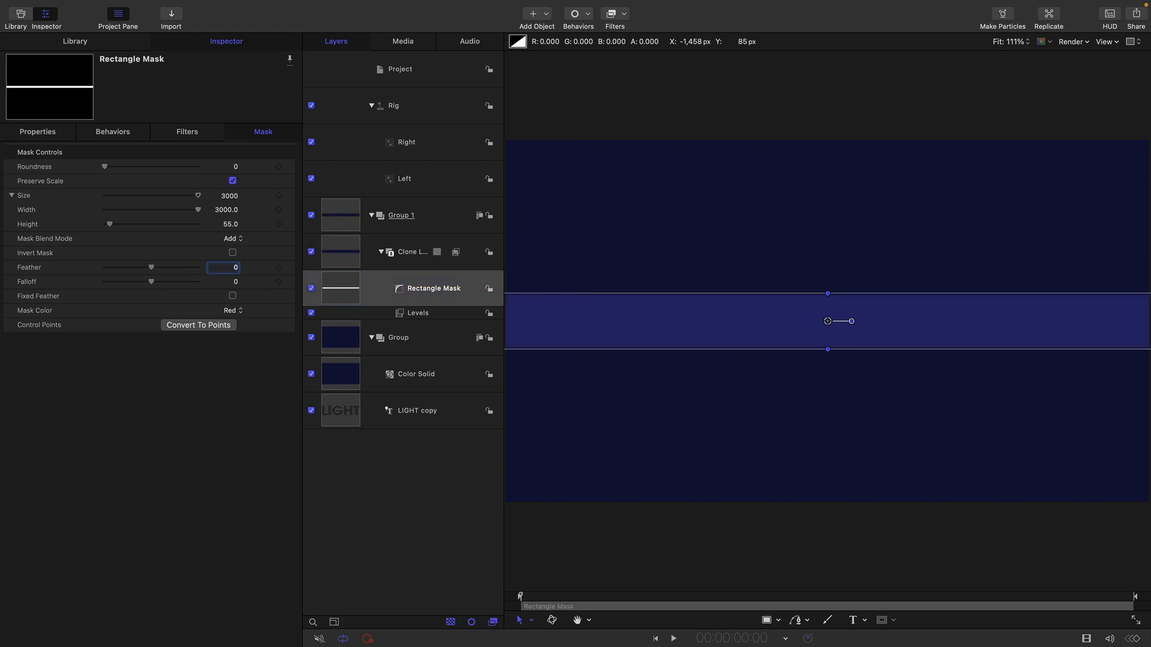
{"action": "left_click", "coordinate": [232, 226]}
{"action": "type", "text": "5"}
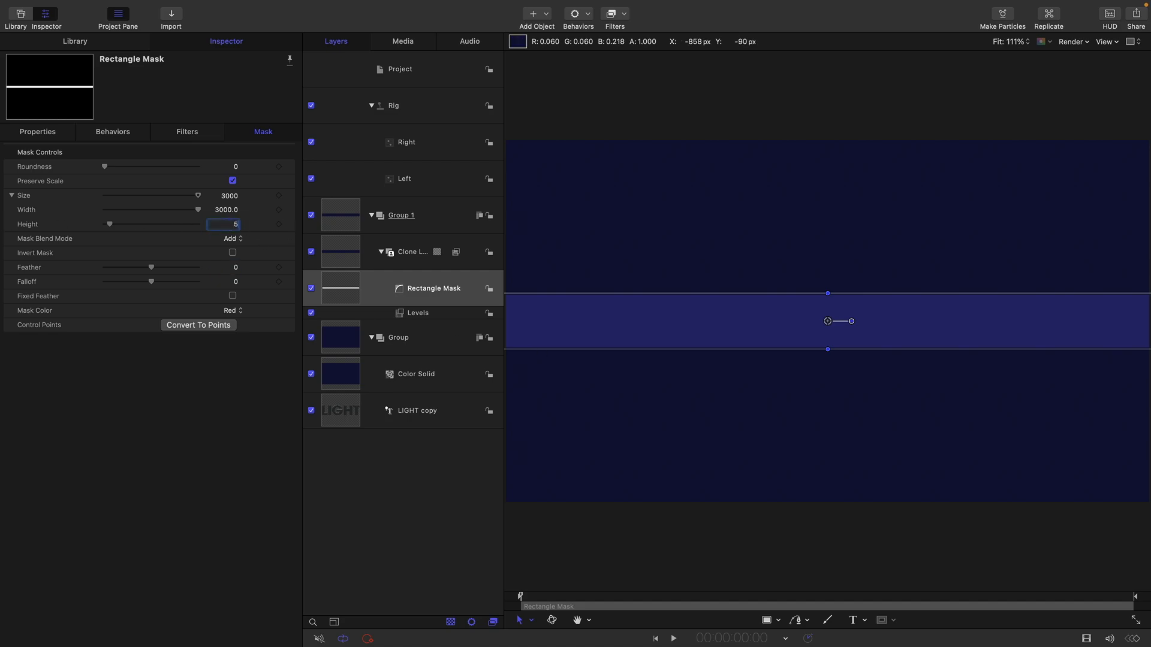
{"action": "key", "text": "Return"}
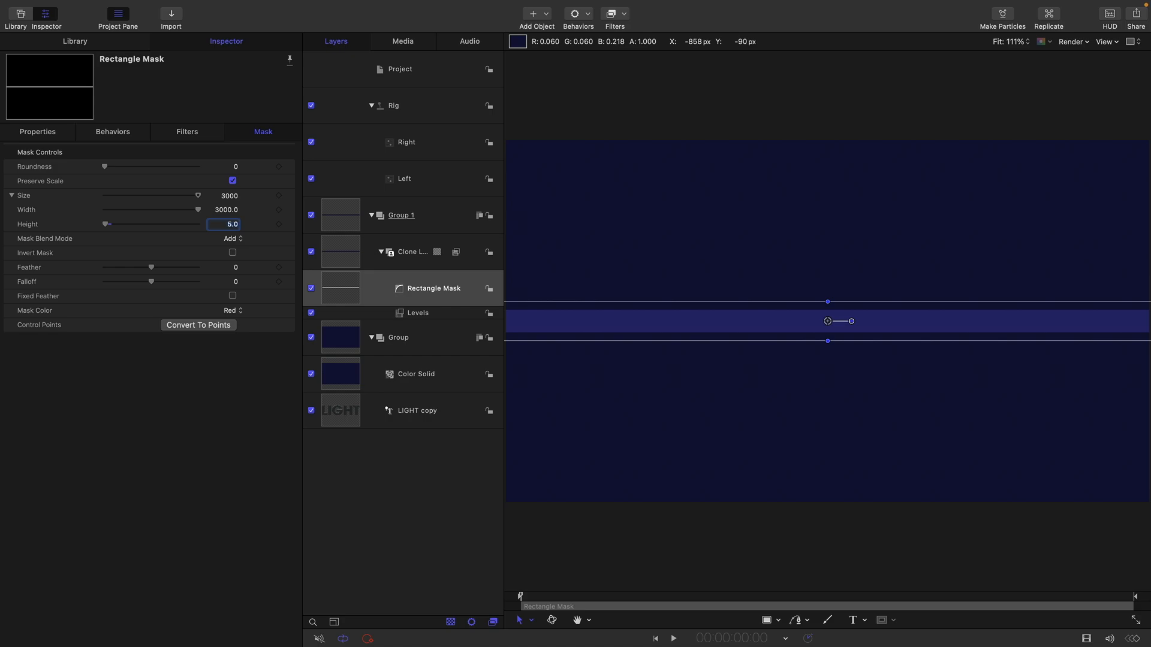
Lower the project's published Left and Right parameters to 0.
{"action": "left_click", "coordinate": [419, 145]}
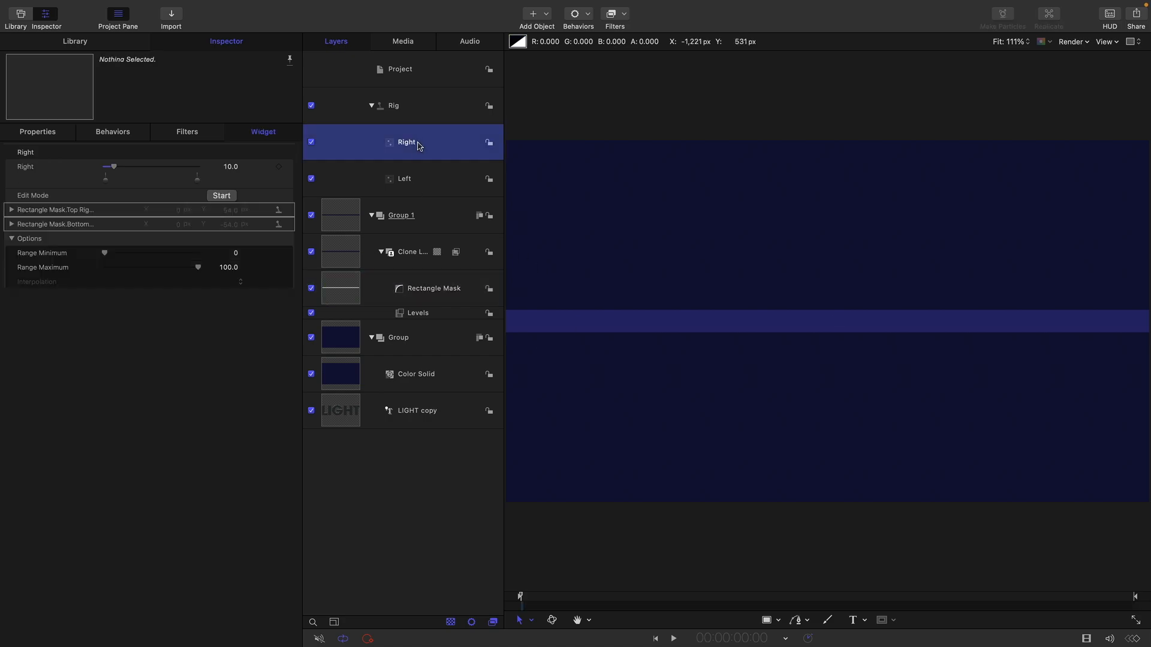
{"action": "left_click", "coordinate": [419, 184]}
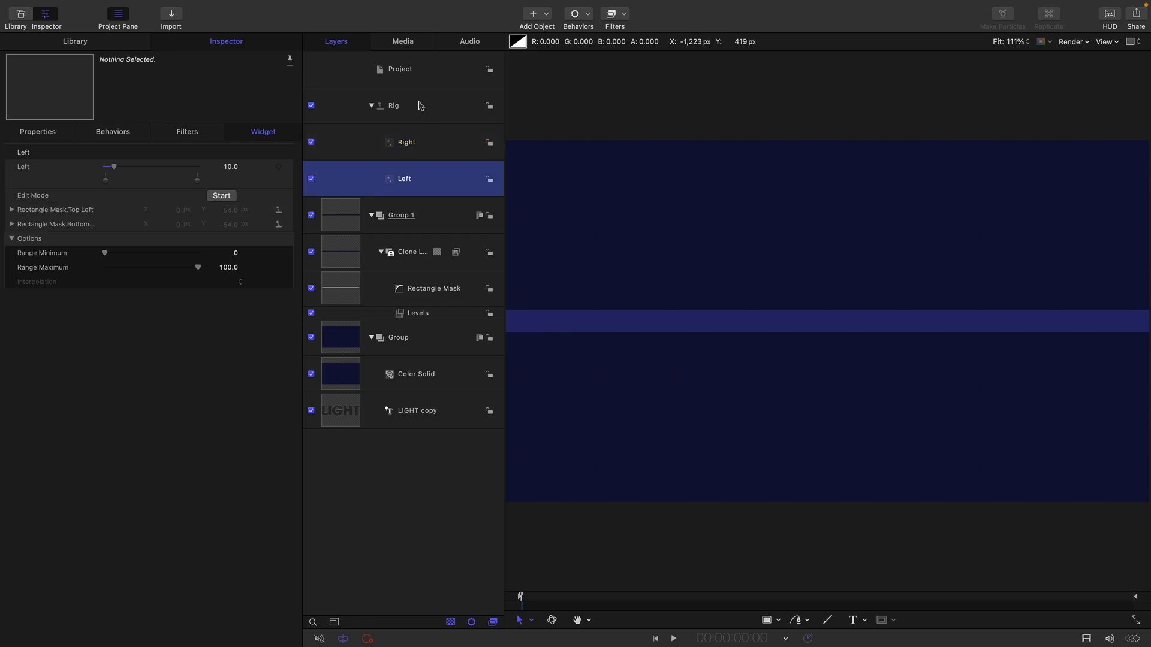
{"action": "left_click", "coordinate": [423, 74]}
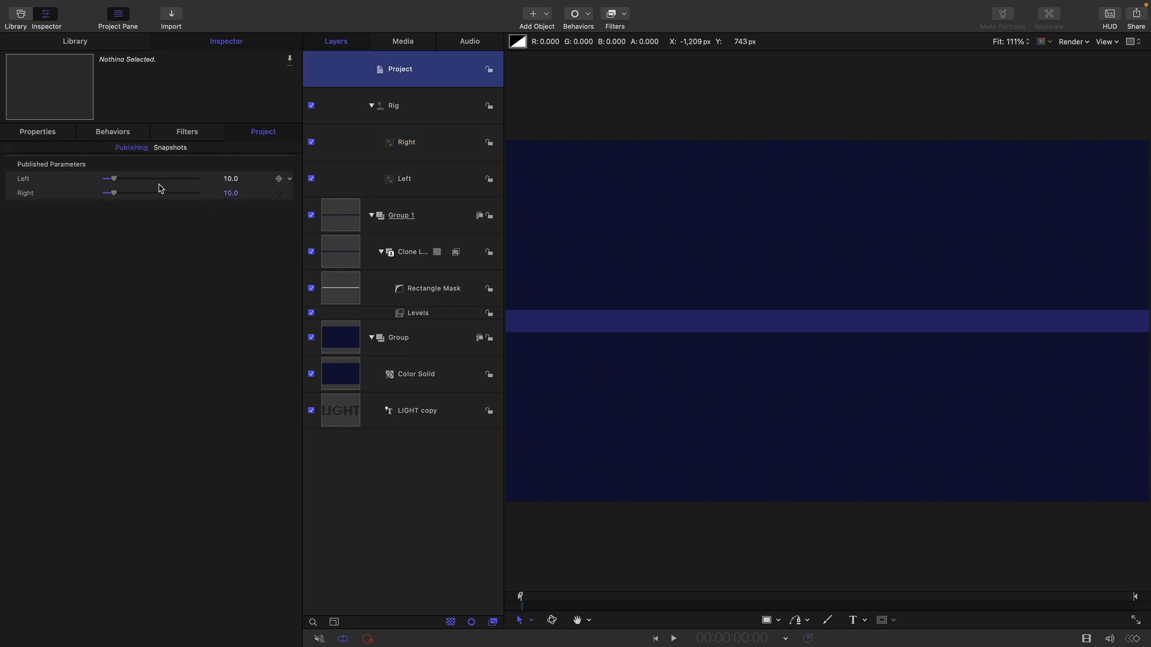
{"action": "left_click_drag", "start_coordinate": [114, 179], "coordinate": [47, 191]}
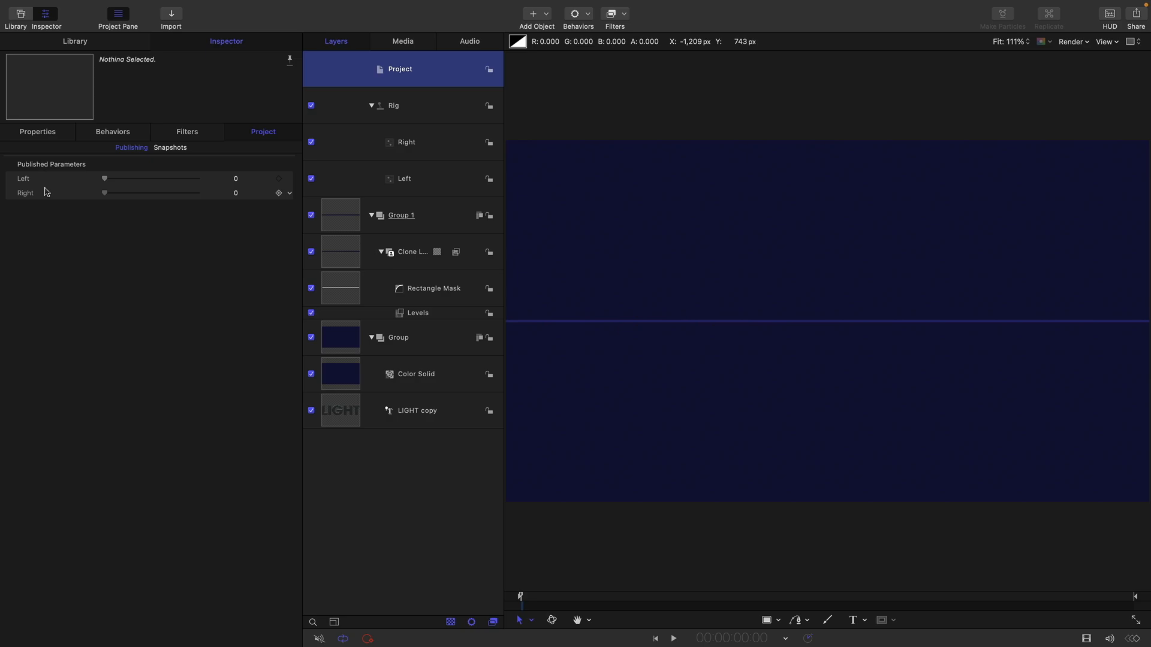
Publish the rectangle mask's Height and Feather parameters and show them in the project's published parameters.
{"action": "left_click", "coordinate": [336, 280]}
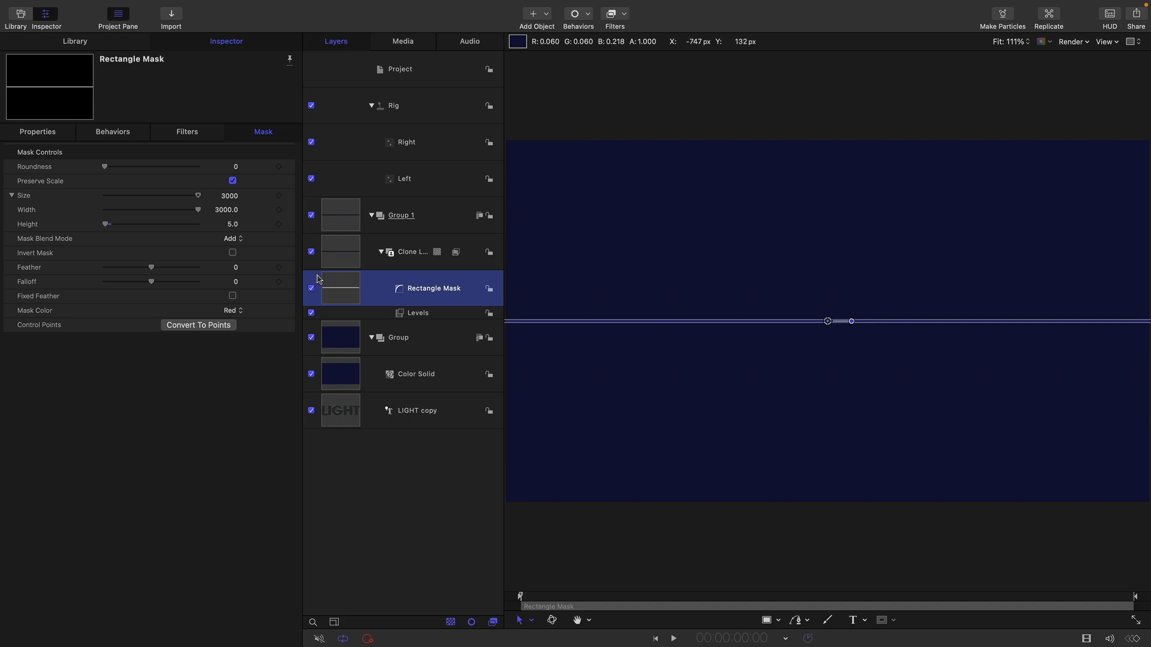
{"action": "left_click", "coordinate": [290, 224]}
{"action": "left_click", "coordinate": [329, 390]}
{"action": "left_click", "coordinate": [290, 270]}
{"action": "left_click", "coordinate": [336, 433]}
{"action": "left_click", "coordinate": [406, 68]}
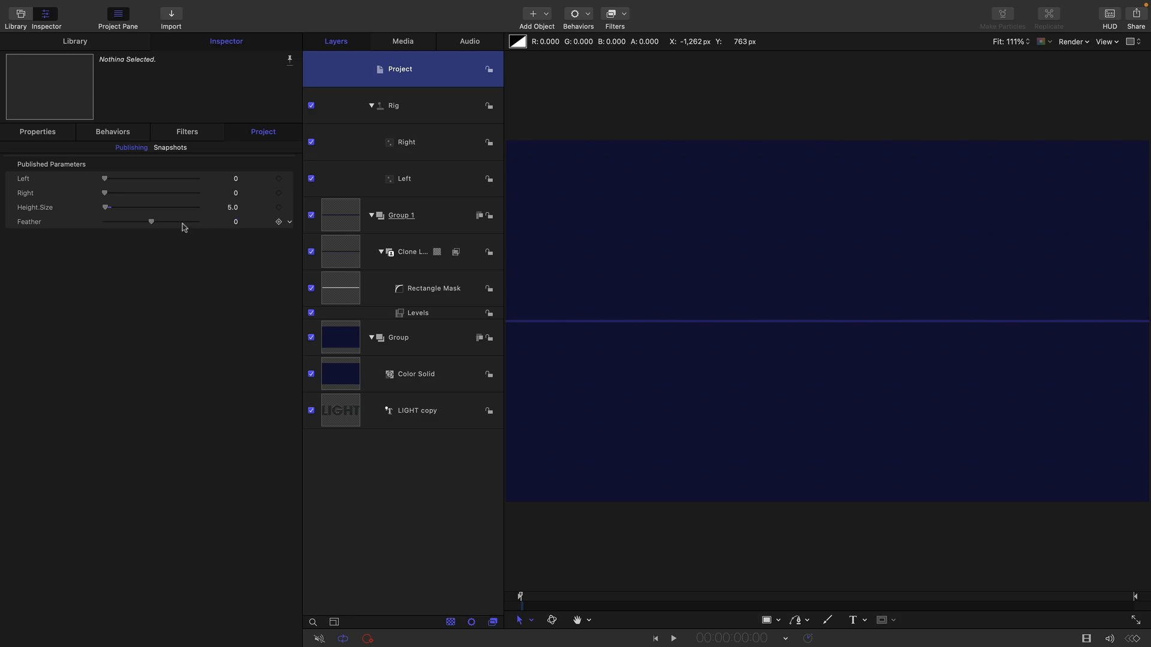
Try the published Height.Size and Feather controls, settling on 25 for Feather and 25 for Height.Size.
{"action": "left_click_drag", "start_coordinate": [106, 212], "coordinate": [162, 232]}
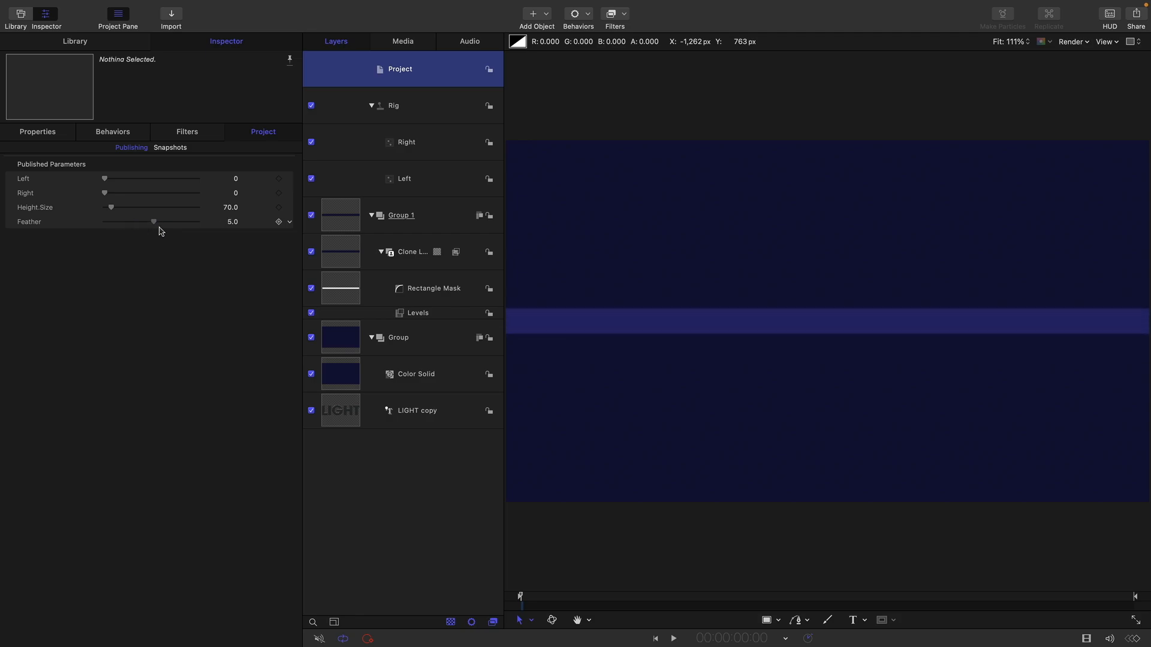
{"action": "left_click", "coordinate": [232, 222]}
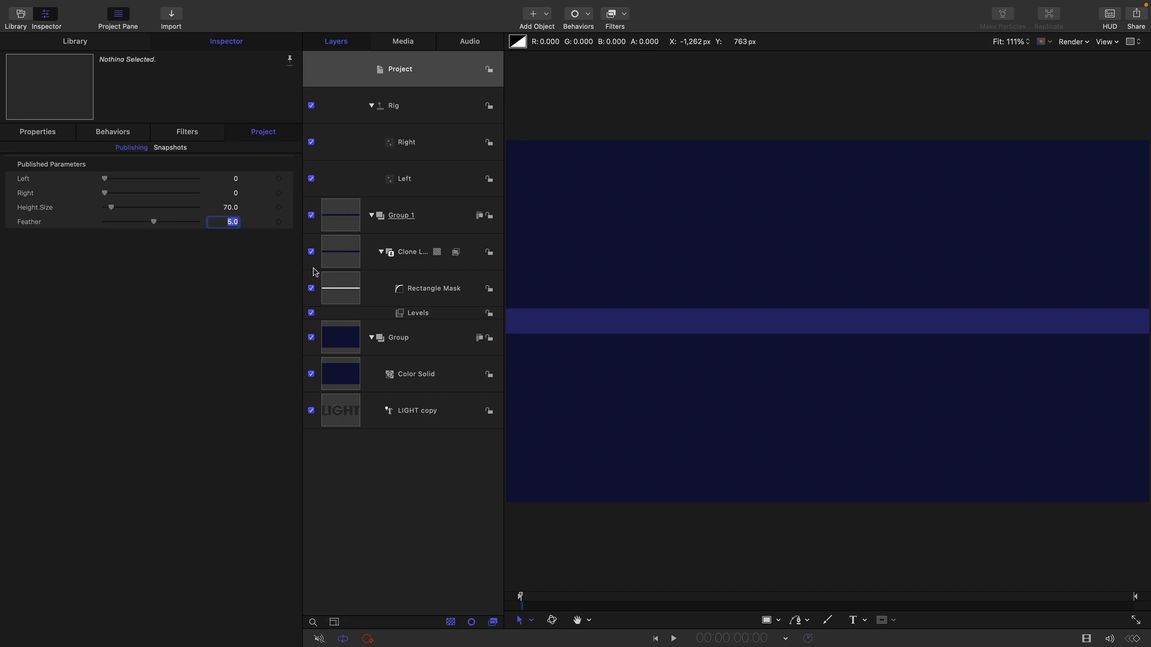
{"action": "type", "text": "25"}
{"action": "key", "text": "Return"}
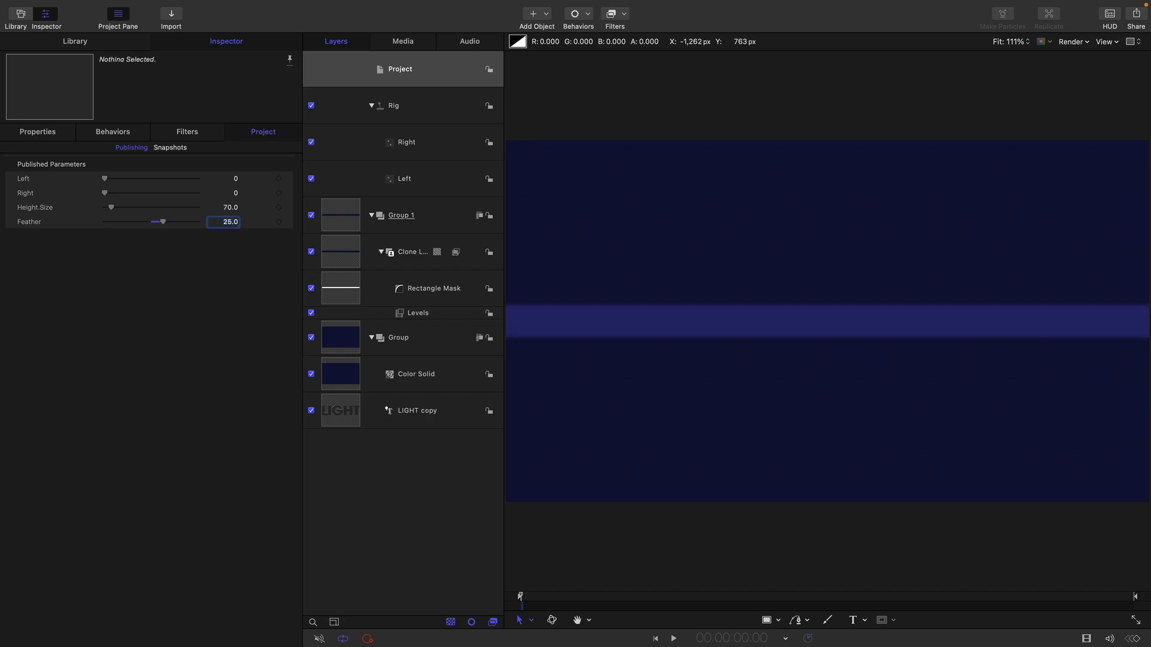
{"action": "left_click", "coordinate": [233, 209]}
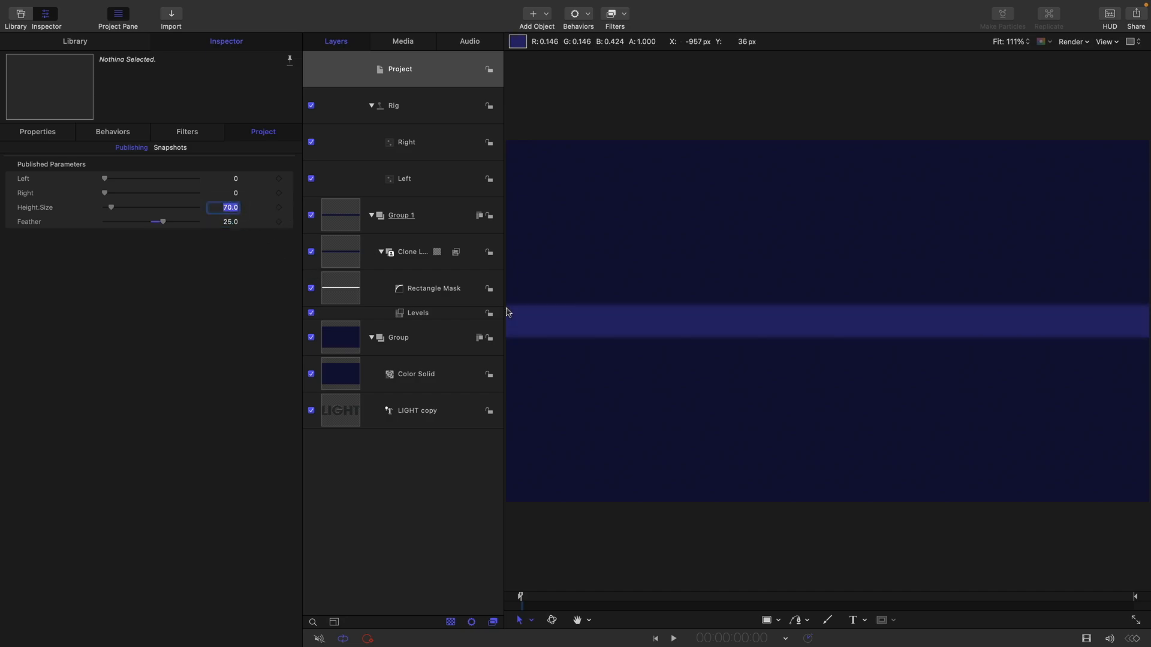
{"action": "type", "text": "25"}
{"action": "key", "text": "Return"}
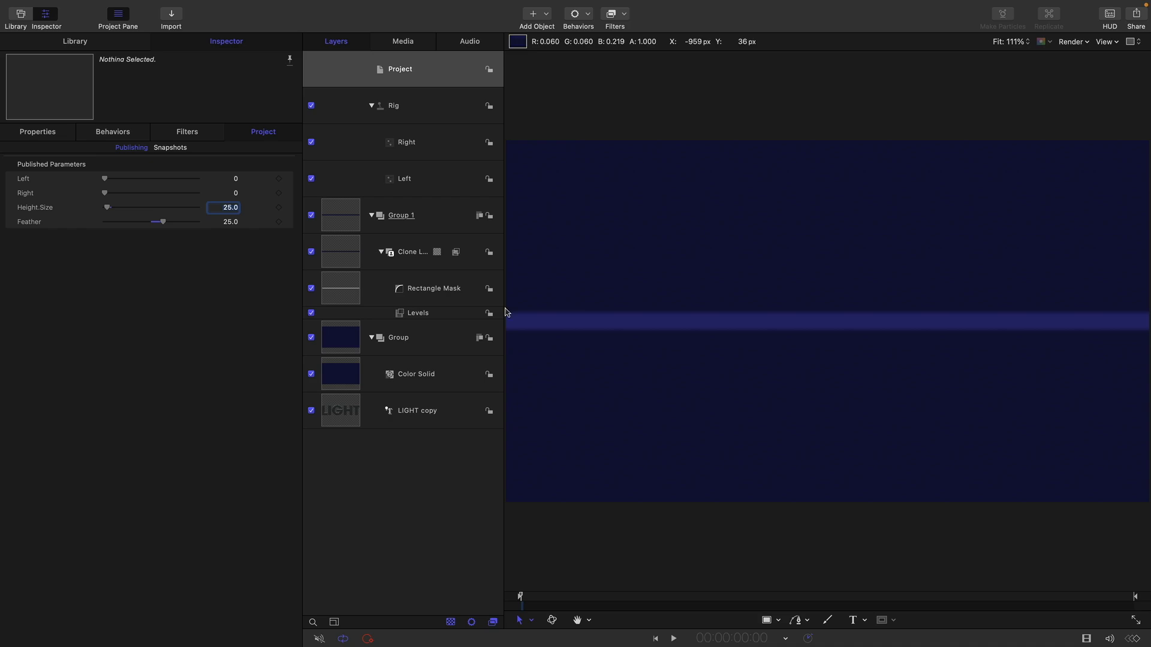
{"action": "mouse_move", "coordinate": [105, 179]}
{"action": "left_mouse_down"}
{"action": "mouse_move", "coordinate": [133, 185]}
{"action": "mouse_move", "coordinate": [102, 189]}
{"action": "left_mouse_up"}
Expand the RGB controls of the clone layer's Levels filter, try a Gamma of 2.66 and reset it to the default.
{"action": "left_click", "coordinate": [410, 314]}
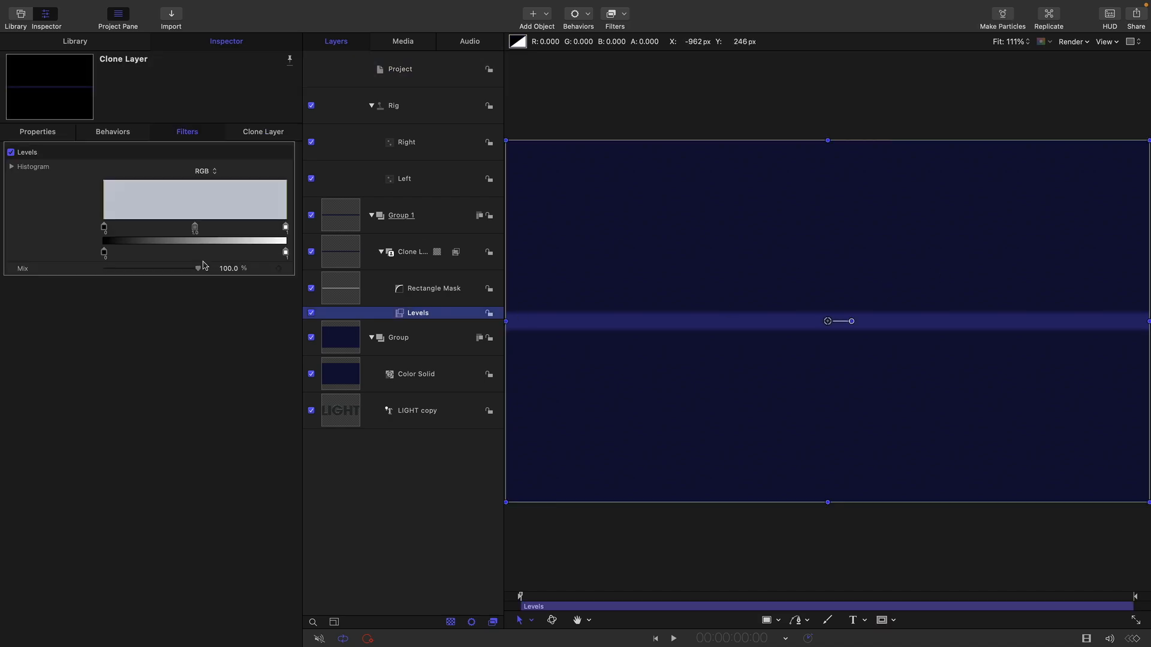
{"action": "left_click", "coordinate": [14, 169]}
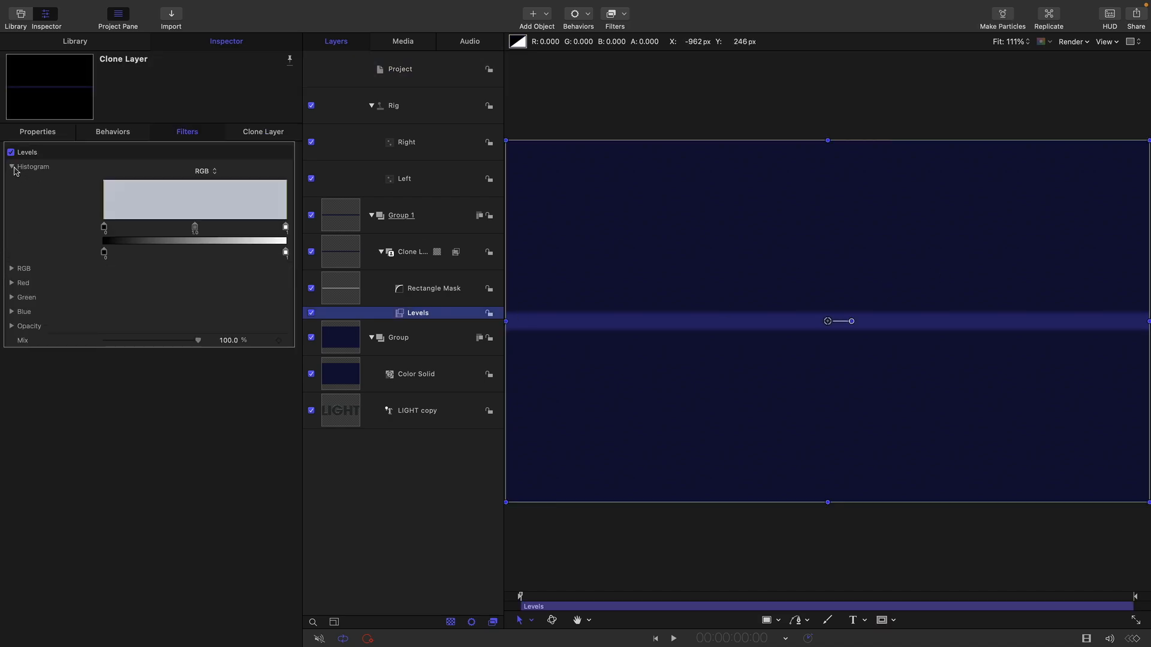
{"action": "left_click", "coordinate": [12, 269]}
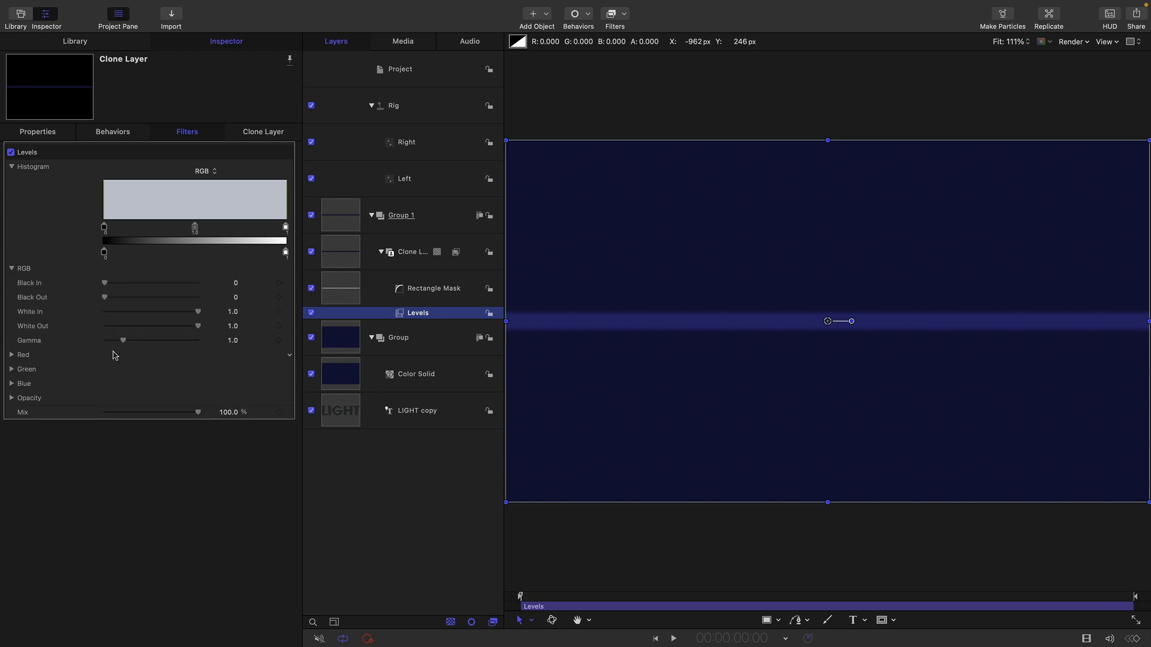
{"action": "left_click_drag", "start_coordinate": [123, 341], "coordinate": [124, 341]}
{"action": "mouse_move", "coordinate": [144, 350]}
{"action": "left_mouse_down"}
{"action": "mouse_move", "coordinate": [178, 352]}
{"action": "mouse_move", "coordinate": [128, 352]}
{"action": "mouse_move", "coordinate": [154, 362]}
{"action": "left_mouse_up"}
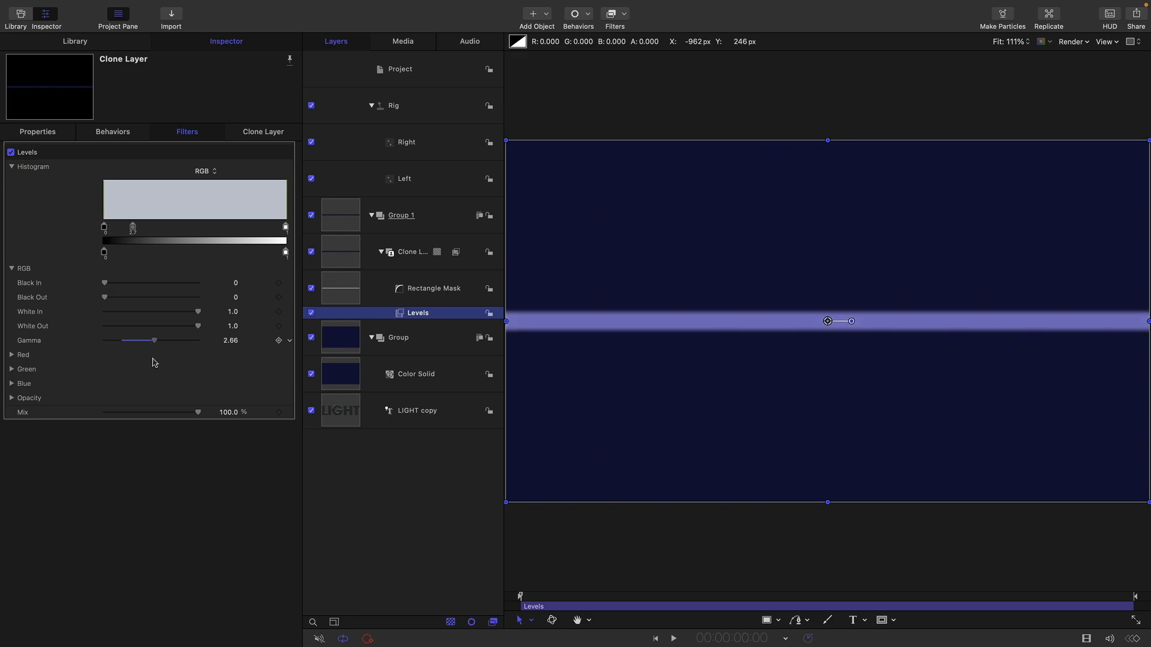
{"action": "left_click", "coordinate": [290, 340]}
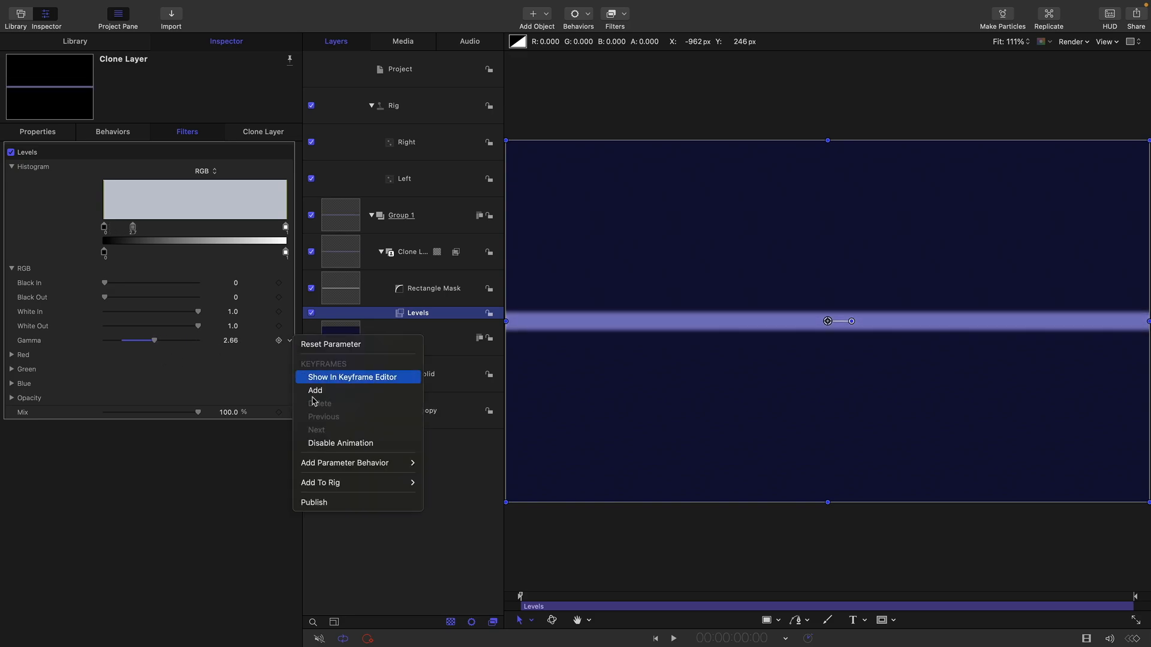
{"action": "left_click", "coordinate": [358, 345]}
Publish the RGB Gamma of the Levels filter and rename the published parameter Gamma in the project.
{"action": "left_click", "coordinate": [288, 341]}
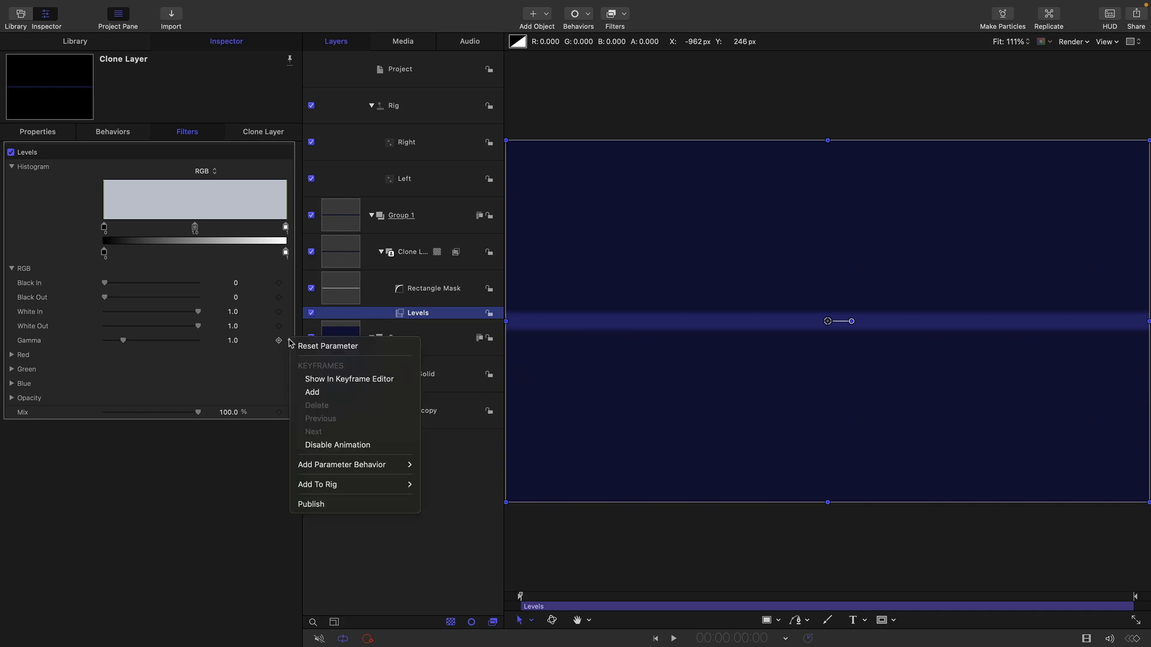
{"action": "left_click", "coordinate": [318, 504]}
{"action": "left_click", "coordinate": [400, 71]}
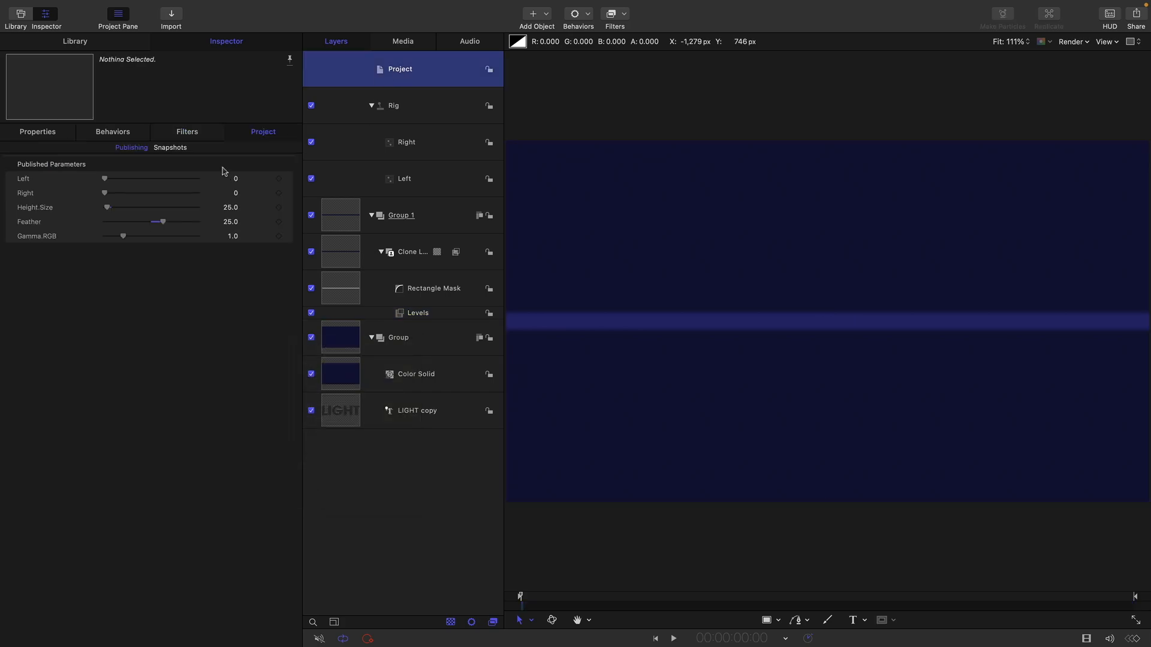
{"action": "double_click", "coordinate": [39, 236]}
{"action": "key", "text": "Right"}
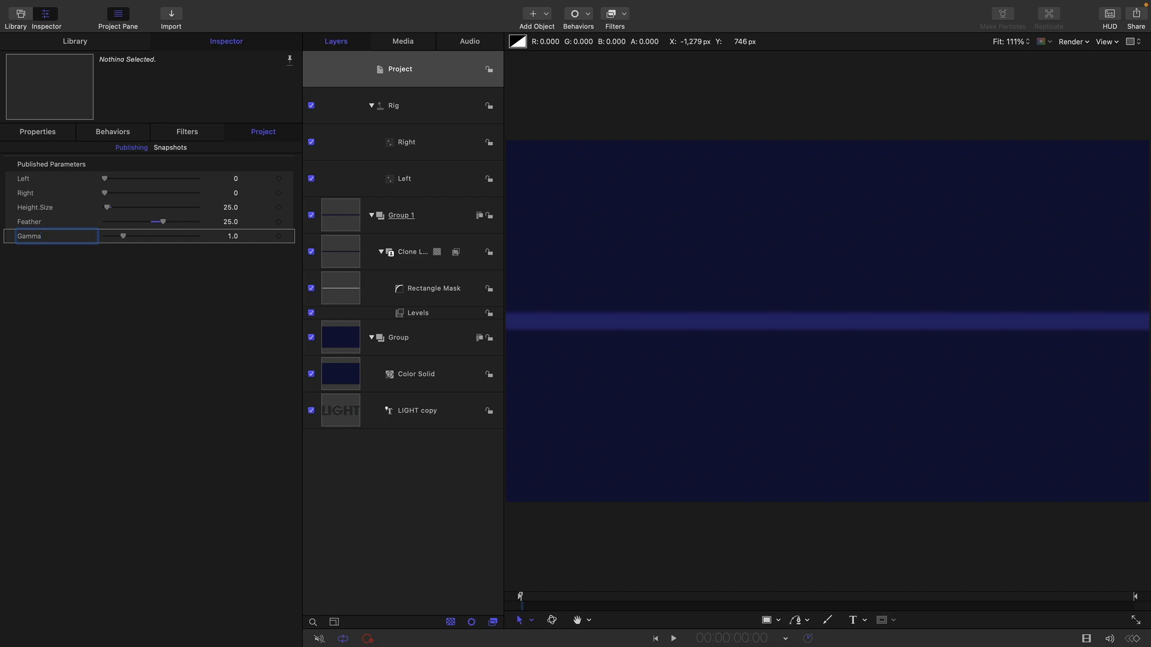
{"action": "key", "text": "Return"}
Add a Colorize filter from the Color category to the clone layer.
{"action": "left_click", "coordinate": [336, 255]}
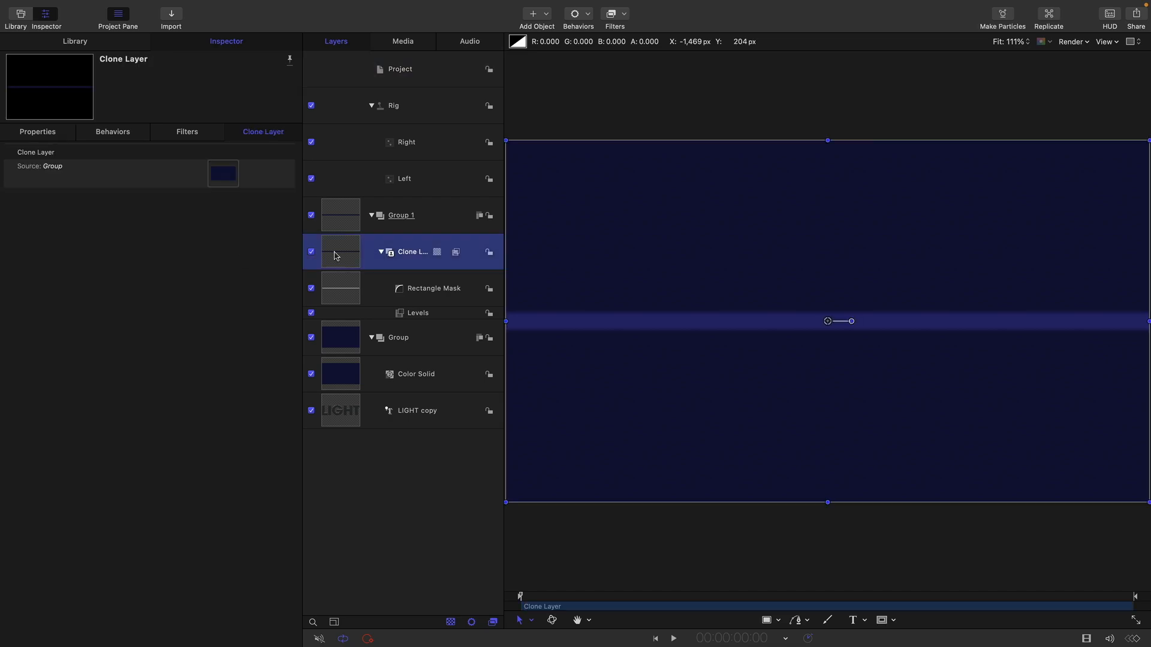
{"action": "left_click", "coordinate": [626, 13]}
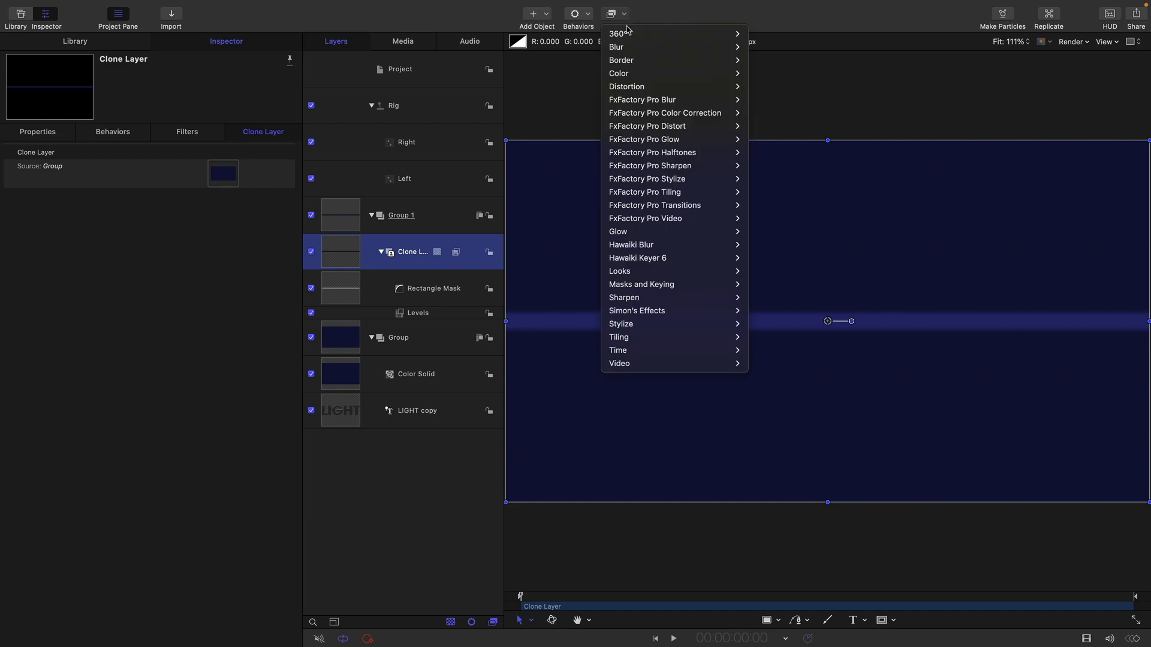
{"action": "mouse_move", "coordinate": [629, 75]}
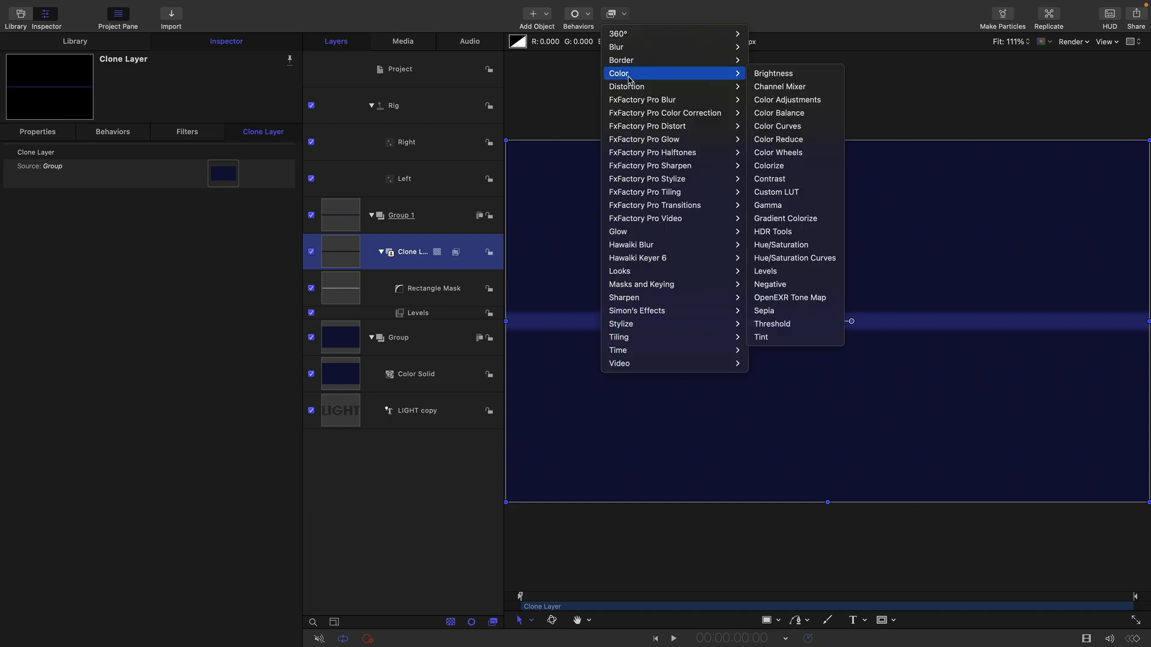
{"action": "left_click", "coordinate": [770, 165]}
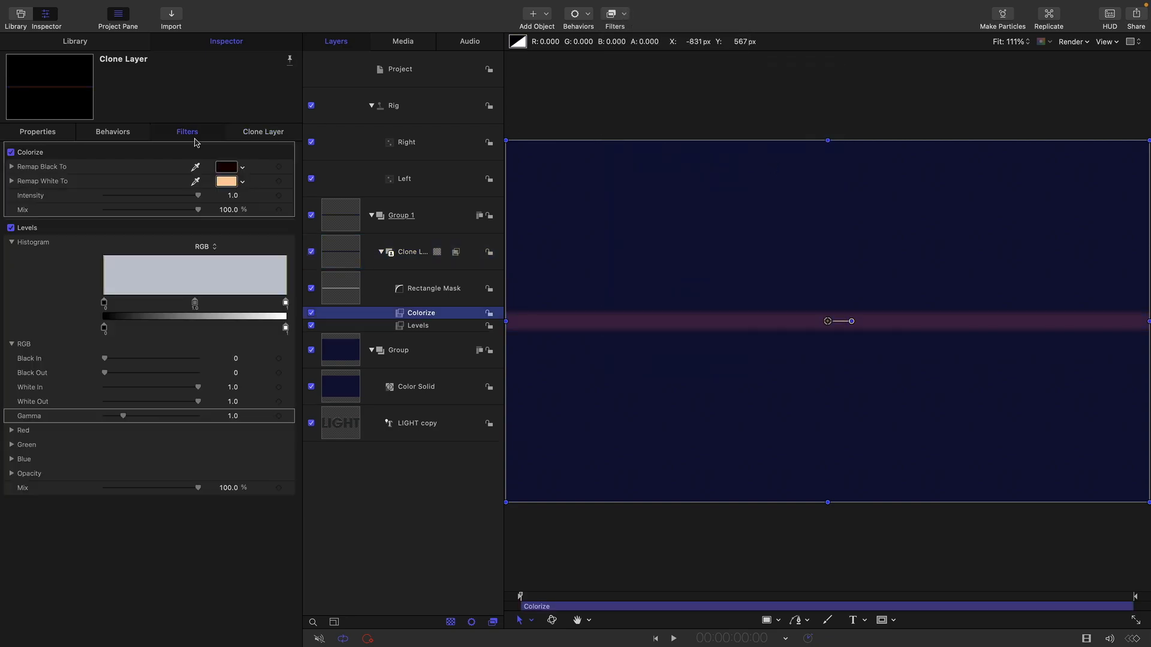
Set Colorize's Remap Black To to black with 0% brightness and Remap White To to white with 0% saturation.
{"action": "left_click", "coordinate": [226, 166]}
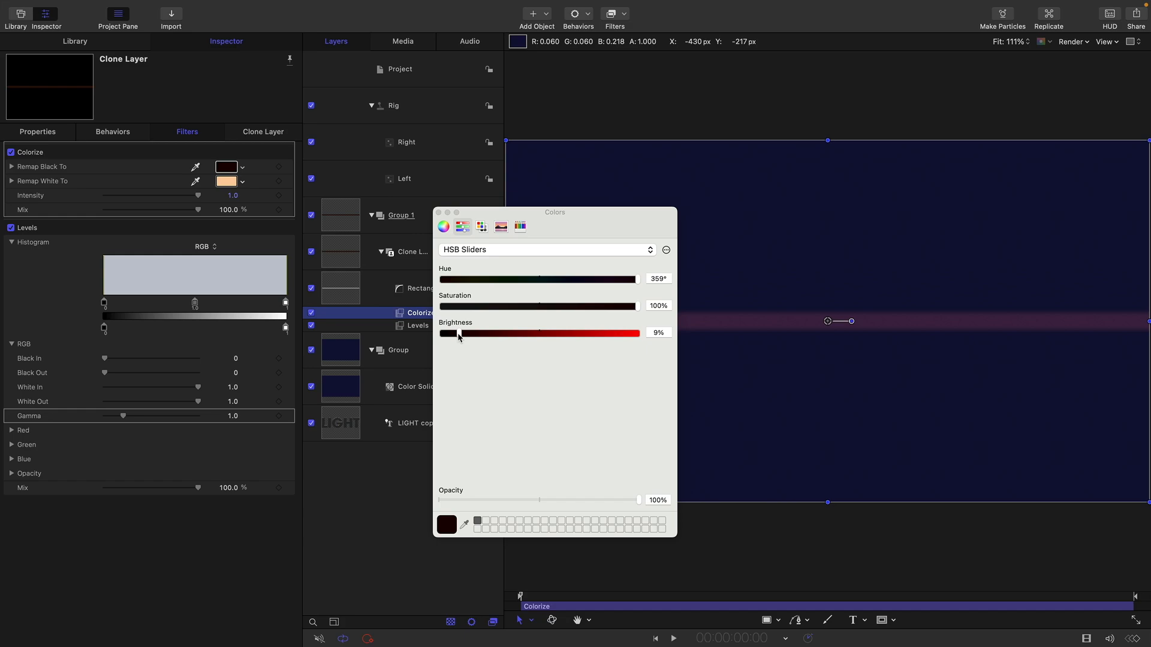
{"action": "left_click_drag", "start_coordinate": [459, 334], "coordinate": [424, 335]}
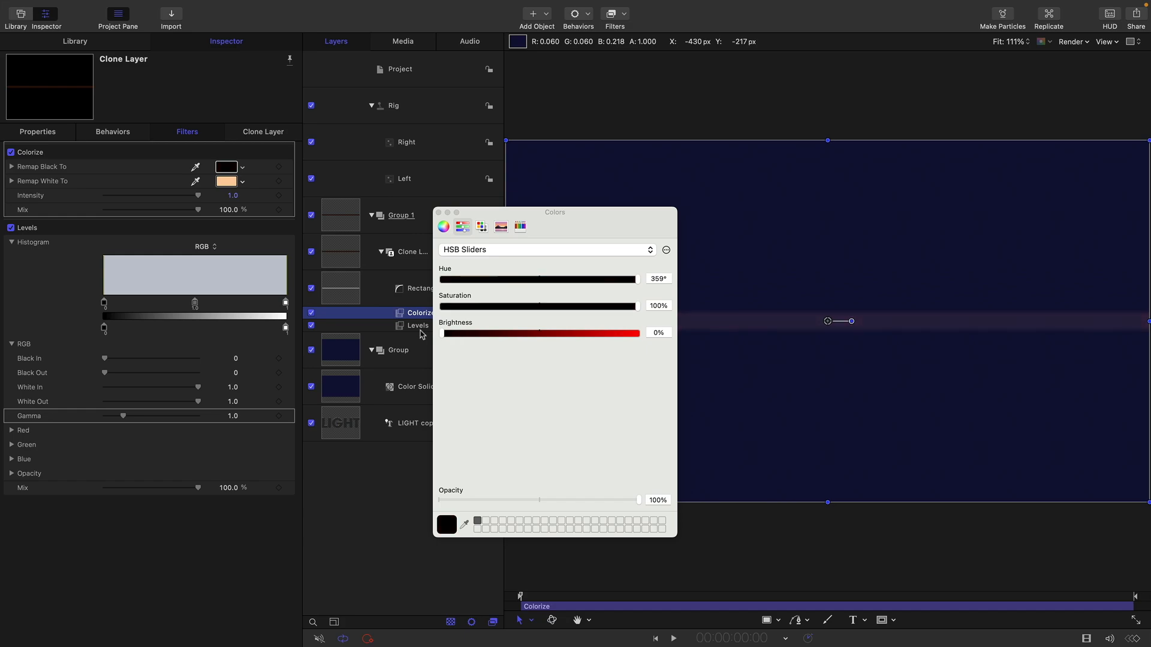
{"action": "left_click", "coordinate": [226, 182]}
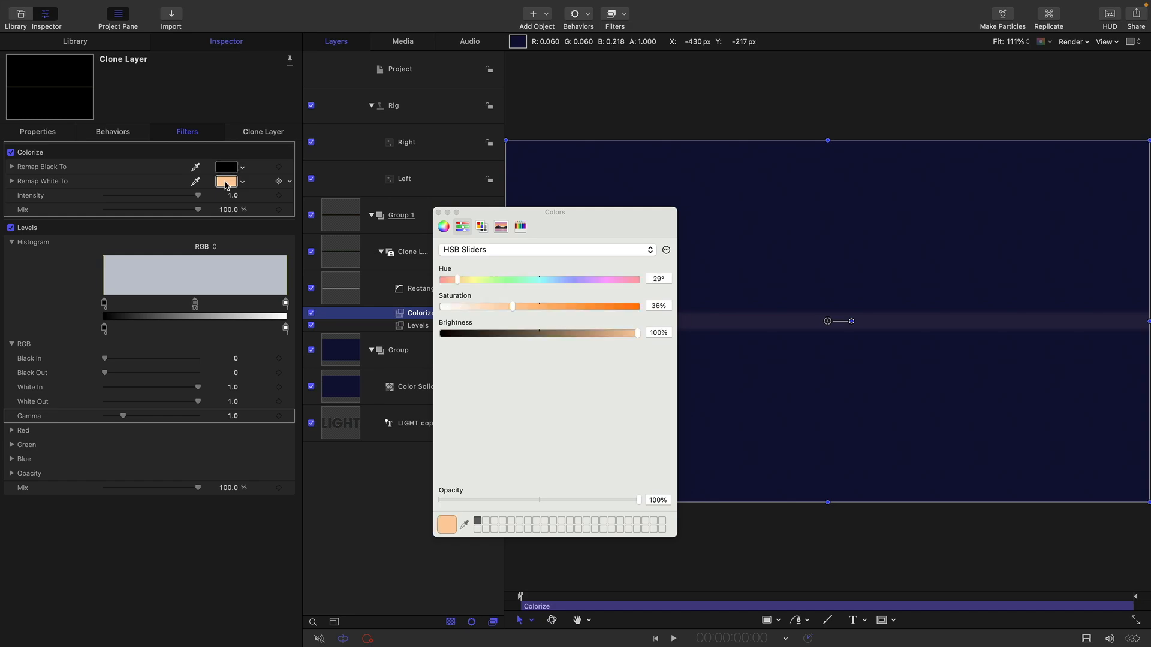
{"action": "left_click_drag", "start_coordinate": [512, 306], "coordinate": [364, 308]}
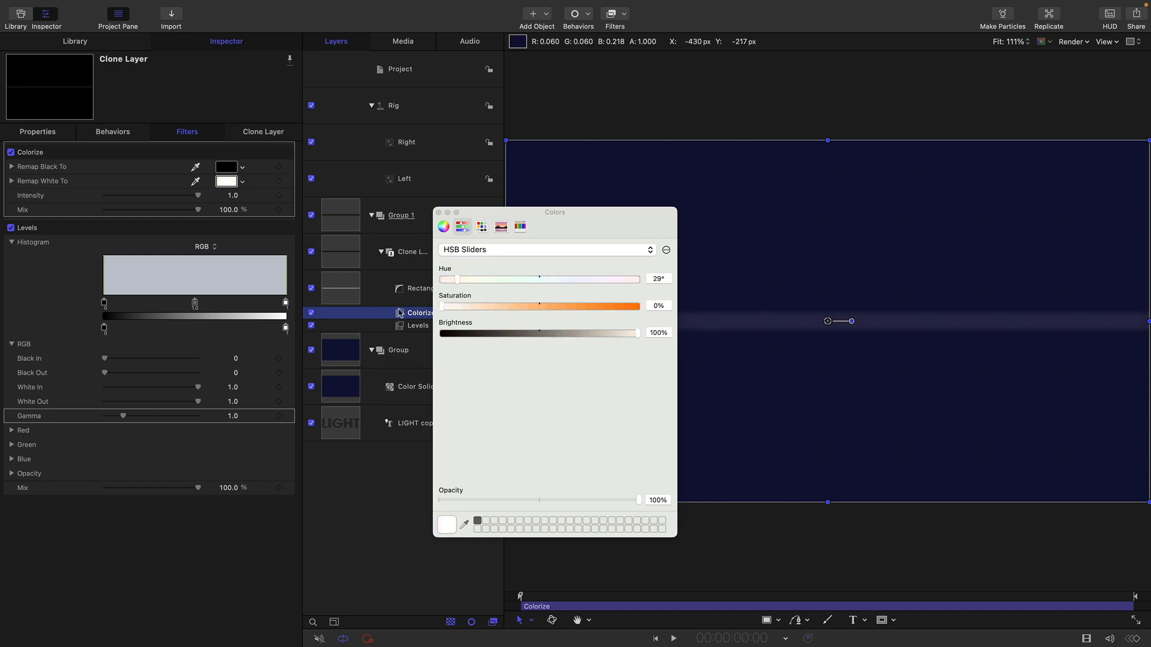
{"action": "left_click", "coordinate": [438, 212]}
Publish Colorize's Remap White To parameter and rename it Color in the project's published parameters.
{"action": "left_click", "coordinate": [290, 181]}
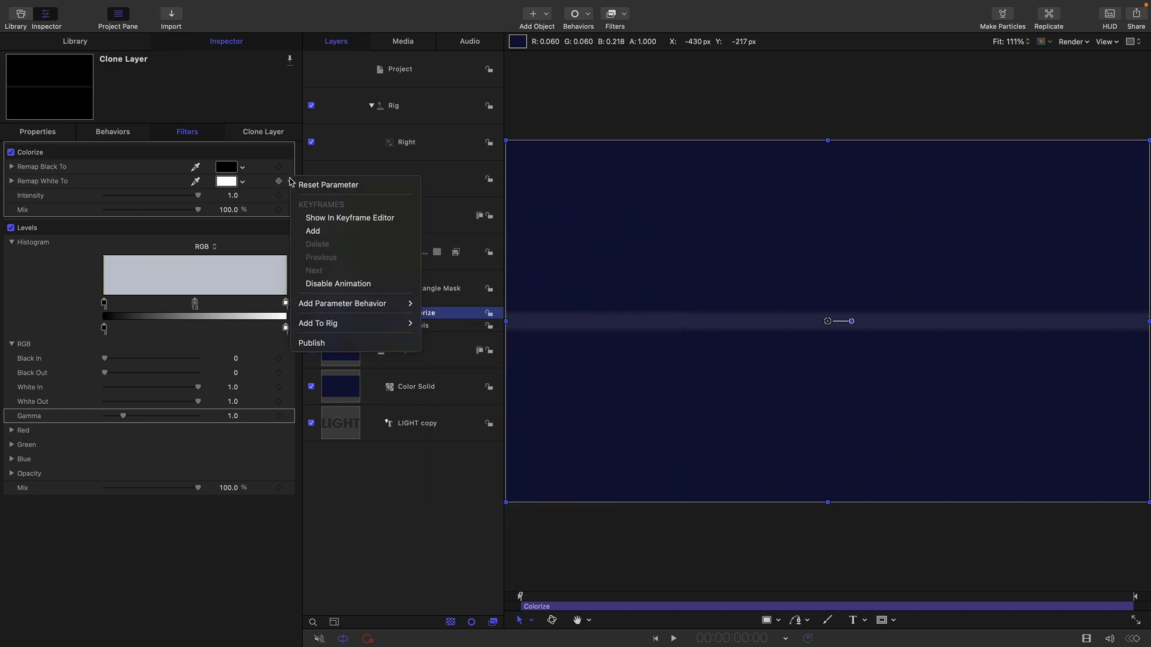
{"action": "left_click", "coordinate": [314, 343]}
{"action": "left_click", "coordinate": [405, 66]}
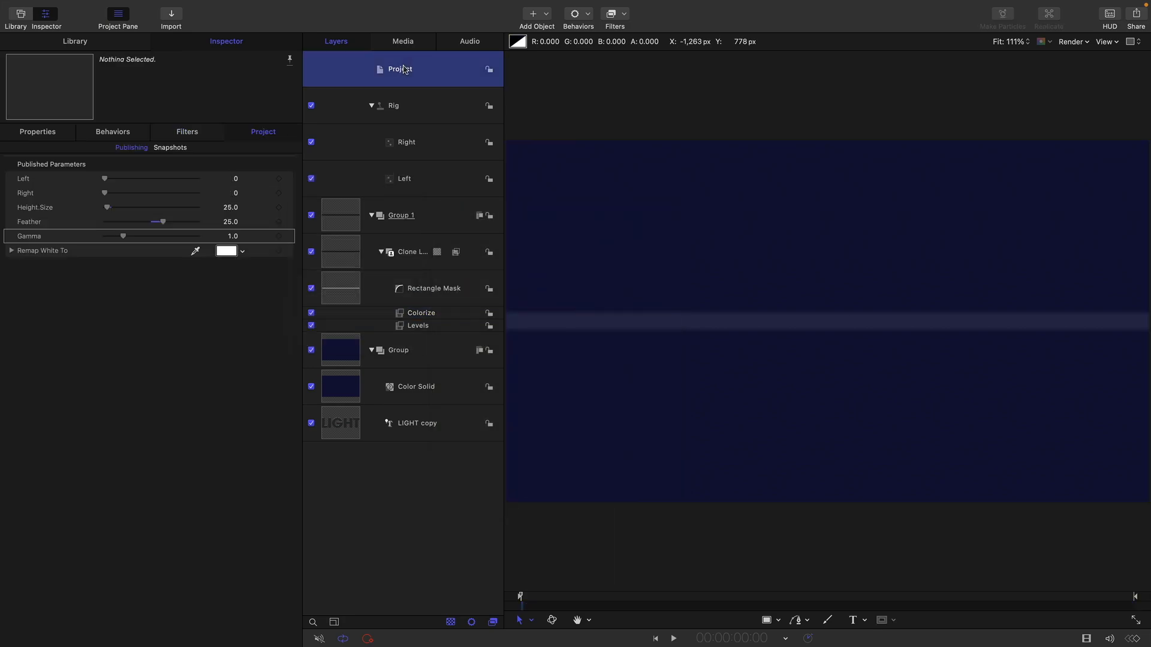
{"action": "double_click", "coordinate": [60, 250]}
{"action": "type", "text": "Color"}
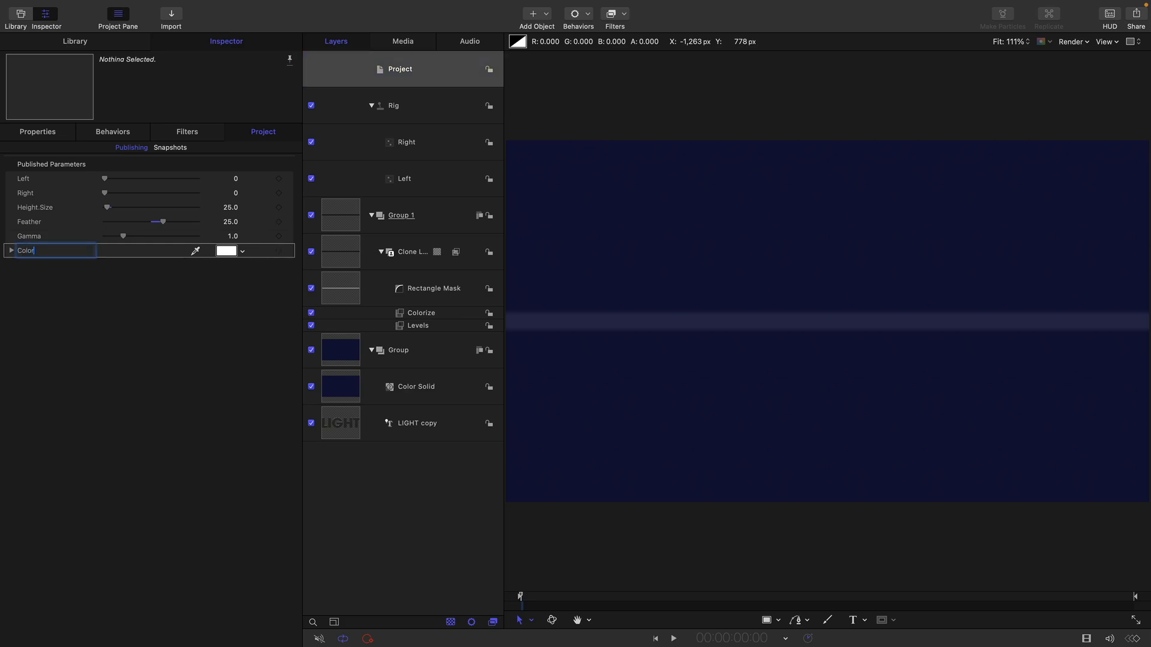
{"action": "key", "text": "Return"}
Publish the Colorize filter's Intensity and try the published control, ending at 1.0.
{"action": "left_click", "coordinate": [407, 313]}
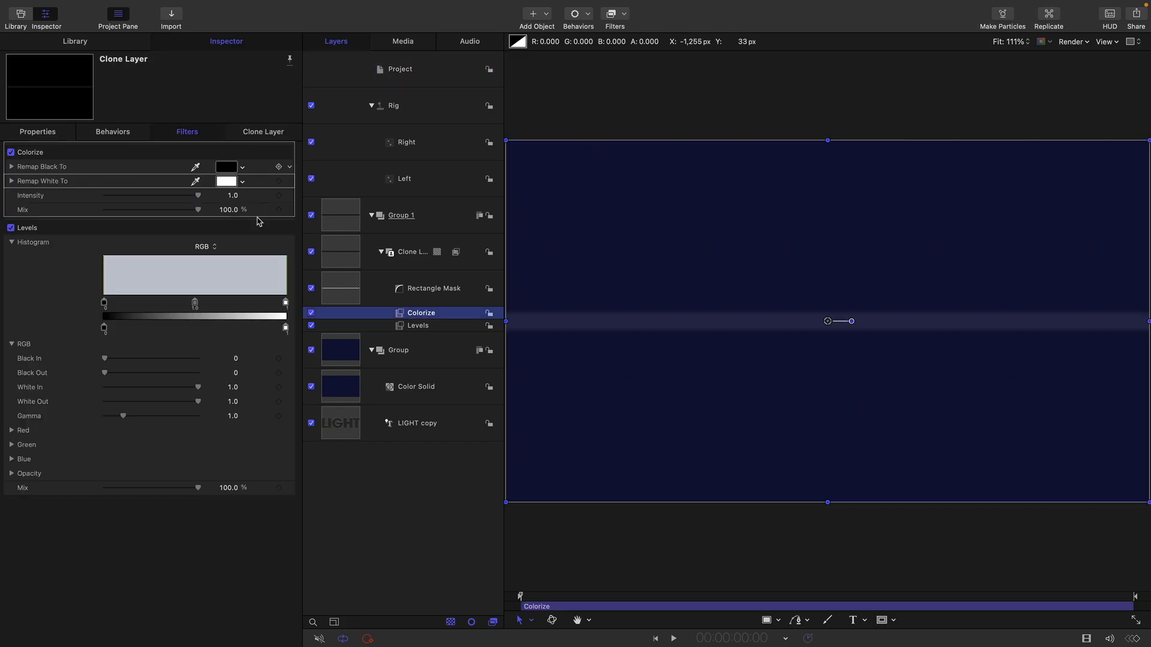
{"action": "left_click", "coordinate": [292, 212]}
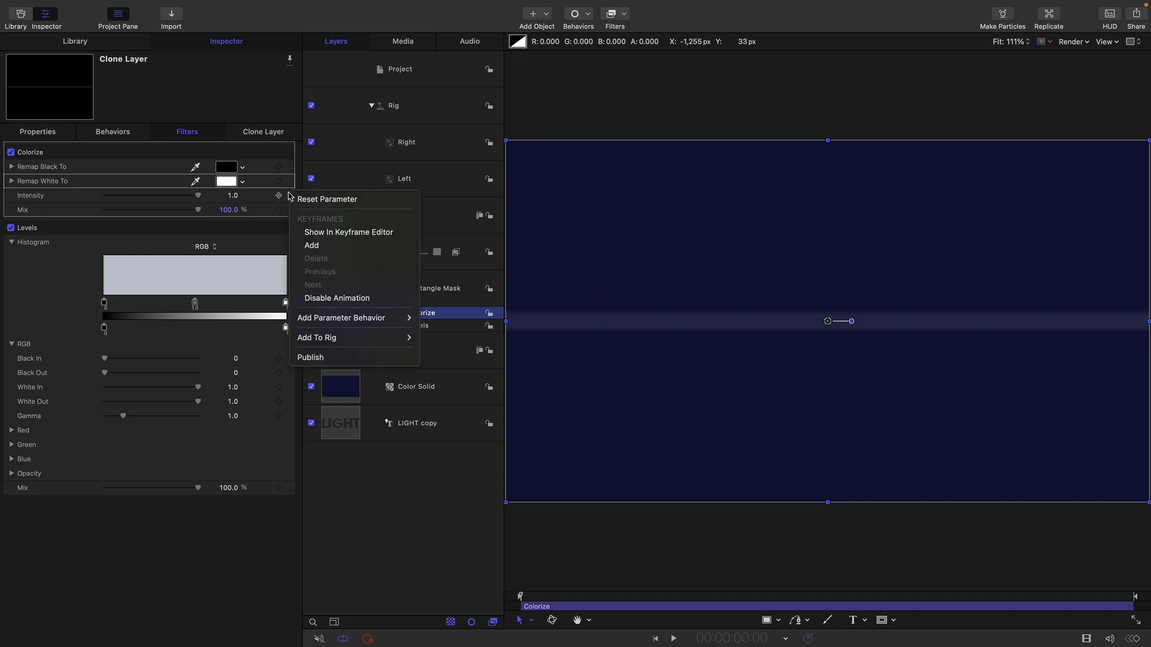
{"action": "left_click", "coordinate": [325, 361]}
{"action": "left_click", "coordinate": [397, 68]}
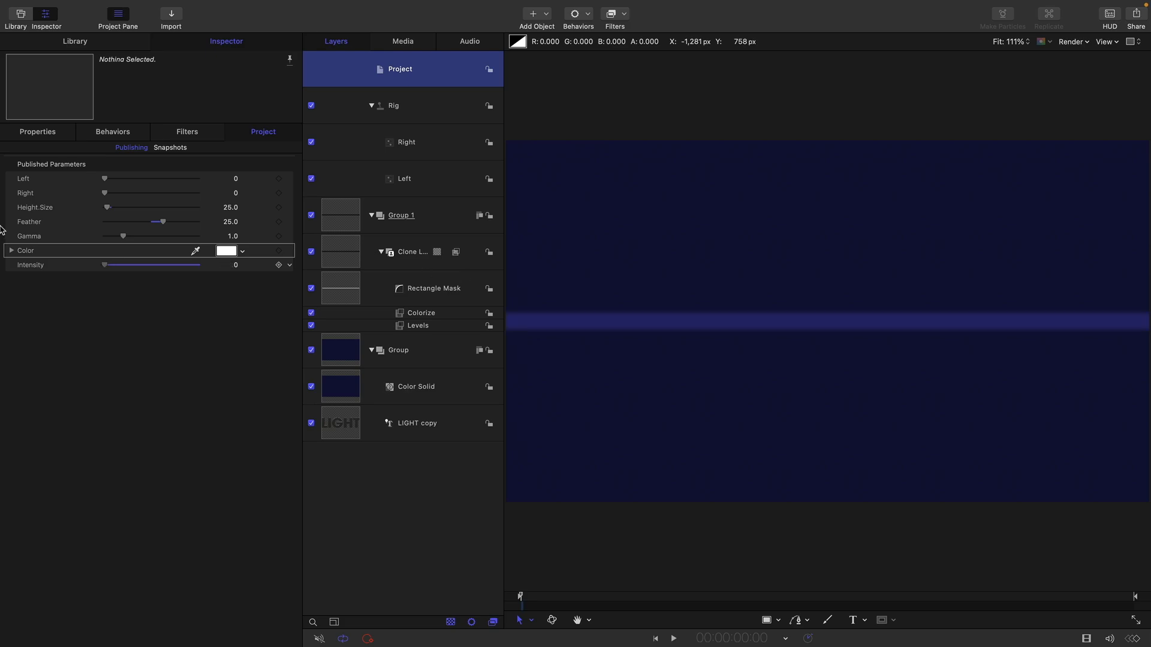
{"action": "left_click_drag", "start_coordinate": [0, 227], "coordinate": [474, 253]}
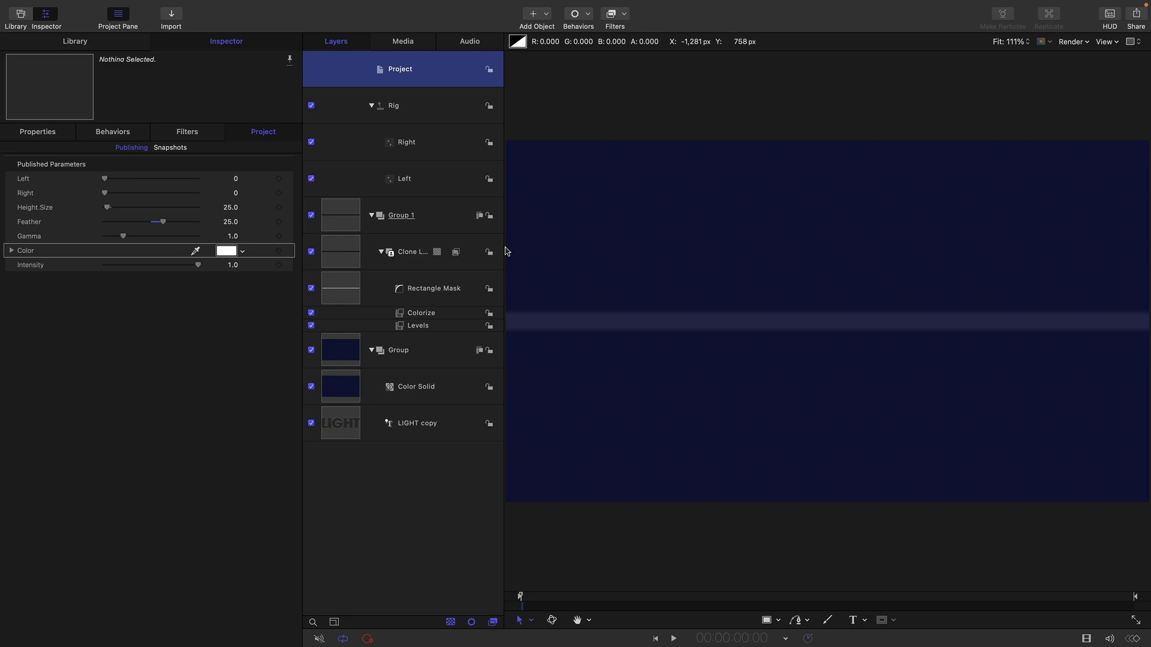
Rotate the rectangle mask to 12° and expand its Position and Anchor Point parameters.
{"action": "key", "text": "super+minus"}
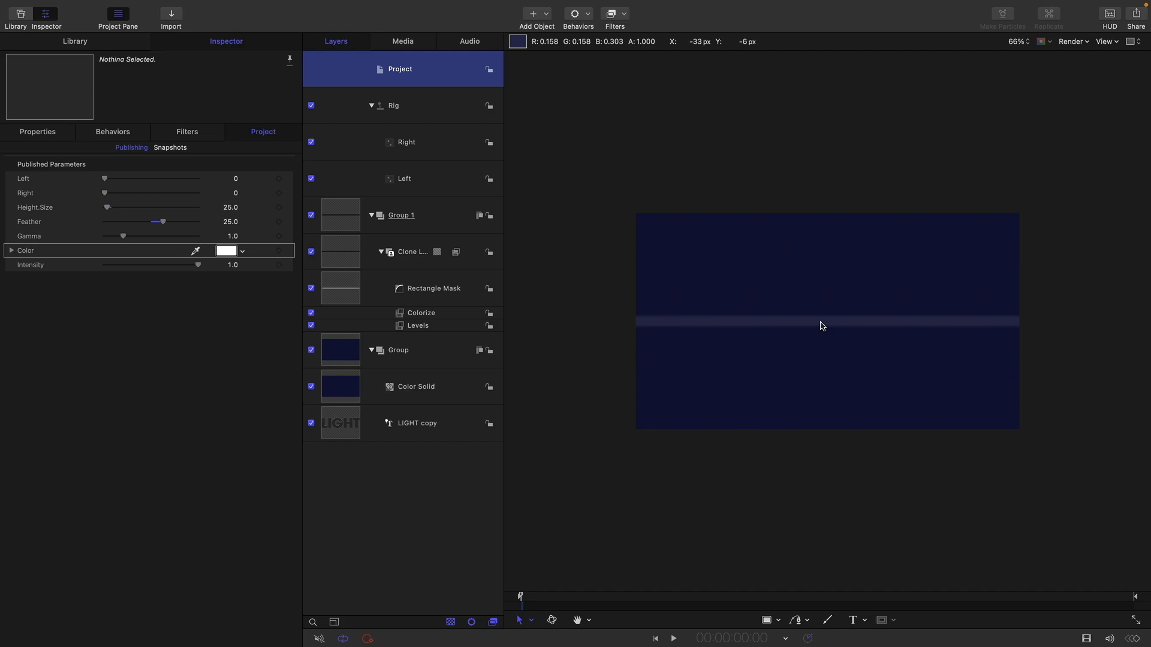
{"action": "left_click", "coordinate": [344, 293]}
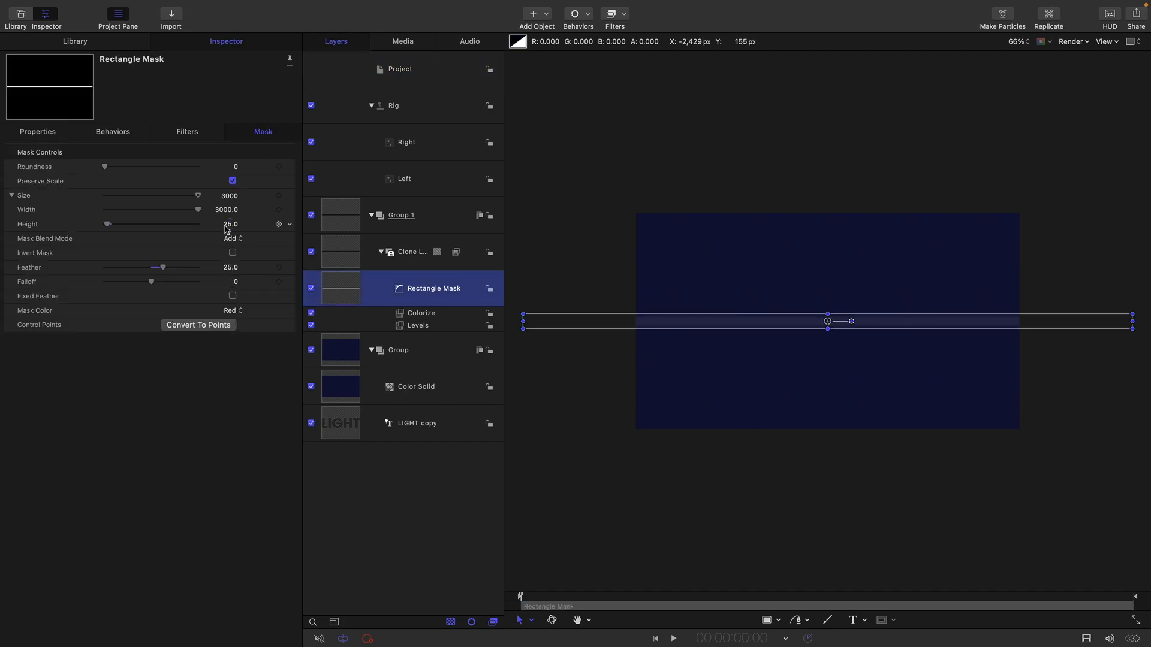
{"action": "left_click", "coordinate": [43, 137]}
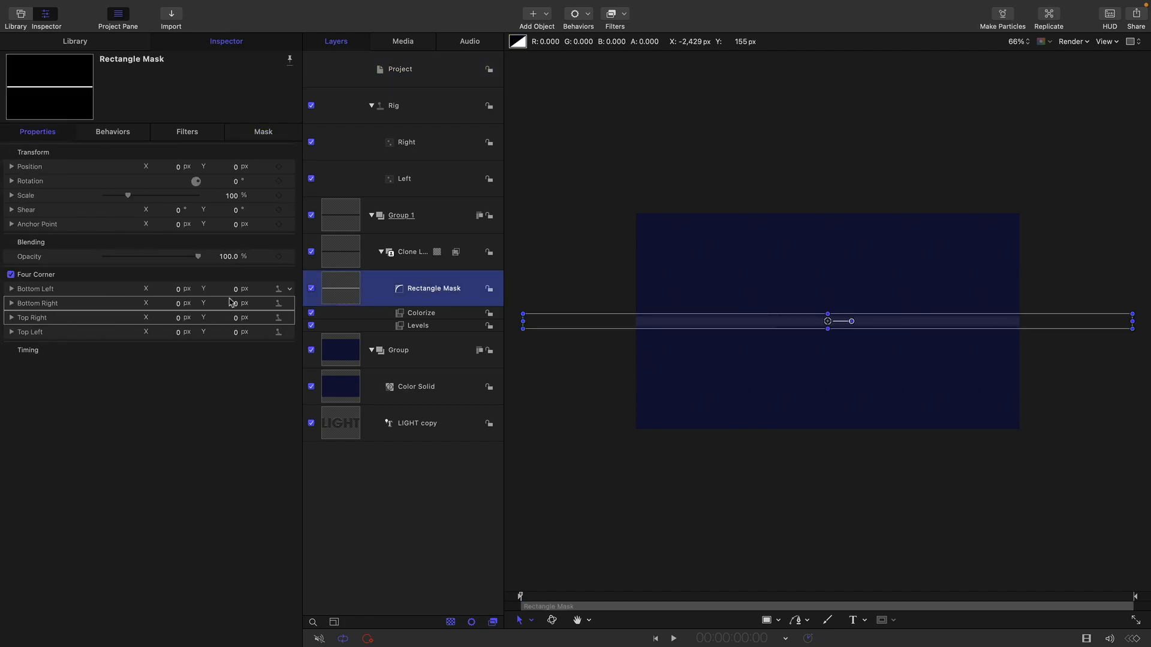
{"action": "mouse_move", "coordinate": [238, 186]}
{"action": "left_mouse_down"}
{"action": "mouse_move", "coordinate": [258, 186]}
{"action": "mouse_move", "coordinate": [201, 184]}
{"action": "mouse_move", "coordinate": [254, 183]}
{"action": "left_mouse_up"}
{"action": "left_click", "coordinate": [235, 183]}
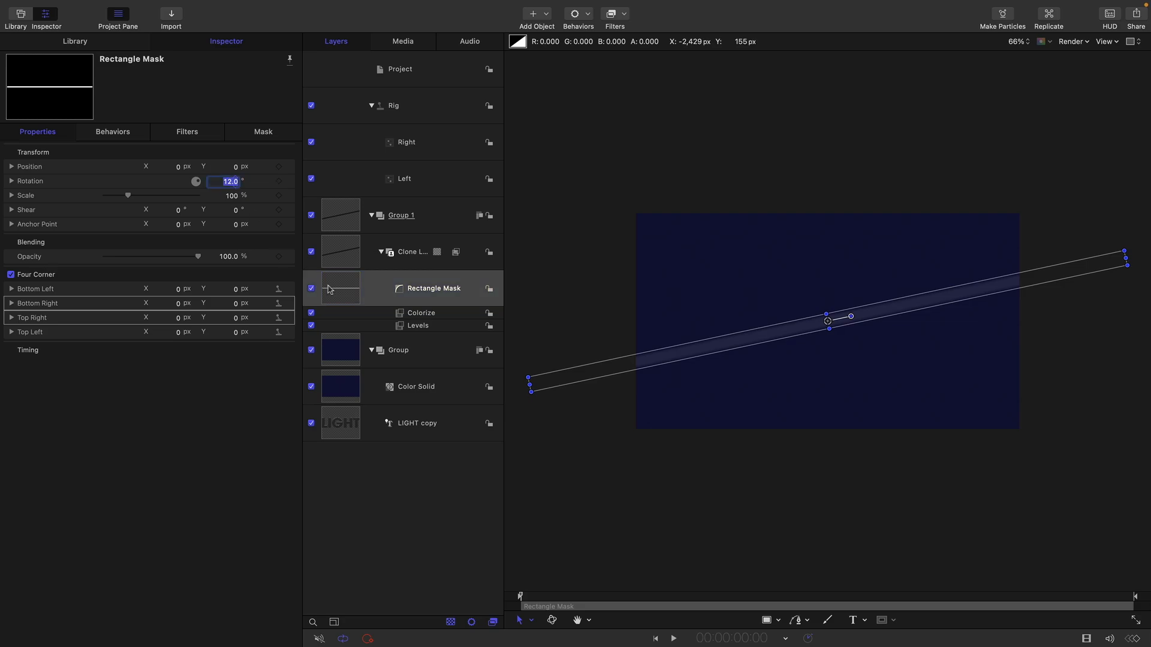
{"action": "left_click", "coordinate": [216, 393]}
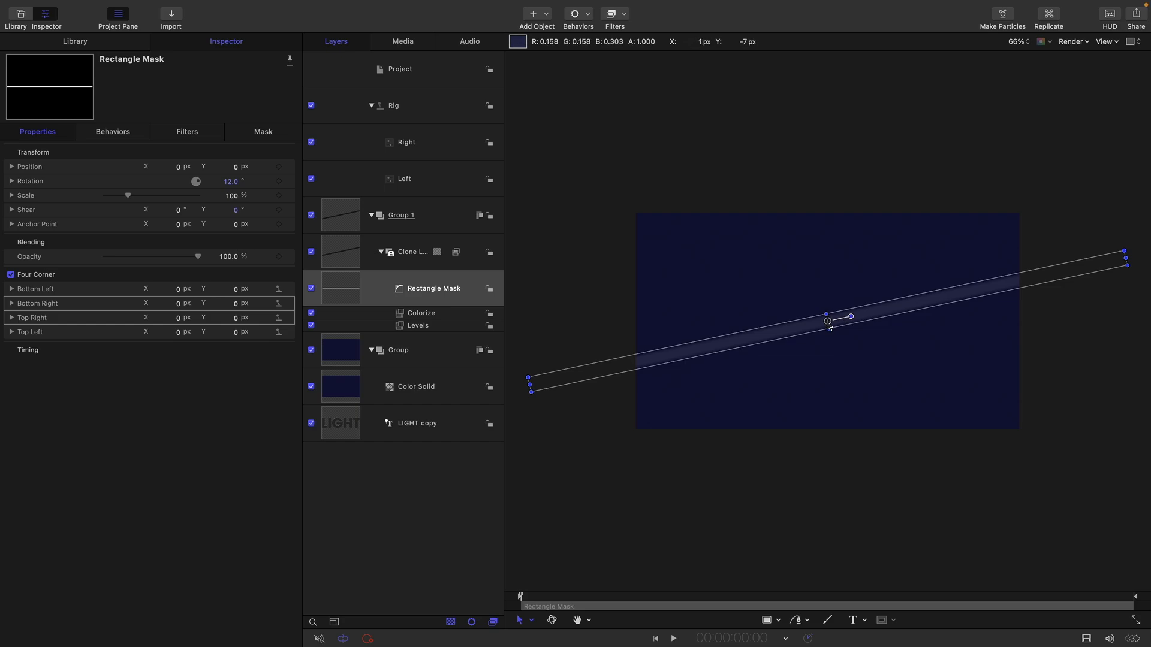
{"action": "left_click", "coordinate": [12, 225]}
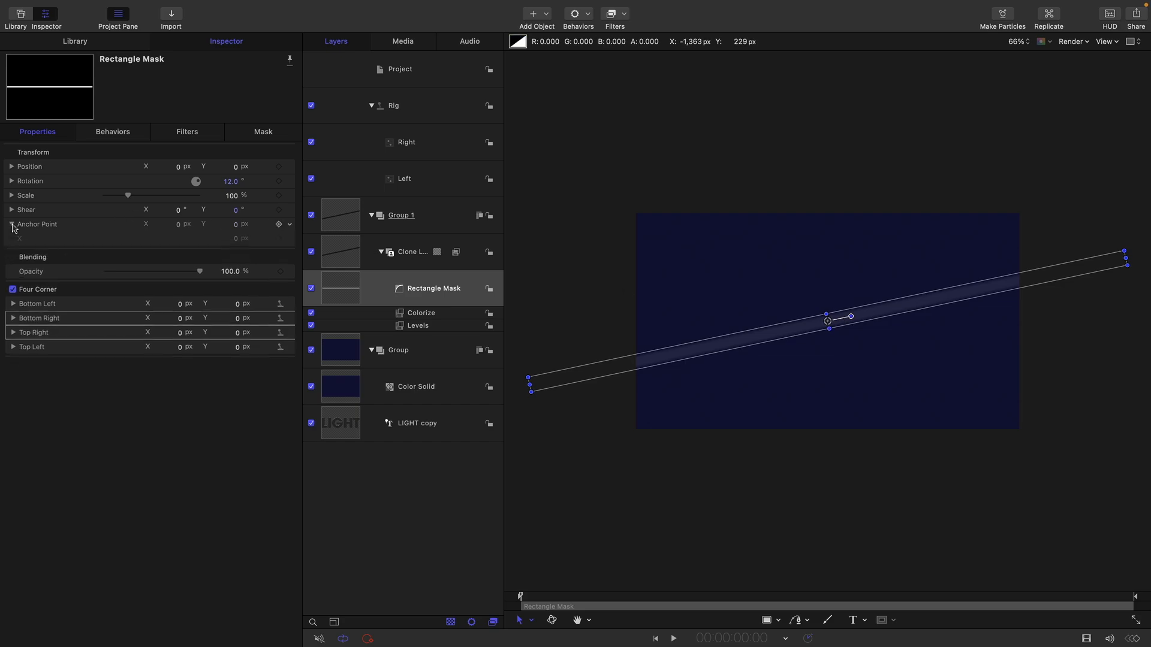
{"action": "left_click", "coordinate": [12, 167]}
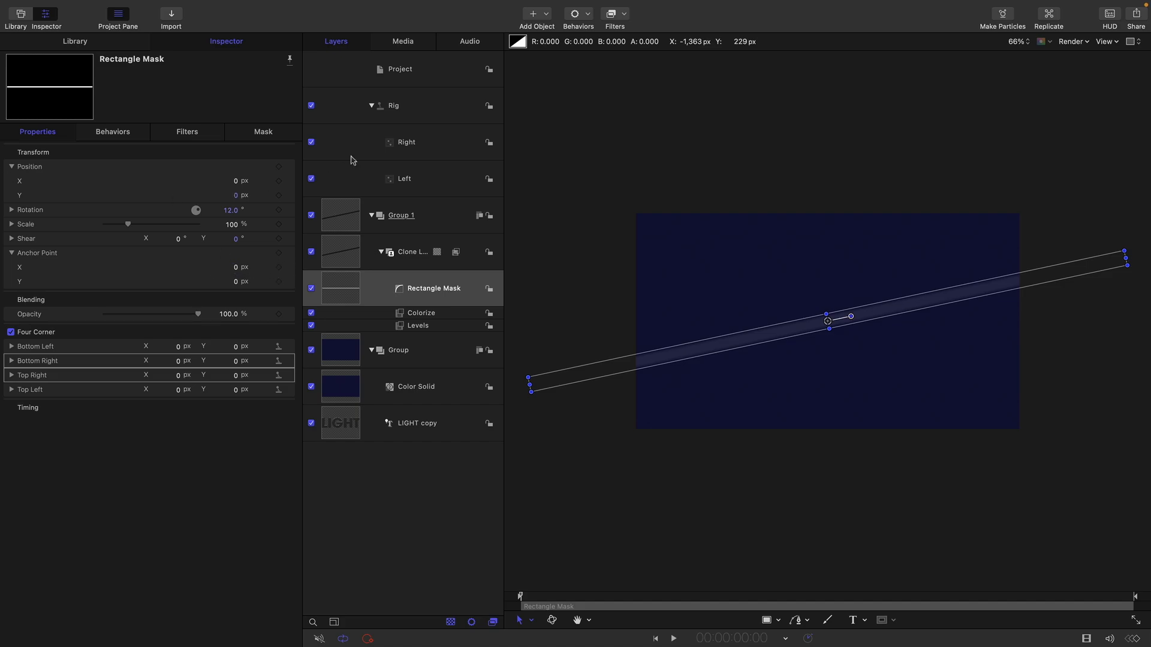
Add a single pop-up widget to the rig and name it Anchor.
{"action": "left_click", "coordinate": [400, 108]}
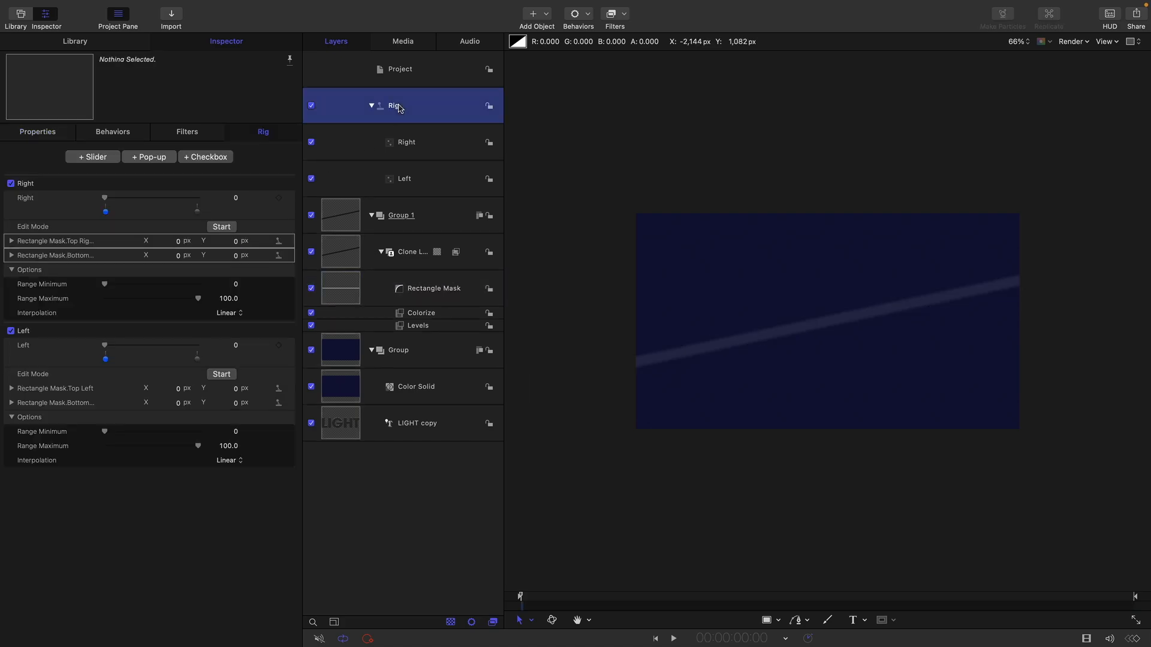
{"action": "double_click", "coordinate": [156, 159]}
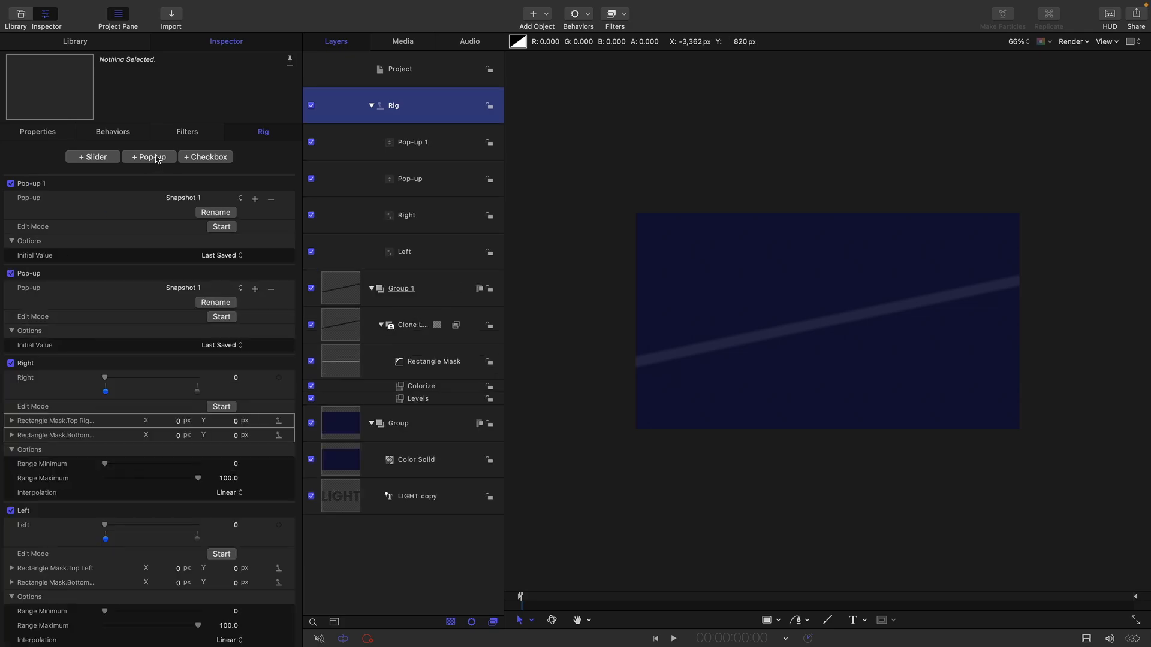
{"action": "key", "text": "ctrl+z"}
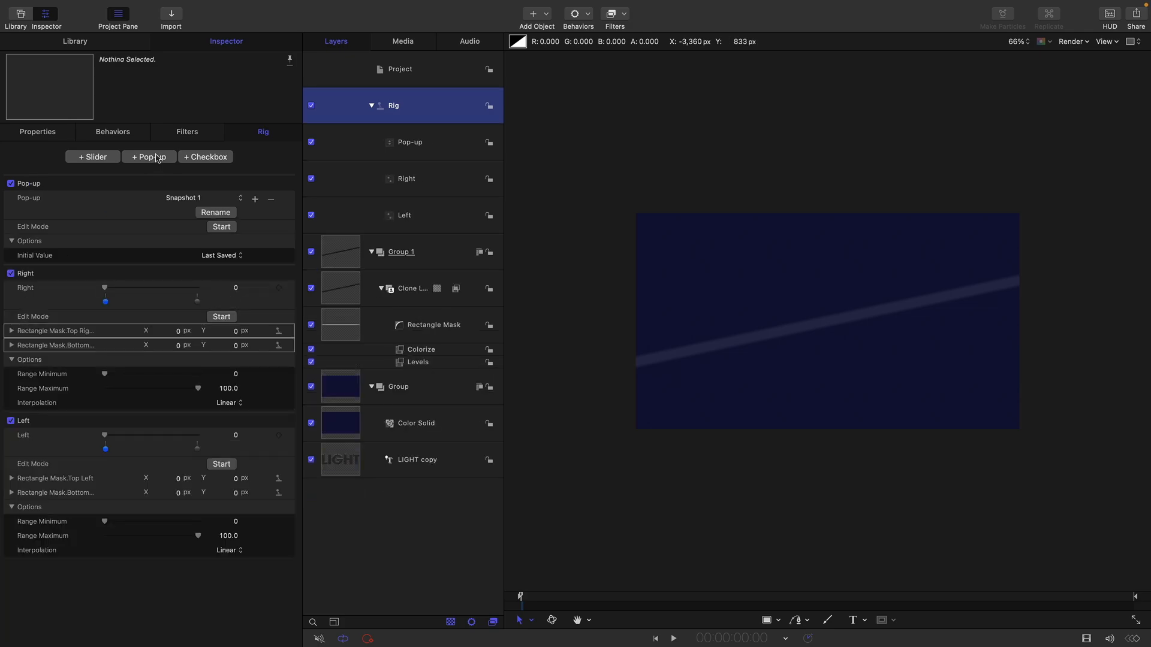
{"action": "left_click", "coordinate": [419, 144]}
{"action": "left_click", "coordinate": [419, 144]}
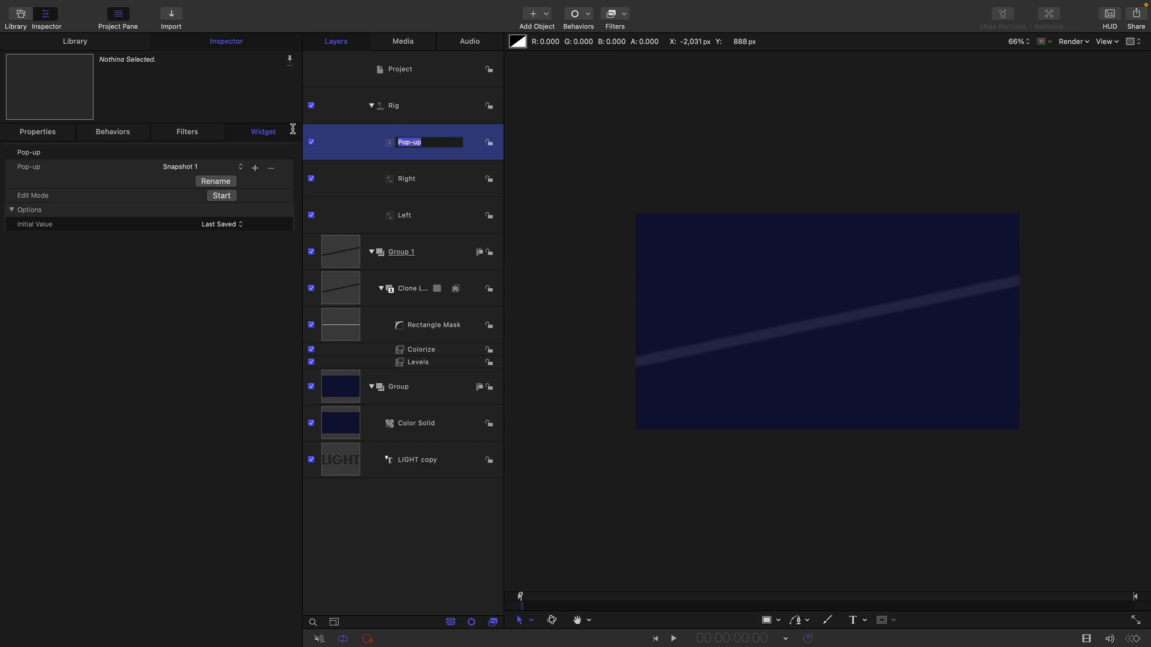
{"action": "type", "text": "Anchor"}
{"action": "key", "text": "Return"}
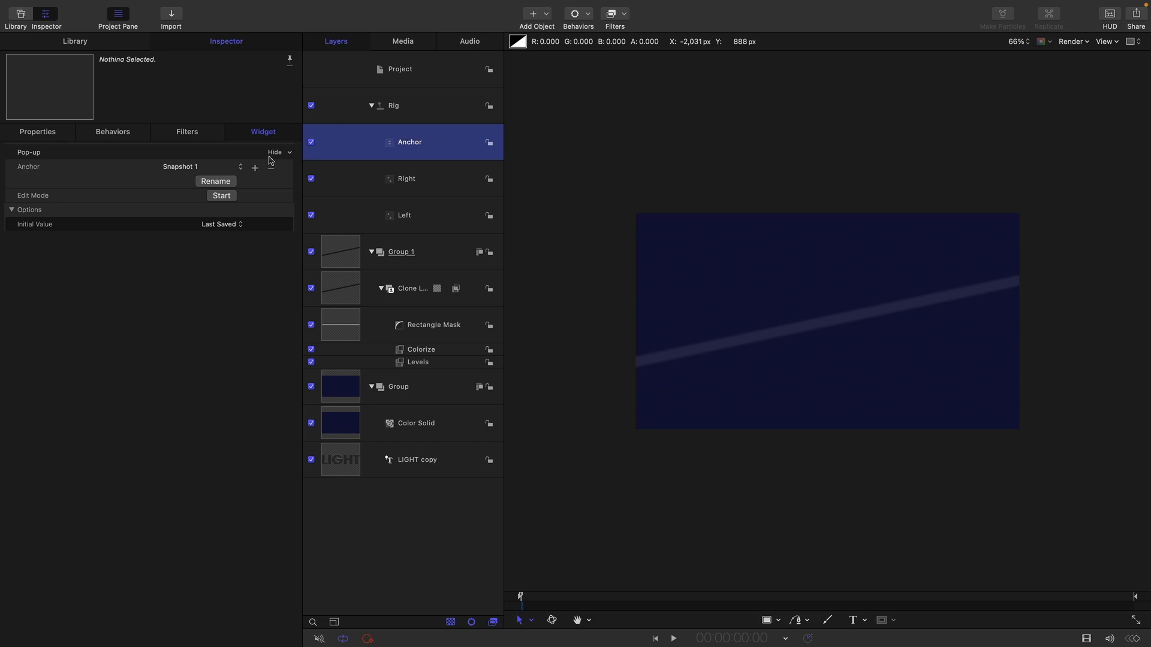
Add the rectangle mask's Position X and Anchor Point X parameters to the Anchor widget.
{"action": "left_click", "coordinate": [333, 329]}
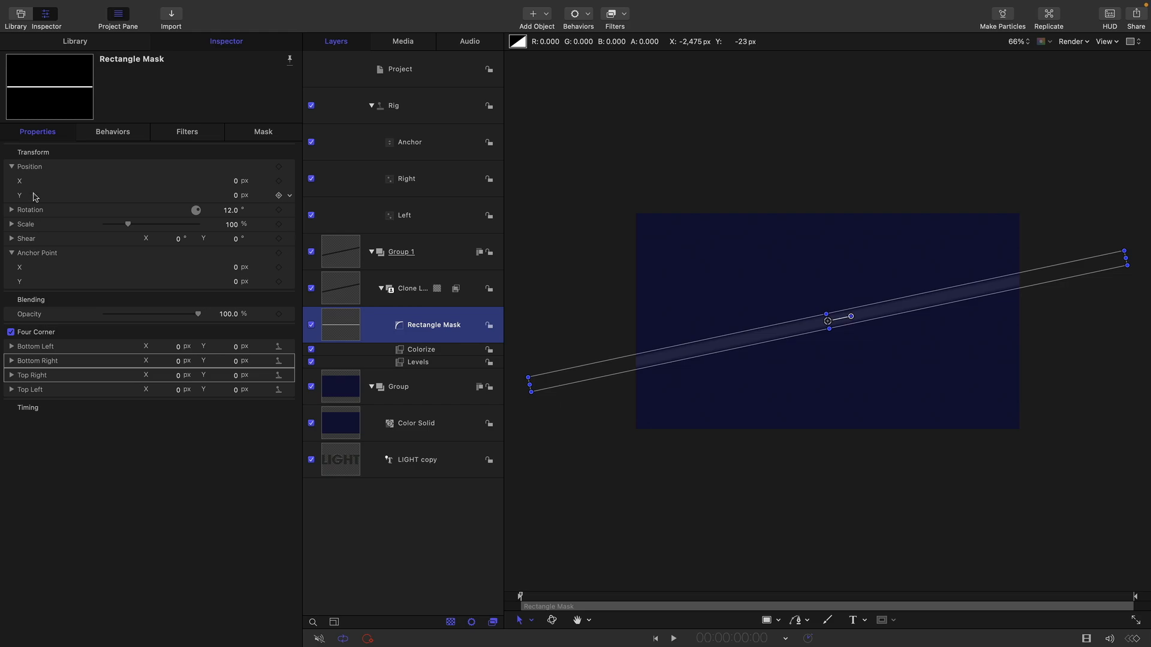
{"action": "left_click", "coordinate": [18, 185]}
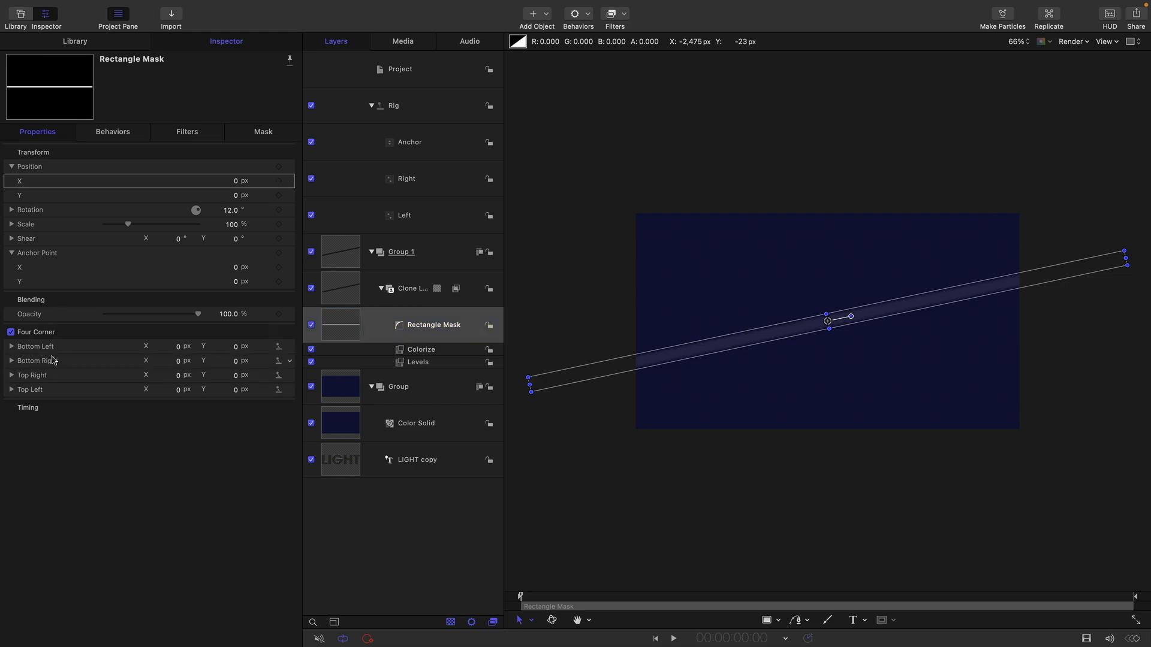
{"action": "left_click", "coordinate": [19, 268], "text": "super"}
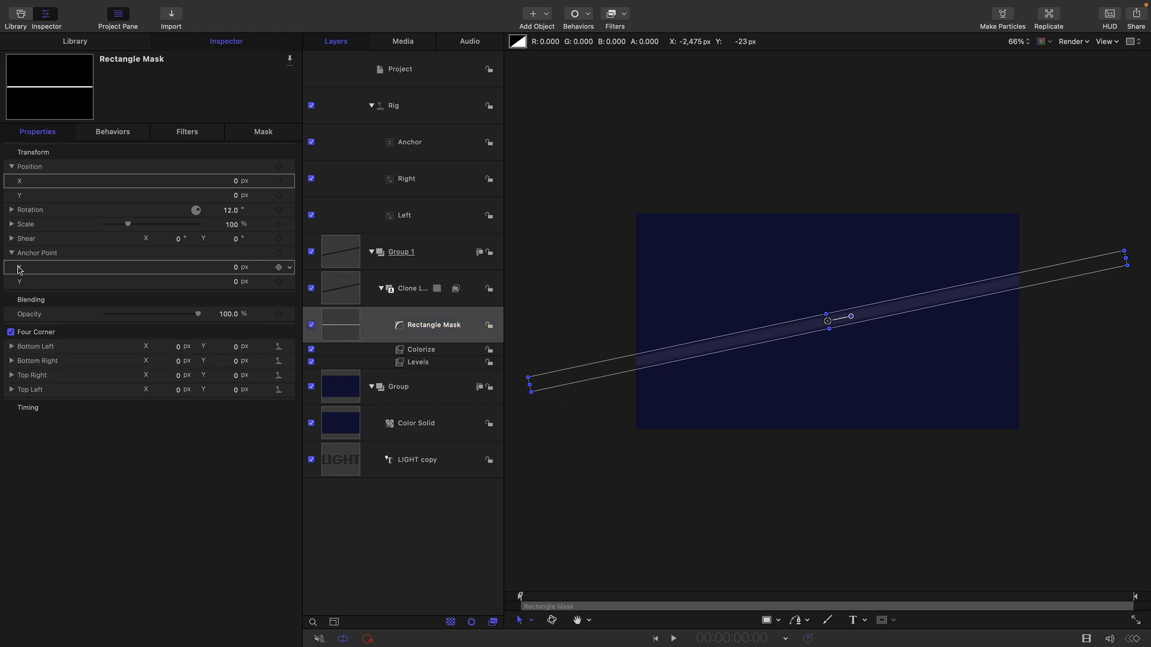
{"action": "left_click_drag", "start_coordinate": [21, 183], "coordinate": [419, 149]}
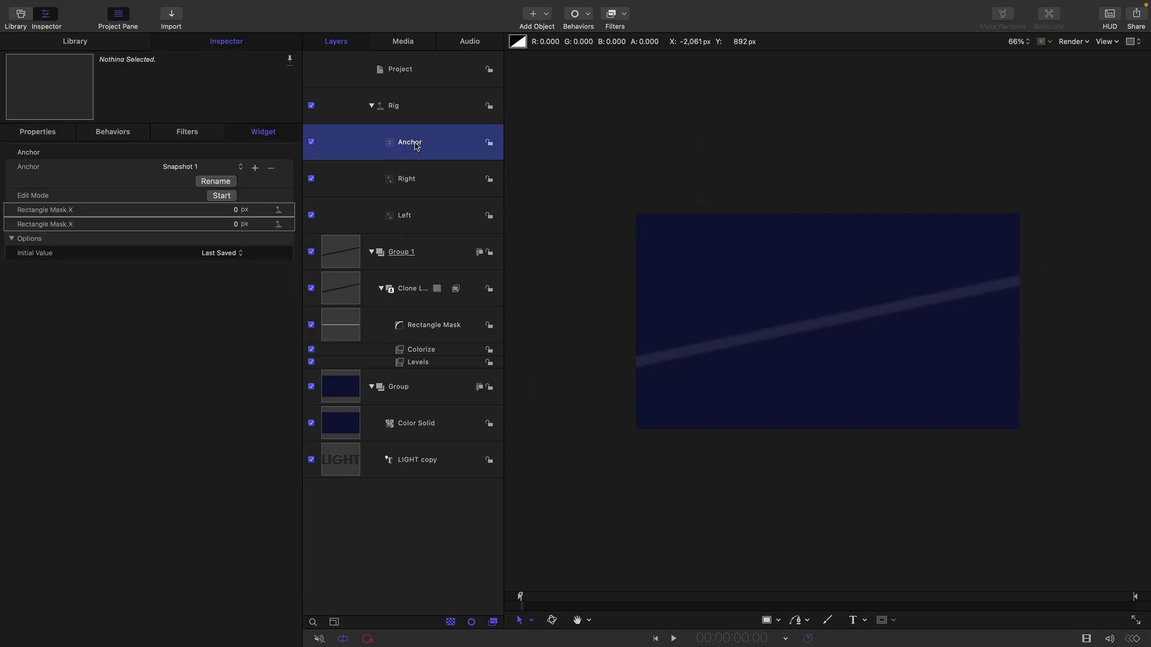
Rename the Anchor widget's first snapshot to Left.
{"action": "left_click", "coordinate": [223, 184]}
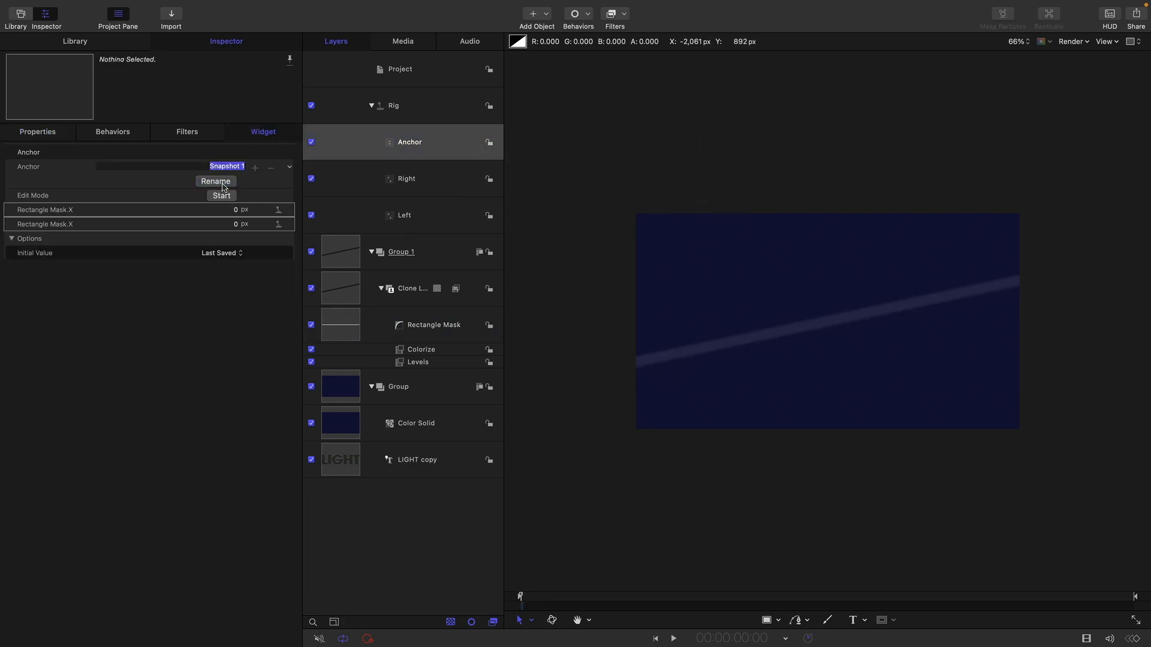
{"action": "type", "text": "Left"}
{"action": "key", "text": "Return"}
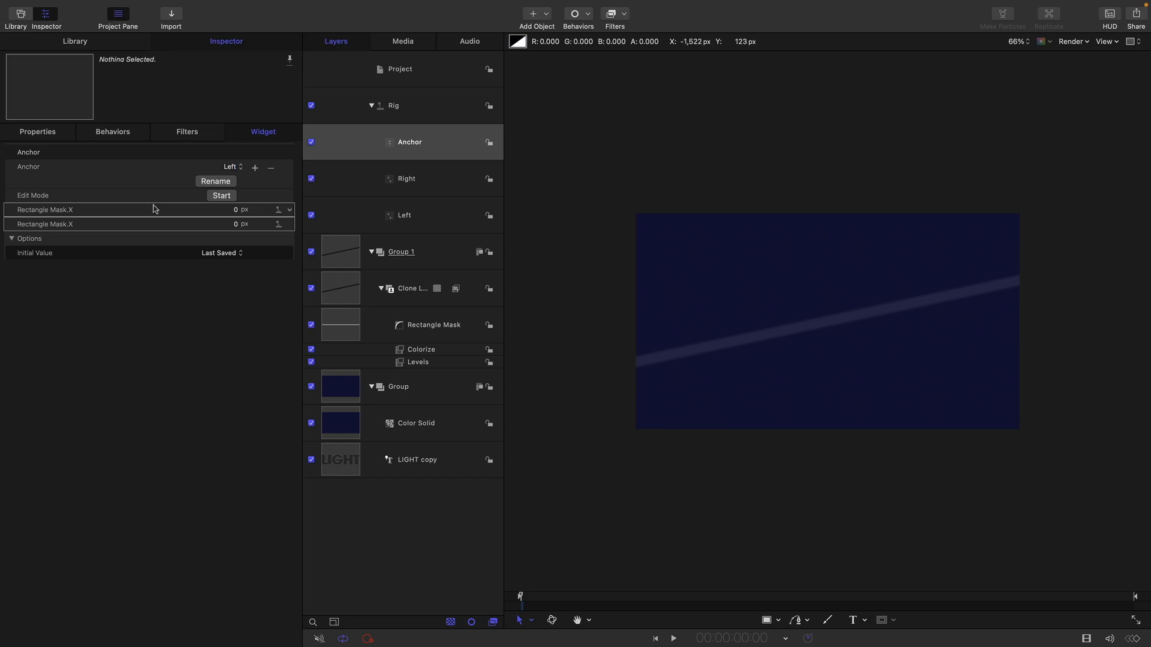
Set both Rectangle Mask X parameters of the Left snapshot to -960 px and try rotating the mask, ending at 12.4°.
{"action": "left_click", "coordinate": [235, 210]}
{"action": "left_click", "coordinate": [337, 334]}
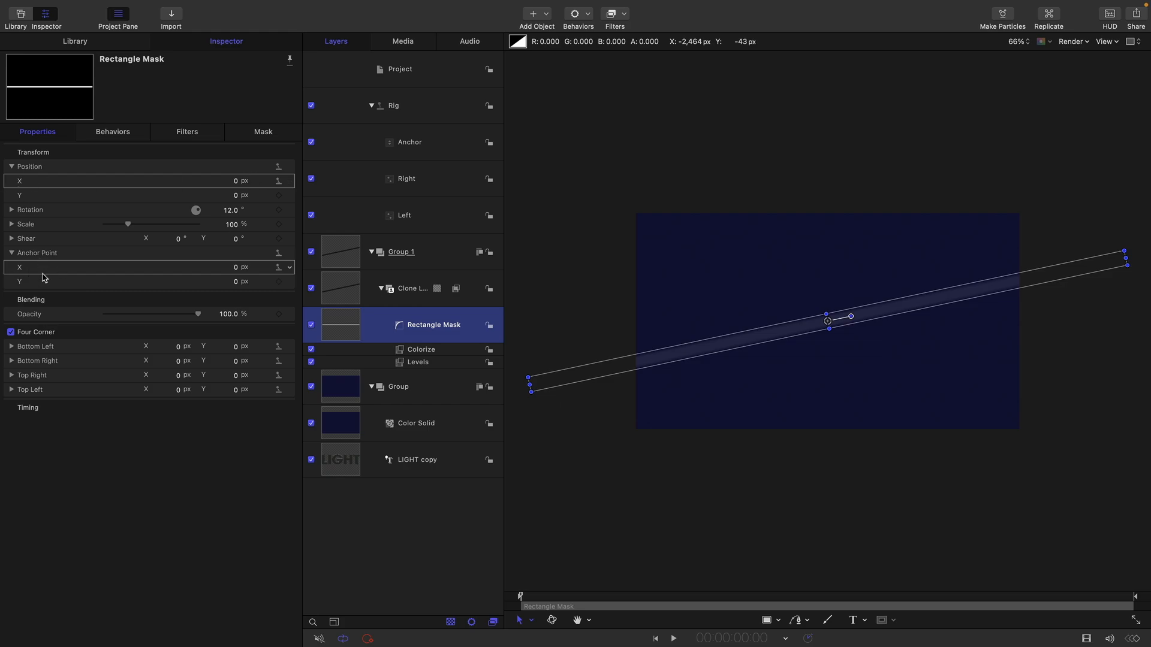
{"action": "left_click", "coordinate": [407, 145]}
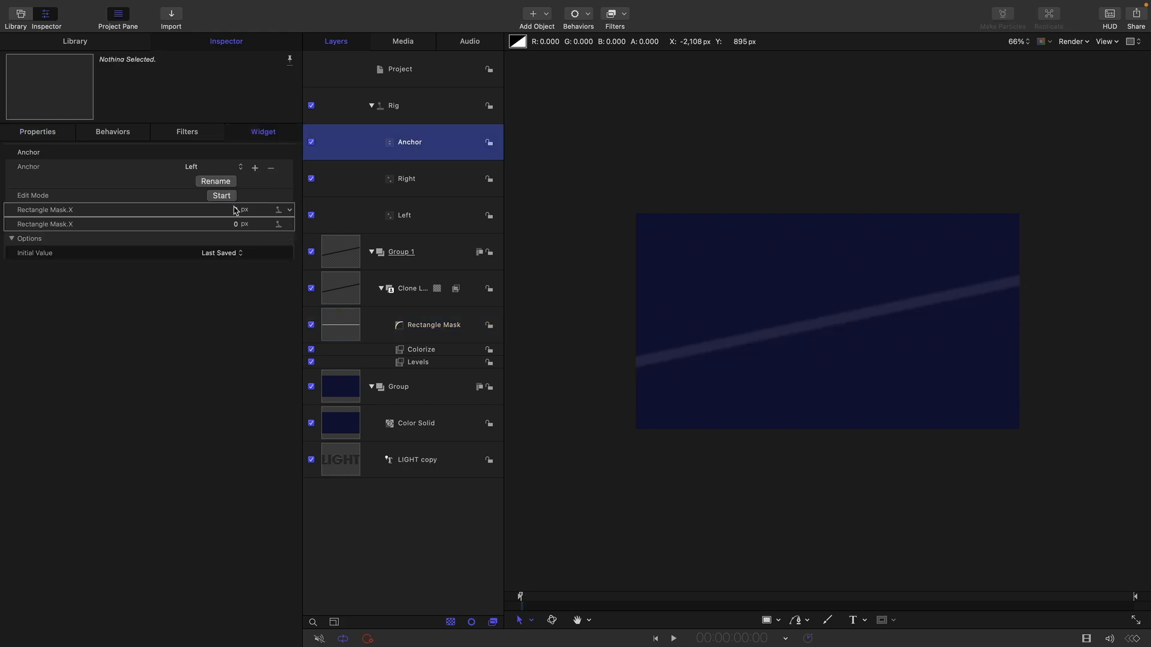
{"action": "left_click", "coordinate": [236, 210]}
{"action": "type", "text": "-9"}
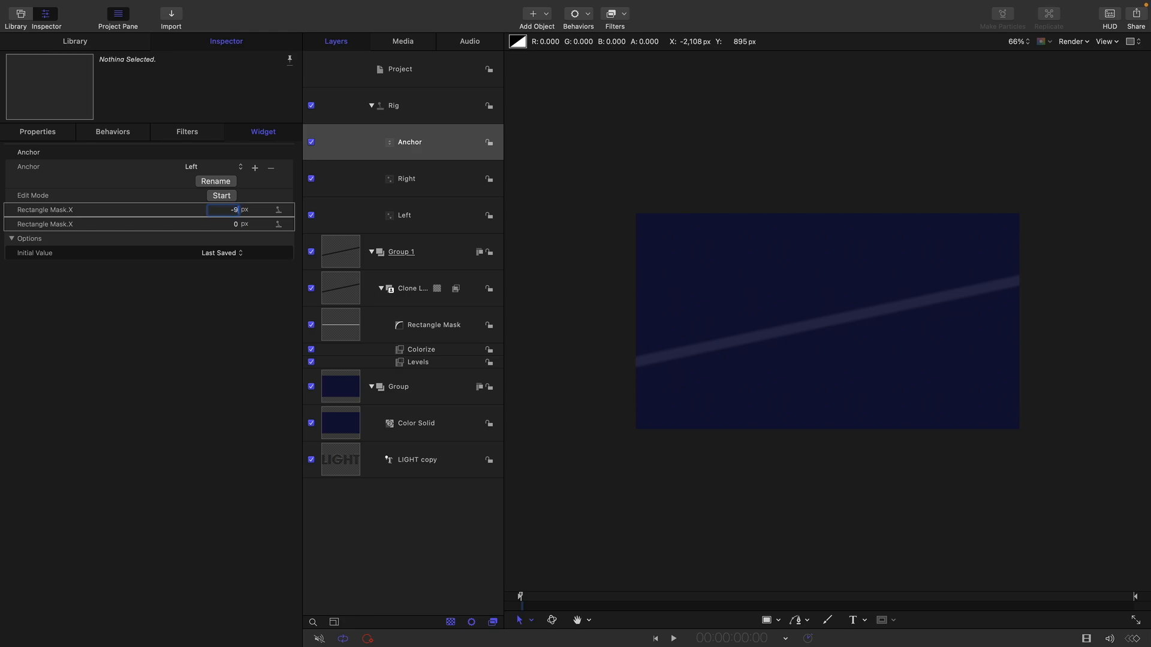
{"action": "type", "text": "60"}
{"action": "key", "text": "Tab"}
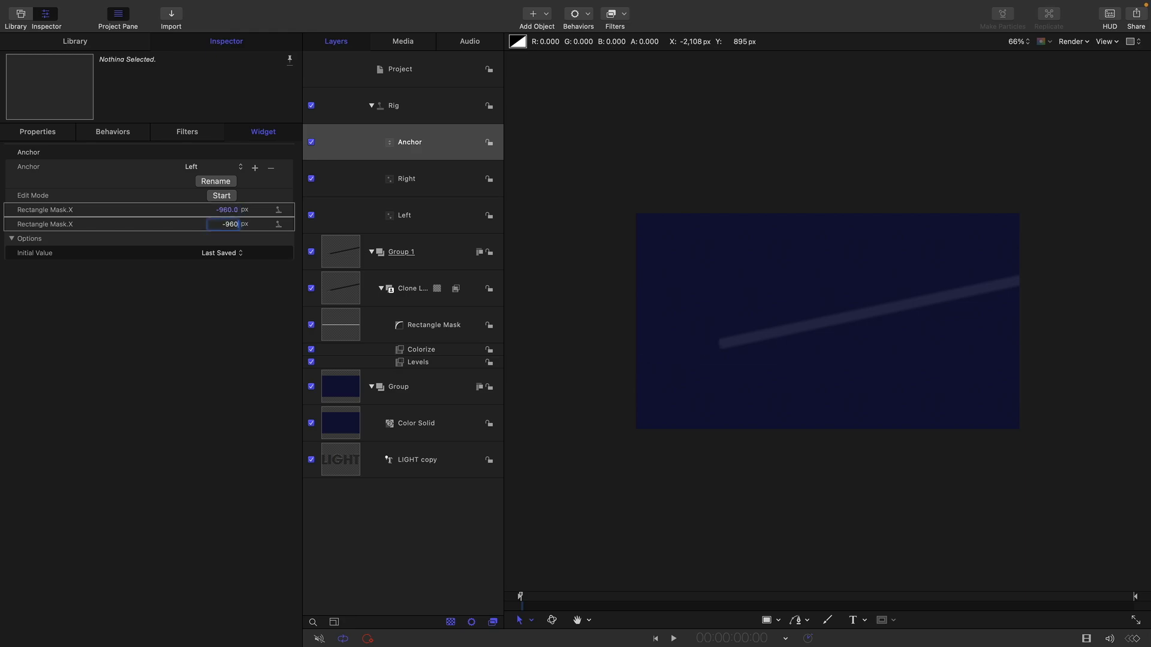
{"action": "key", "text": "Return"}
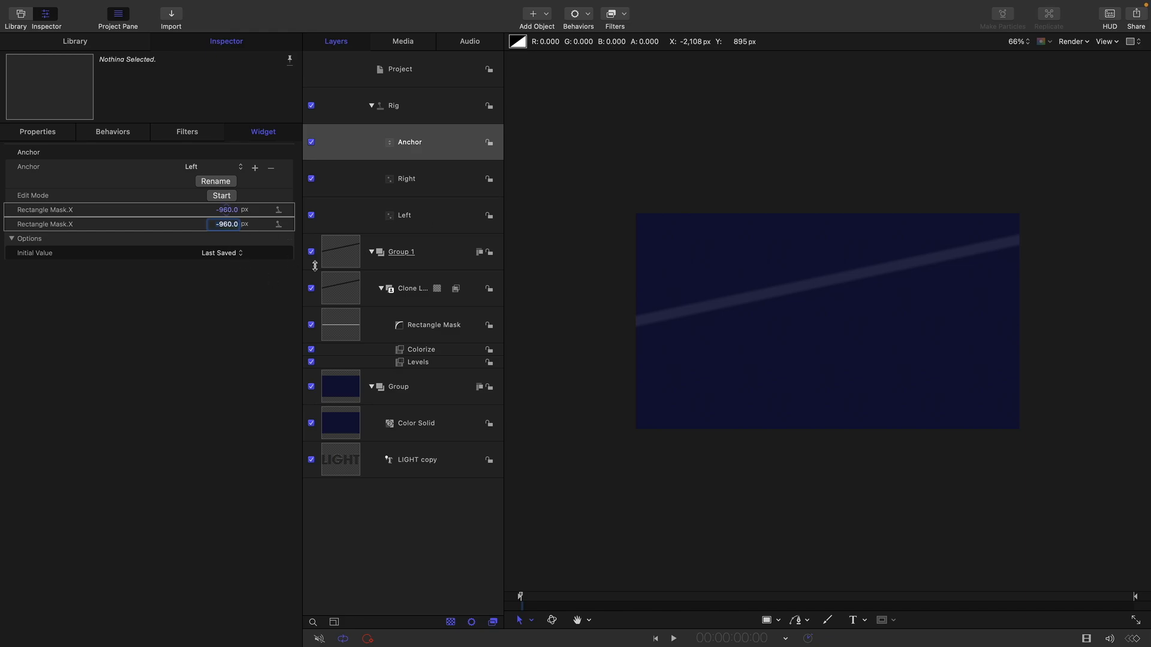
{"action": "left_click", "coordinate": [341, 327]}
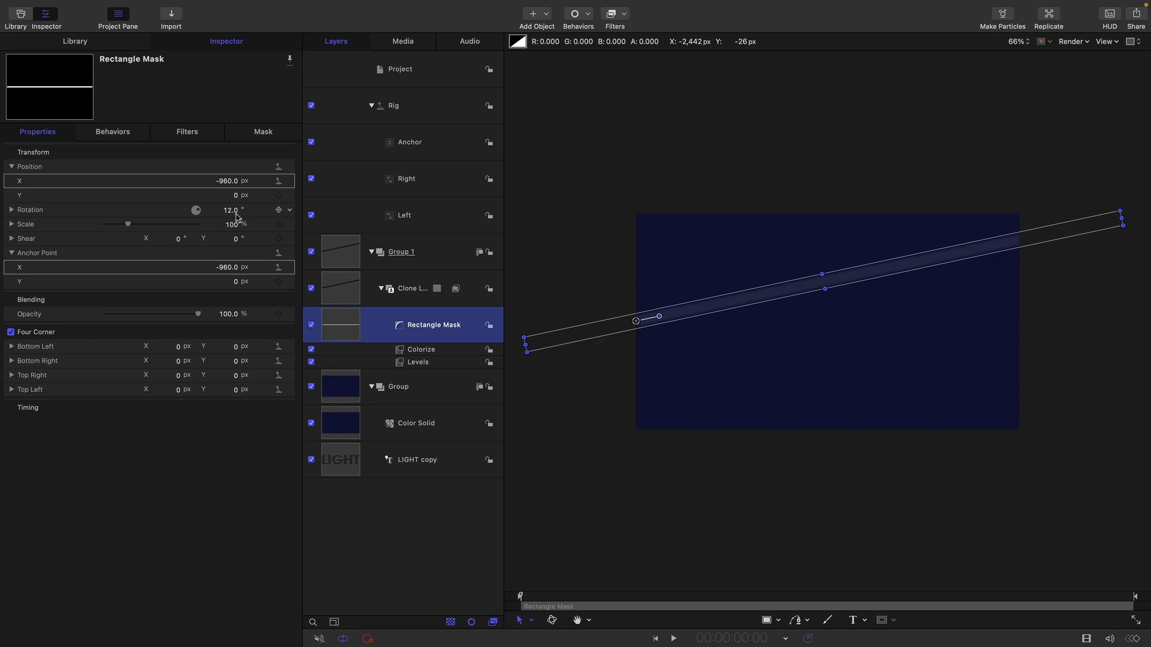
{"action": "mouse_move", "coordinate": [232, 213]}
{"action": "left_mouse_down"}
{"action": "mouse_move", "coordinate": [222, 214]}
{"action": "mouse_move", "coordinate": [231, 210]}
{"action": "left_mouse_up"}
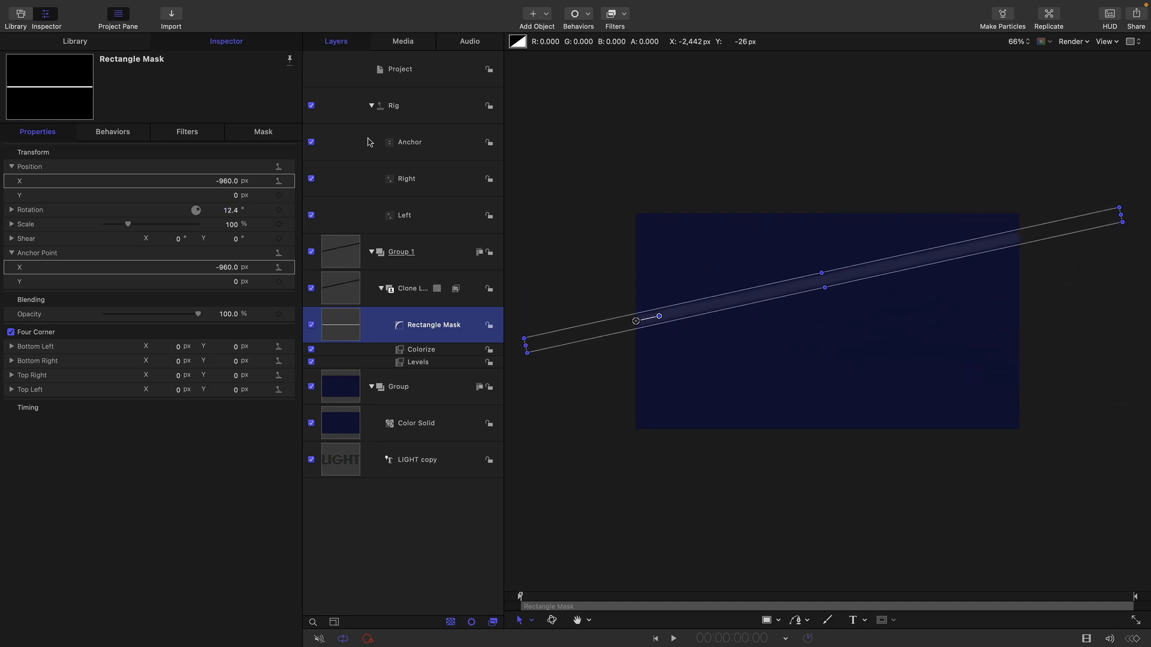
Switch the Anchor widget to Snapshot 2 and rename it Right.
{"action": "left_click", "coordinate": [437, 147]}
{"action": "left_click", "coordinate": [212, 168]}
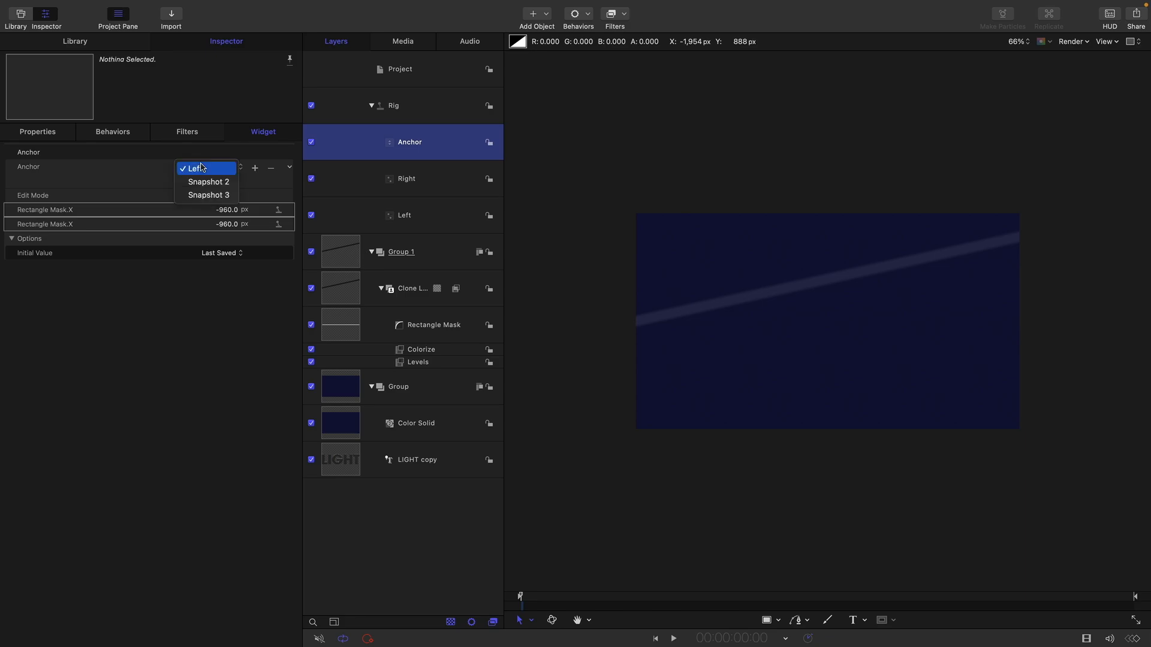
{"action": "left_click", "coordinate": [200, 184]}
{"action": "left_click", "coordinate": [215, 183]}
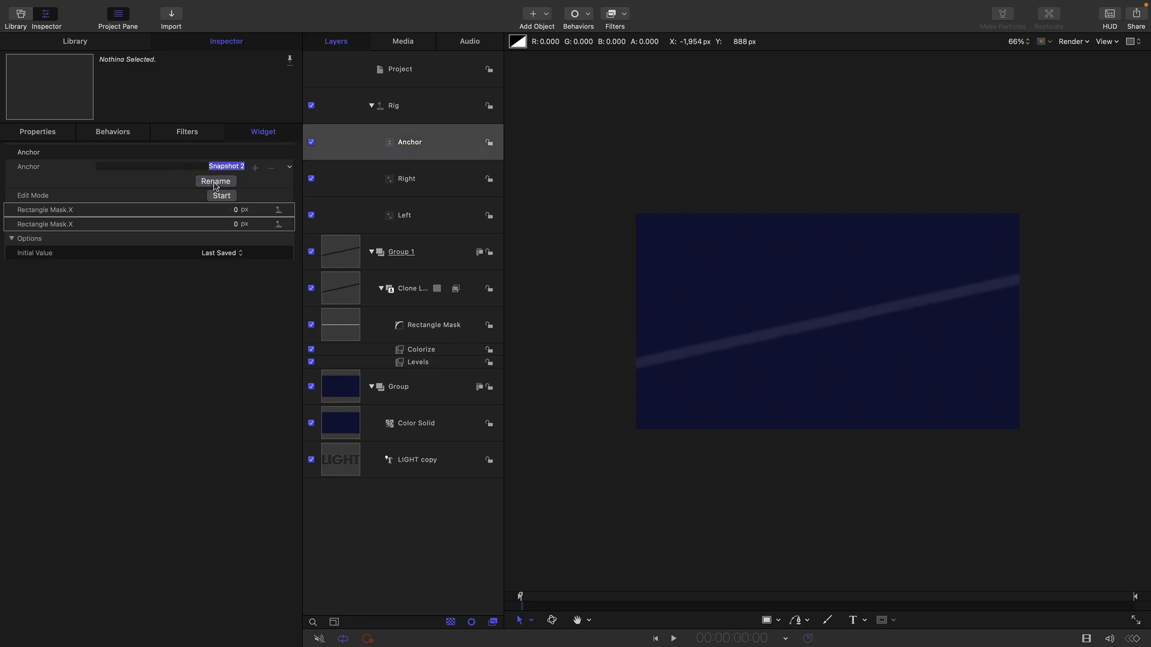
{"action": "type", "text": "Right"}
{"action": "key", "text": "Return"}
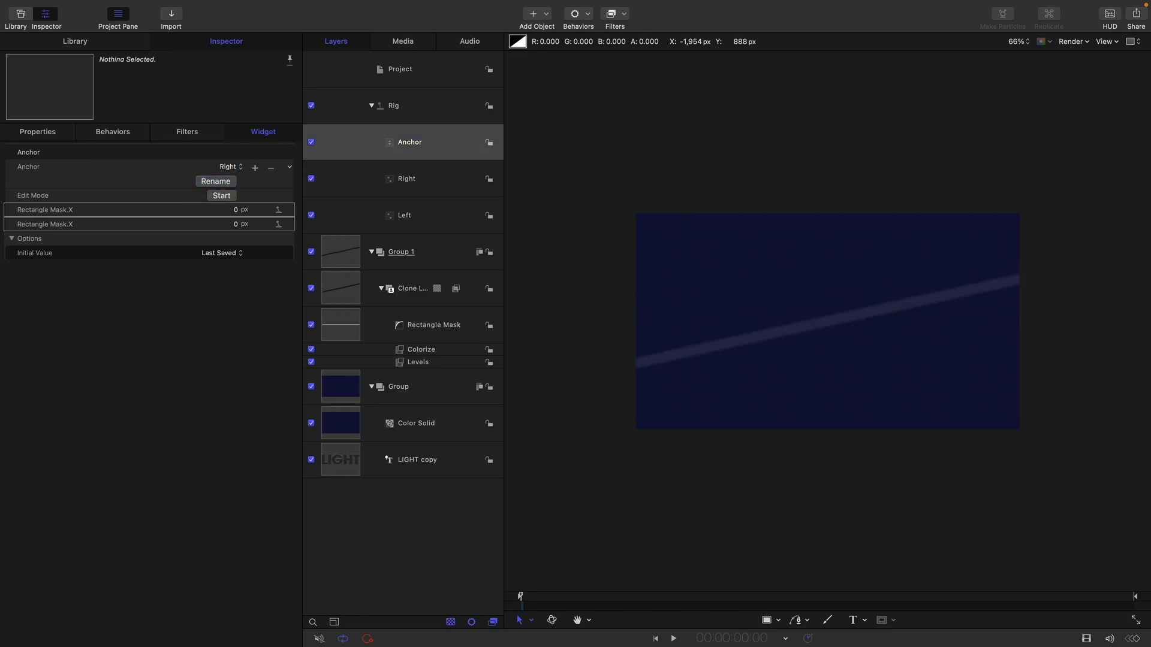
Set both Rectangle Mask X parameters of the Right snapshot to 960 px and try rotating the mask, ending at -8.8°.
{"action": "left_click", "coordinate": [236, 210]}
{"action": "key", "text": "Tab"}
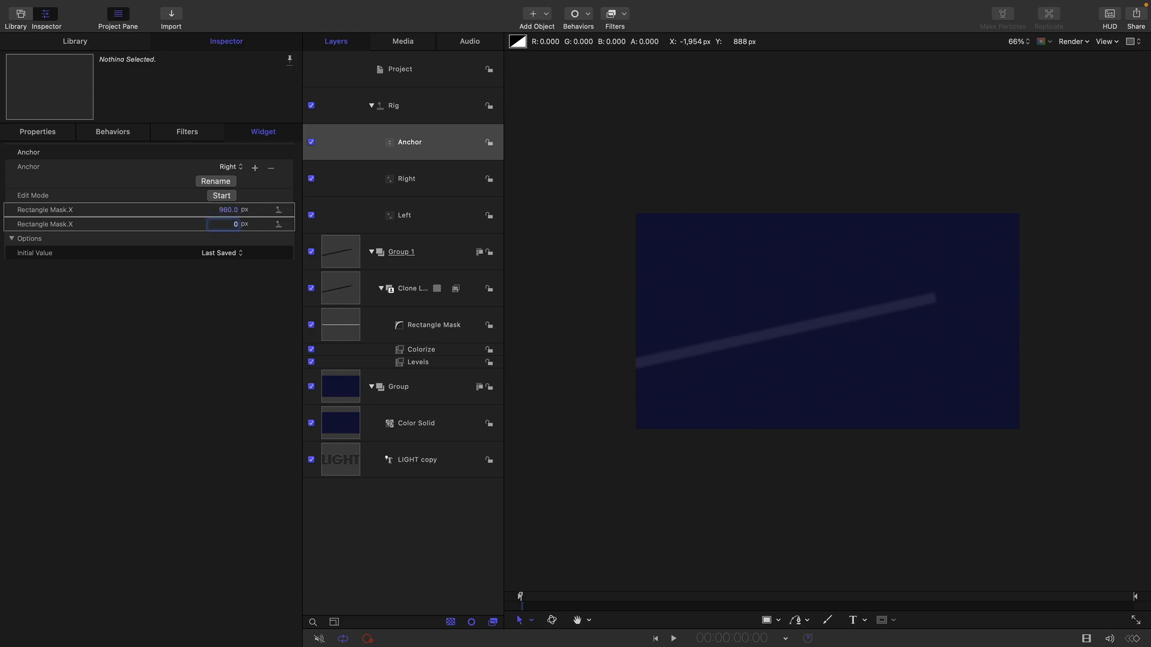
{"action": "type", "text": "960"}
{"action": "key", "text": "Return"}
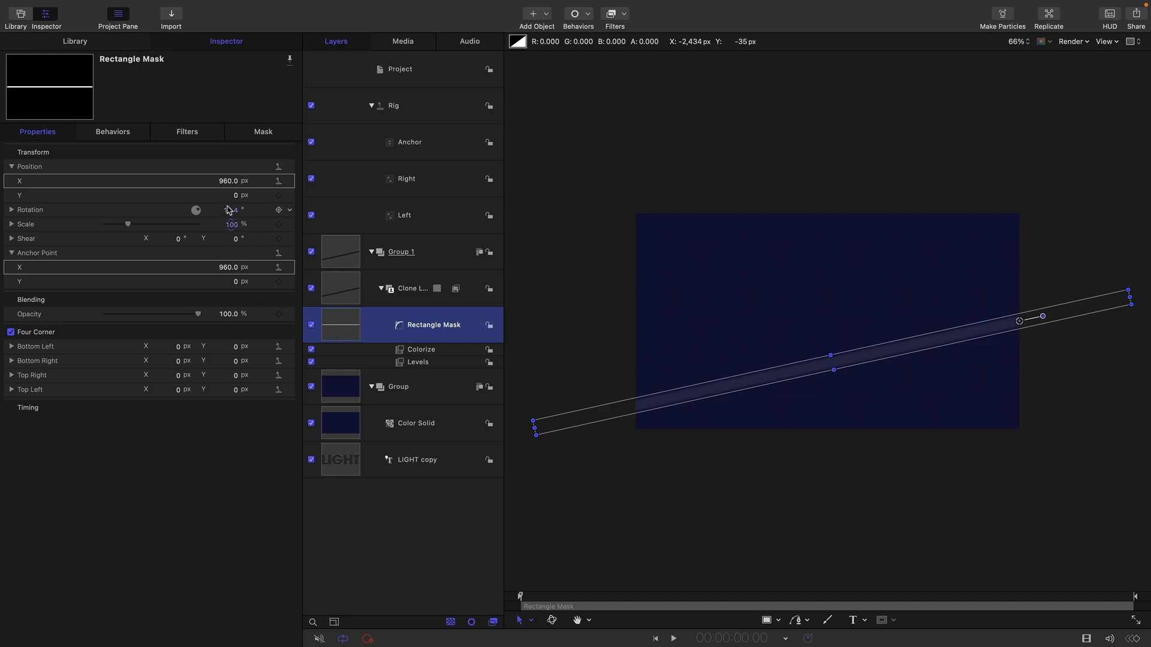
{"action": "left_click_drag", "start_coordinate": [230, 210], "coordinate": [212, 211]}
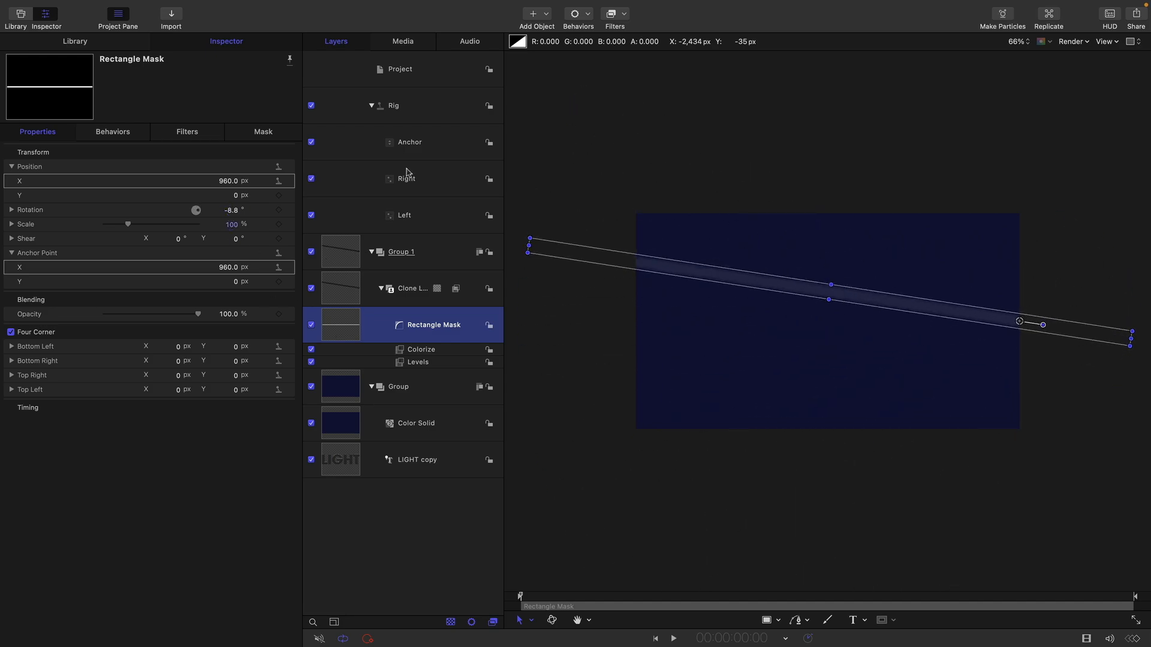
Switch the Anchor widget to Snapshot 3 and rename it Centre.
{"action": "left_click", "coordinate": [434, 146]}
{"action": "left_click", "coordinate": [198, 171]}
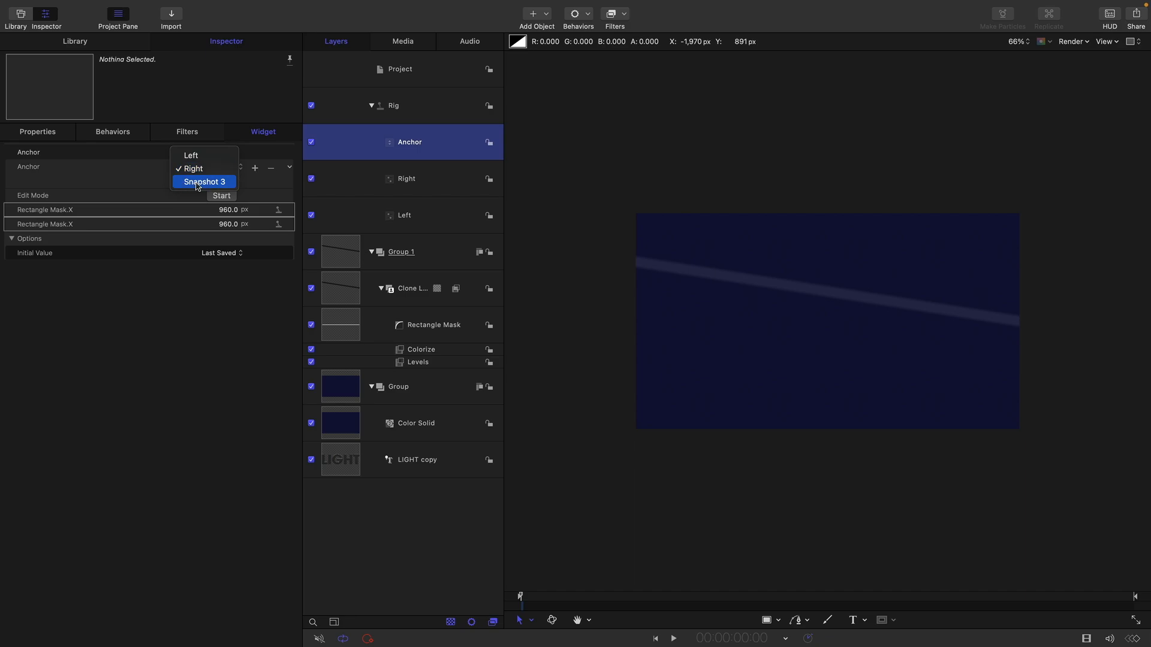
{"action": "left_click", "coordinate": [203, 182]}
{"action": "left_click", "coordinate": [211, 182]}
{"action": "type", "text": "Ce"}
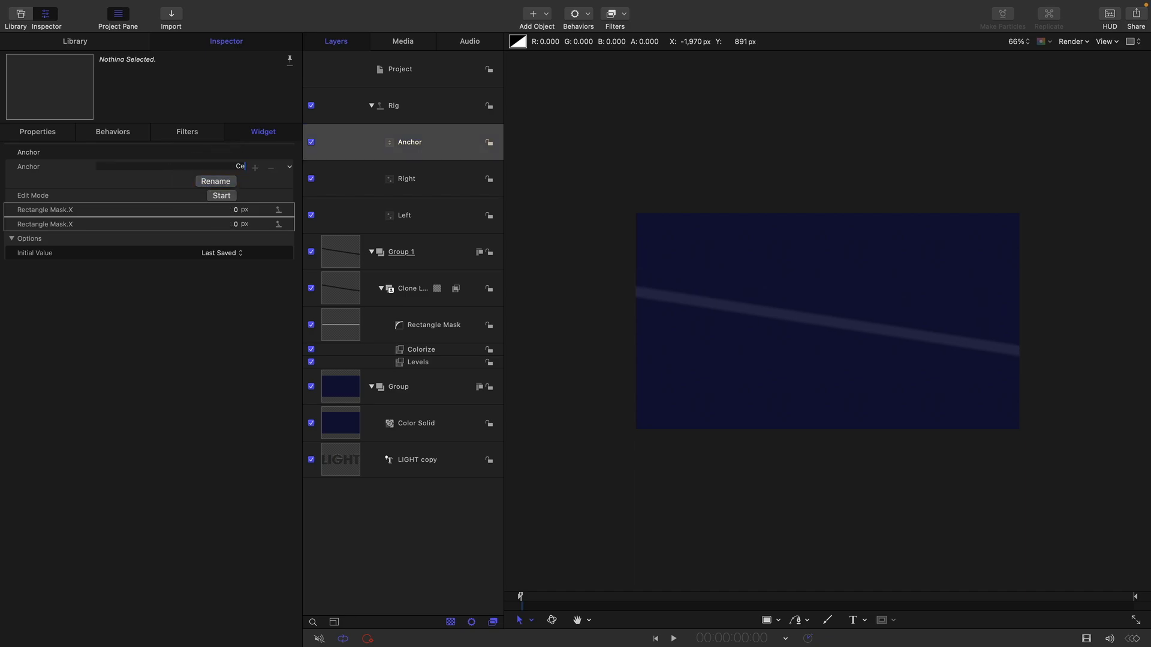
{"action": "type", "text": "ntre"}
{"action": "key", "text": "Return"}
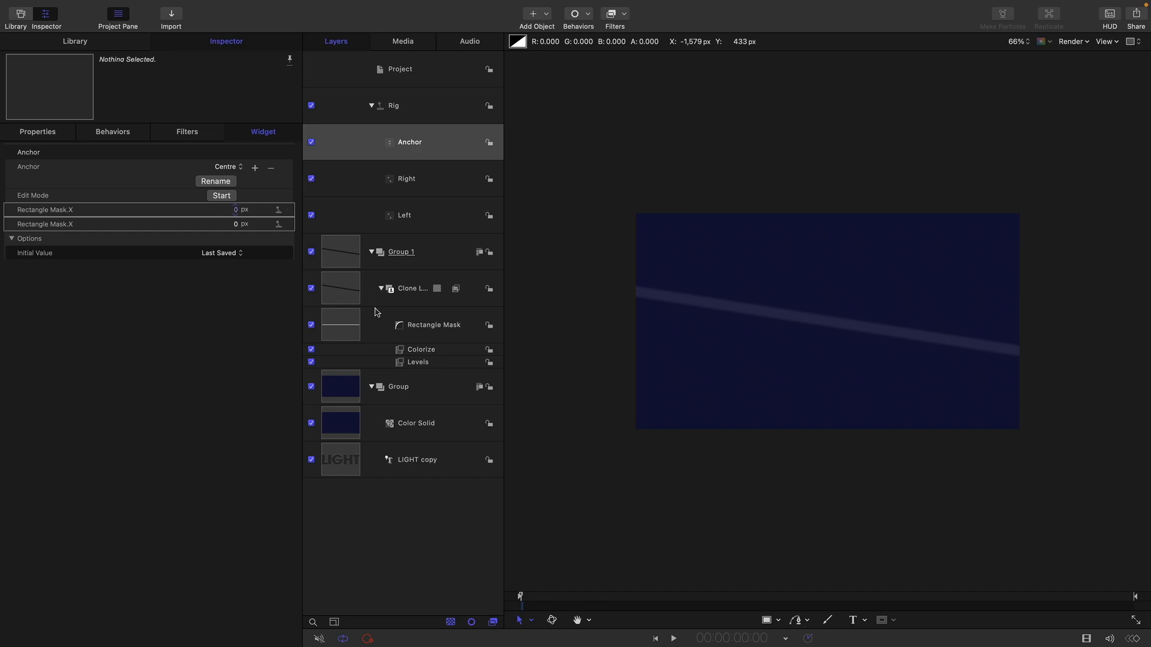
Rotate the rectangle mask to -17.6° and shift it upward with its Y position, with the canvas overlays hidden.
{"action": "left_click", "coordinate": [342, 332]}
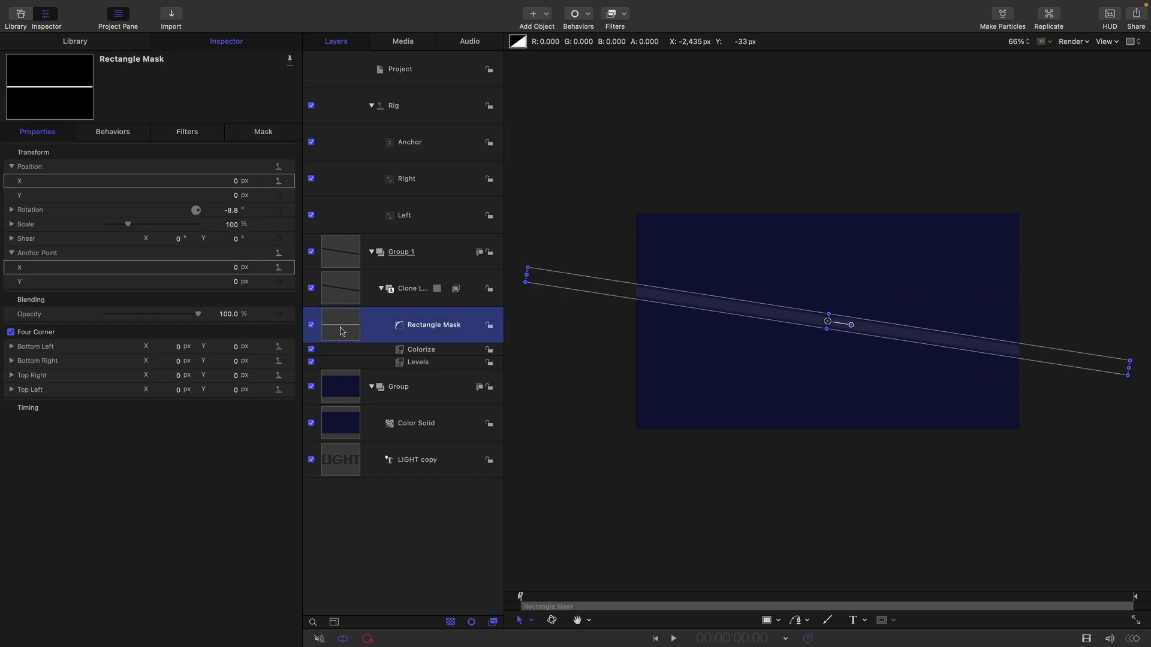
{"action": "left_click_drag", "start_coordinate": [235, 217], "coordinate": [230, 210]}
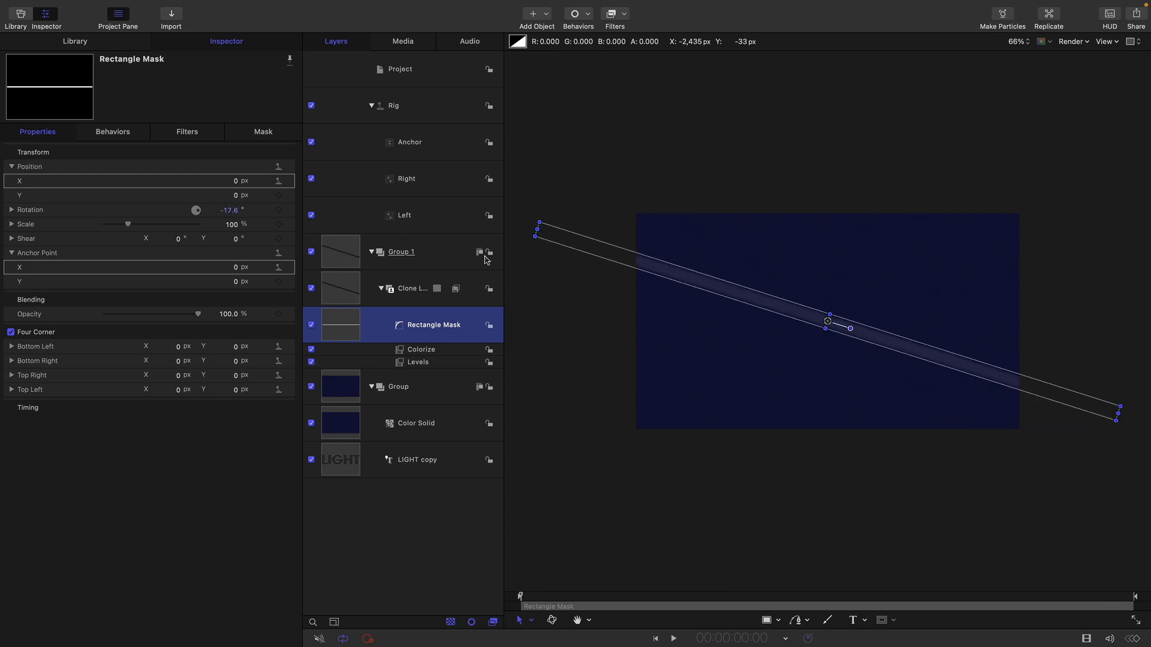
{"action": "key", "text": "super+slash"}
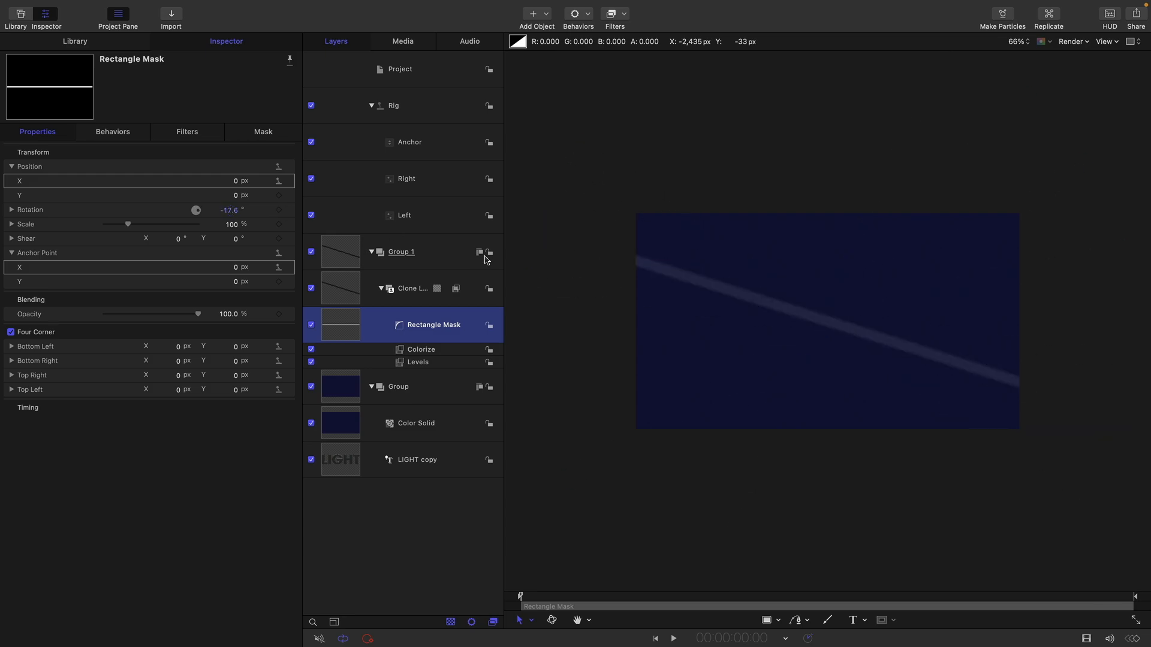
{"action": "left_click", "coordinate": [372, 107]}
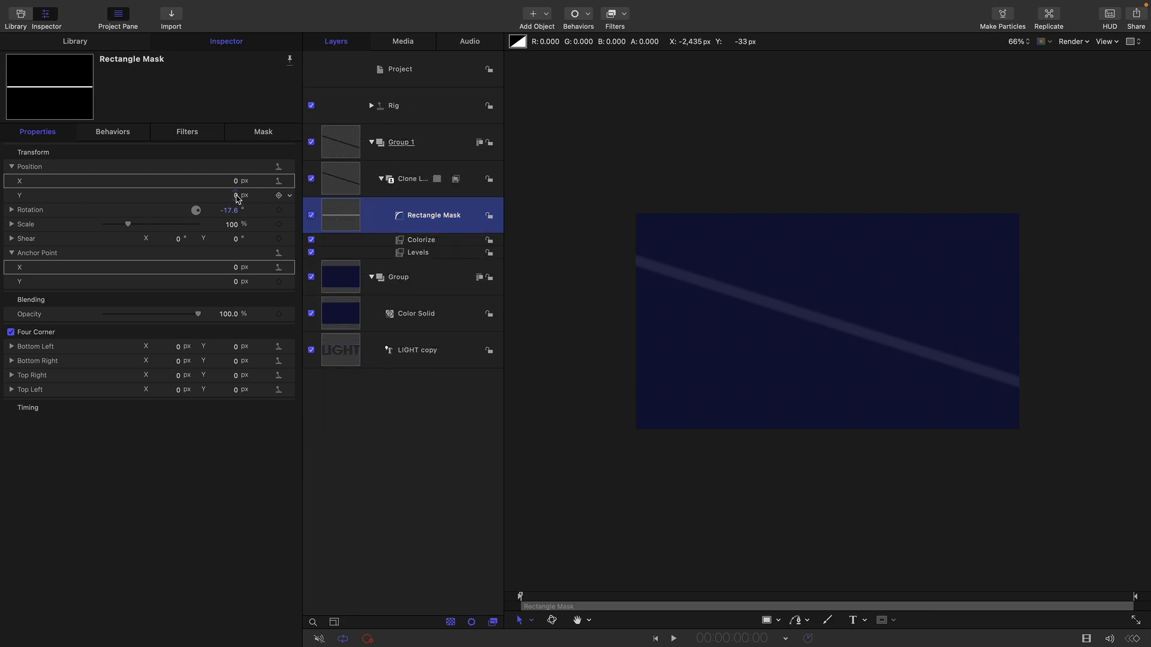
{"action": "mouse_move", "coordinate": [238, 198]}
{"action": "left_mouse_down"}
{"action": "mouse_move", "coordinate": [228, 199]}
{"action": "mouse_move", "coordinate": [258, 199]}
{"action": "mouse_move", "coordinate": [203, 209]}
{"action": "left_mouse_up"}
Add a Color Solid generator in a new group above the rig and select it.
{"action": "left_click", "coordinate": [380, 70]}
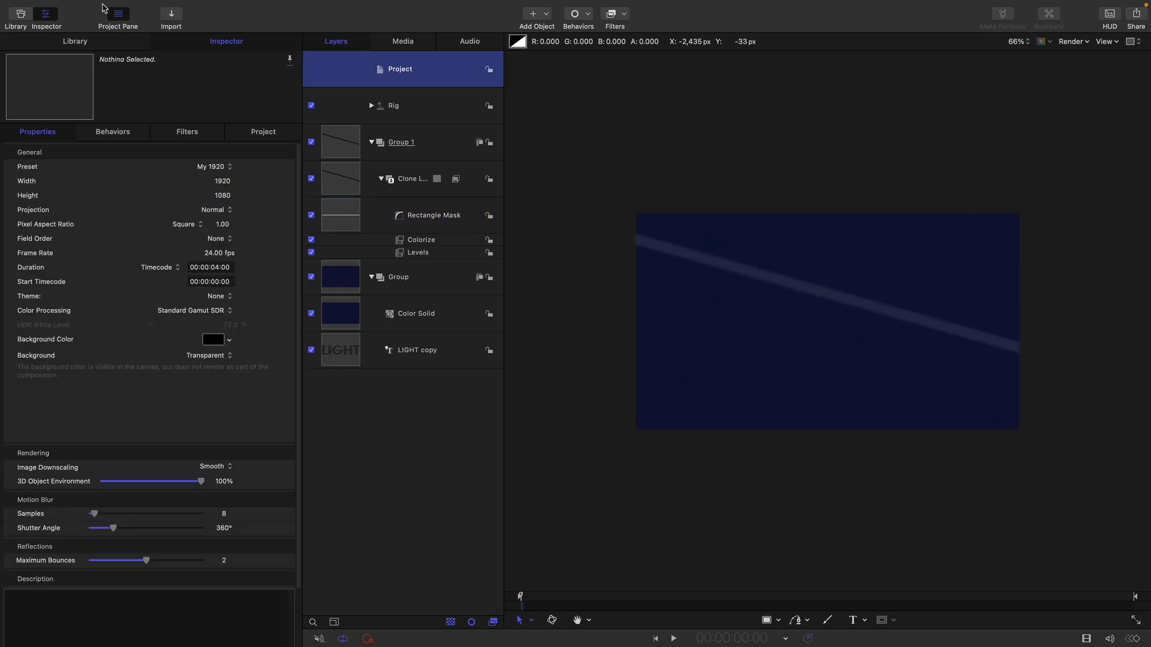
{"action": "left_click", "coordinate": [84, 42]}
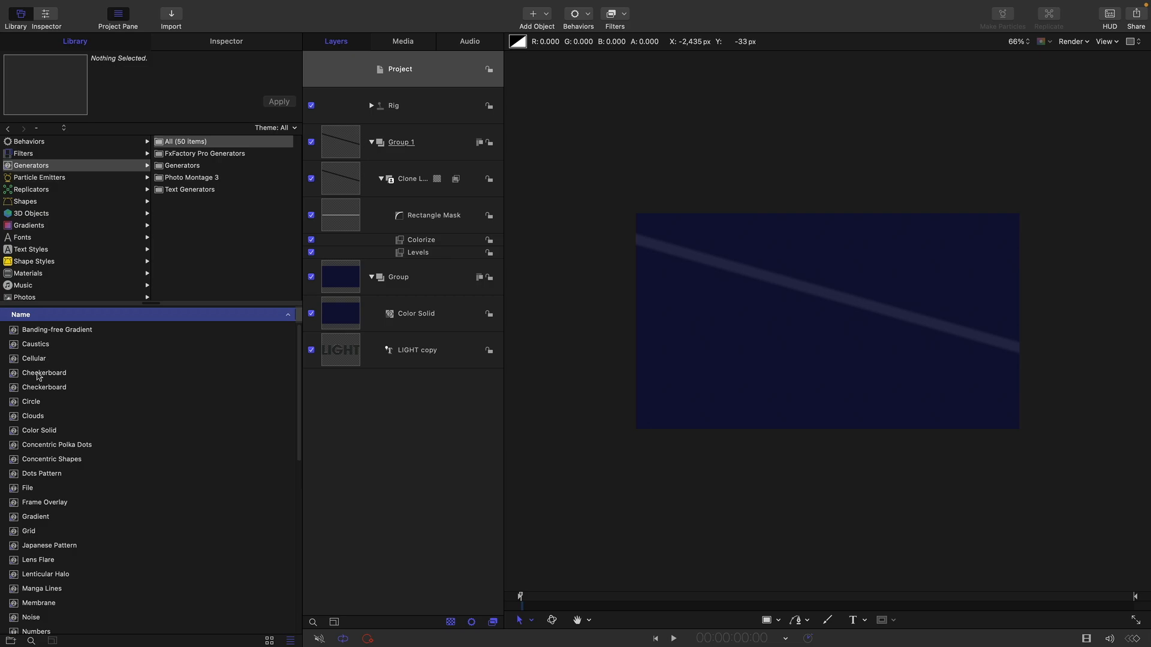
{"action": "left_click_drag", "start_coordinate": [15, 429], "coordinate": [425, 87]}
{"action": "left_click", "coordinate": [335, 135]}
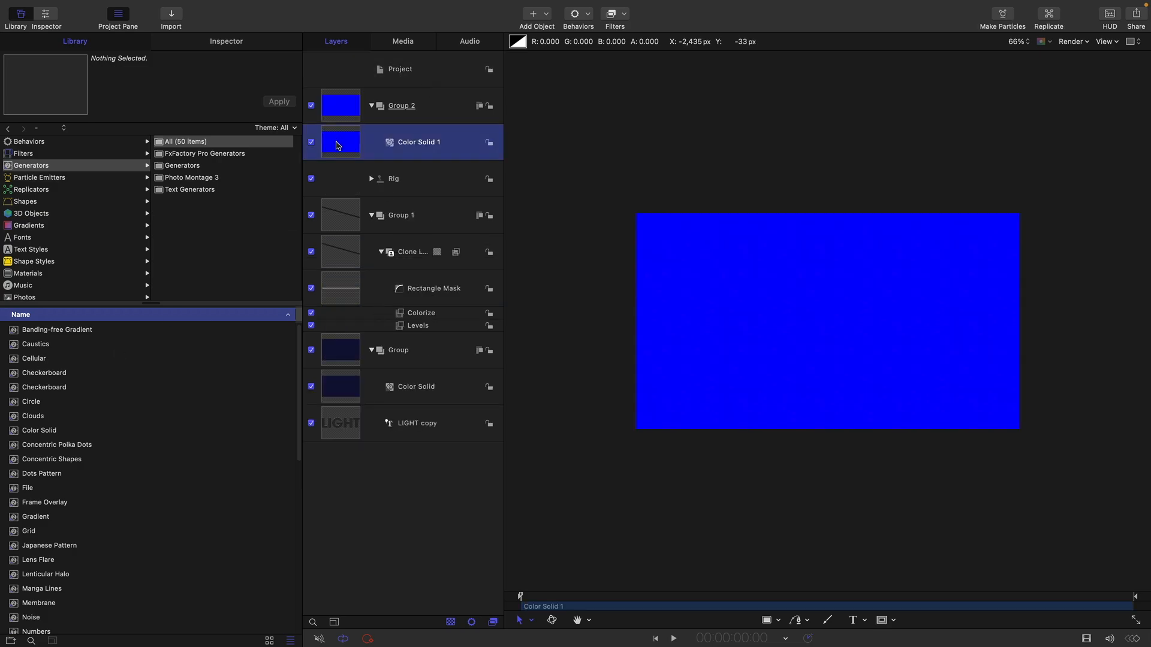
{"action": "left_click", "coordinate": [621, 16]}
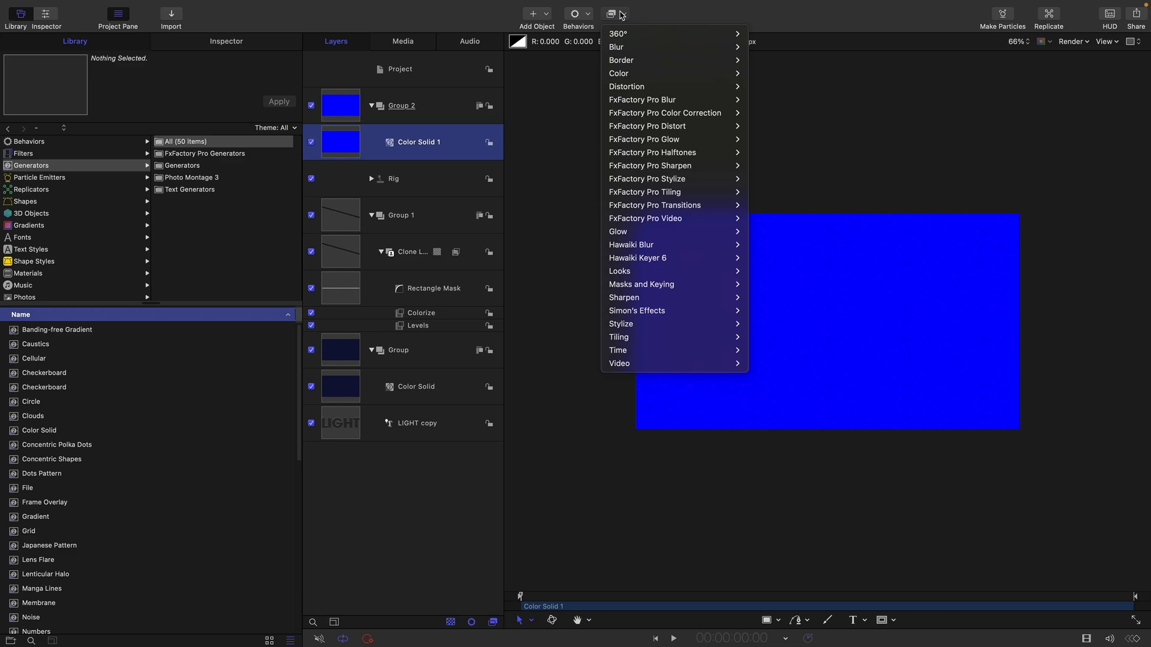
{"action": "mouse_move", "coordinate": [644, 88]}
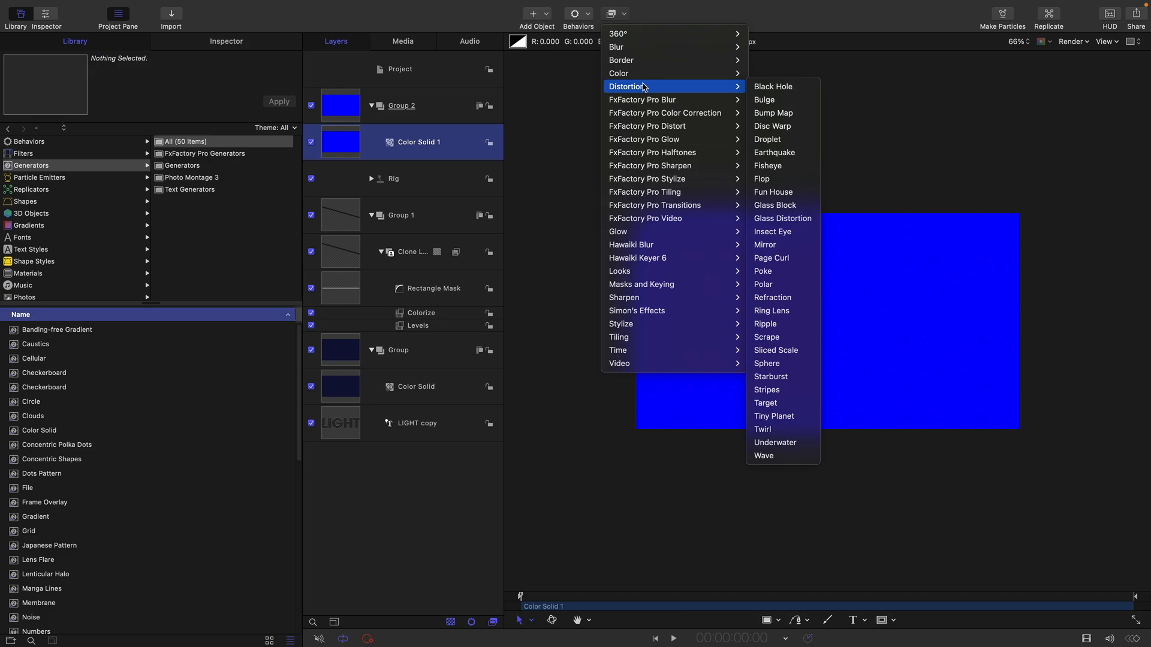
{"action": "left_click", "coordinate": [763, 271]}
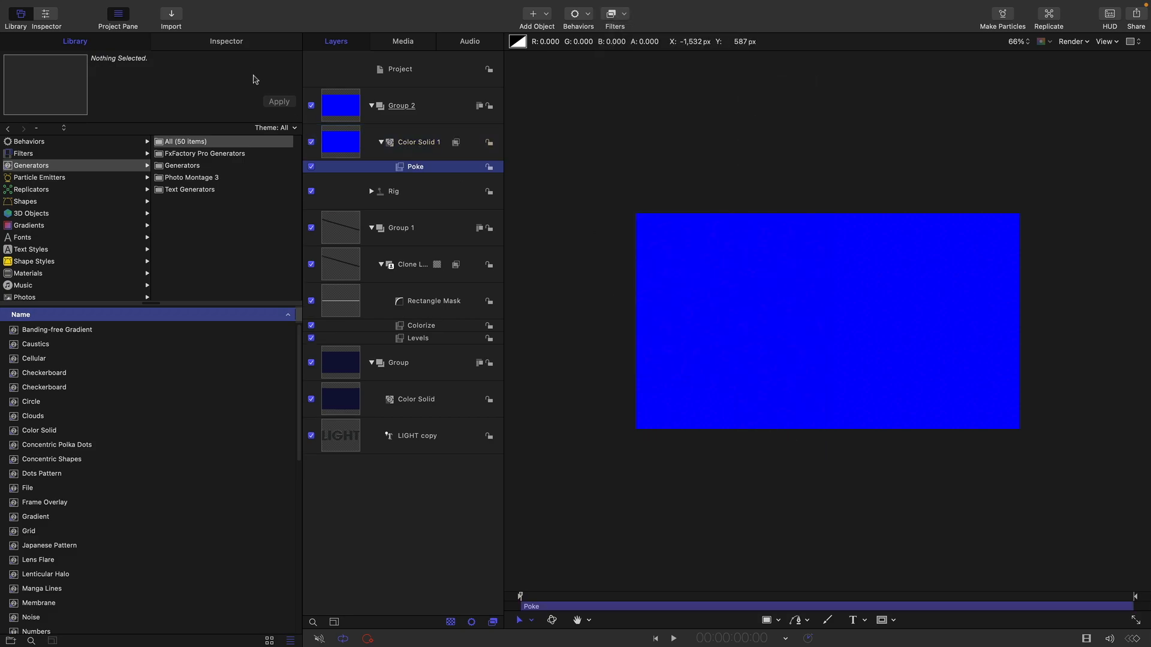
{"action": "left_click", "coordinate": [229, 41]}
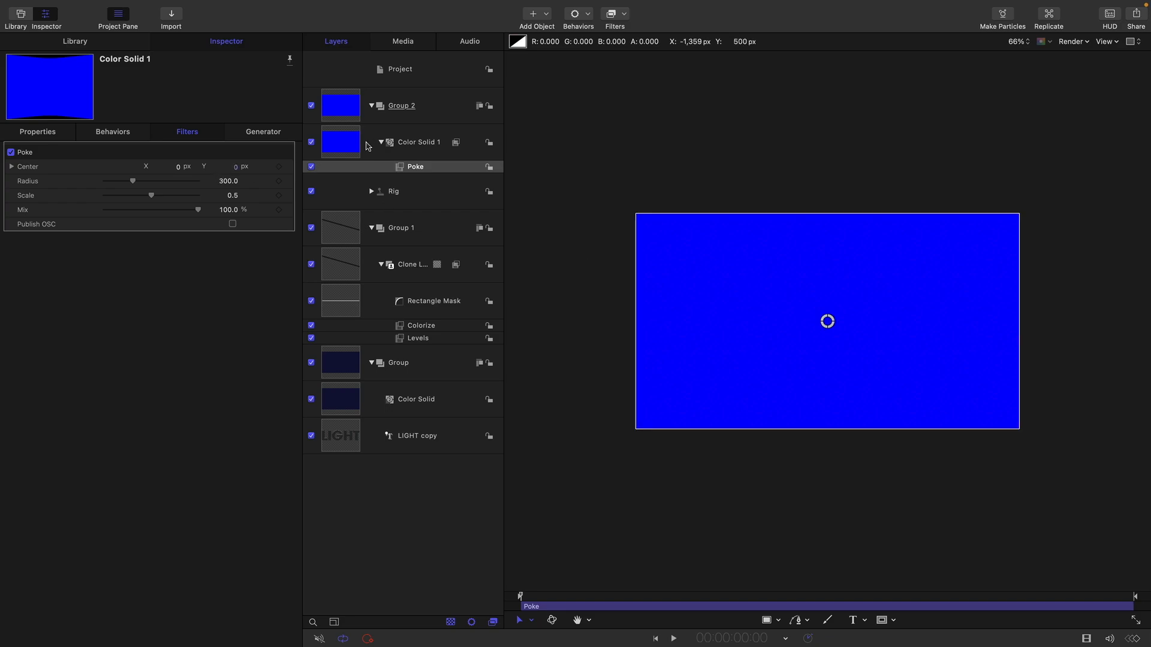
{"action": "right_click", "coordinate": [413, 169]}
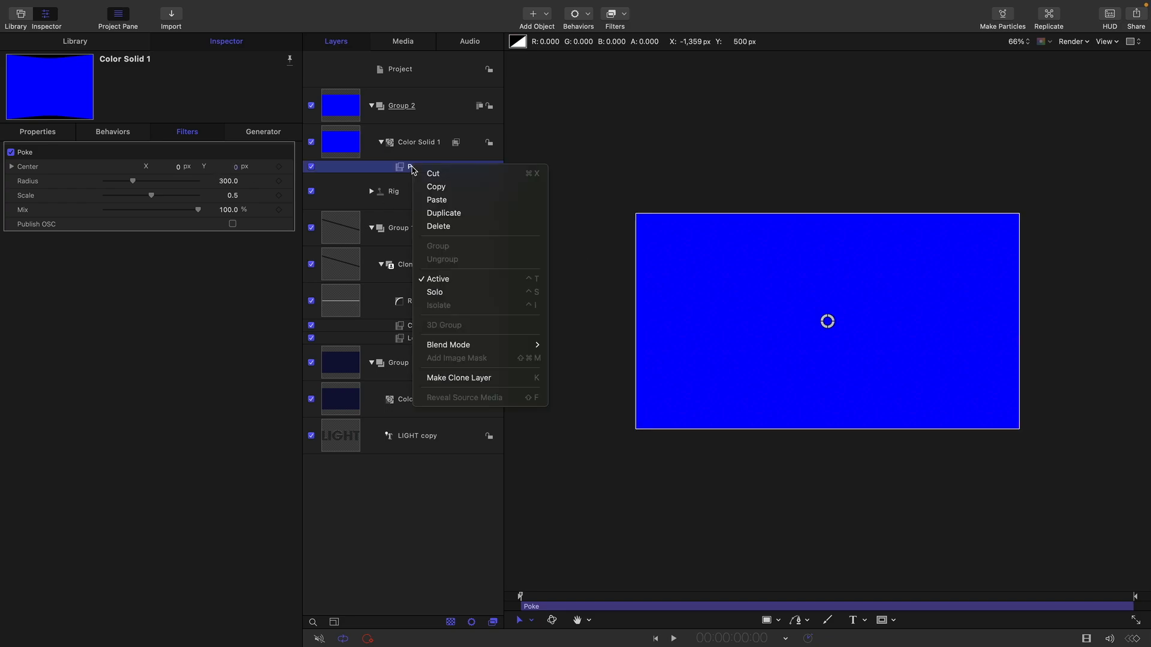
{"action": "left_click", "coordinate": [437, 228]}
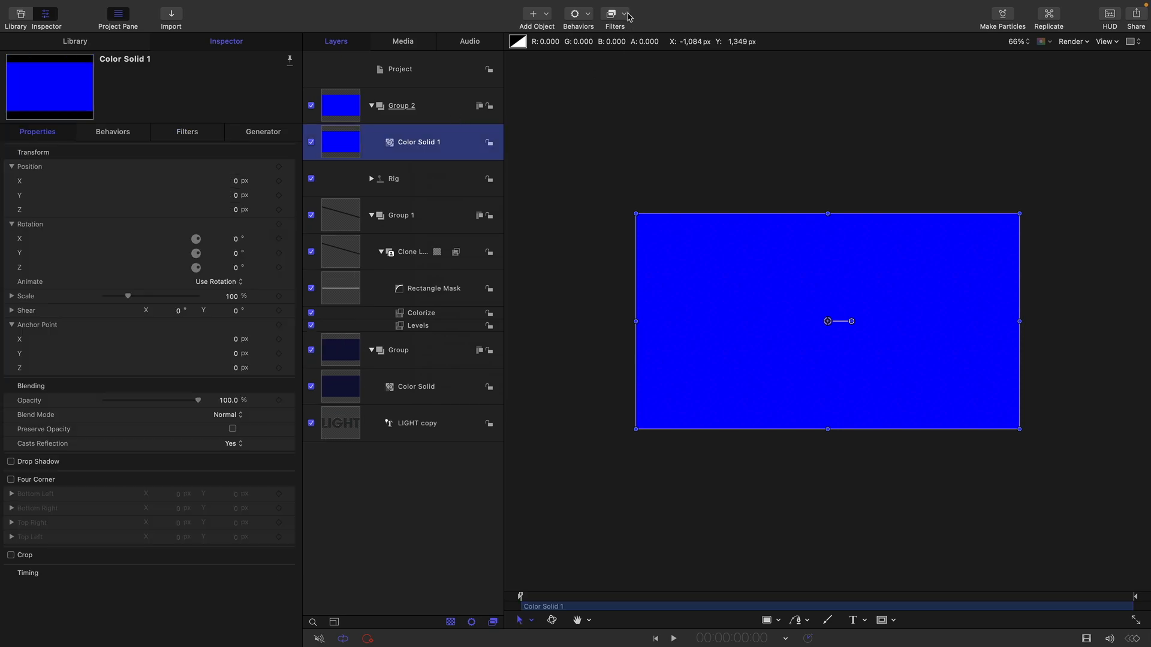
Apply a Twirl distortion filter to Color Solid 1 with Amount 0.25 and Twirl 0°.
{"action": "left_click", "coordinate": [625, 14]}
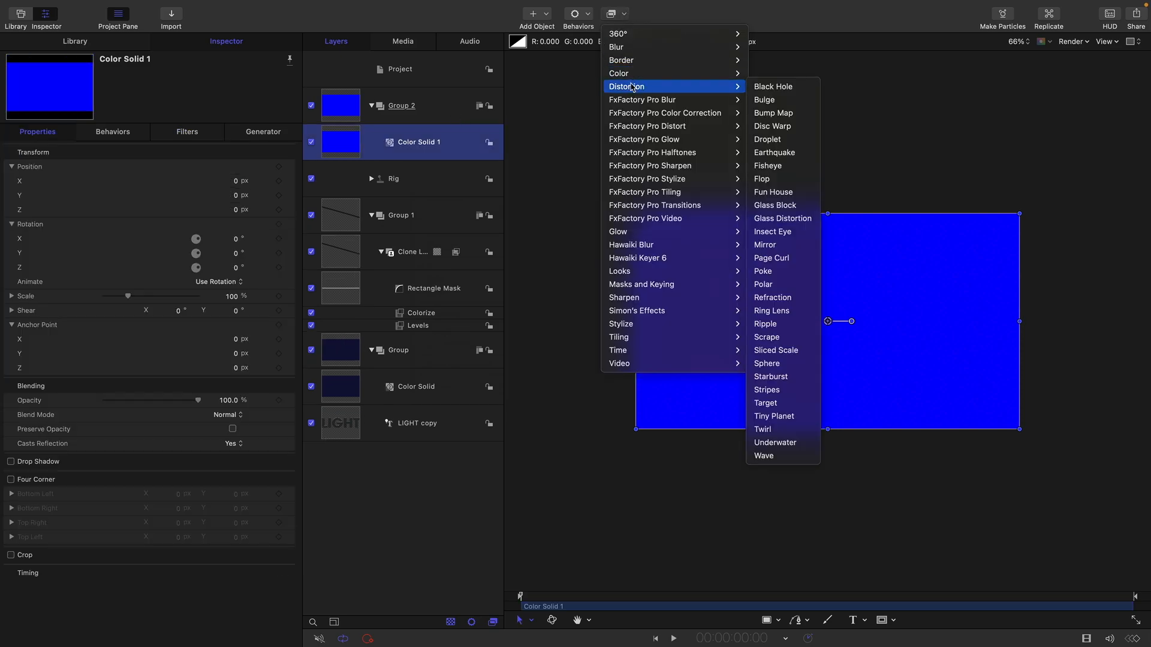
{"action": "left_click", "coordinate": [788, 431]}
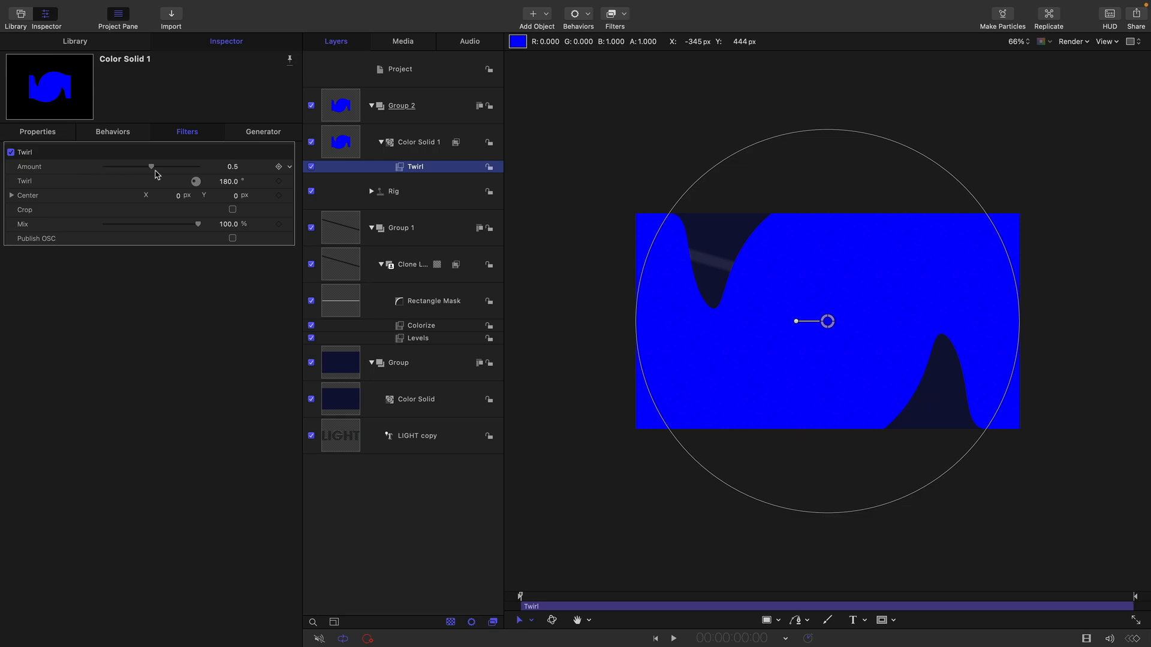
{"action": "left_click_drag", "start_coordinate": [152, 167], "coordinate": [39, 161]}
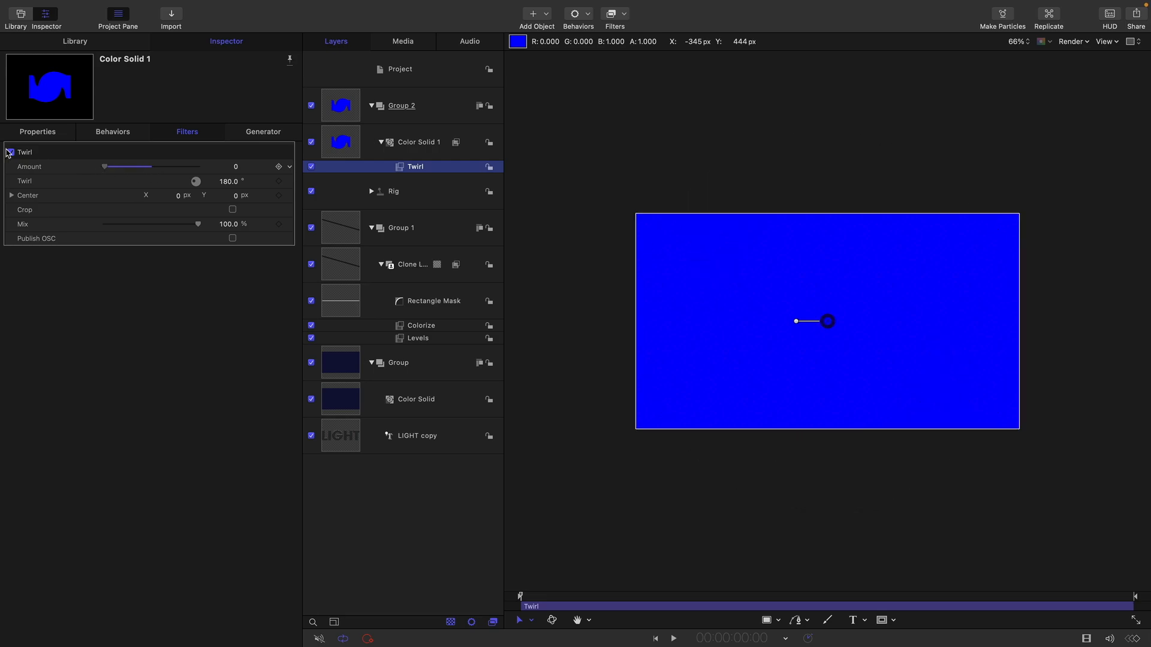
{"action": "left_click_drag", "start_coordinate": [106, 166], "coordinate": [129, 164]}
{"action": "left_click", "coordinate": [227, 166]}
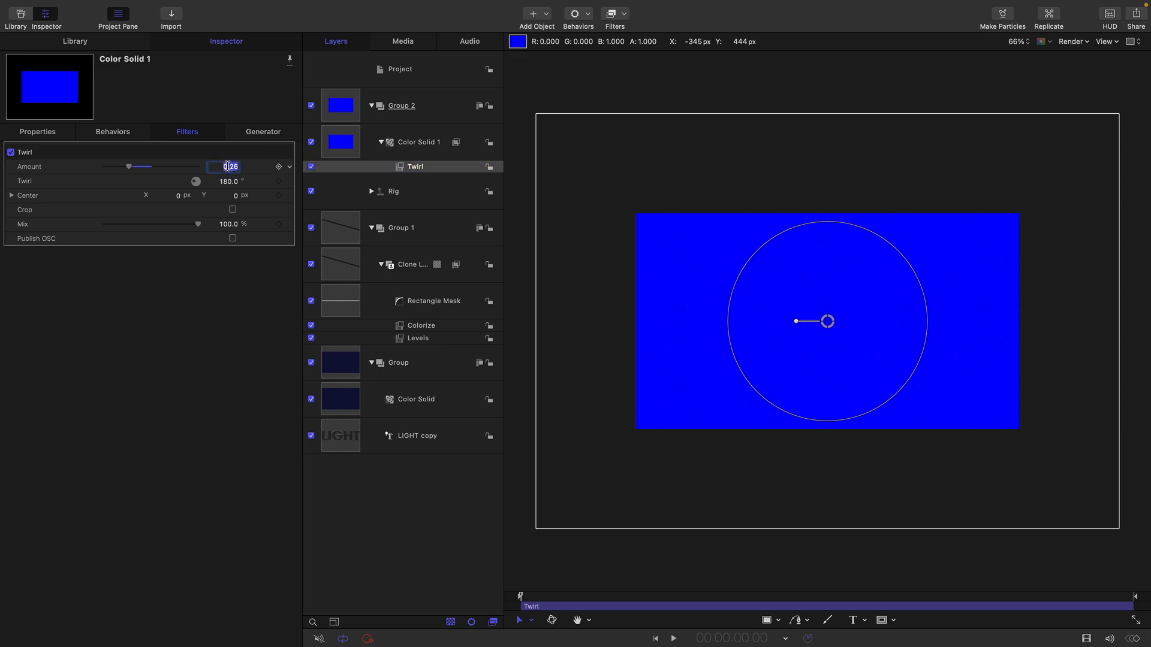
{"action": "type", "text": "0.25"}
{"action": "key", "text": "Return"}
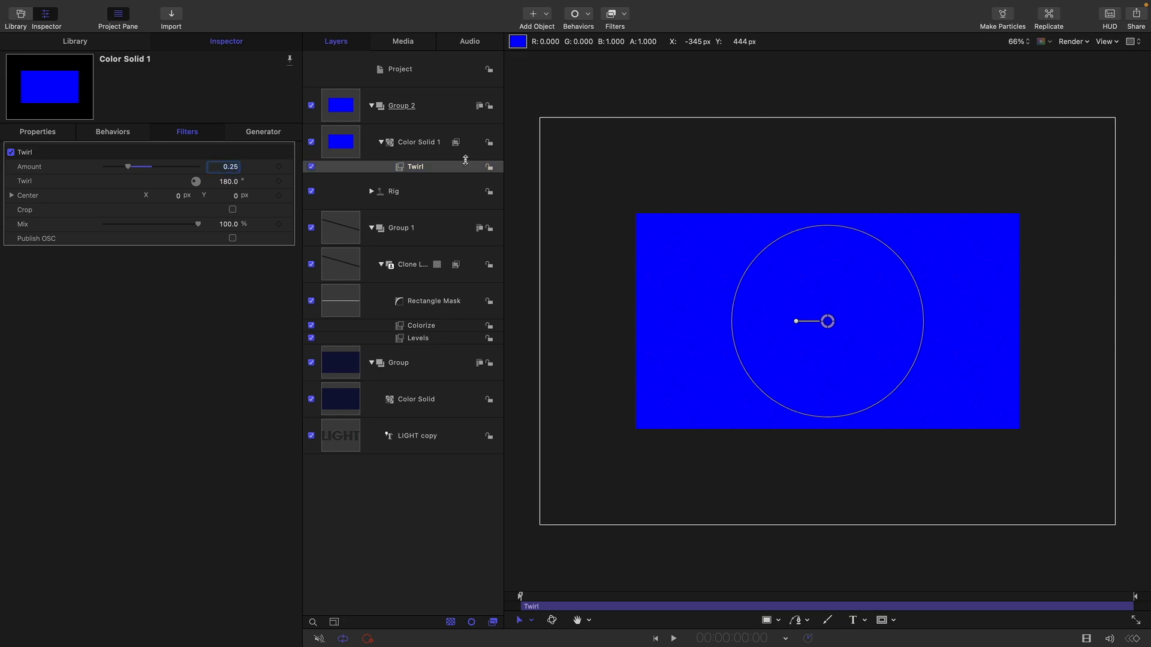
{"action": "left_click", "coordinate": [228, 181]}
{"action": "type", "text": "0"}
{"action": "key", "text": "Return"}
Reset the Rectangle Mask's Z rotation and link it to the Twirl parameter of Color Solid 1's Twirl filter.
{"action": "left_click", "coordinate": [345, 309]}
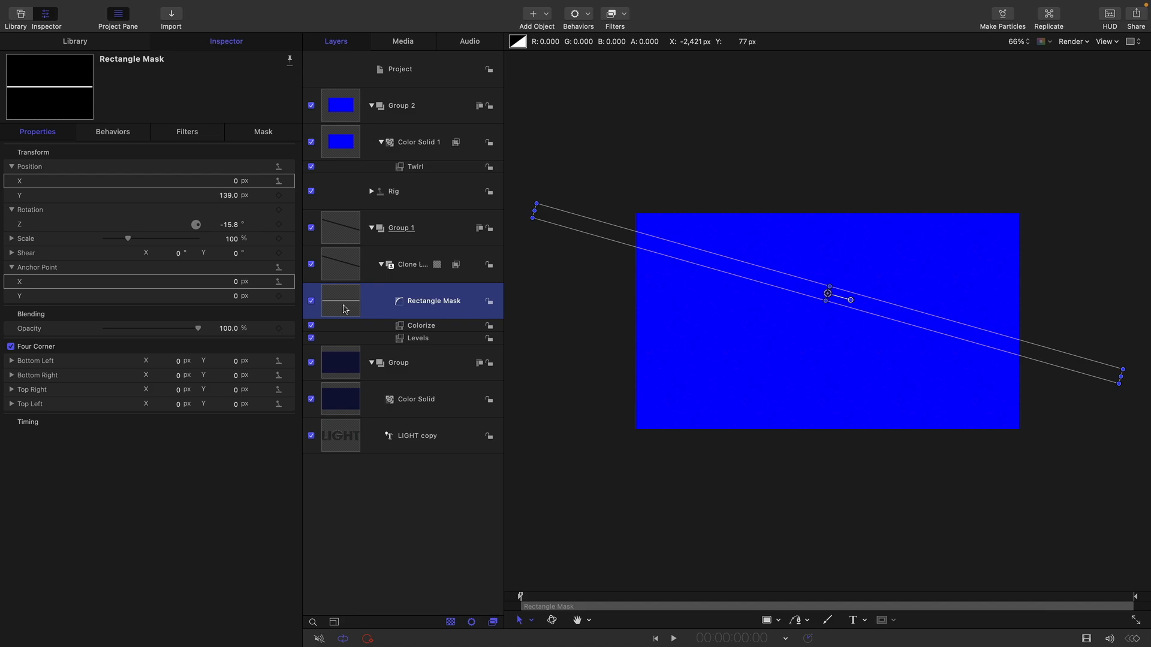
{"action": "left_click", "coordinate": [290, 229]}
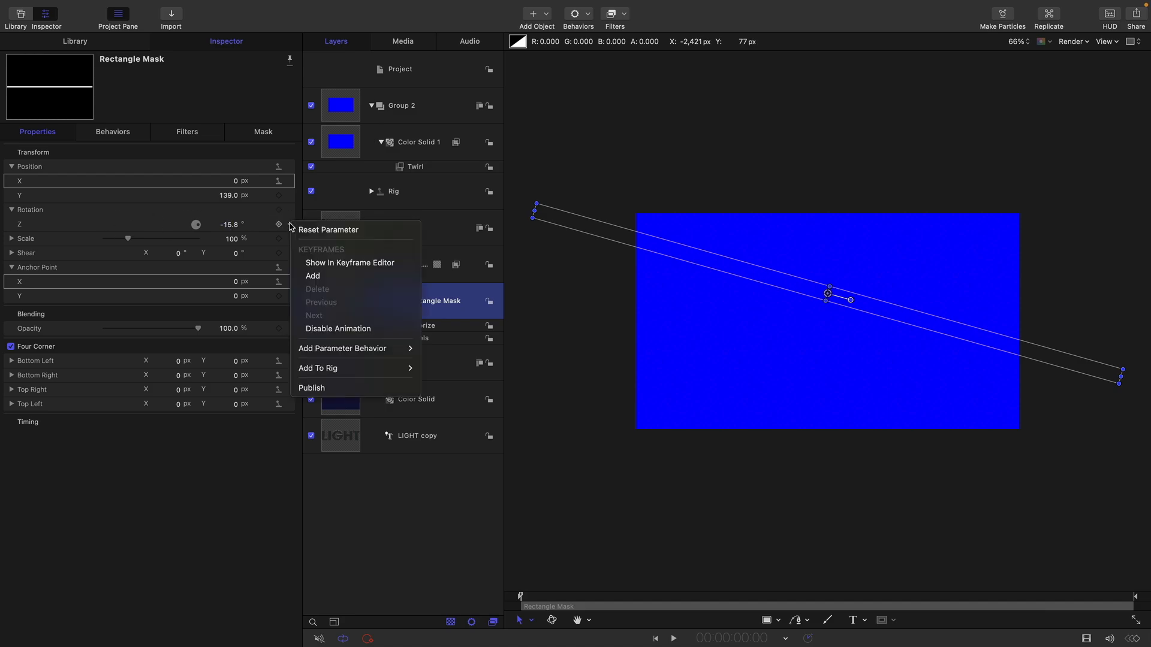
{"action": "left_click", "coordinate": [310, 232]}
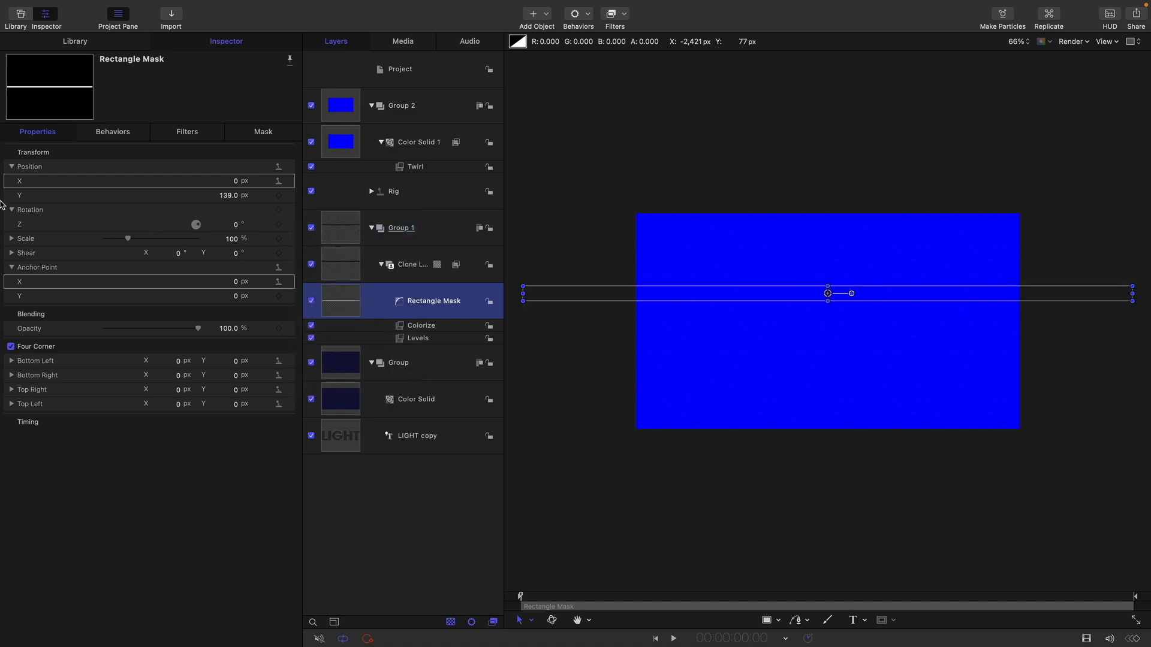
{"action": "left_click", "coordinate": [290, 224]}
{"action": "mouse_move", "coordinate": [345, 351]}
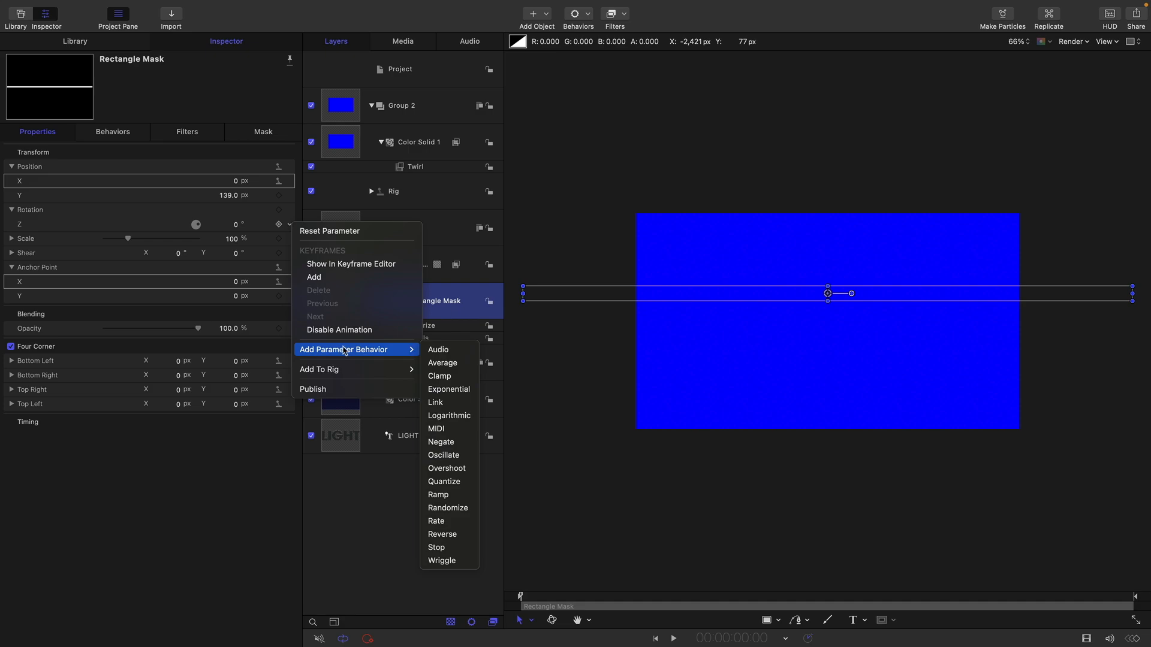
{"action": "left_click", "coordinate": [436, 402]}
{"action": "left_click_drag", "start_coordinate": [348, 139], "coordinate": [224, 176]}
{"action": "left_click", "coordinate": [216, 216]}
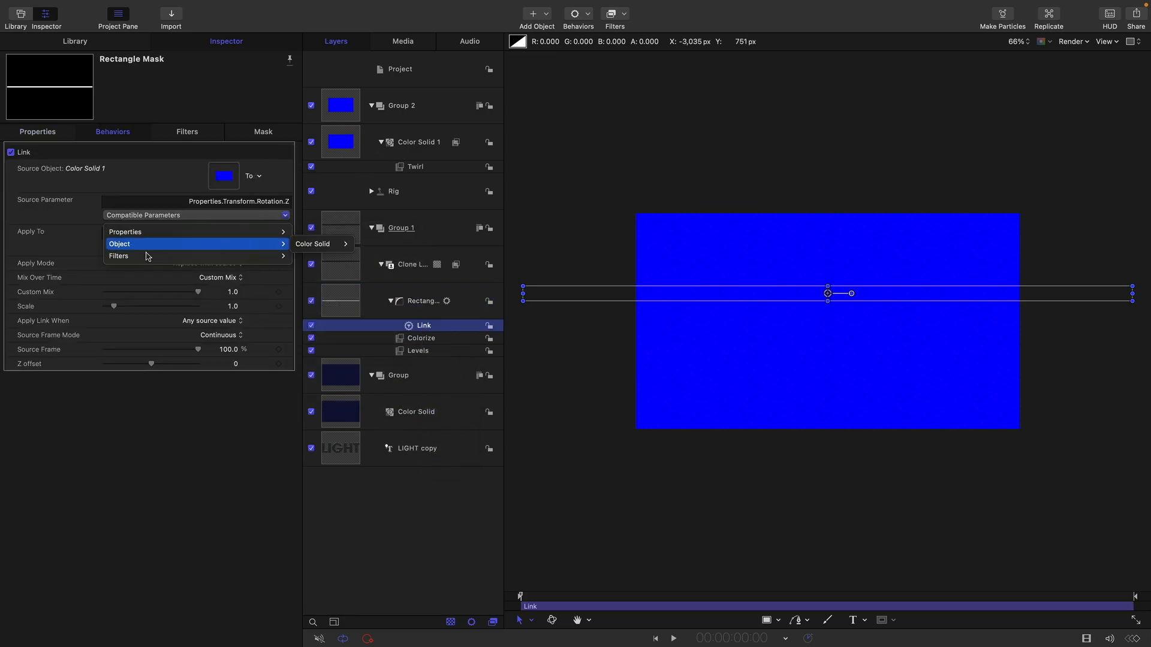
{"action": "mouse_move", "coordinate": [282, 255]}
{"action": "mouse_move", "coordinate": [324, 258]}
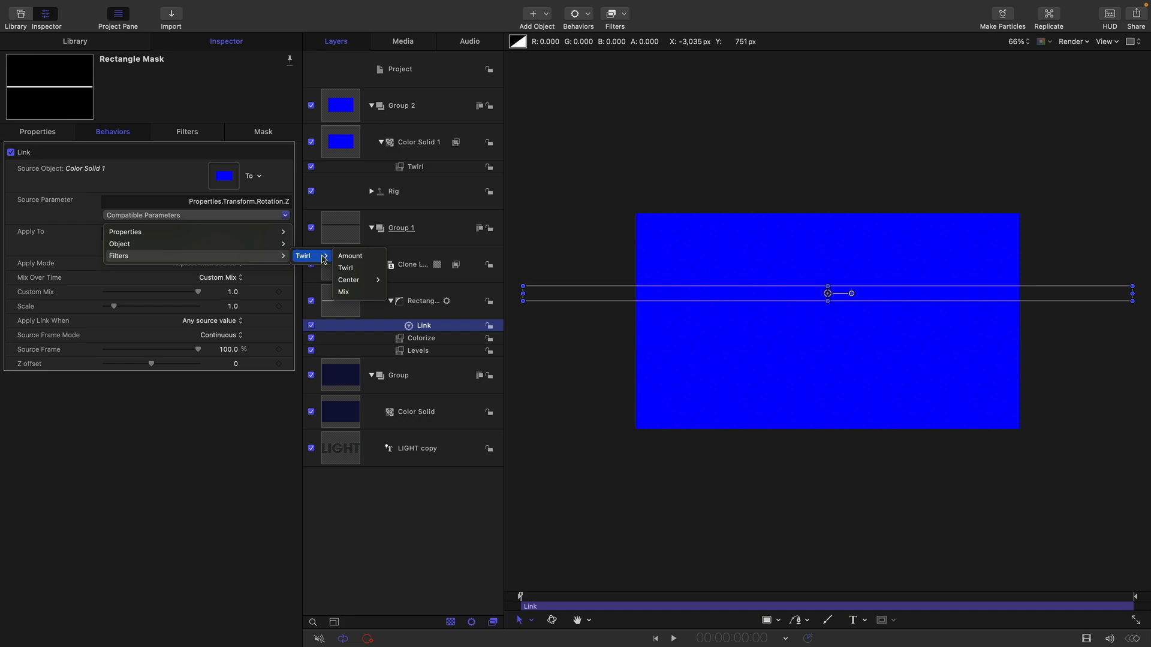
{"action": "left_click", "coordinate": [351, 273]}
Hide Group 2, test the Twirl angle, ending at -4.0°, and publish the Twirl filter's on-screen controls.
{"action": "left_click", "coordinate": [404, 168]}
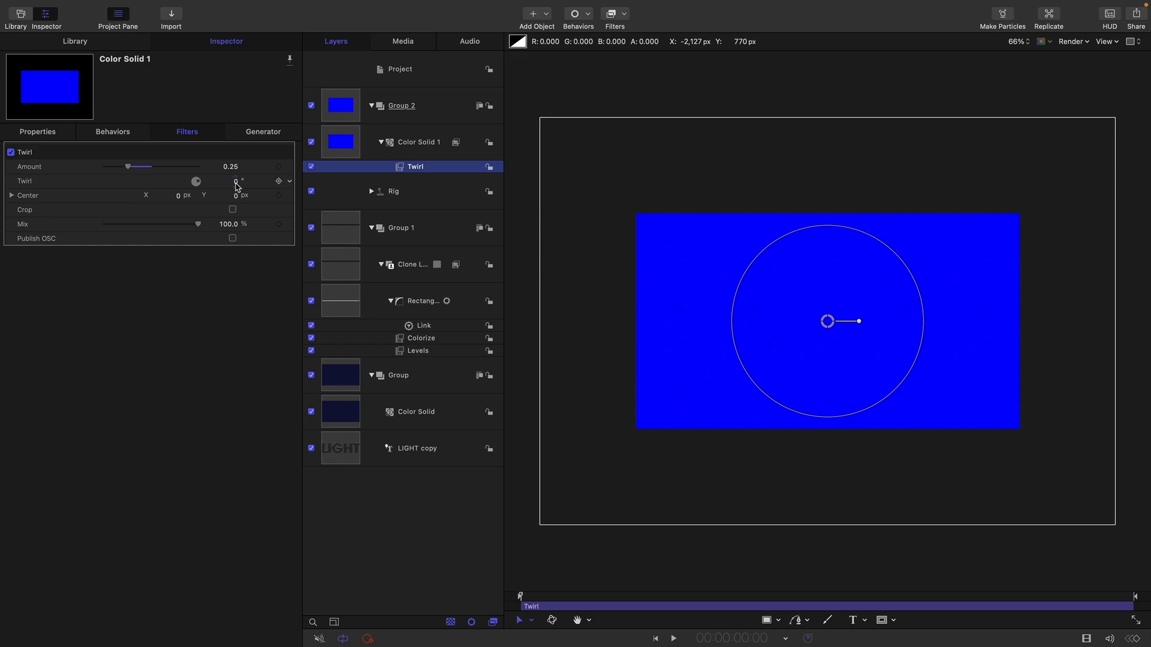
{"action": "mouse_move", "coordinate": [235, 181]}
{"action": "left_mouse_down"}
{"action": "mouse_move", "coordinate": [245, 181]}
{"action": "mouse_move", "coordinate": [232, 181]}
{"action": "left_mouse_up"}
{"action": "left_click", "coordinate": [311, 106]}
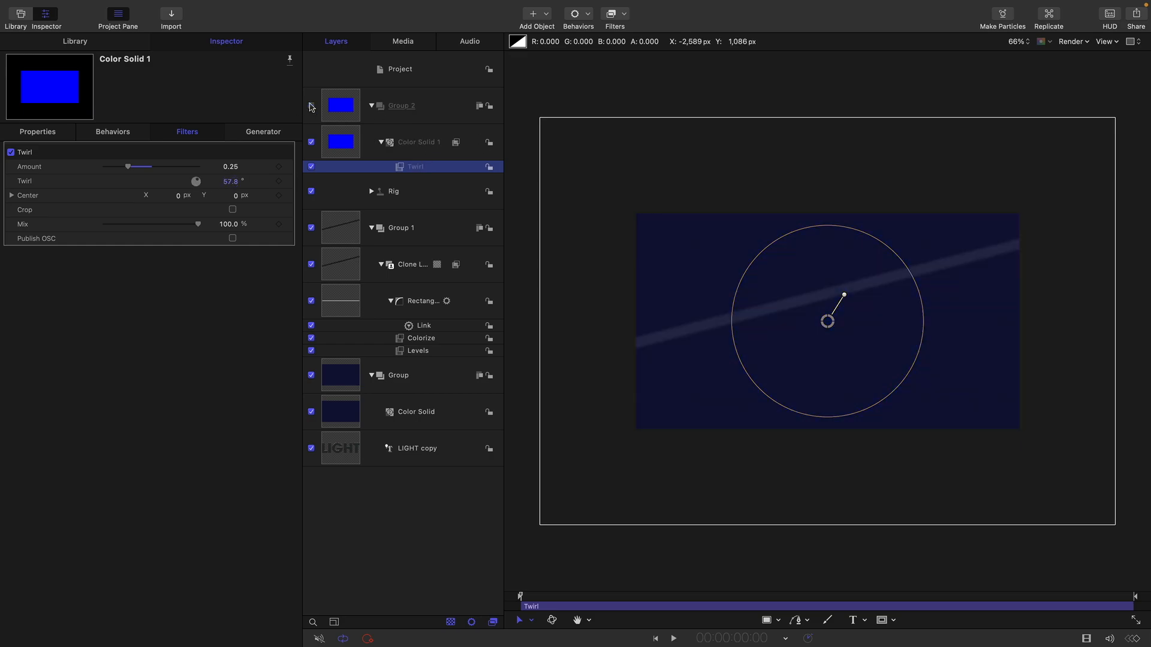
{"action": "mouse_move", "coordinate": [231, 181]}
{"action": "left_mouse_down"}
{"action": "mouse_move", "coordinate": [206, 181]}
{"action": "mouse_move", "coordinate": [245, 181]}
{"action": "left_mouse_up"}
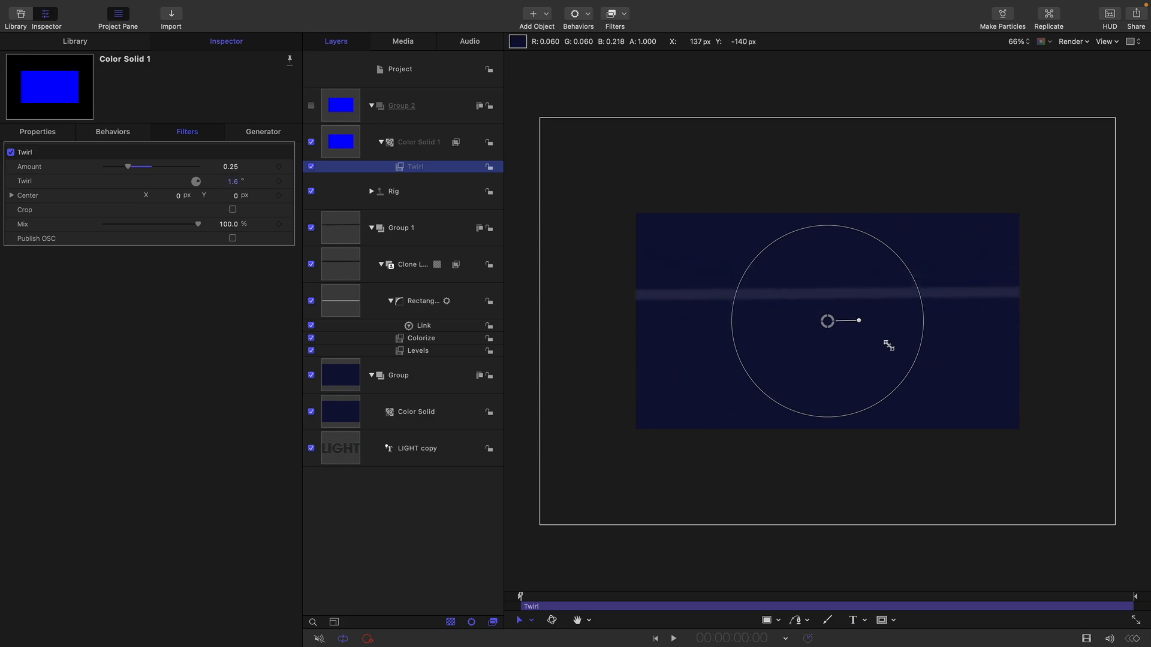
{"action": "mouse_move", "coordinate": [855, 321]}
{"action": "left_mouse_down"}
{"action": "mouse_move", "coordinate": [853, 351]}
{"action": "mouse_move", "coordinate": [848, 298]}
{"action": "mouse_move", "coordinate": [850, 390]}
{"action": "mouse_move", "coordinate": [857, 264]}
{"action": "mouse_move", "coordinate": [846, 366]}
{"action": "mouse_move", "coordinate": [857, 267]}
{"action": "mouse_move", "coordinate": [868, 283]}
{"action": "mouse_move", "coordinate": [848, 336]}
{"action": "mouse_move", "coordinate": [859, 323]}
{"action": "left_mouse_up"}
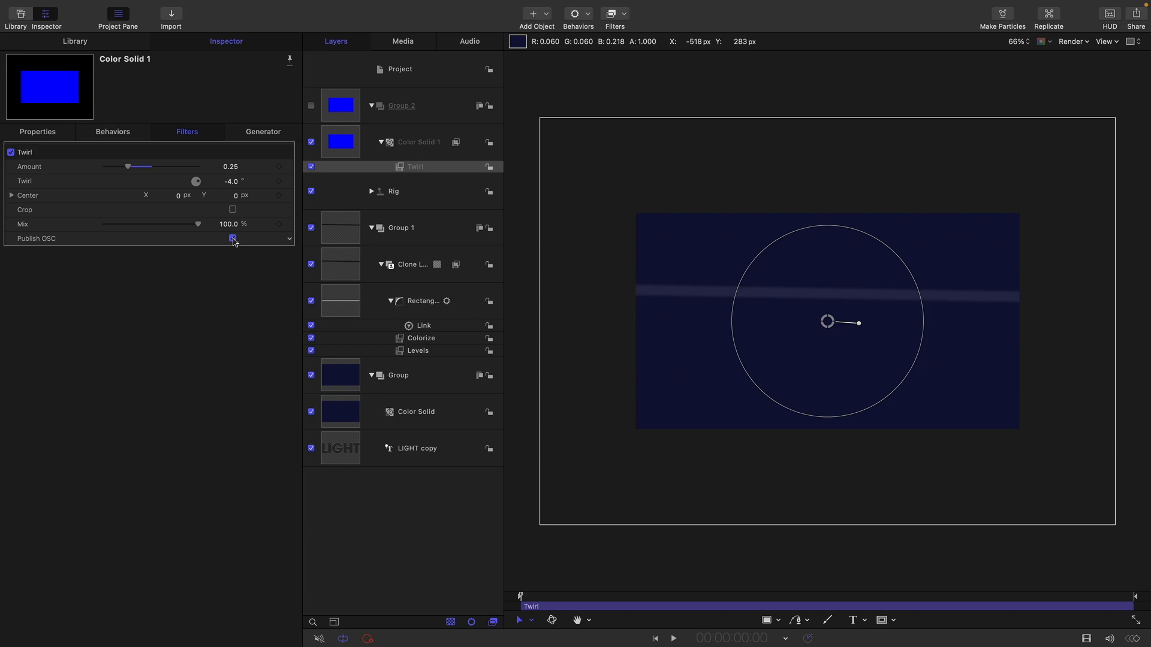
Set the Rectangle Mask's Y position to 0 px.
{"action": "left_click", "coordinate": [339, 301]}
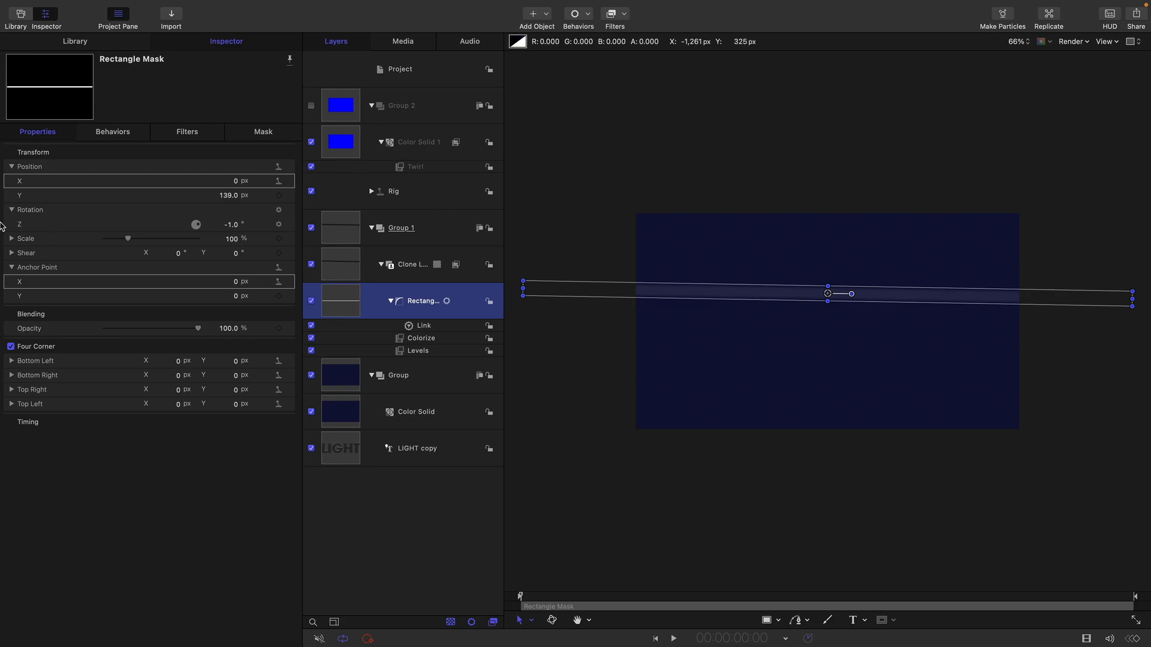
{"action": "left_click", "coordinate": [227, 195]}
{"action": "type", "text": "0"}
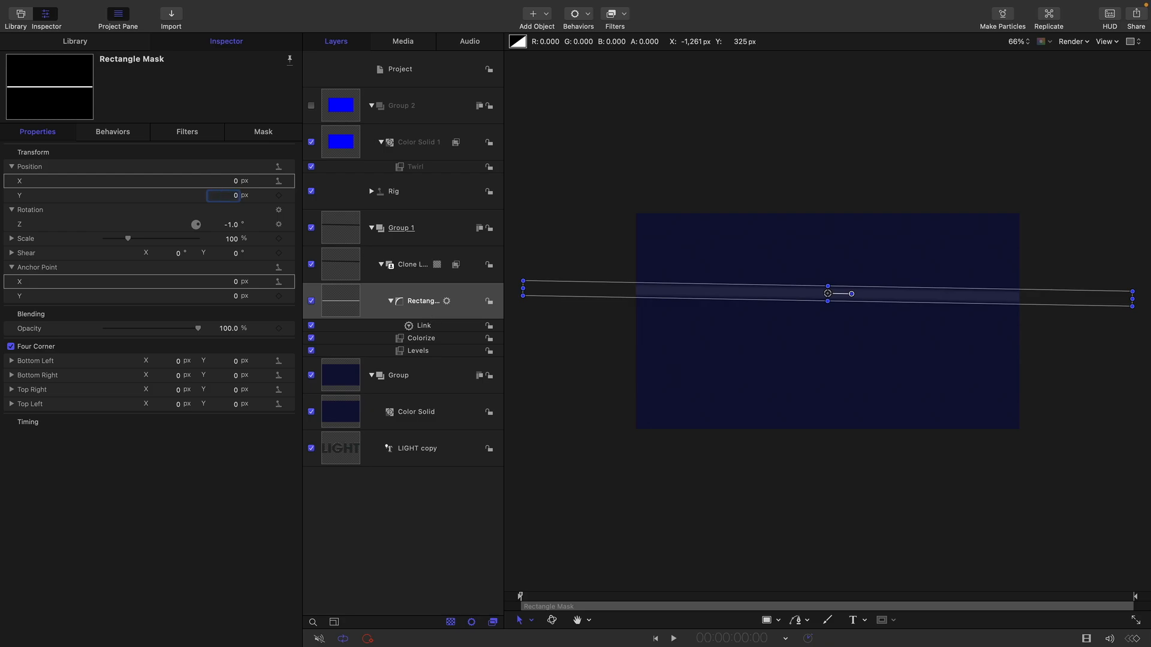
{"action": "key", "text": "Return"}
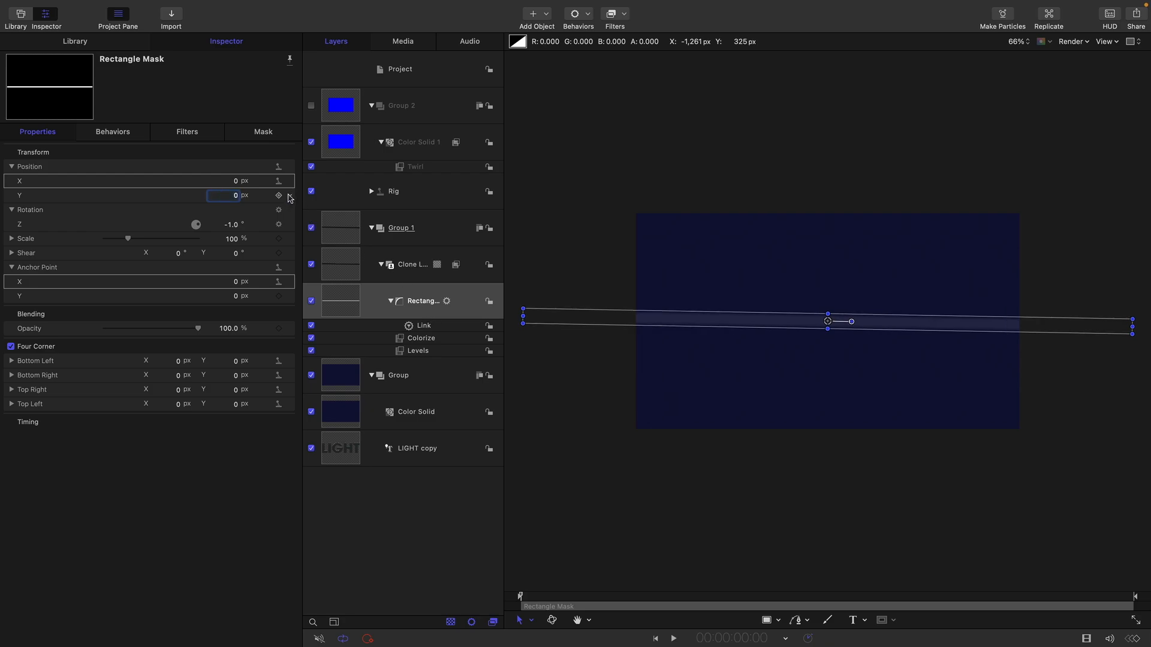
Link the Rectangle Mask's Y position to Color Solid 1's Twirl Center Y, with a Y offset of -0.5.
{"action": "left_click", "coordinate": [290, 198]}
{"action": "mouse_move", "coordinate": [359, 320]}
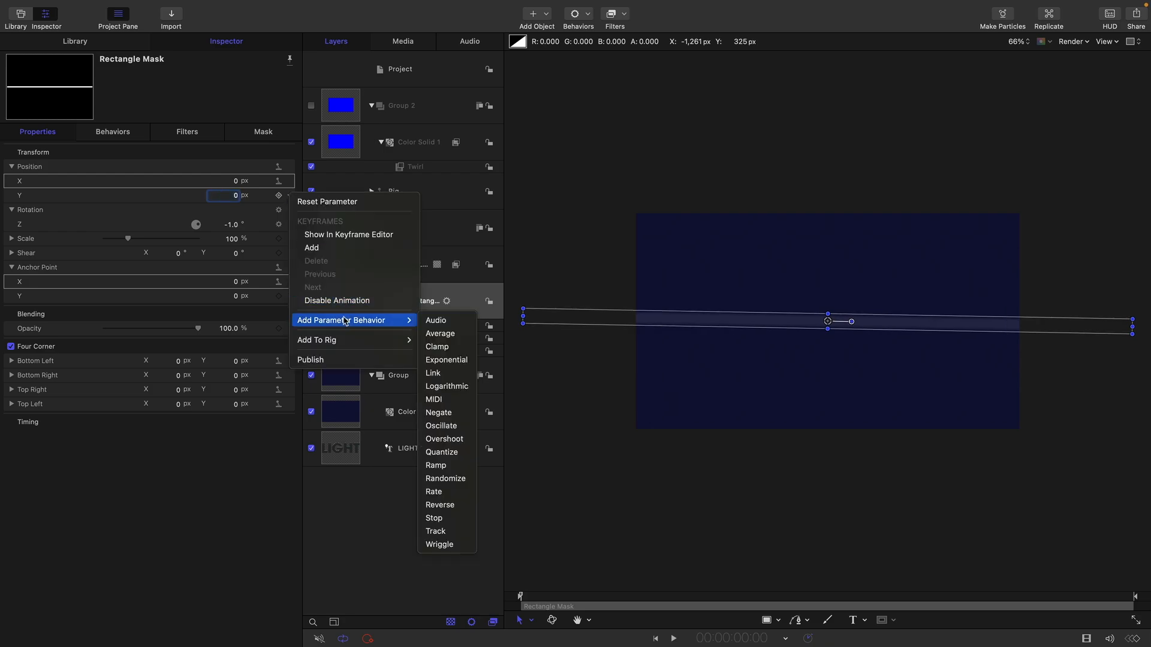
{"action": "left_click", "coordinate": [468, 373]}
{"action": "left_click_drag", "start_coordinate": [347, 142], "coordinate": [219, 180]}
{"action": "left_click", "coordinate": [229, 215]}
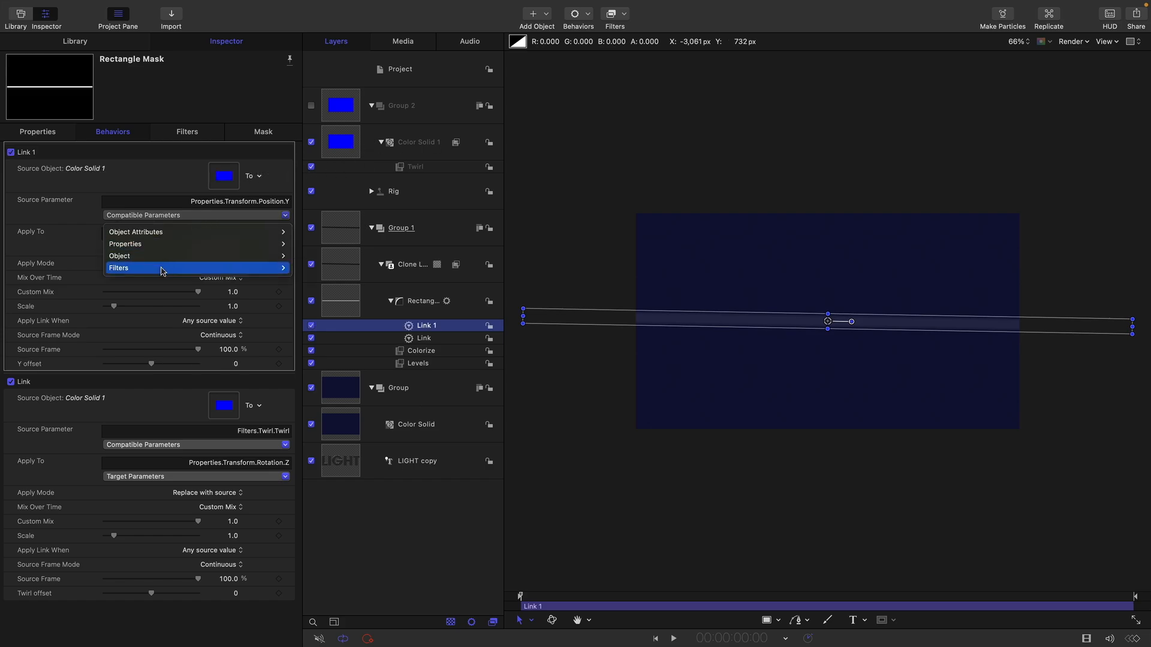
{"action": "mouse_move", "coordinate": [163, 268]}
{"action": "mouse_move", "coordinate": [312, 275]}
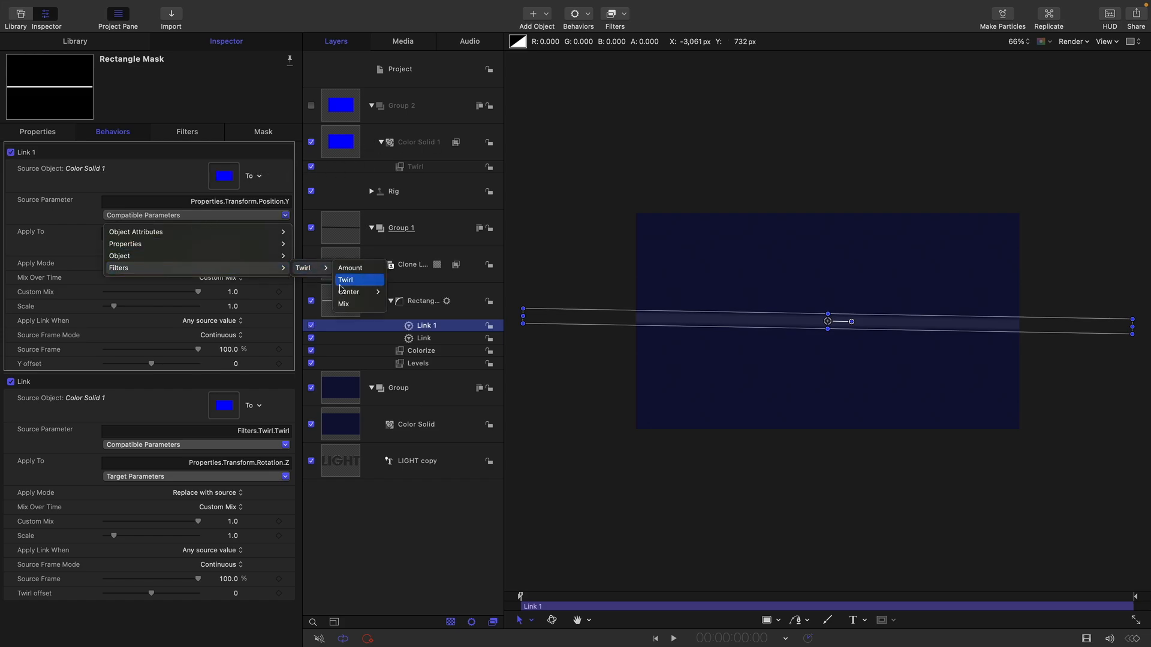
{"action": "mouse_move", "coordinate": [358, 292]}
{"action": "left_click", "coordinate": [396, 308]}
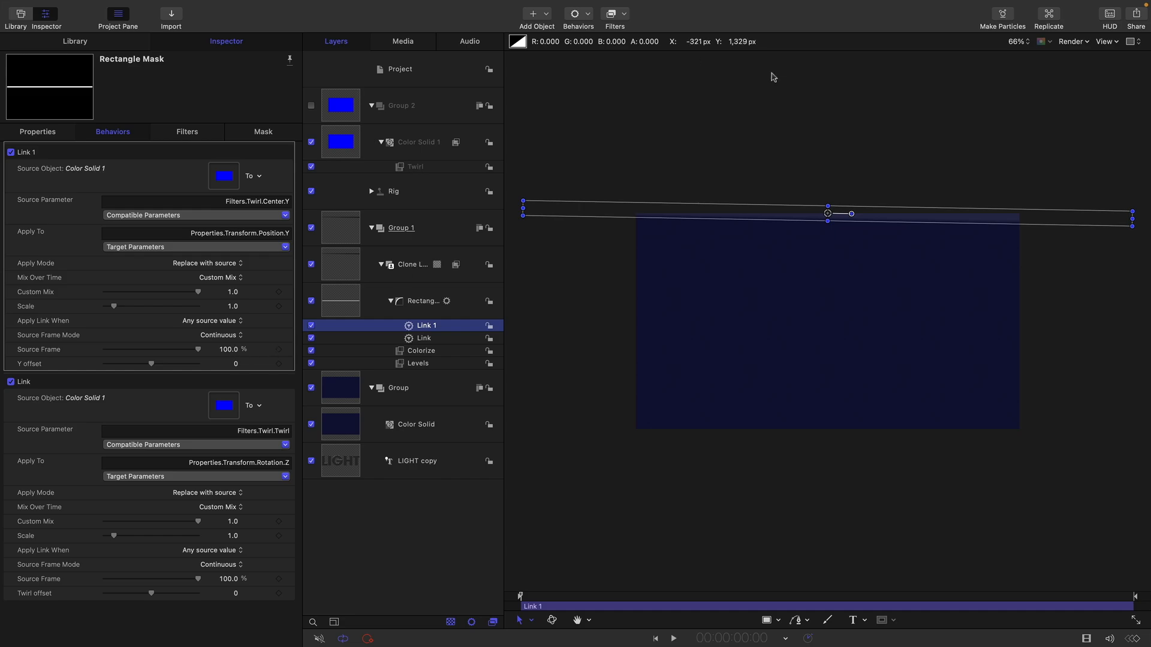
{"action": "left_click", "coordinate": [236, 364]}
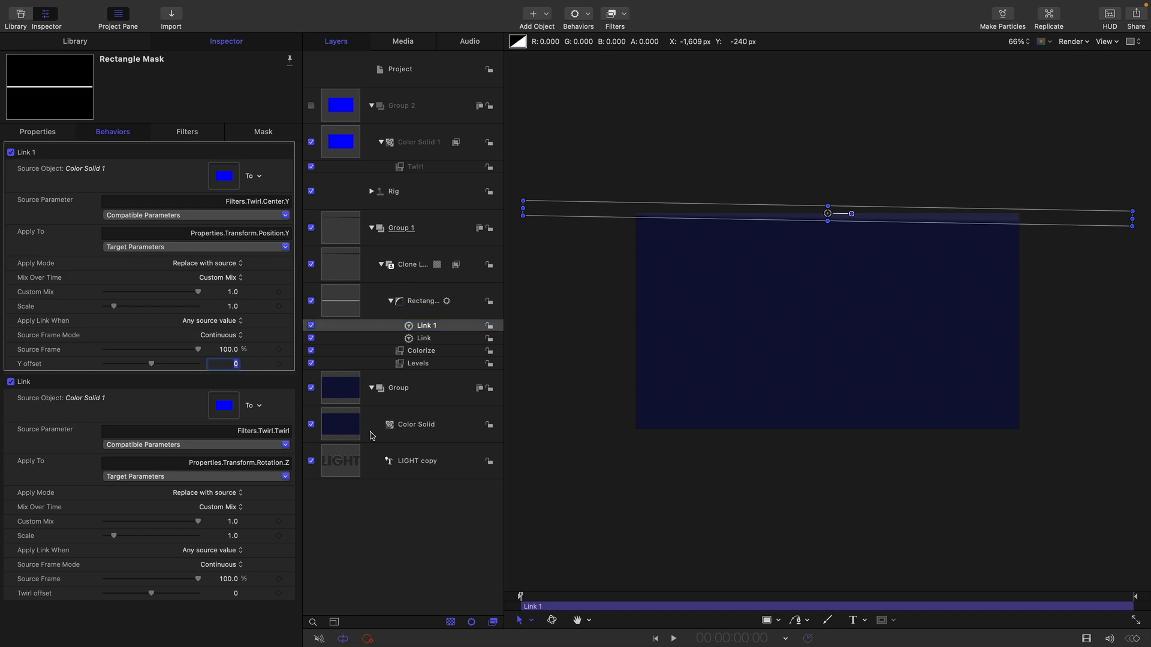
{"action": "key", "text": "Return"}
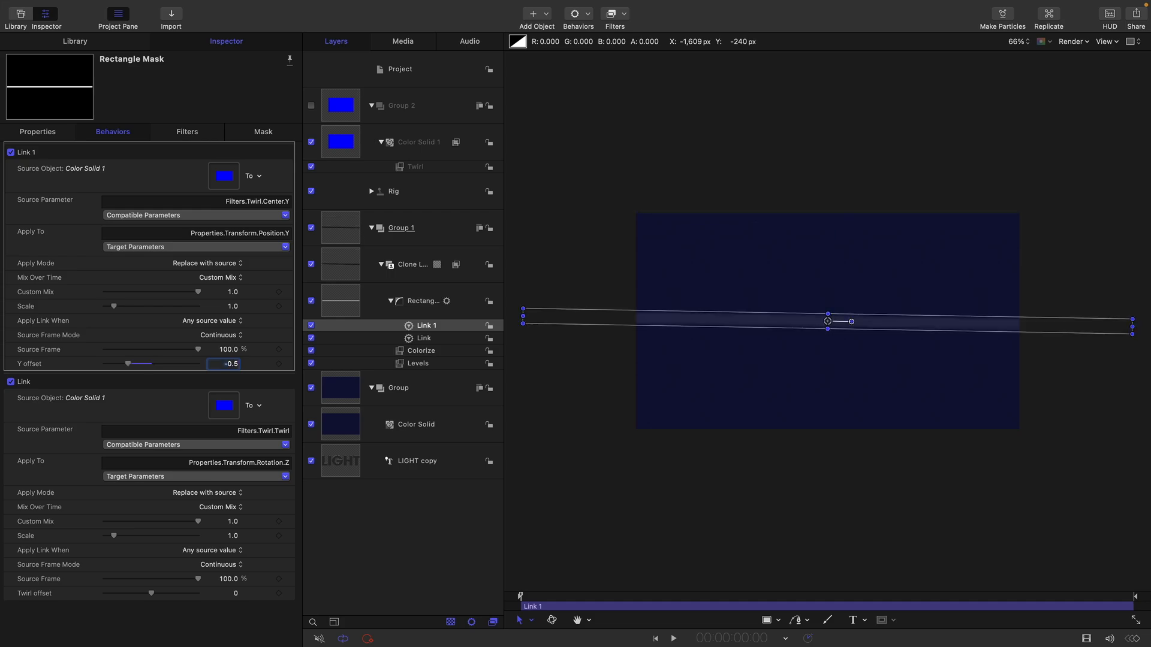
Test the Twirl filter's center control on the canvas, leaving it at about X 132.8 px, Y -5.73 px.
{"action": "left_click", "coordinate": [402, 167]}
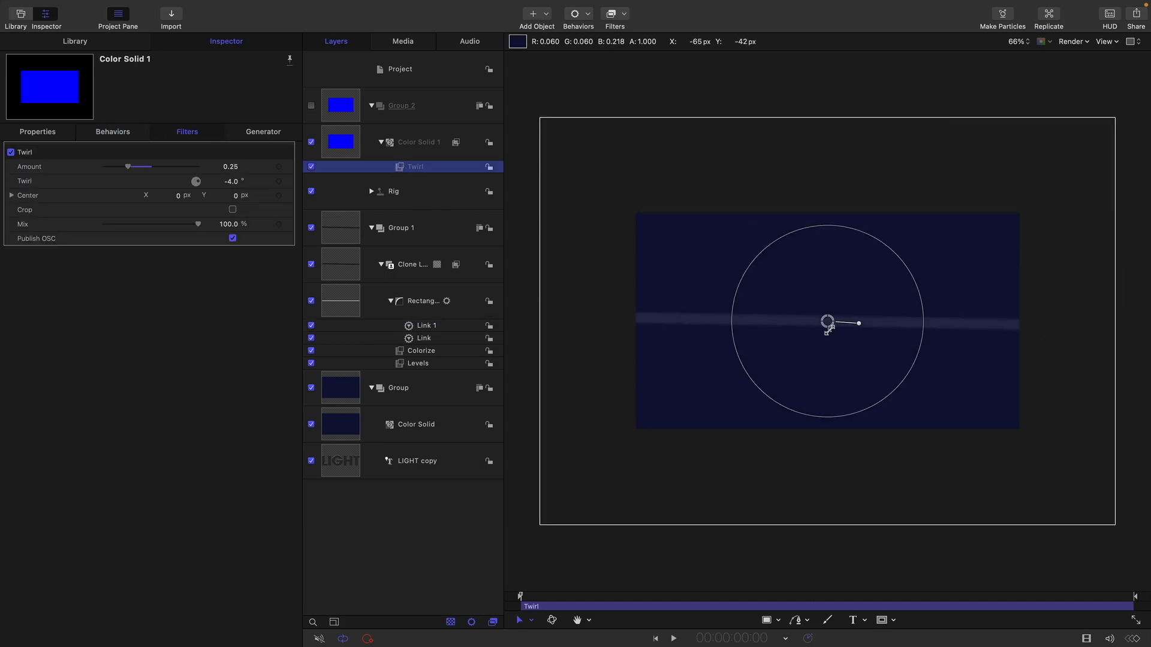
{"action": "left_click_drag", "start_coordinate": [827, 322], "coordinate": [854, 325]}
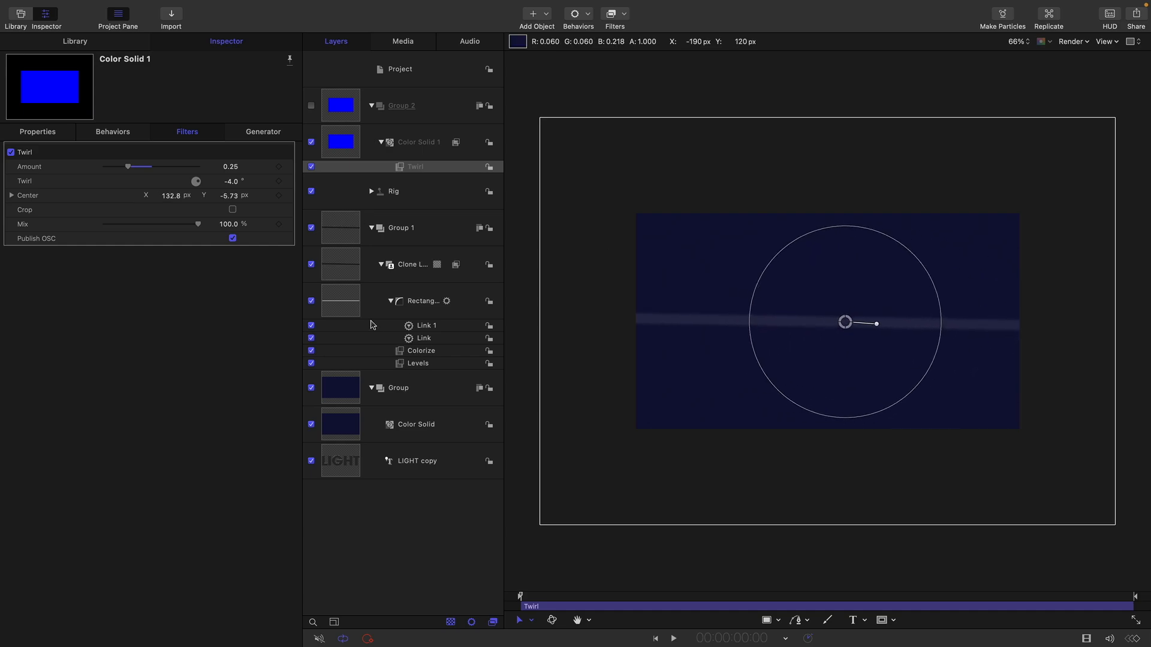
Try a Y scale of 180% on the Rectangle Mask and set it back to 100%.
{"action": "left_click", "coordinate": [348, 307]}
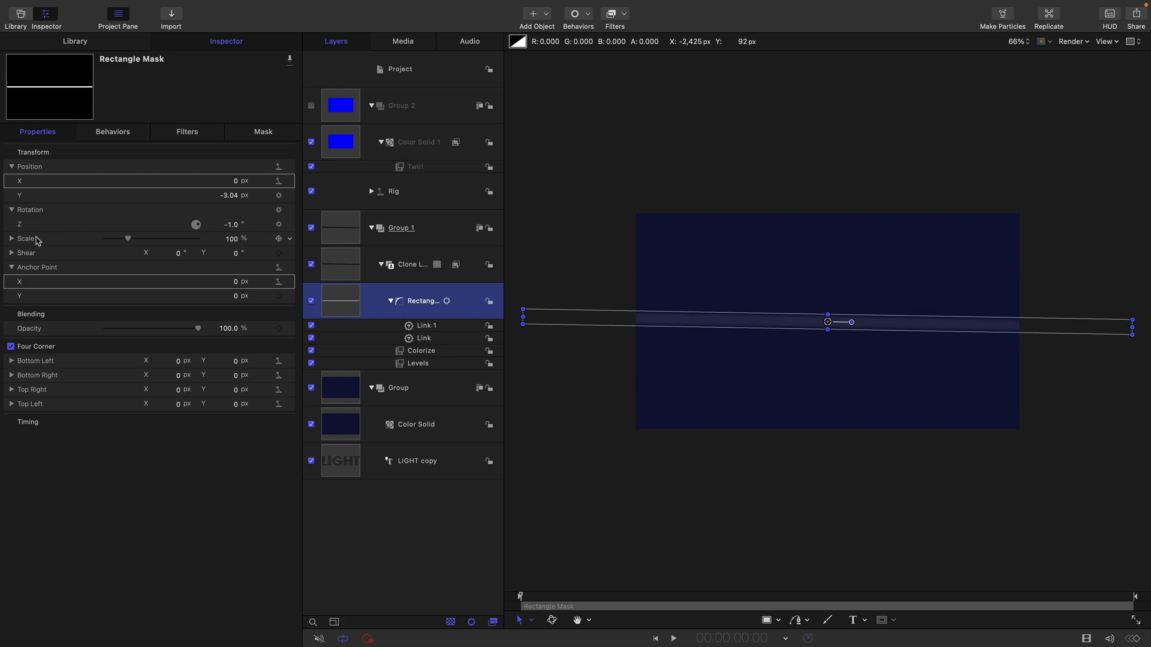
{"action": "left_click", "coordinate": [12, 239]}
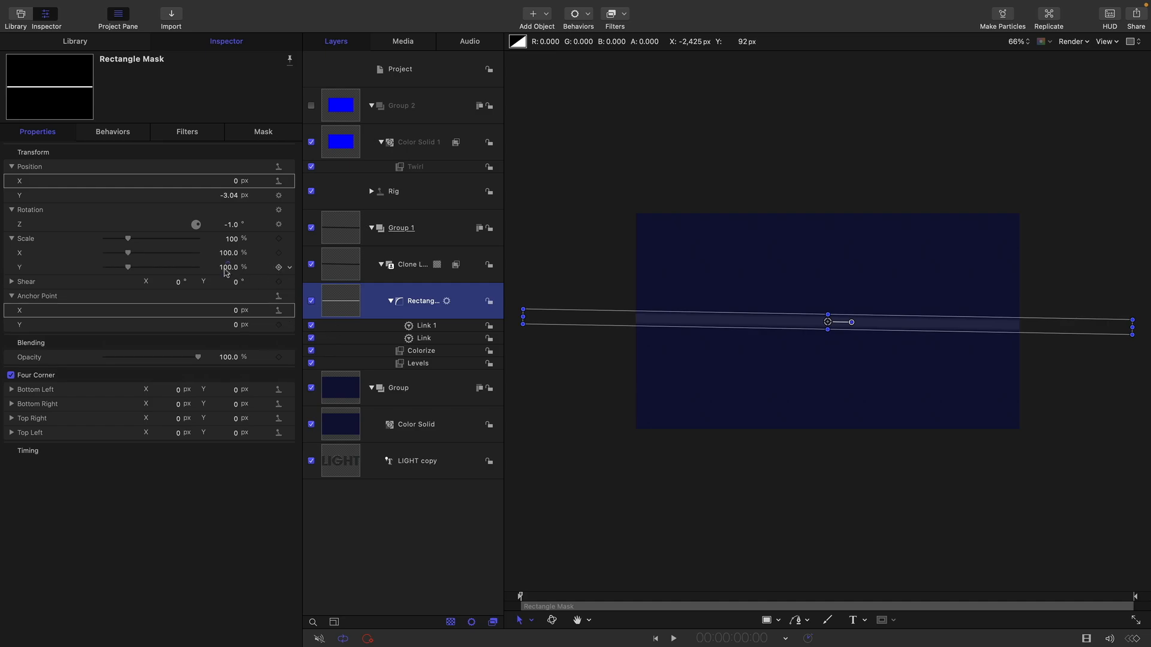
{"action": "left_click_drag", "start_coordinate": [228, 267], "coordinate": [228, 267]}
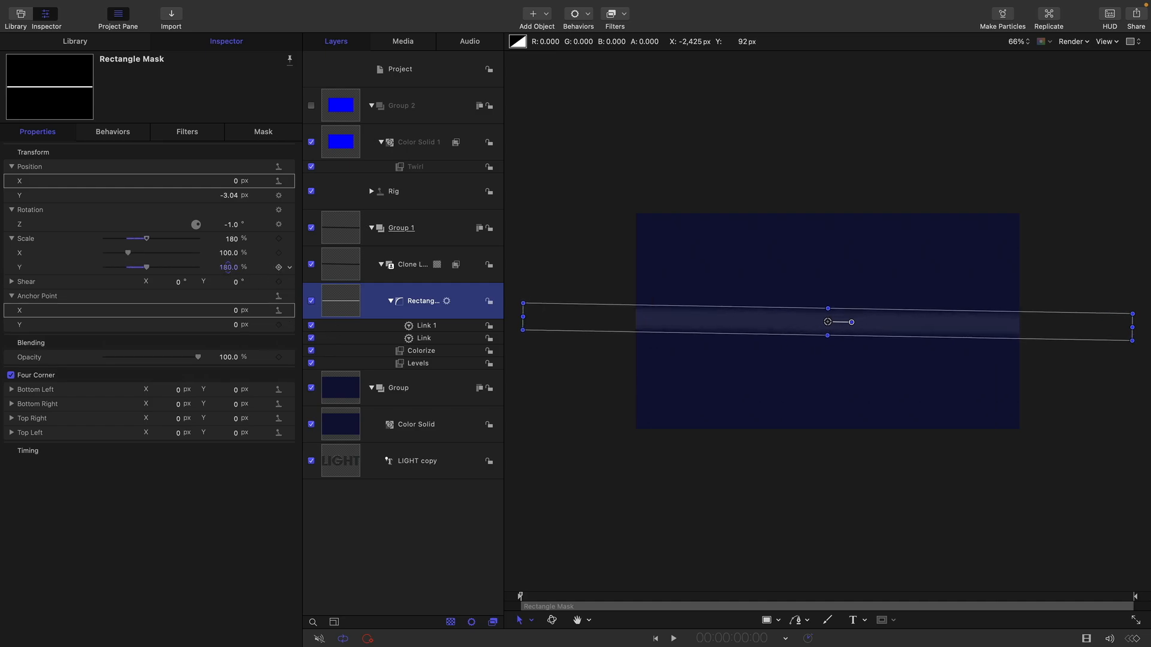
{"action": "left_click", "coordinate": [228, 267]}
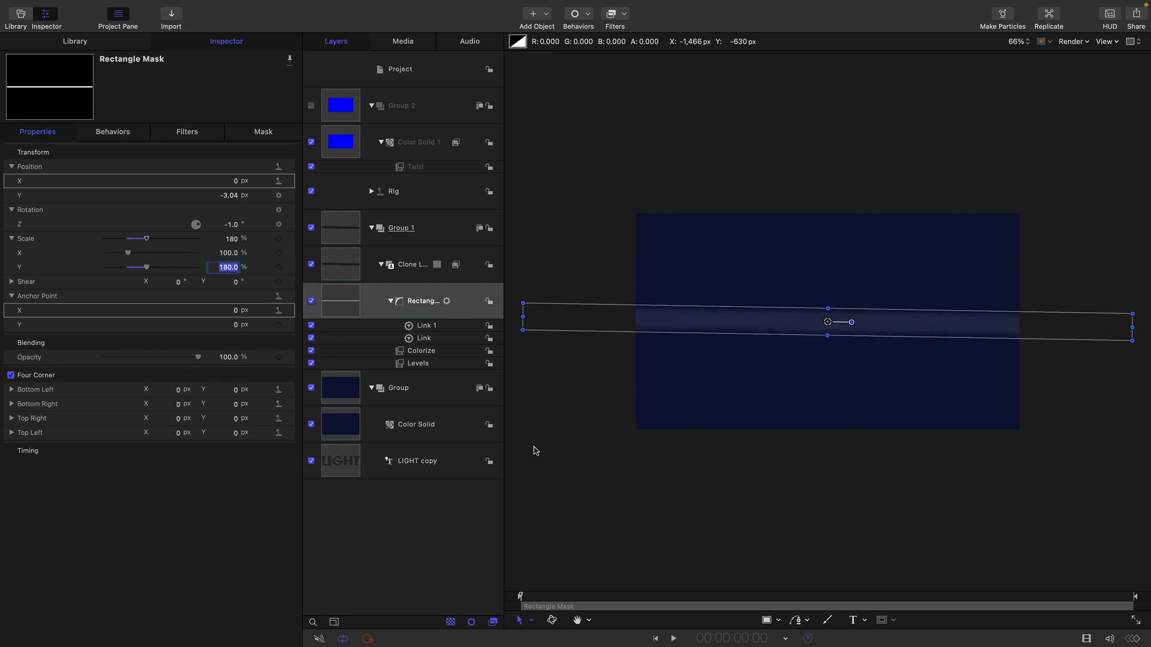
{"action": "type", "text": "100"}
{"action": "key", "text": "Return"}
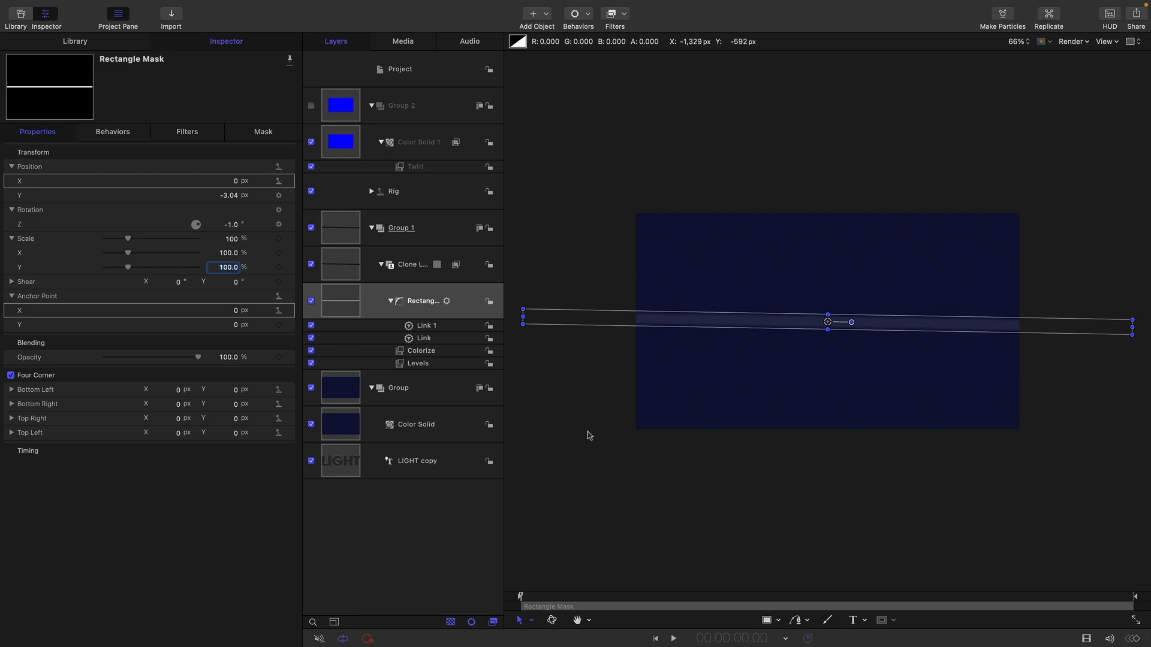
Reset the Rectangle Mask's Height in its mask controls and set it to 0.
{"action": "left_click", "coordinate": [262, 132]}
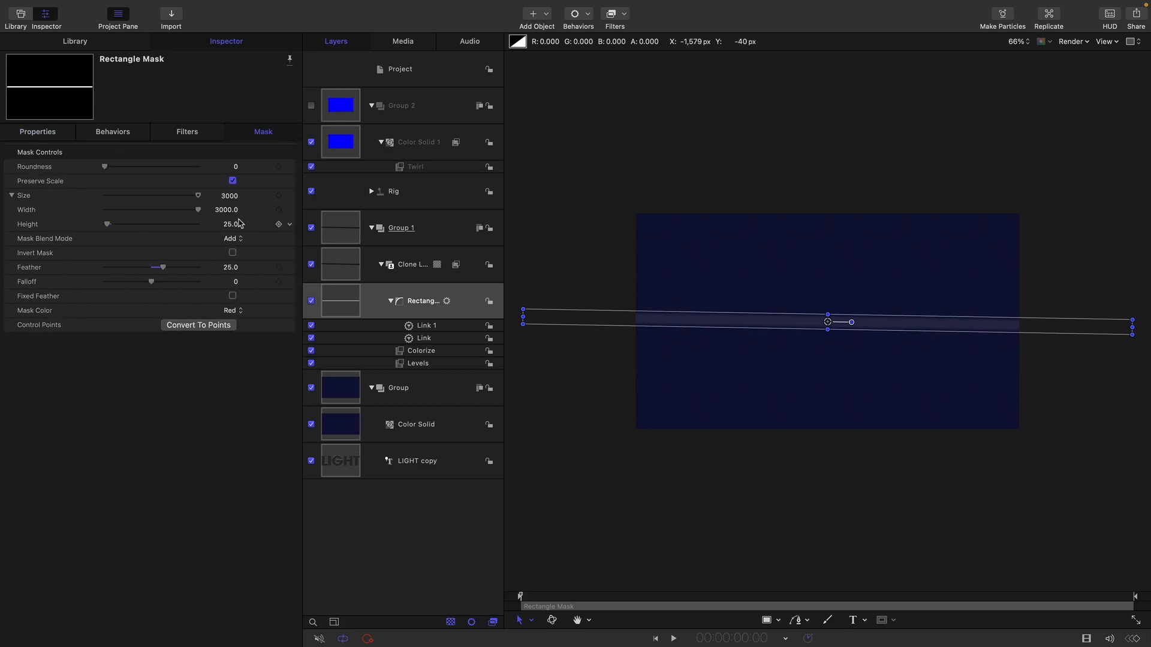
{"action": "left_click", "coordinate": [290, 225]}
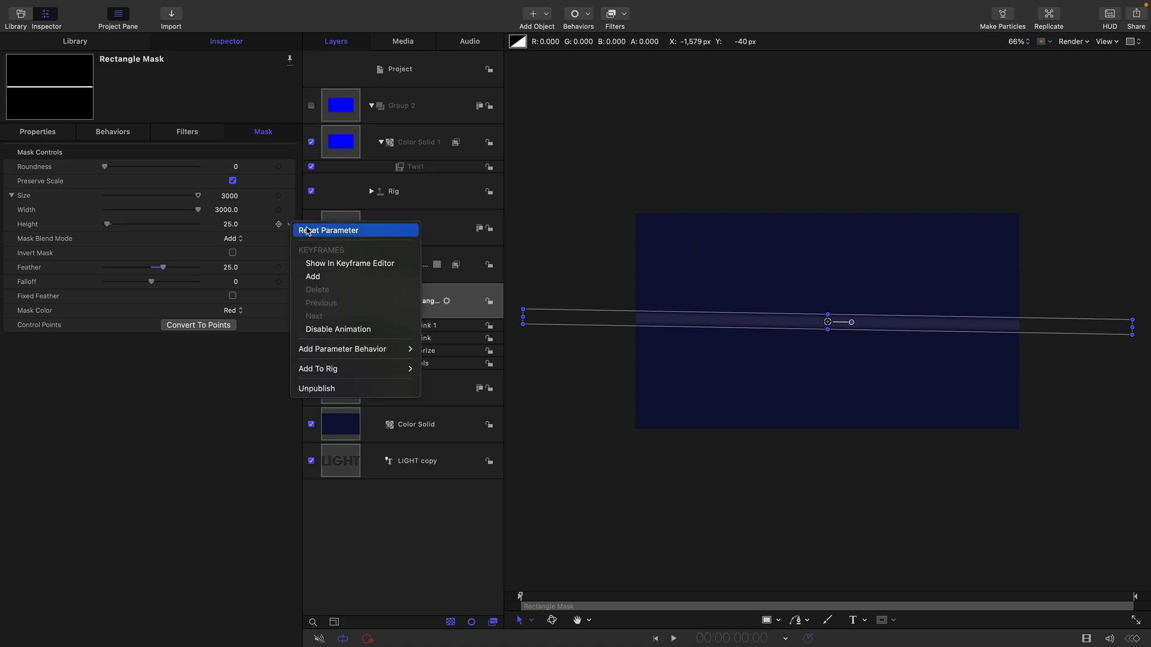
{"action": "left_click", "coordinate": [303, 229]}
{"action": "left_click", "coordinate": [230, 225]}
{"action": "type", "text": "0"}
{"action": "key", "text": "Return"}
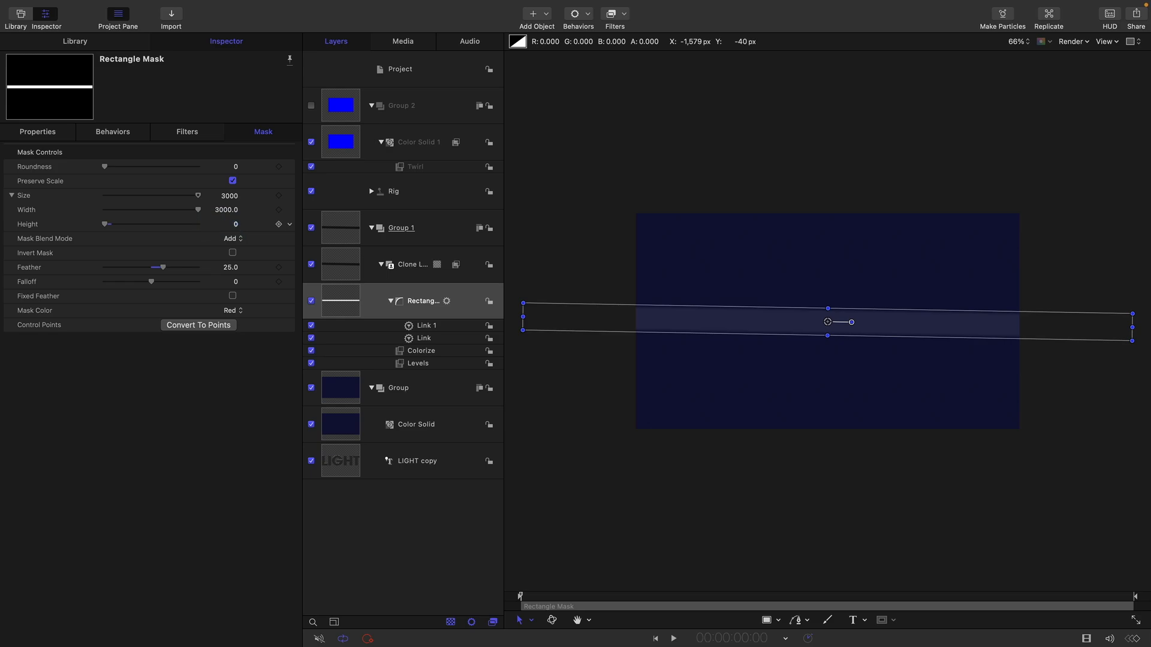
Link the Rectangle Mask's Height to Color Solid 1's Twirl Amount with a Link parameter behavior.
{"action": "left_click", "coordinate": [290, 224]}
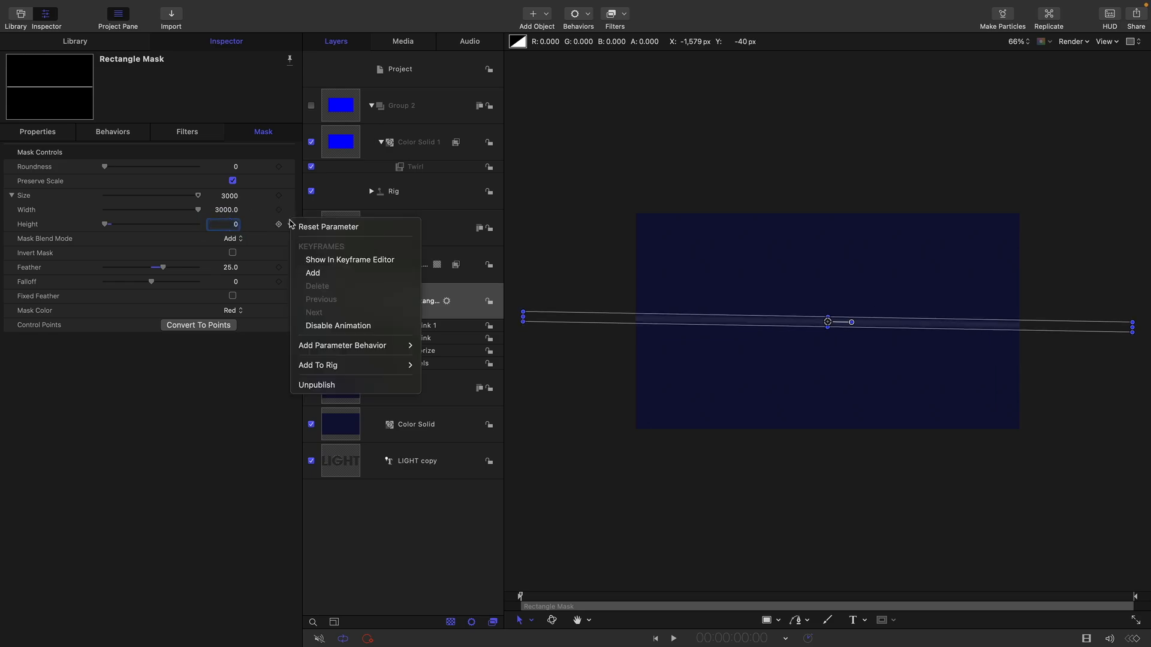
{"action": "mouse_move", "coordinate": [358, 351]}
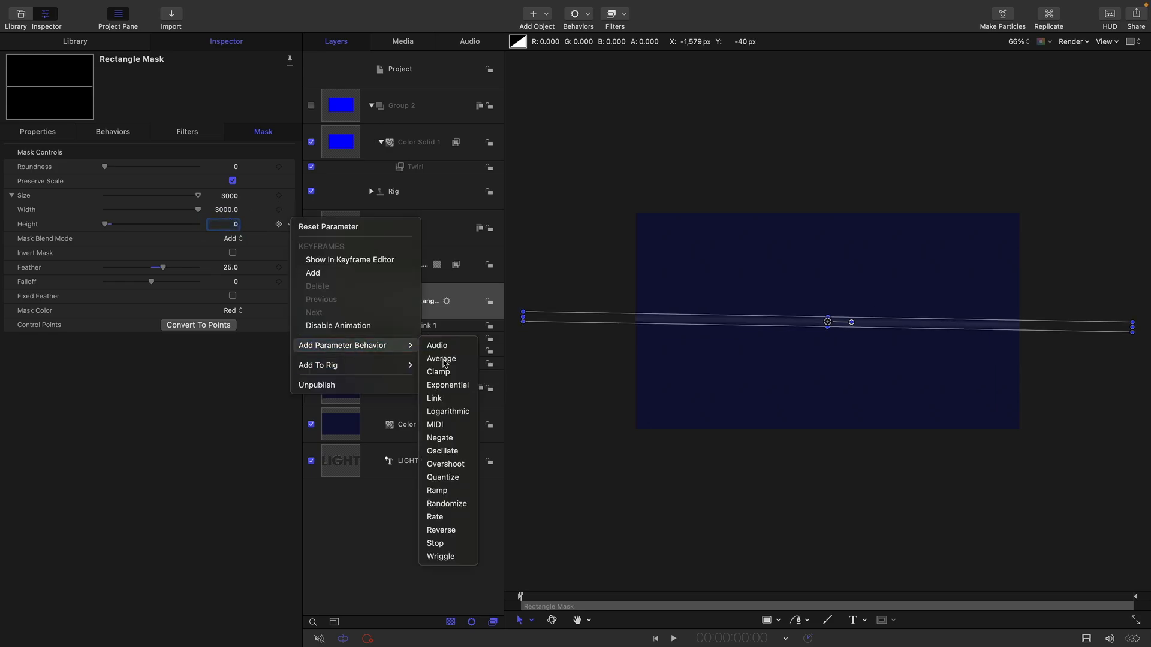
{"action": "left_click", "coordinate": [449, 402]}
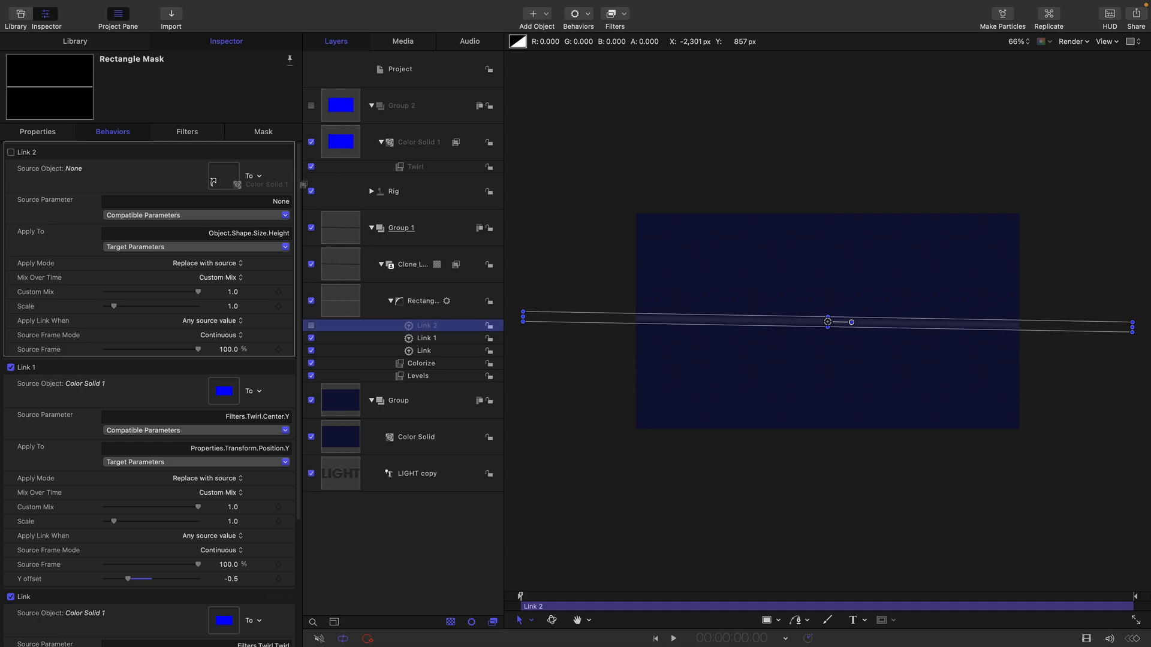
{"action": "left_click", "coordinate": [240, 215]}
{"action": "mouse_move", "coordinate": [155, 268]}
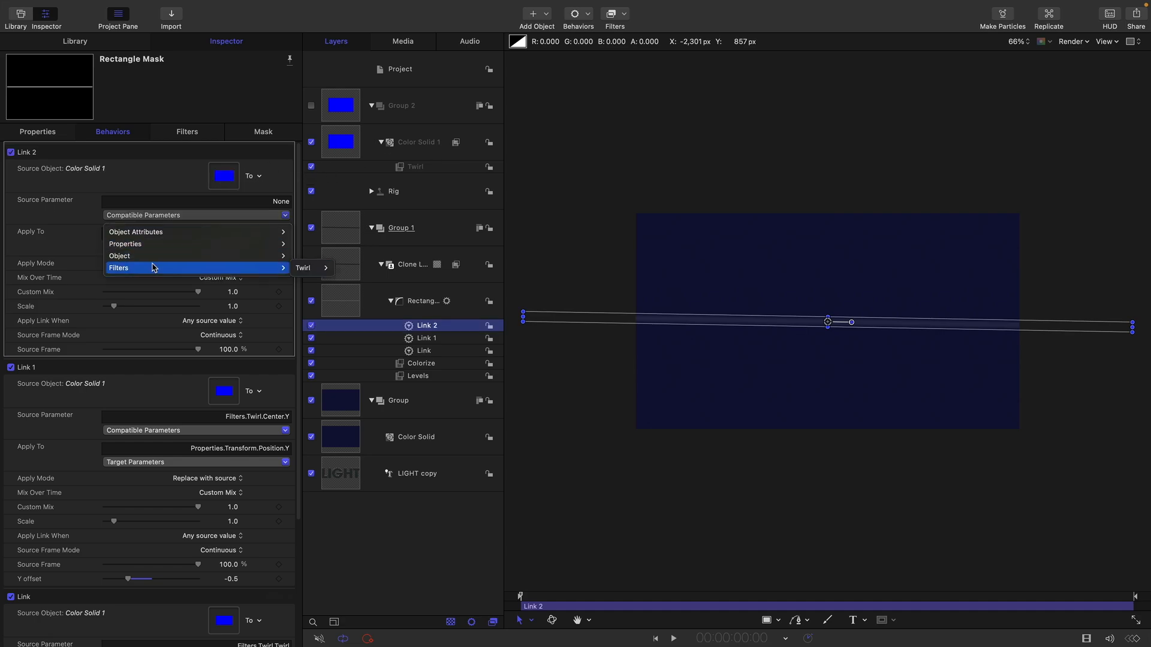
{"action": "left_click", "coordinate": [354, 273]}
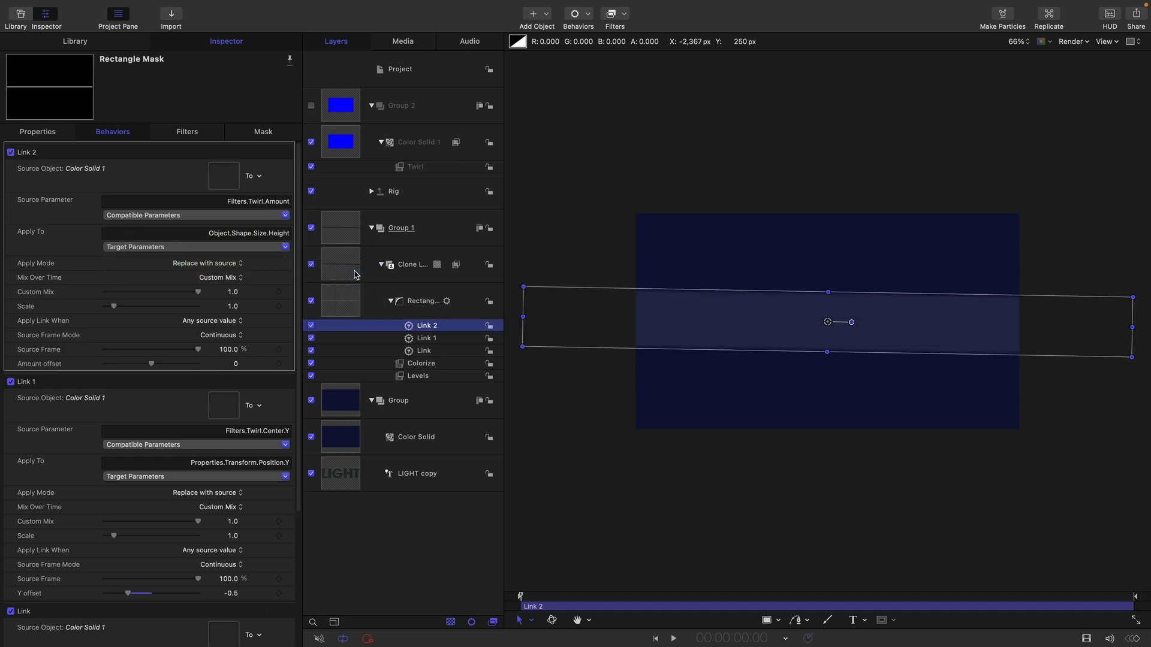
Enlarge the Twirl radius on the canvas to an Amount of about 0.29 and set the height link's Scale to 4.
{"action": "left_click", "coordinate": [400, 171]}
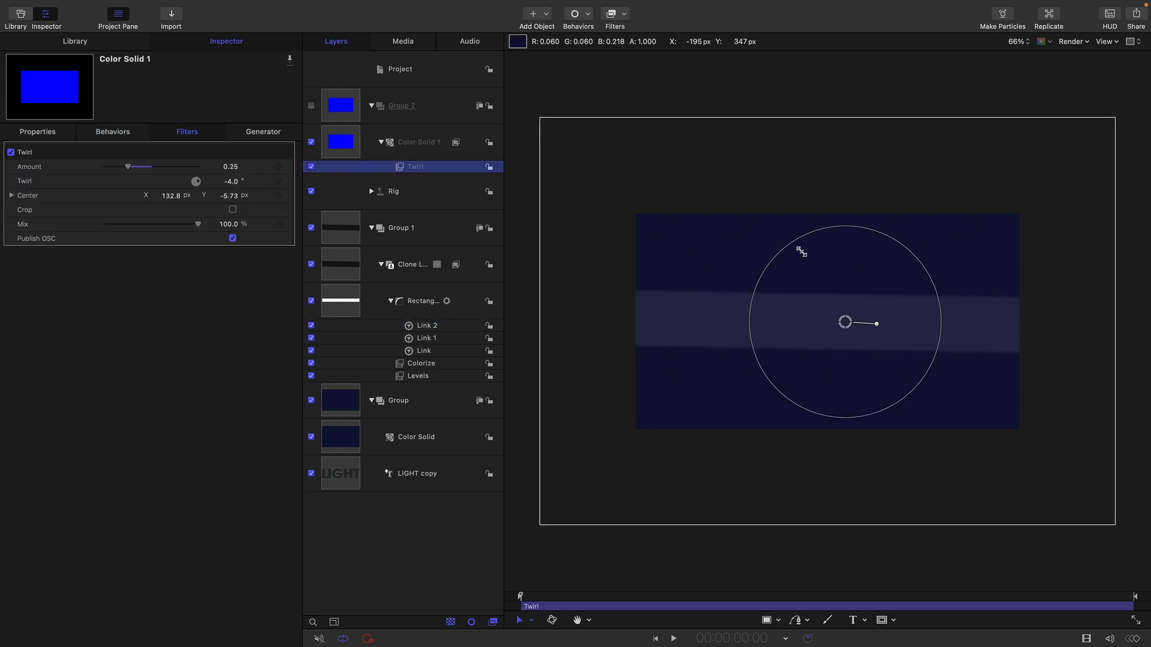
{"action": "left_click_drag", "start_coordinate": [878, 233], "coordinate": [900, 226]}
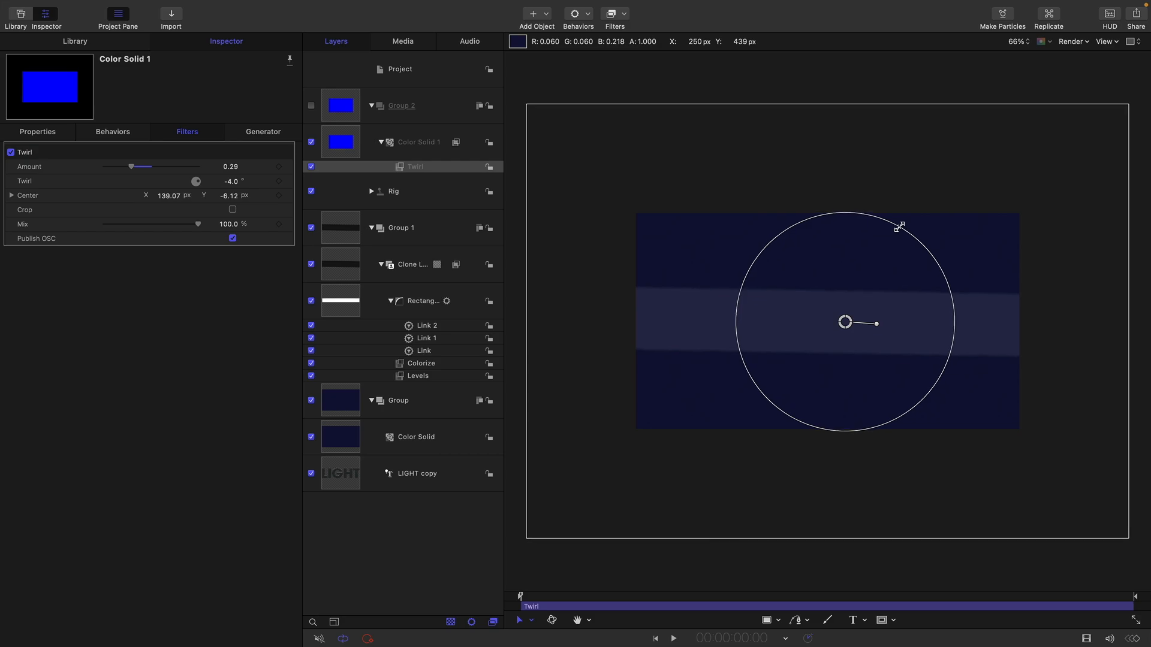
{"action": "left_click", "coordinate": [409, 326]}
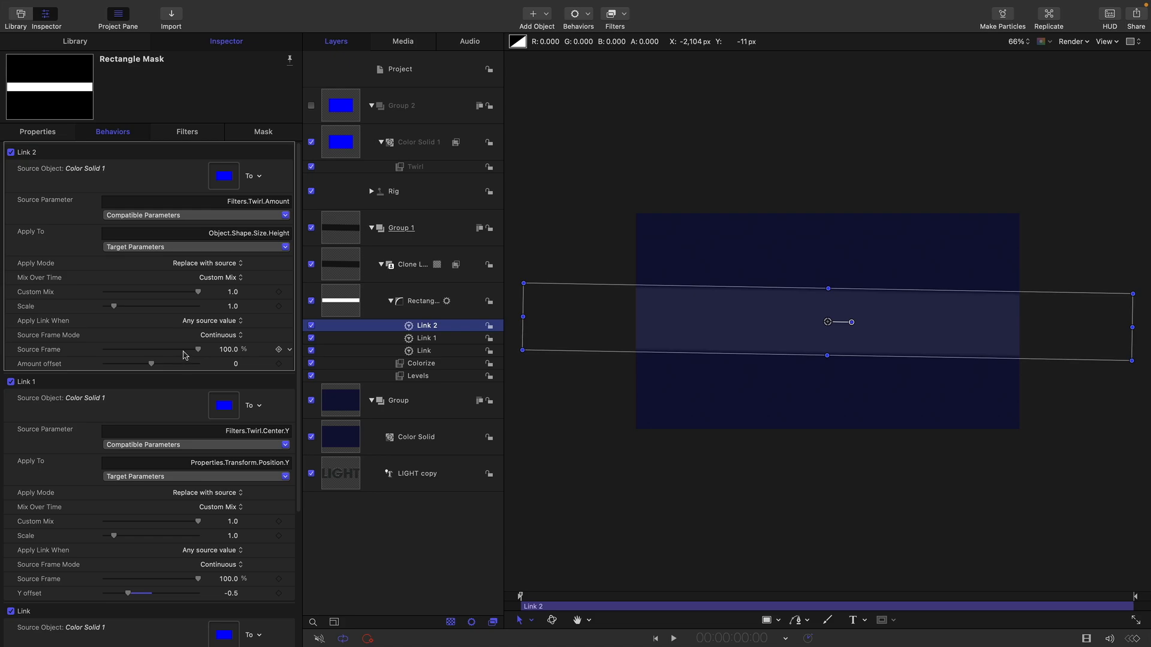
{"action": "left_click_drag", "start_coordinate": [234, 308], "coordinate": [234, 296]}
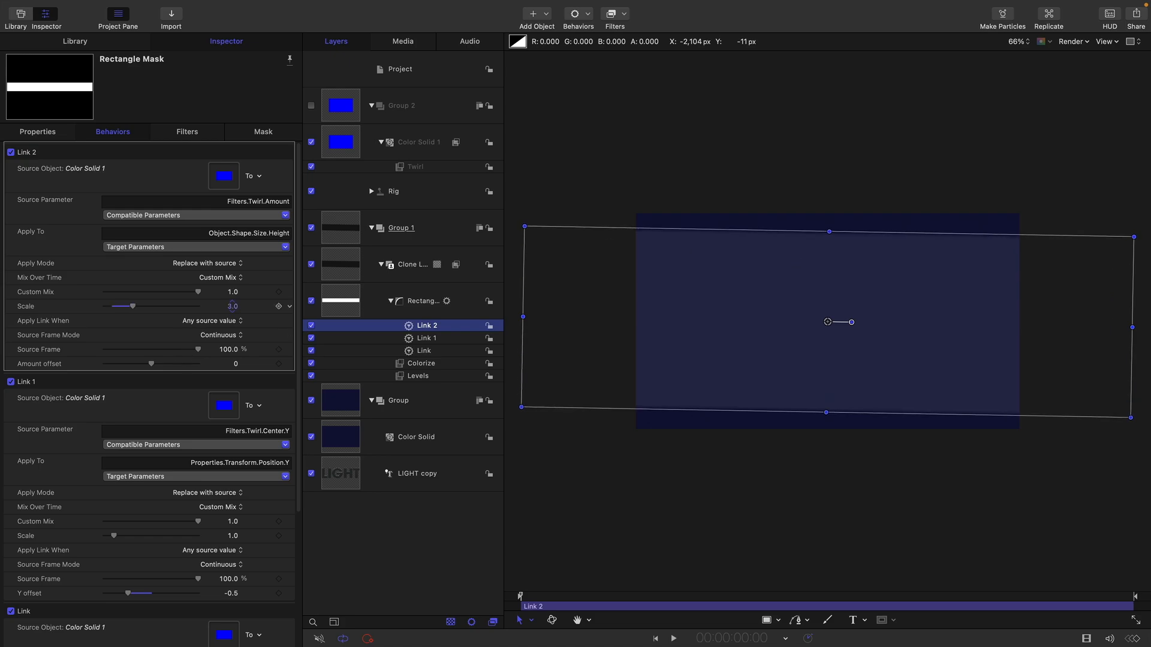
{"action": "left_click", "coordinate": [232, 306]}
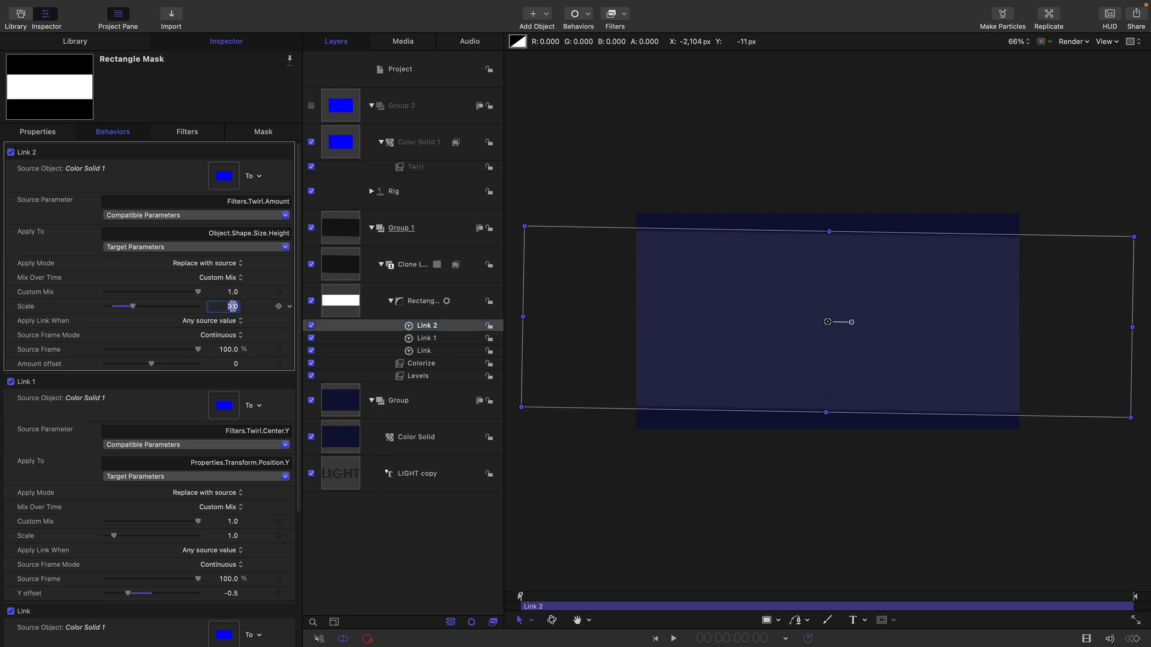
{"action": "type", "text": "4"}
{"action": "key", "text": "Return"}
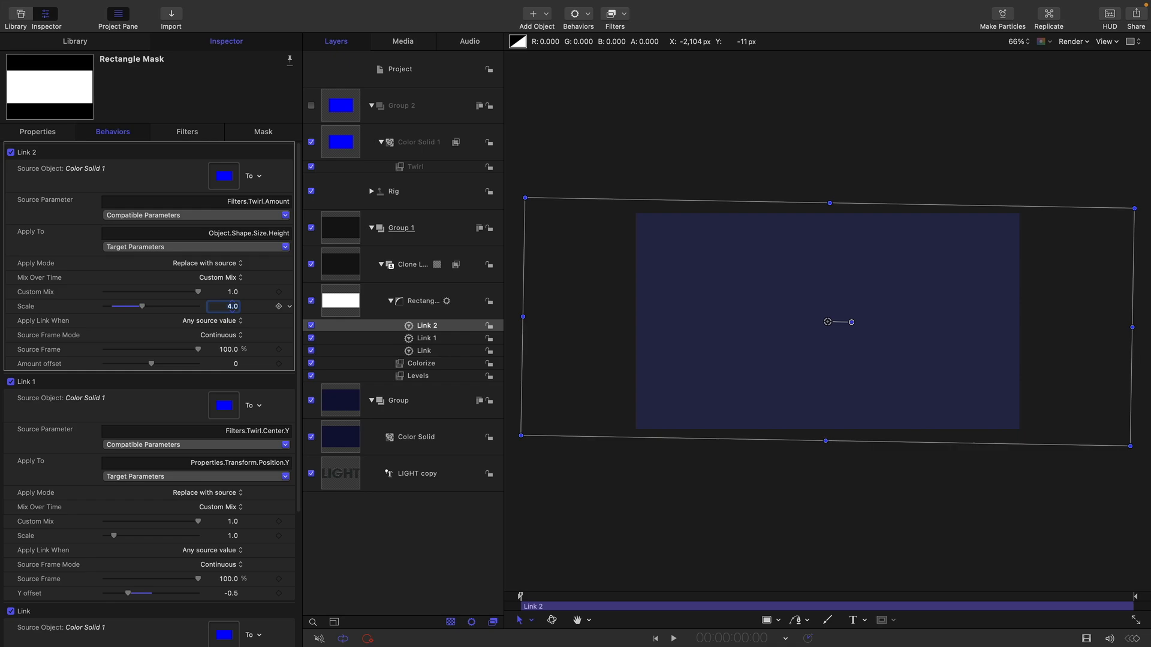
Test the Twirl radius on the canvas, try an Amount of 0.1, and set the Amount to 0.
{"action": "left_click", "coordinate": [396, 170]}
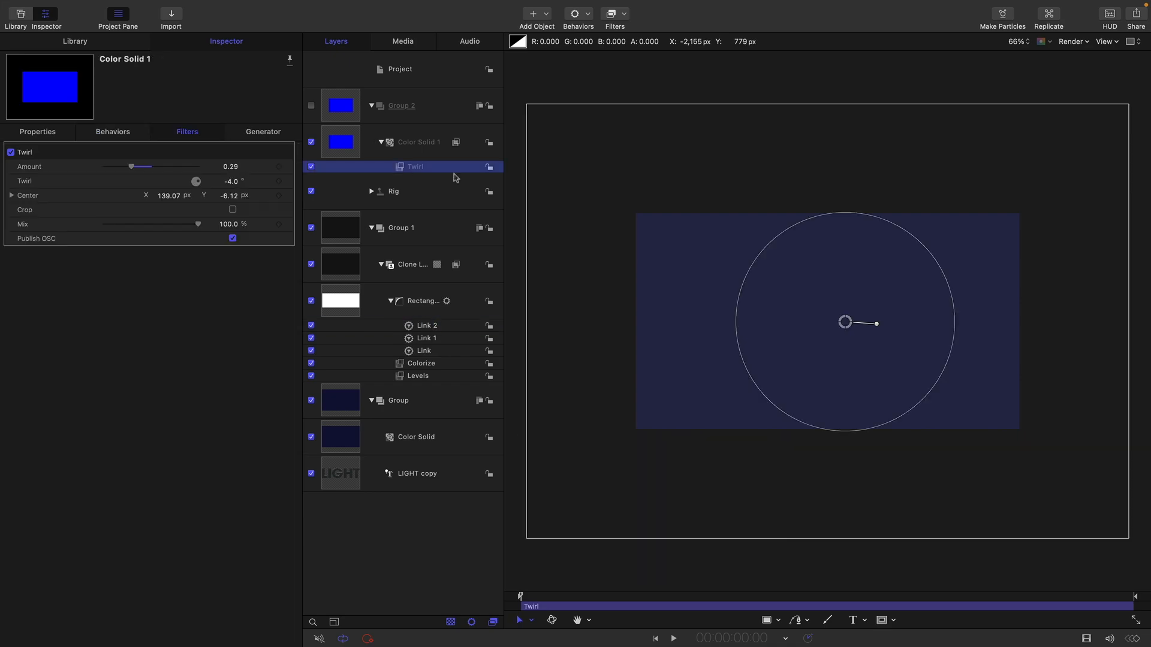
{"action": "left_click_drag", "start_coordinate": [893, 244], "coordinate": [876, 323]}
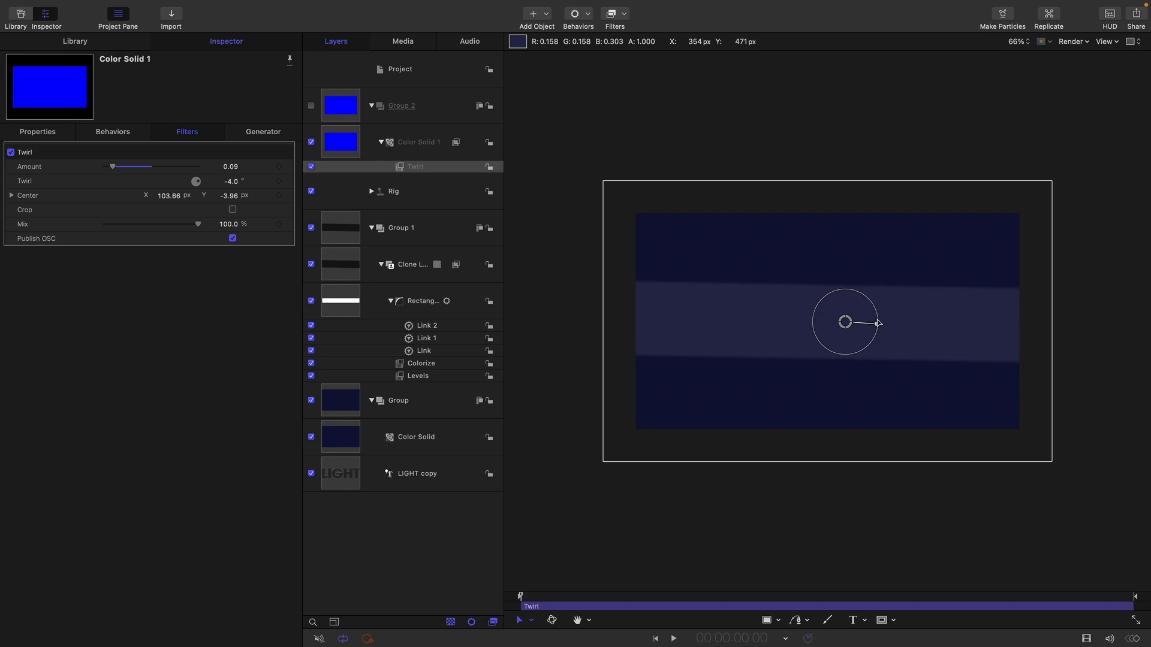
{"action": "left_click", "coordinate": [230, 167]}
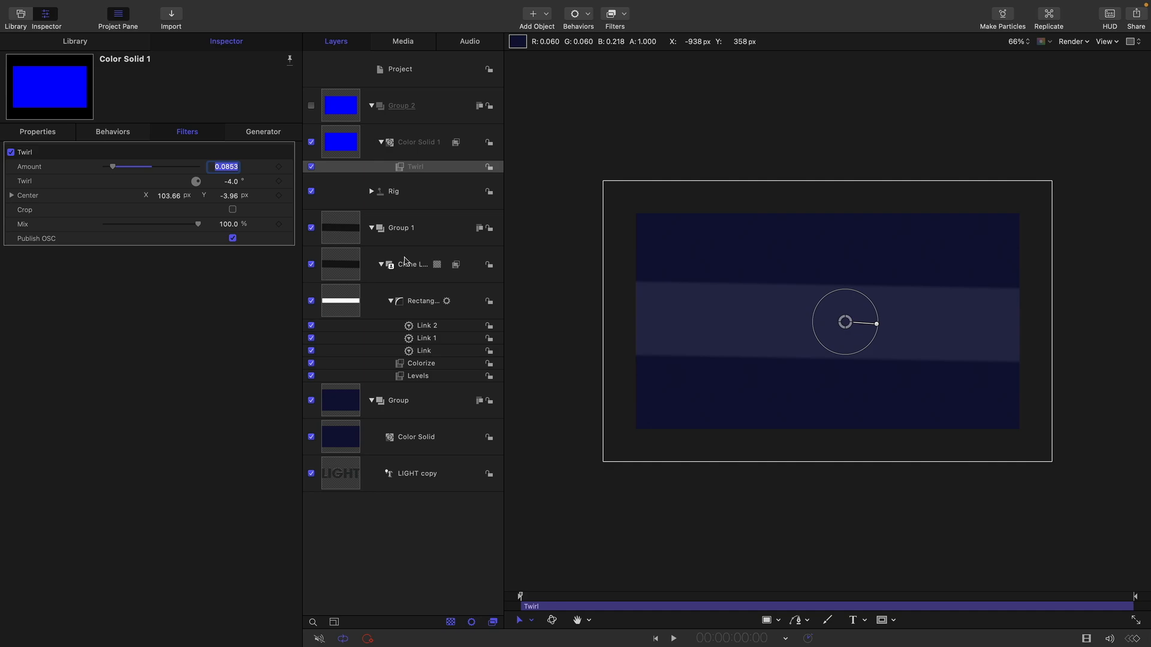
{"action": "type", "text": "0.1"}
{"action": "key", "text": "Return"}
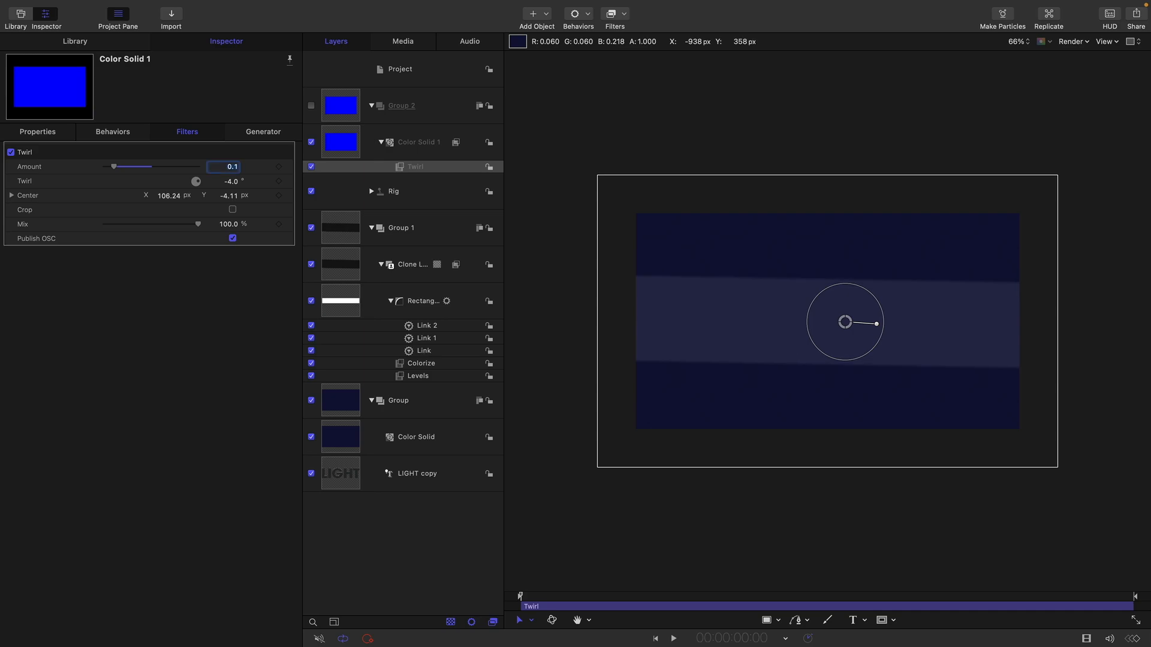
{"action": "type", "text": "0"}
{"action": "key", "text": "Return"}
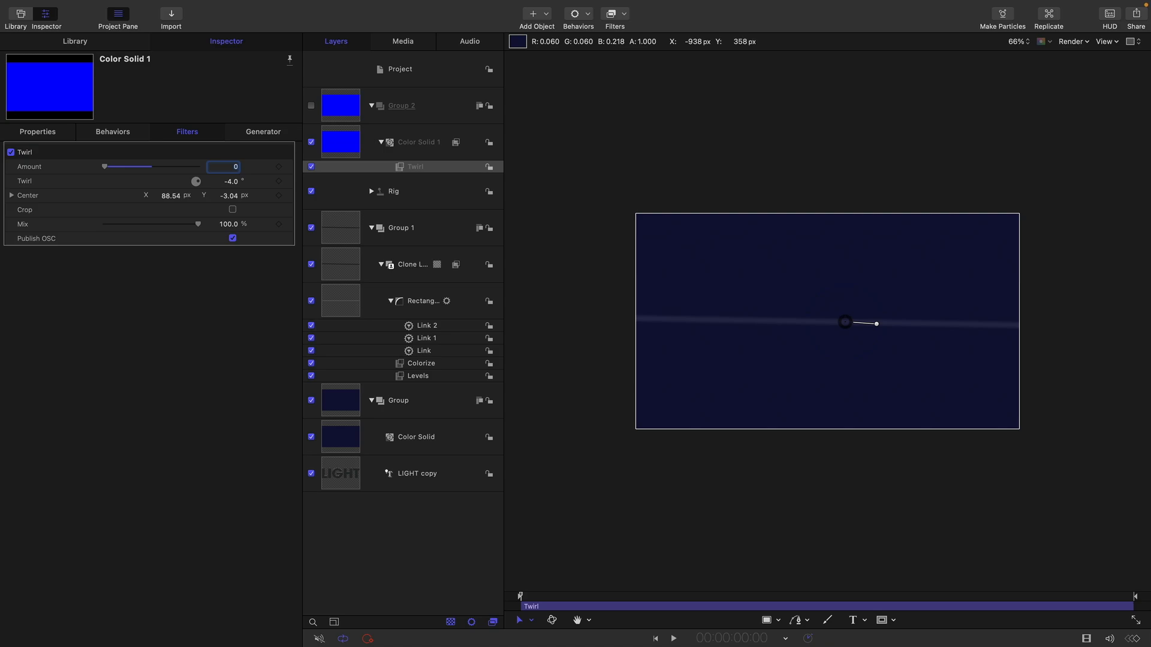
Publish the Twirl filter's Amount and unpublish the project's Height.Size parameter.
{"action": "left_click_drag", "start_coordinate": [105, 167], "coordinate": [102, 175]}
{"action": "left_click", "coordinate": [291, 170]}
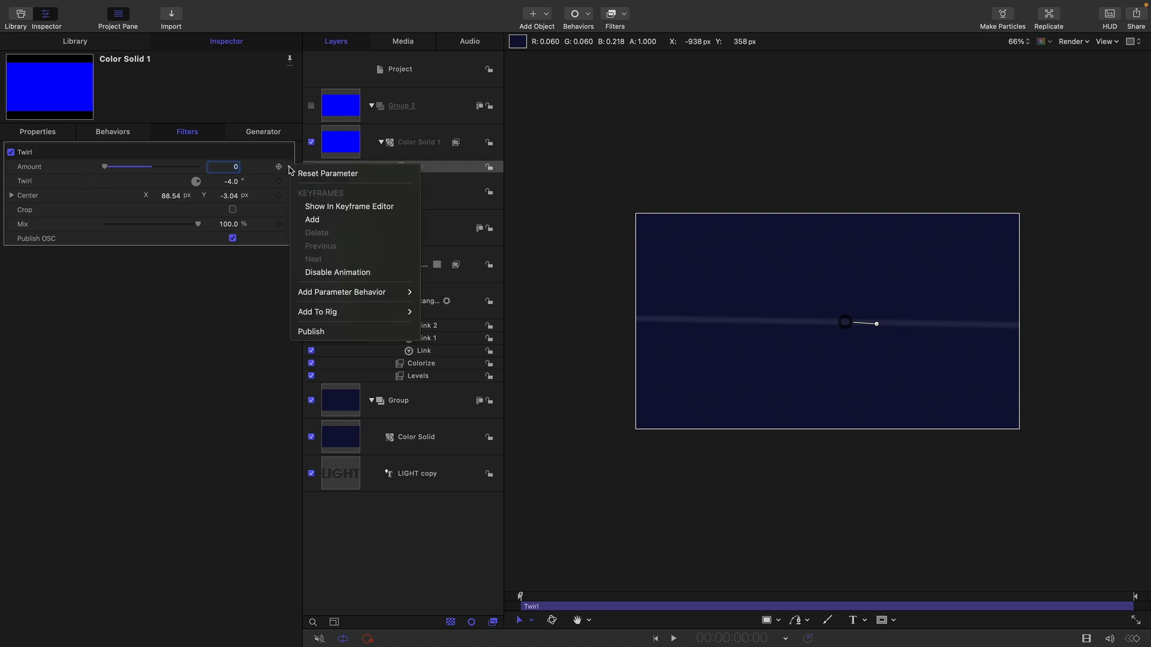
{"action": "left_click", "coordinate": [329, 331]}
{"action": "left_click", "coordinate": [423, 72]}
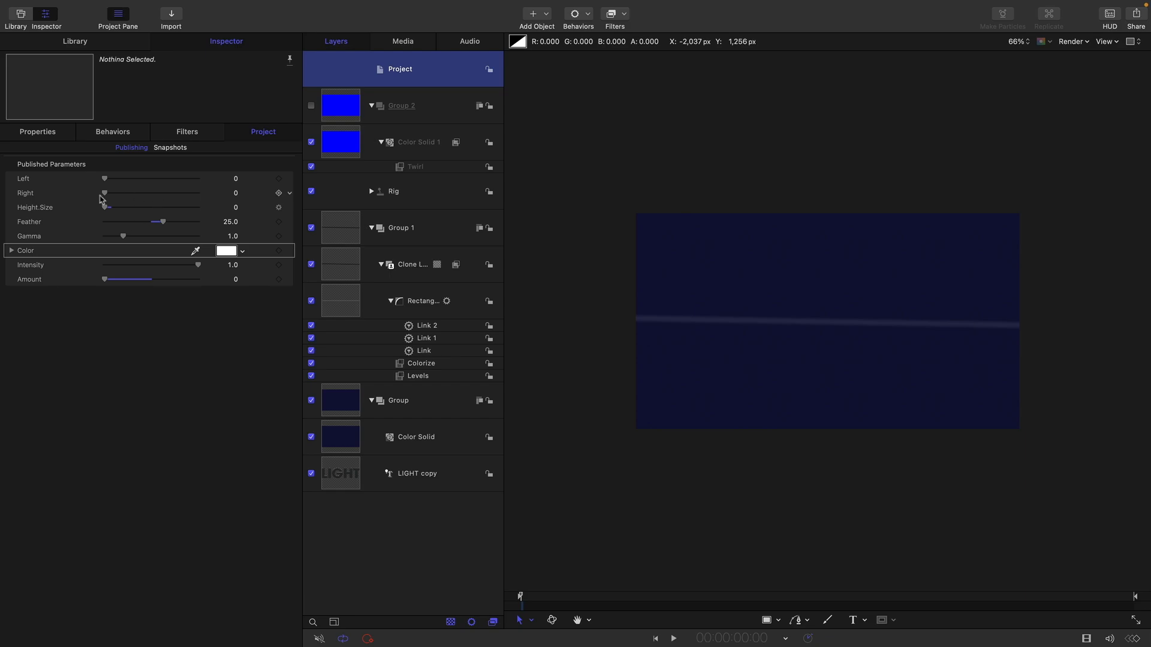
{"action": "left_click", "coordinate": [286, 207]}
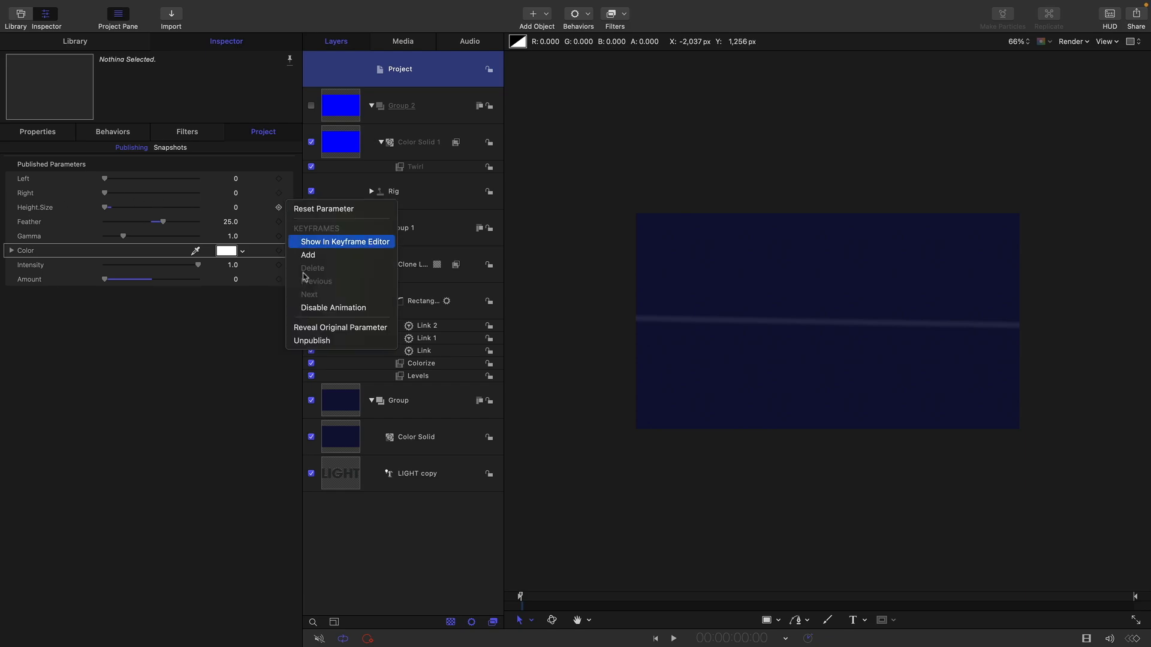
{"action": "left_click", "coordinate": [331, 341]}
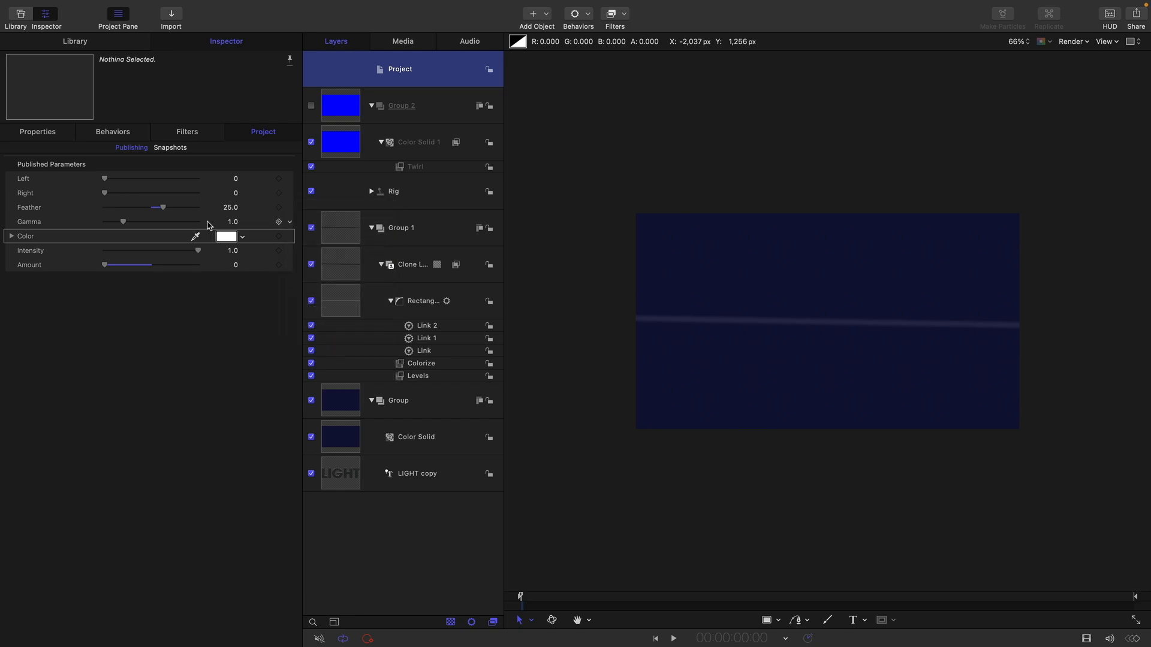
Rename the published Amount parameter as Height, place it directly above Feather, and set Feather to 25.
{"action": "double_click", "coordinate": [31, 265]}
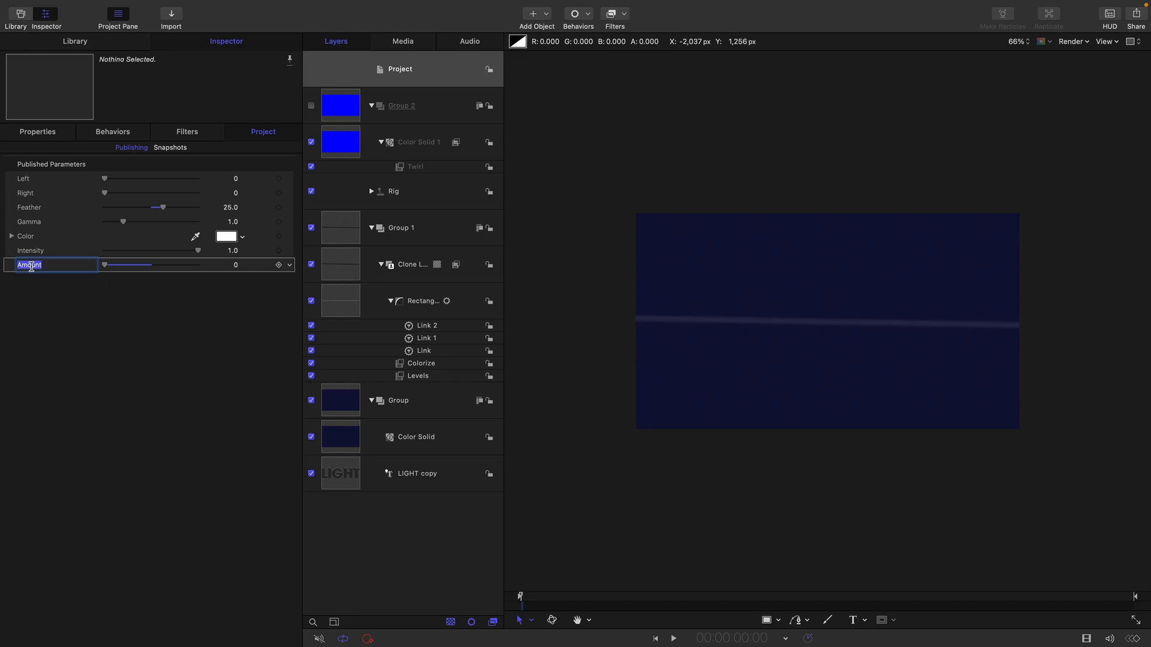
{"action": "type", "text": "Height"}
{"action": "left_click_drag", "start_coordinate": [24, 268], "coordinate": [165, 227]}
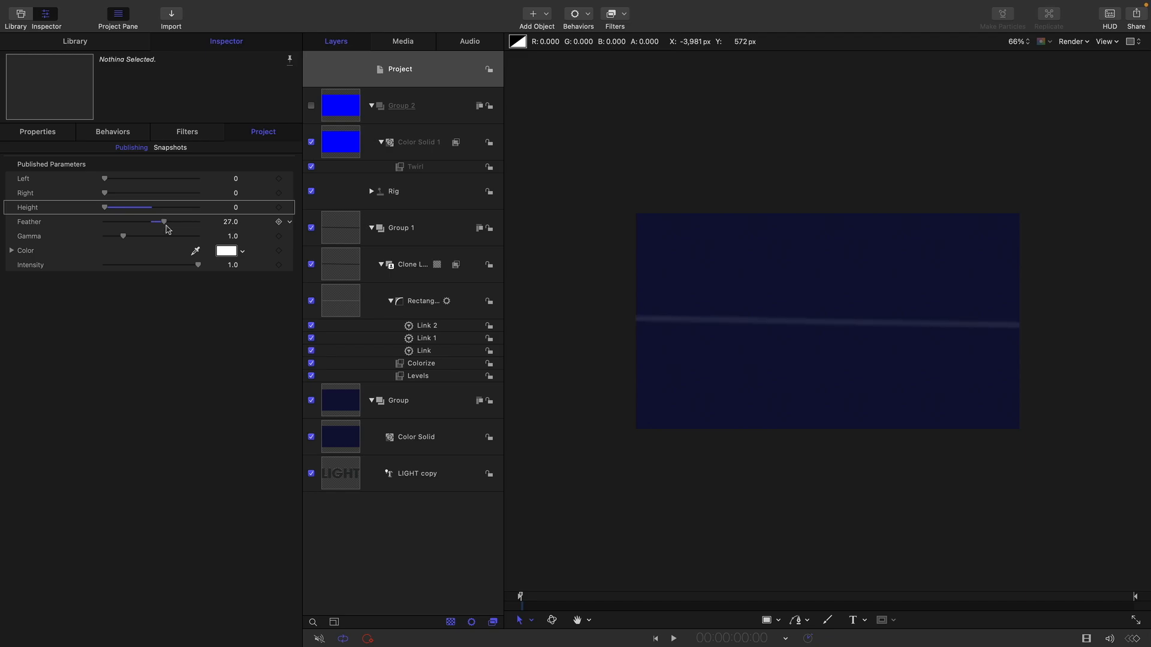
{"action": "left_click", "coordinate": [235, 224]}
{"action": "type", "text": "25"}
Try the published Height at about 0.11 and at 0.1, and set it back to 0.
{"action": "left_click_drag", "start_coordinate": [104, 207], "coordinate": [115, 208]}
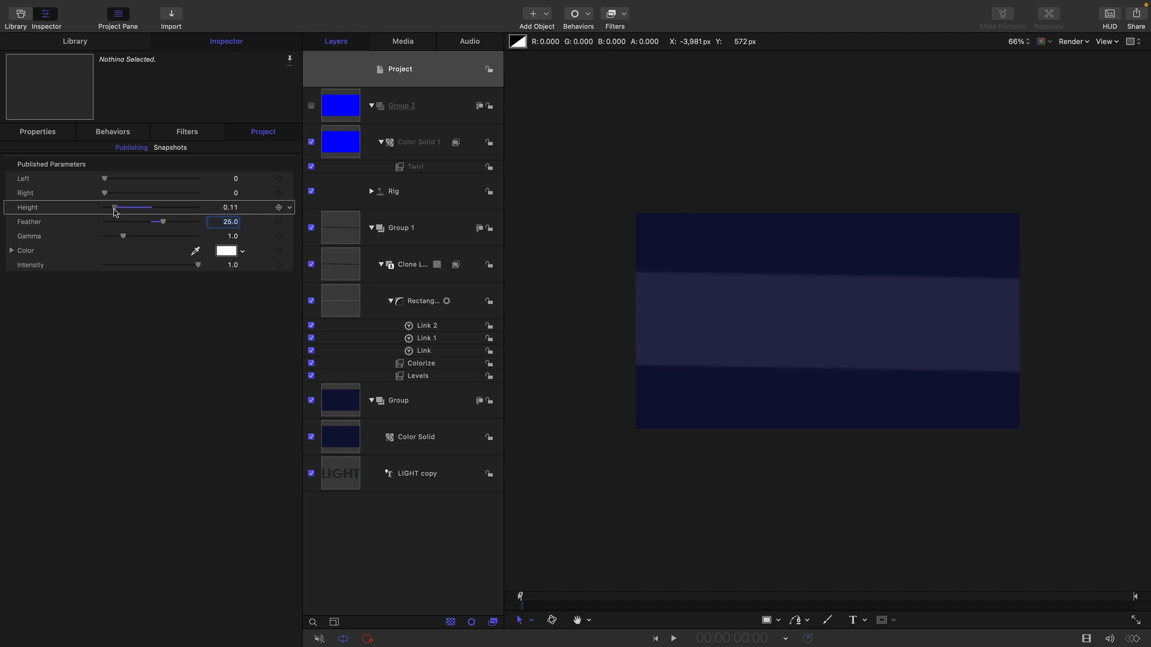
{"action": "left_click", "coordinate": [231, 207]}
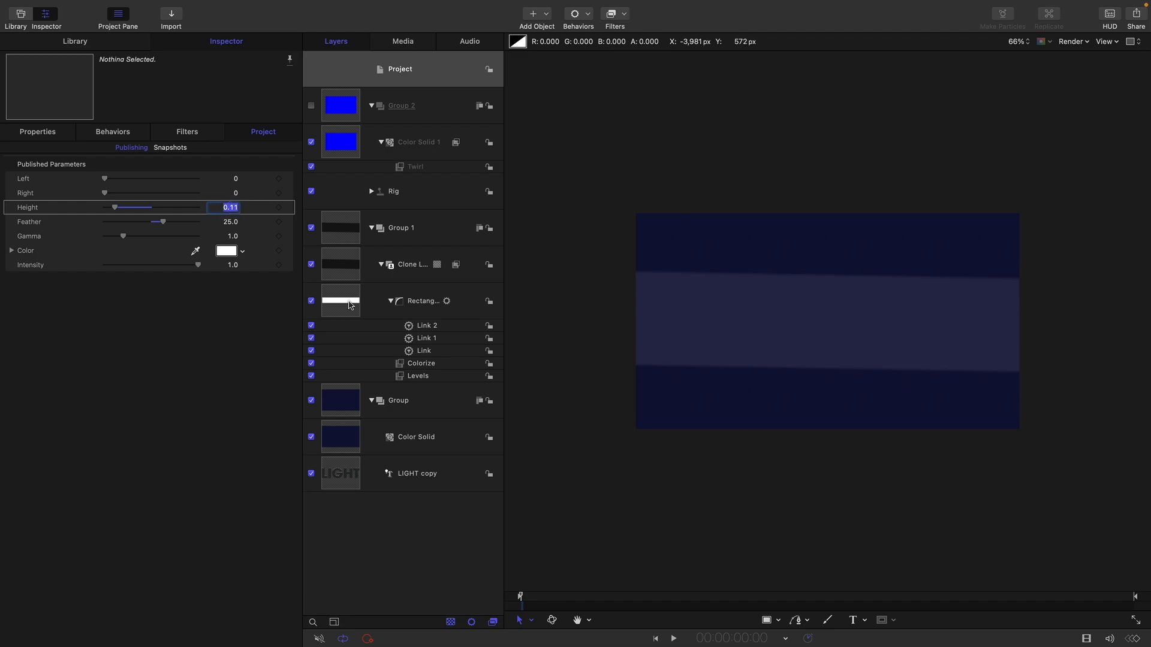
{"action": "type", "text": "0.1"}
{"action": "key", "text": "Return"}
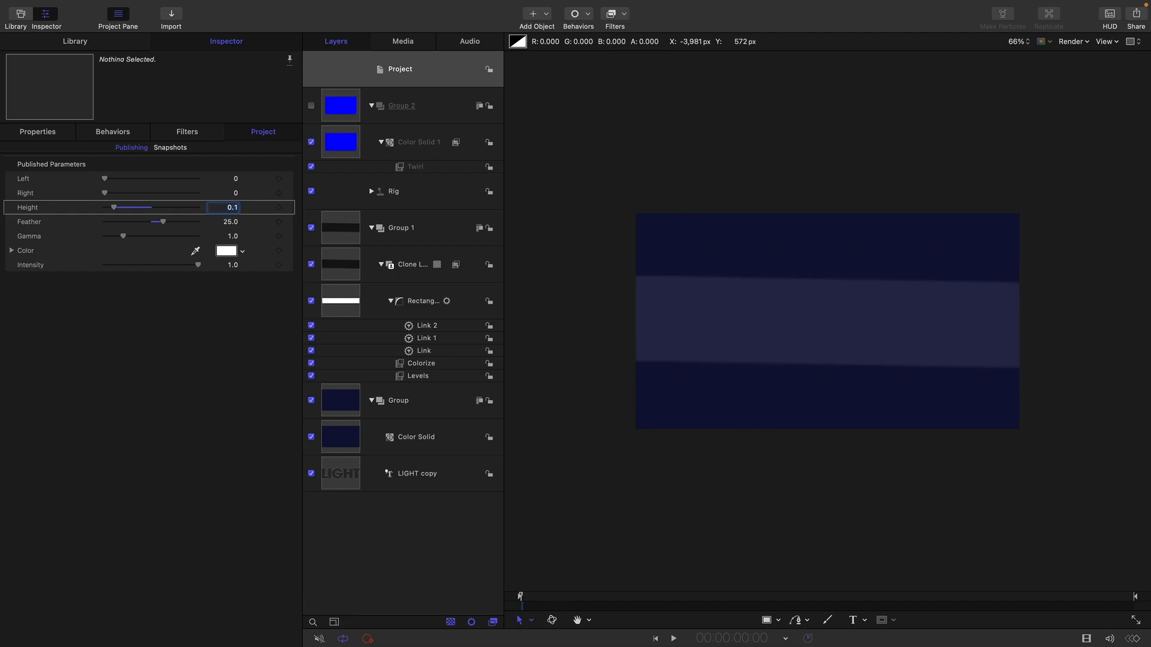
{"action": "type", "text": "0"}
{"action": "key", "text": "Return"}
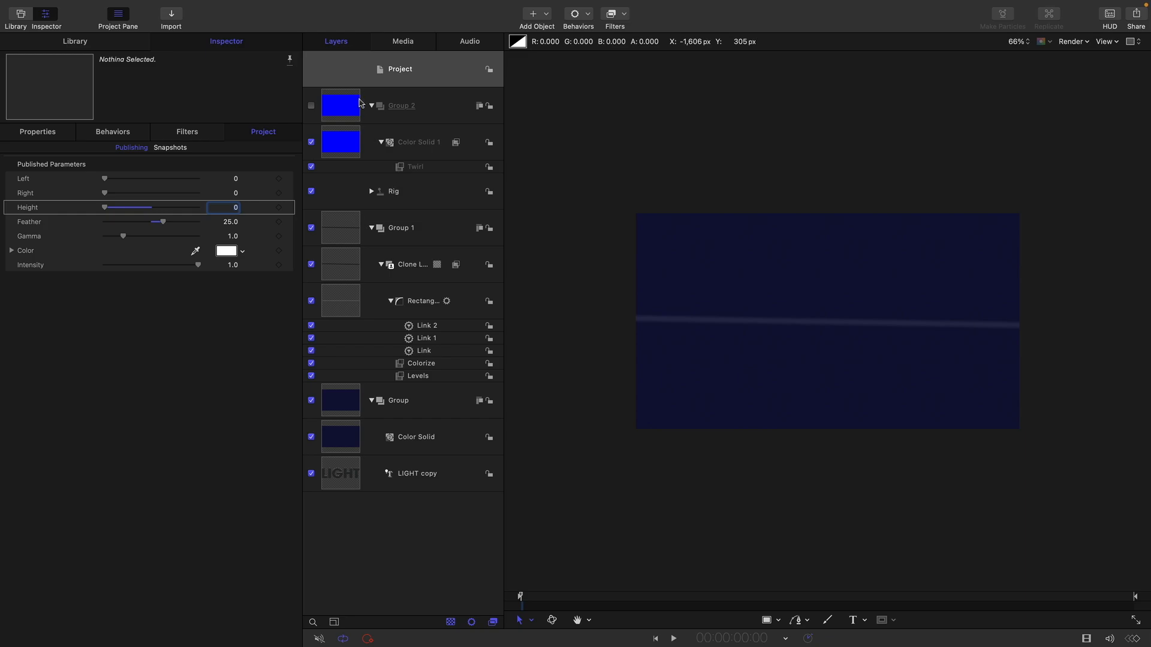
Set the Twirl filter's Twirl angle to 0° and publish that parameter.
{"action": "left_click", "coordinate": [406, 172]}
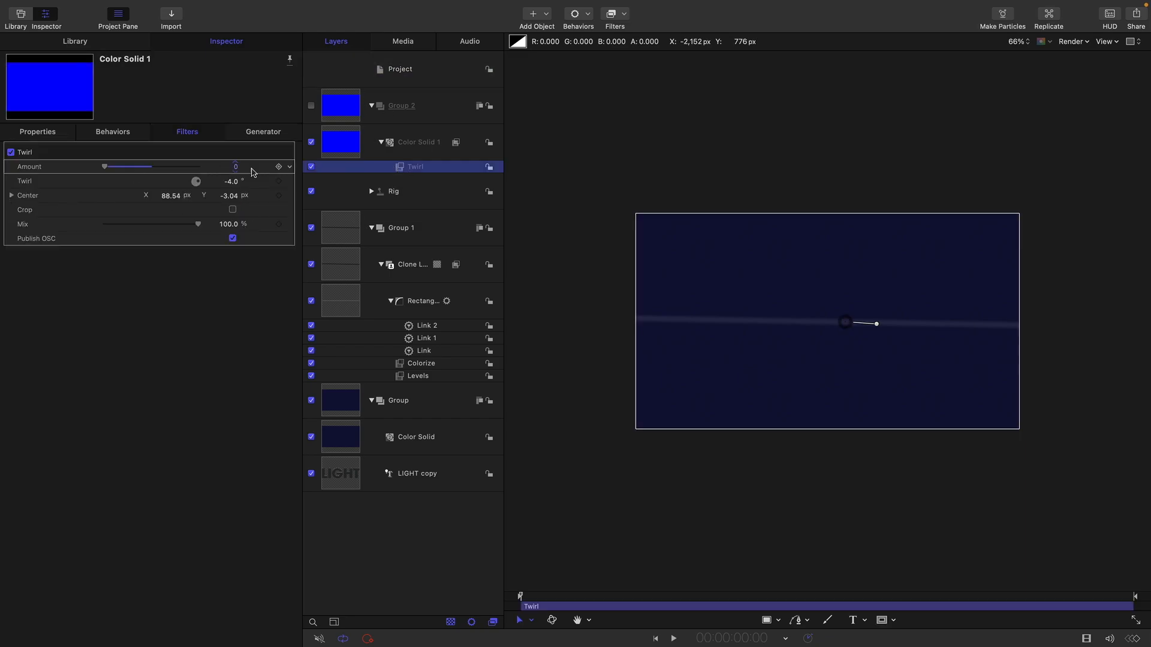
{"action": "left_click", "coordinate": [233, 182]}
{"action": "type", "text": "0"}
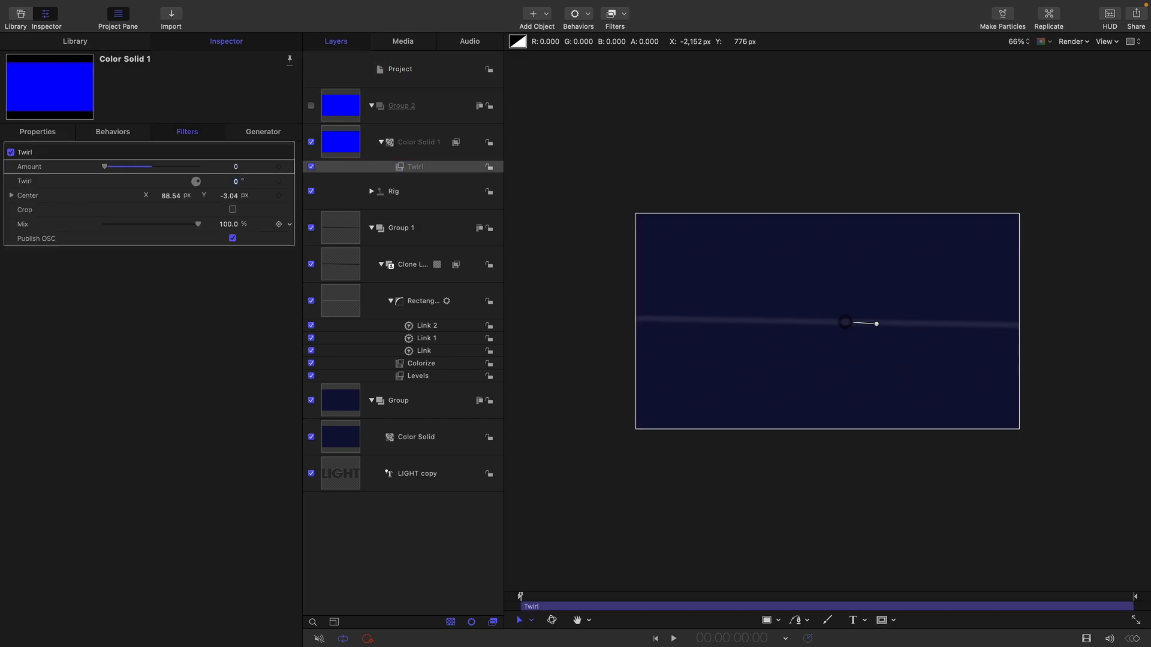
{"action": "left_click", "coordinate": [290, 182]}
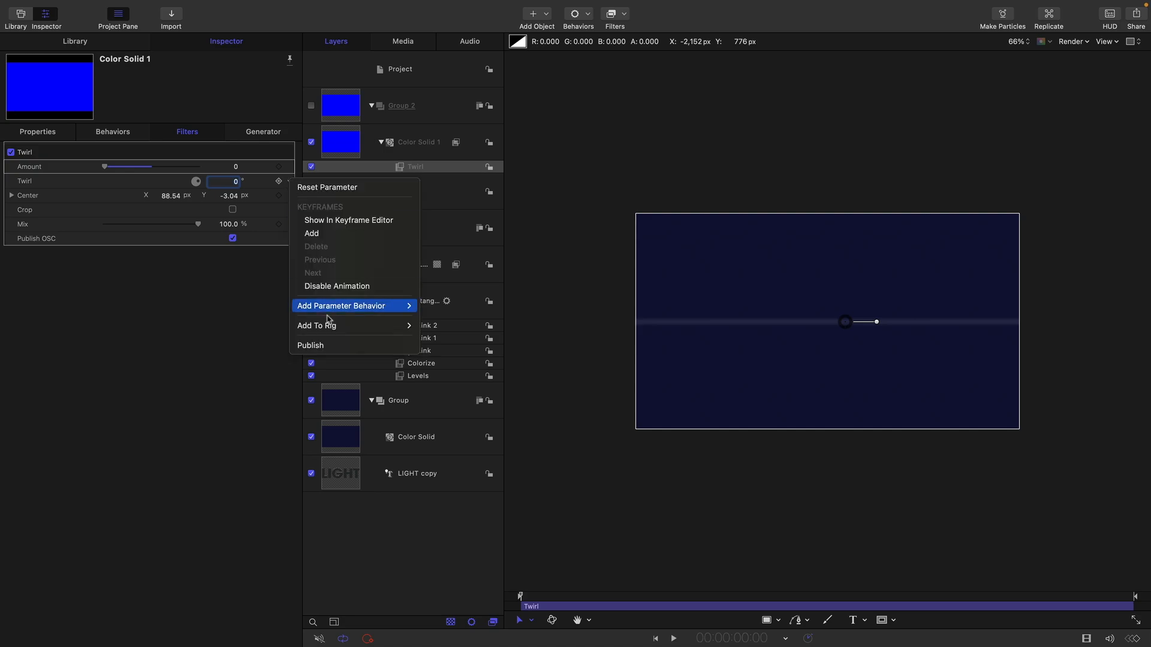
{"action": "left_click", "coordinate": [329, 344]}
Rename the published Twirl parameter as Rotation and place it first in the published parameters, above Left.
{"action": "left_click", "coordinate": [389, 82]}
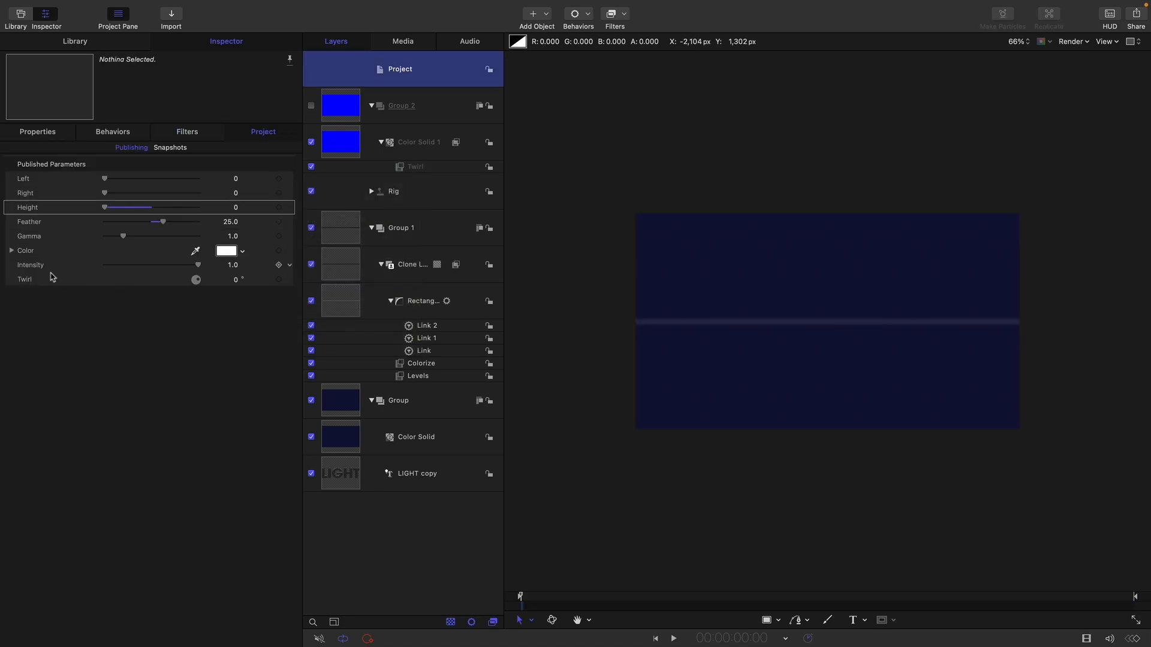
{"action": "double_click", "coordinate": [28, 280]}
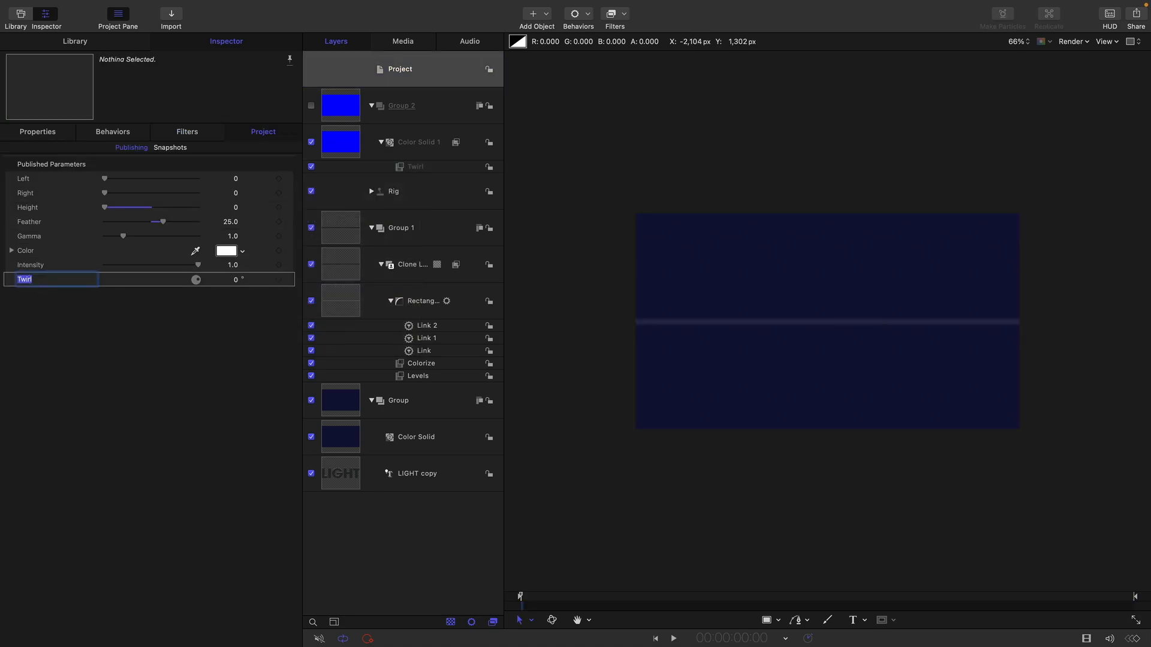
{"action": "type", "text": "Rotation"}
{"action": "key", "text": "Return"}
{"action": "left_click_drag", "start_coordinate": [42, 284], "coordinate": [41, 182]}
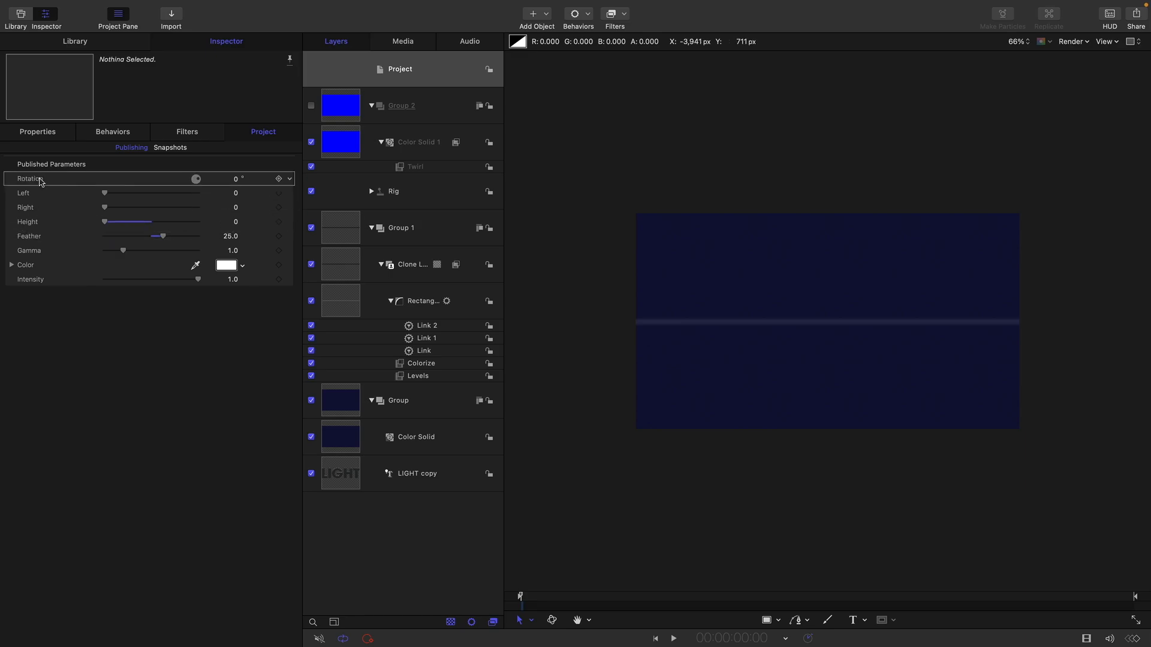
Publish the Y value of the Twirl filter's Center and place it between Height and Feather in the published parameters.
{"action": "left_click", "coordinate": [402, 168]}
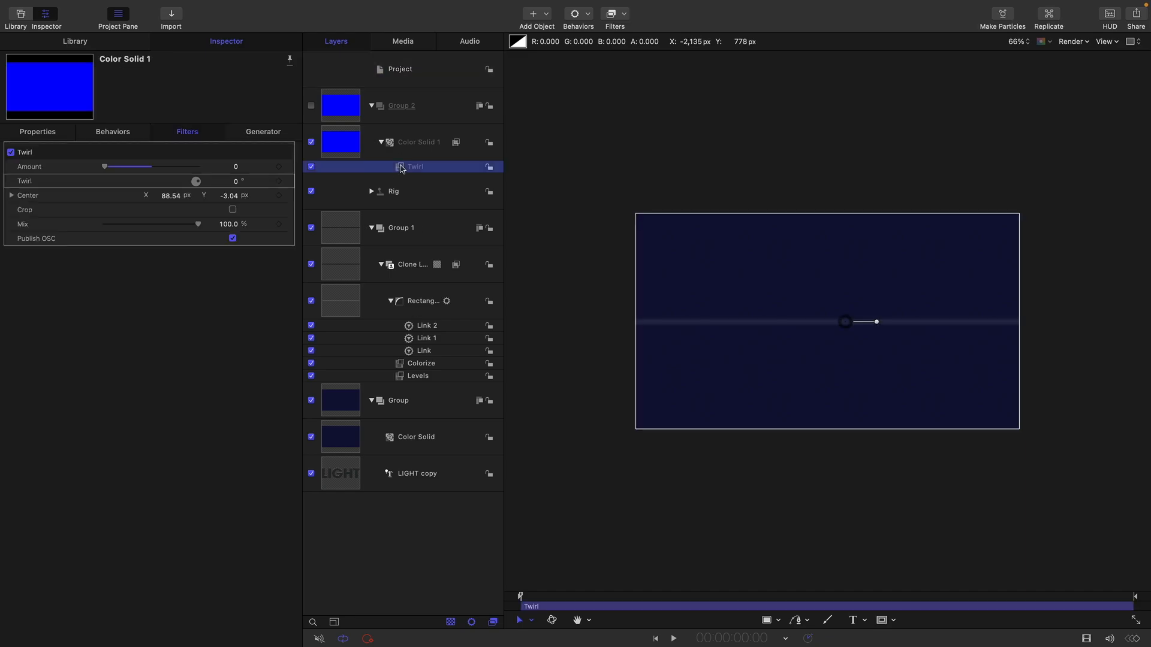
{"action": "left_click", "coordinate": [12, 196]}
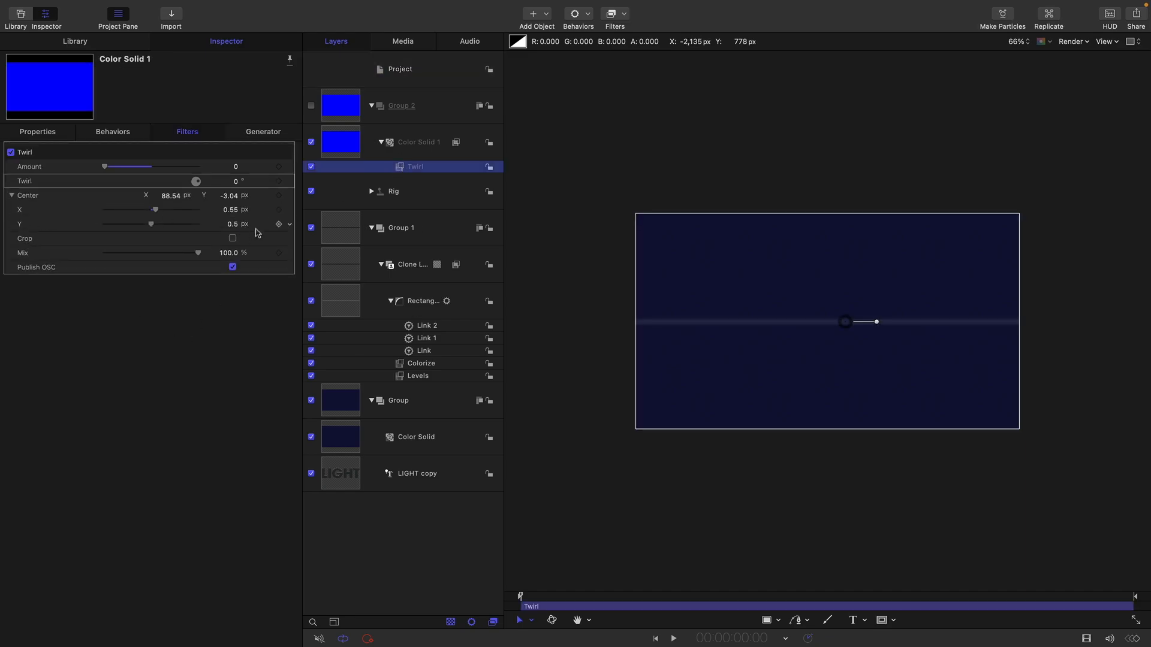
{"action": "left_click", "coordinate": [290, 224]}
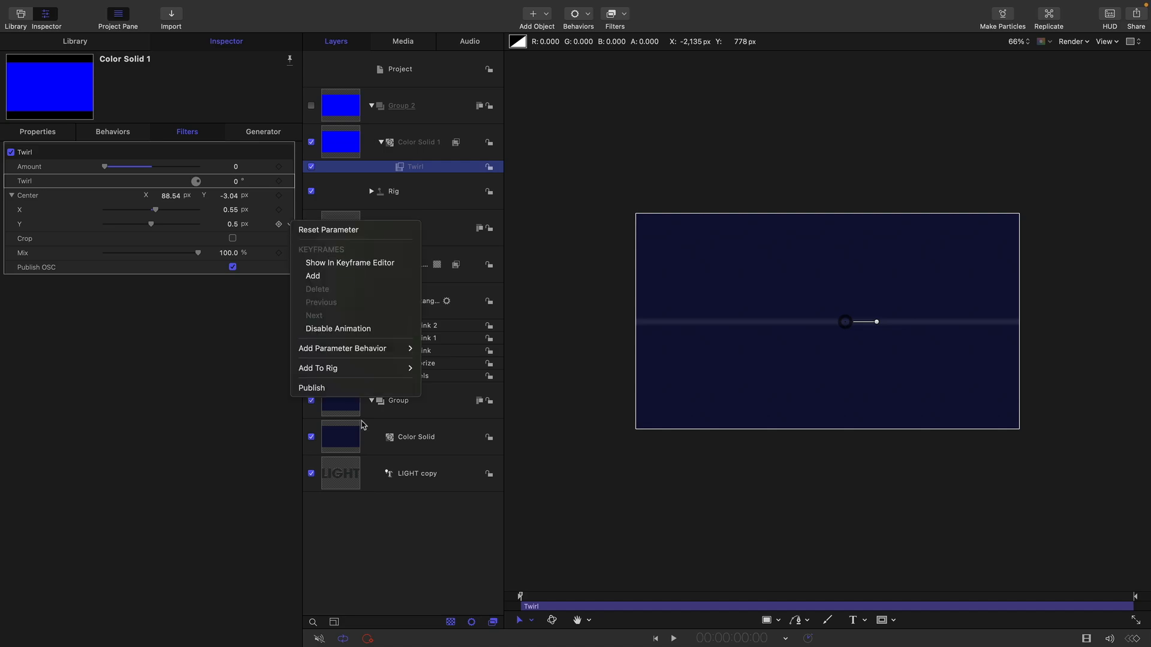
{"action": "left_click", "coordinate": [341, 390]}
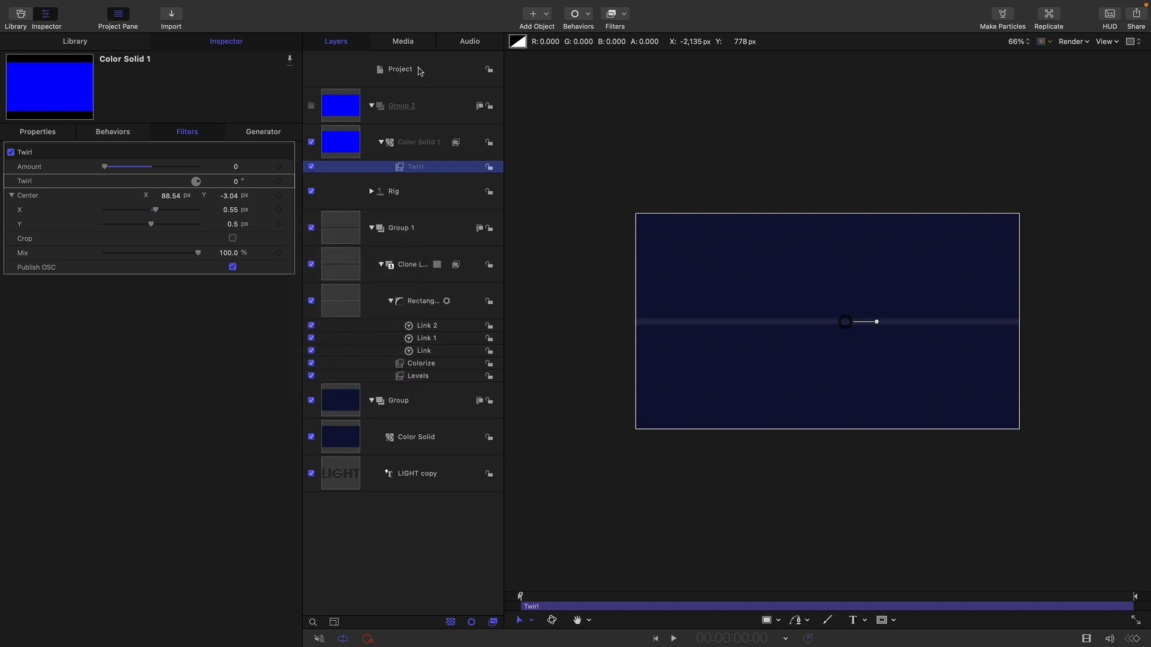
{"action": "left_click", "coordinate": [400, 69]}
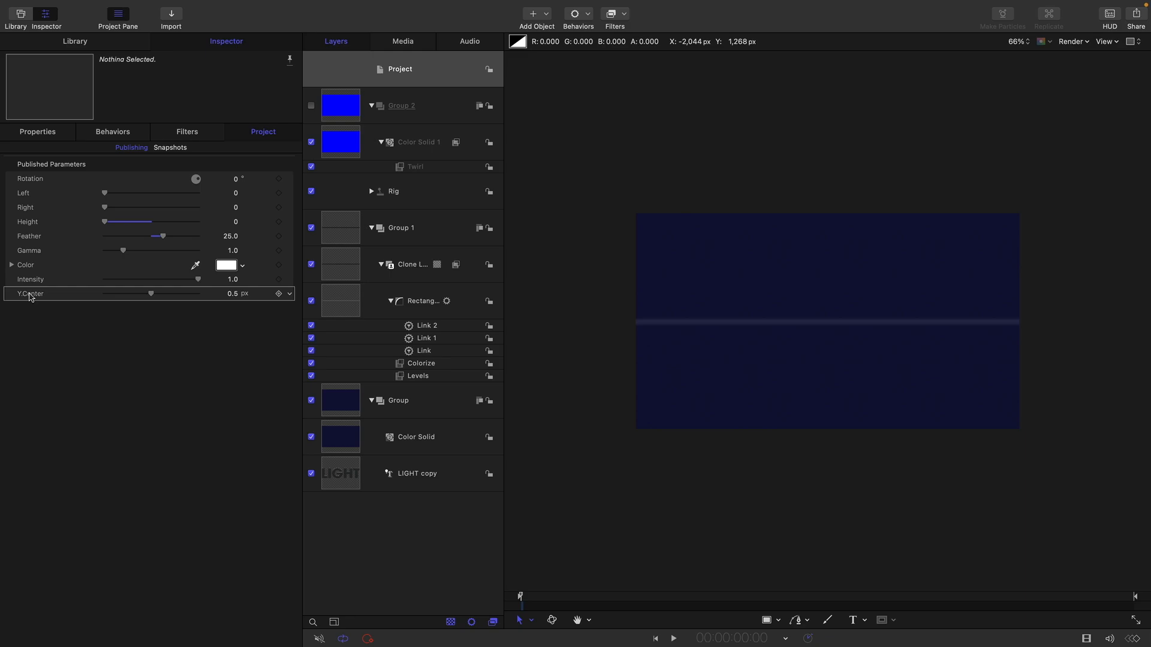
{"action": "left_click_drag", "start_coordinate": [32, 297], "coordinate": [33, 237]}
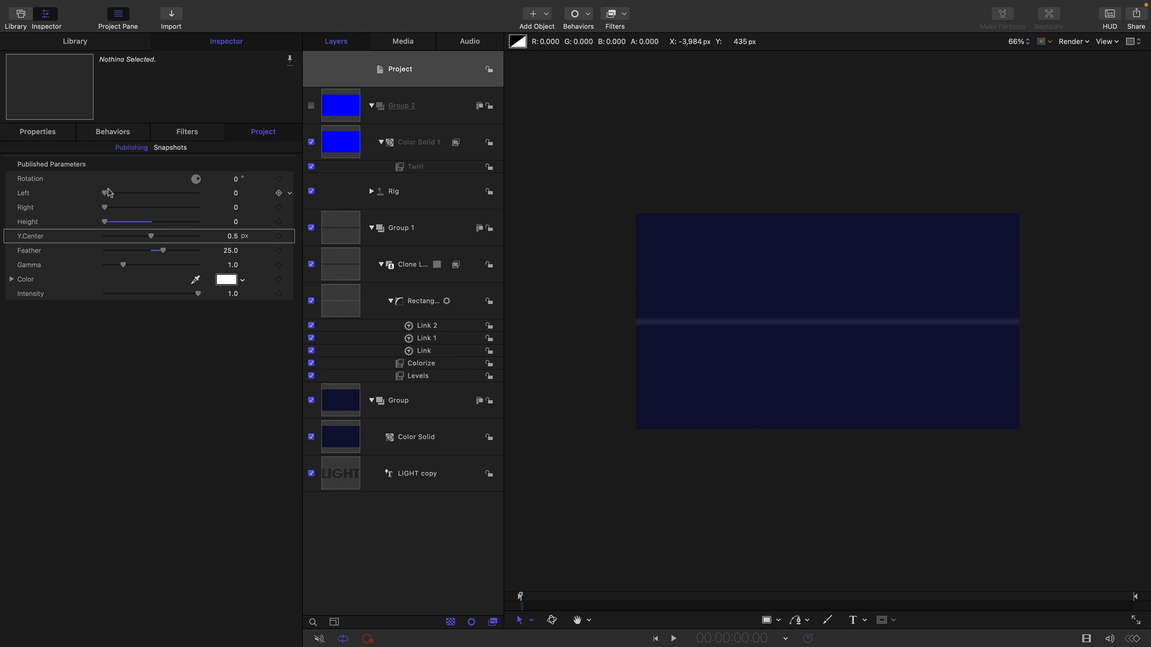
Publish the rig's Anchor widget and place it directly below Rotation in the published parameters.
{"action": "mouse_move", "coordinate": [105, 193]}
{"action": "left_mouse_down"}
{"action": "mouse_move", "coordinate": [202, 210]}
{"action": "mouse_move", "coordinate": [51, 206]}
{"action": "mouse_move", "coordinate": [194, 209]}
{"action": "mouse_move", "coordinate": [54, 223]}
{"action": "left_mouse_up"}
{"action": "left_click", "coordinate": [371, 192]}
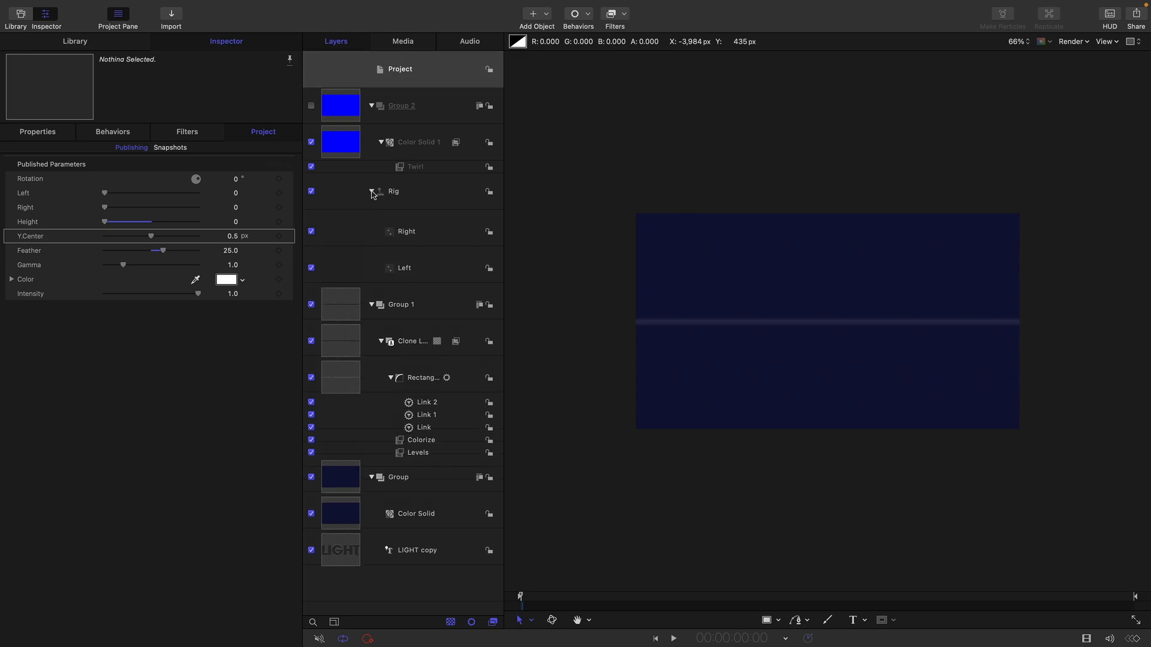
{"action": "left_click", "coordinate": [411, 228]}
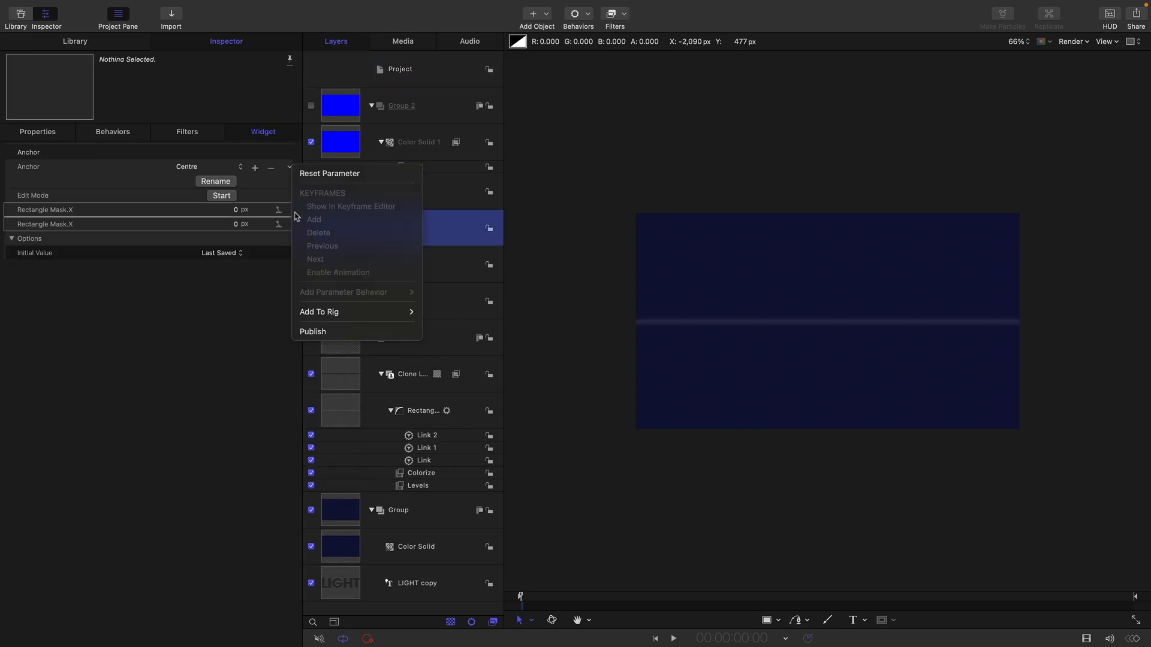
{"action": "left_click", "coordinate": [318, 332]}
{"action": "left_click", "coordinate": [419, 71]}
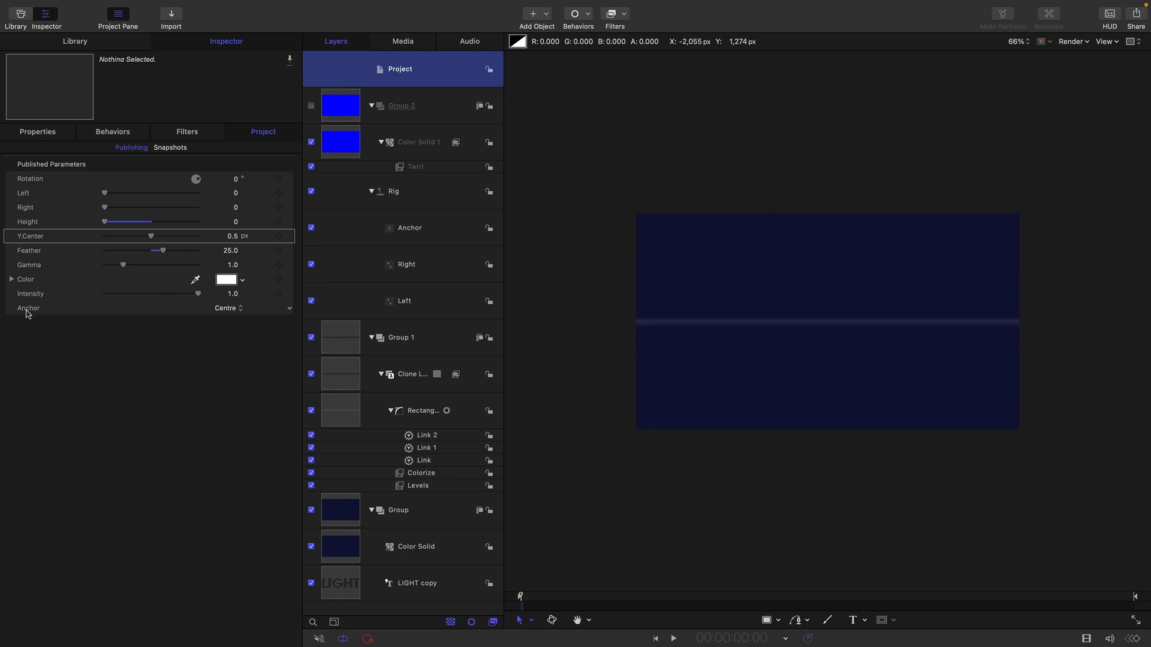
{"action": "left_click_drag", "start_coordinate": [29, 313], "coordinate": [30, 194]}
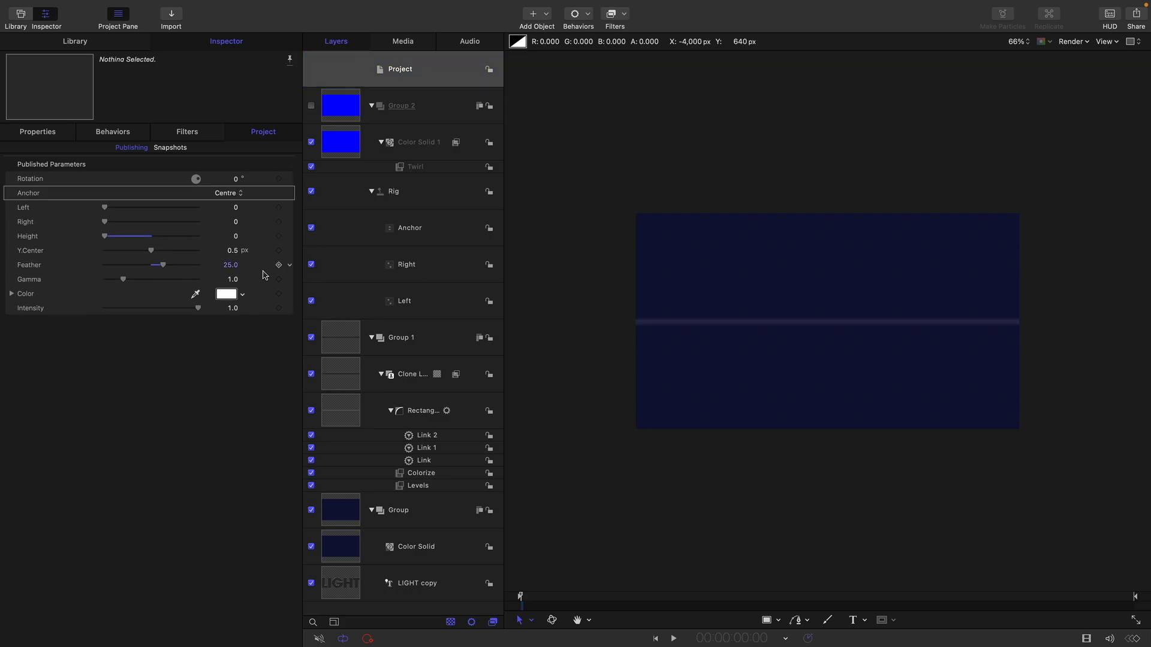
Hide the Color Solid above LIGHT copy, and publish the Clone Layer's Blend Mode, placing it between Feather and Gamma.
{"action": "key", "text": "shift+z"}
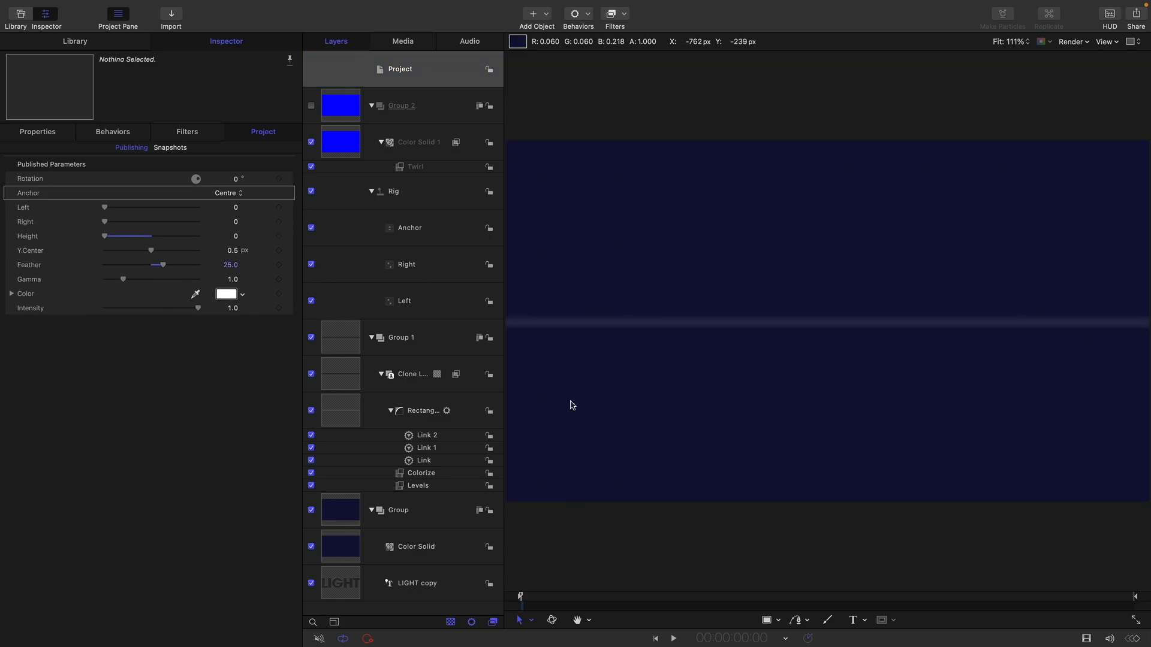
{"action": "left_click", "coordinate": [311, 547]}
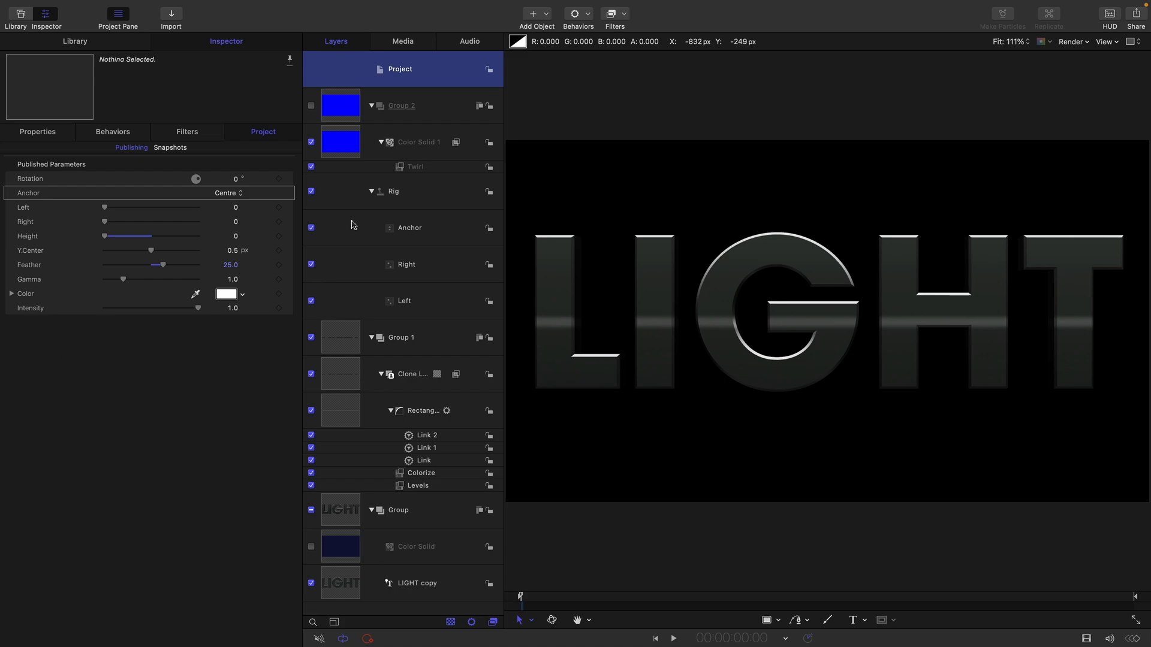
{"action": "left_click", "coordinate": [346, 373]}
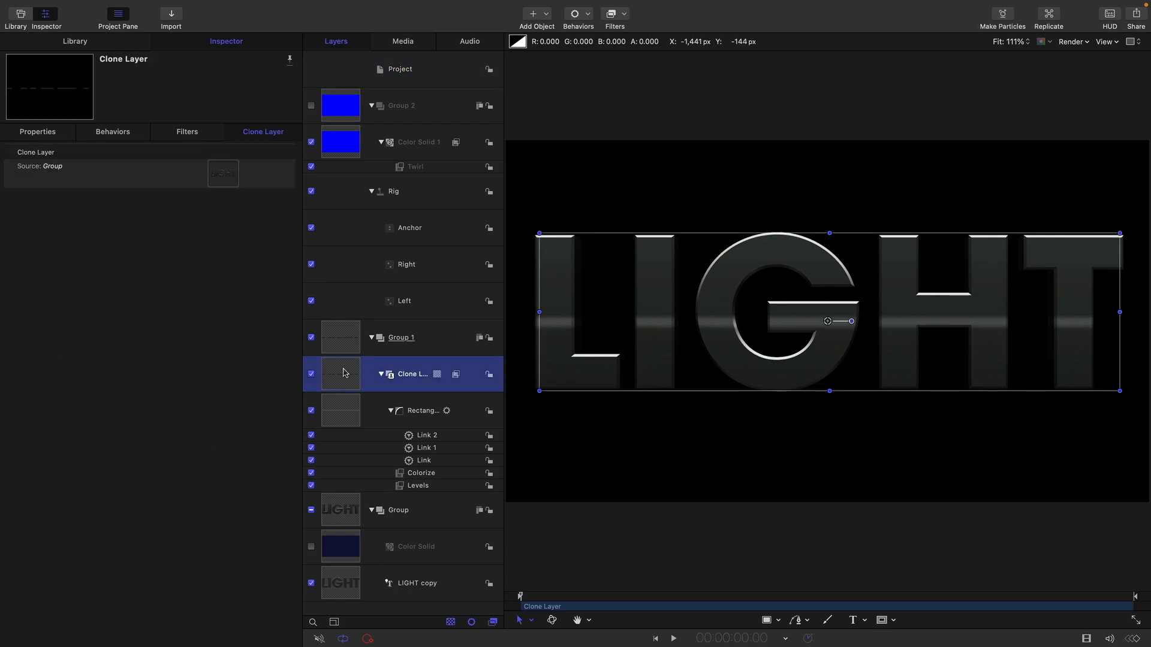
{"action": "left_click", "coordinate": [39, 131]}
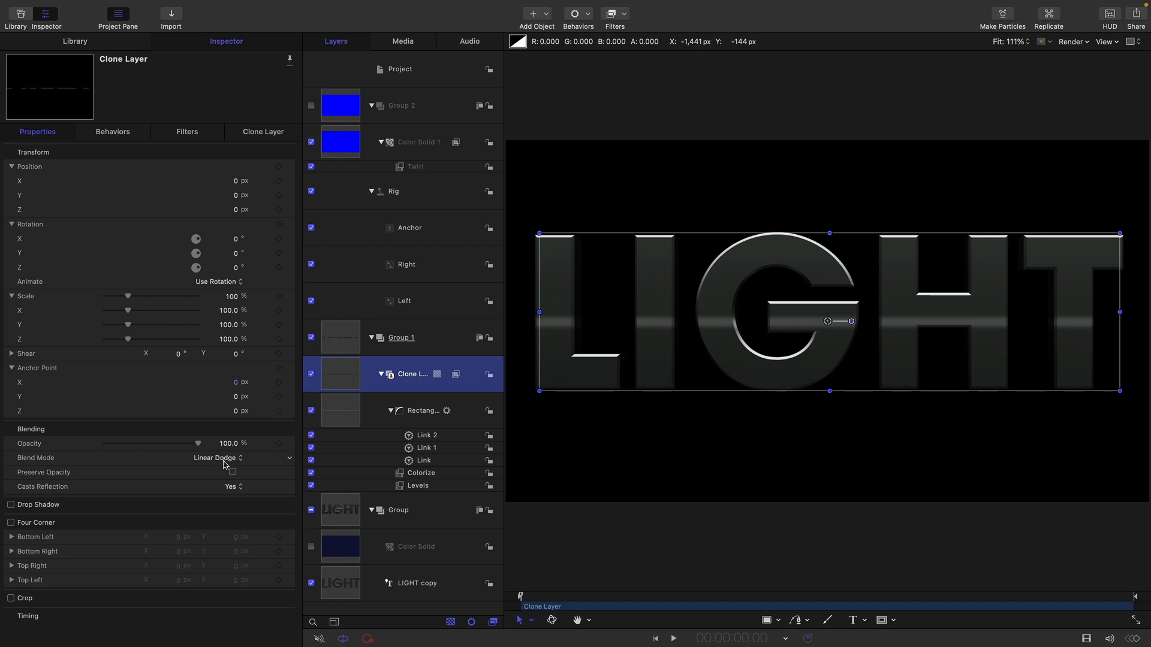
{"action": "left_click", "coordinate": [290, 459]}
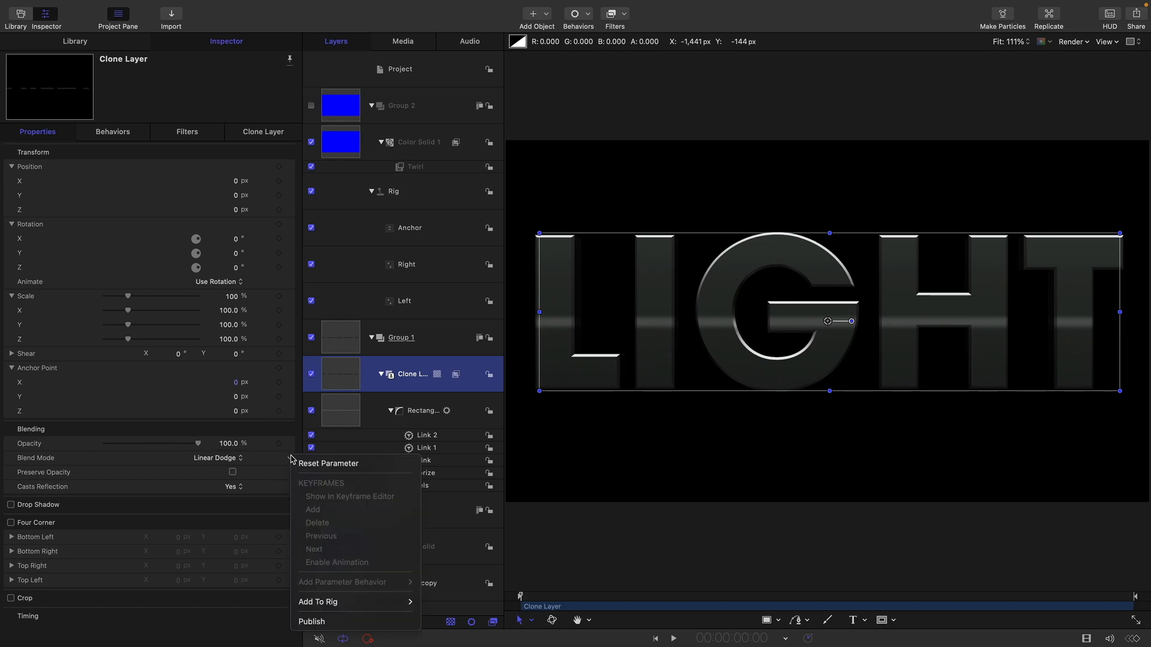
{"action": "left_click", "coordinate": [334, 623]}
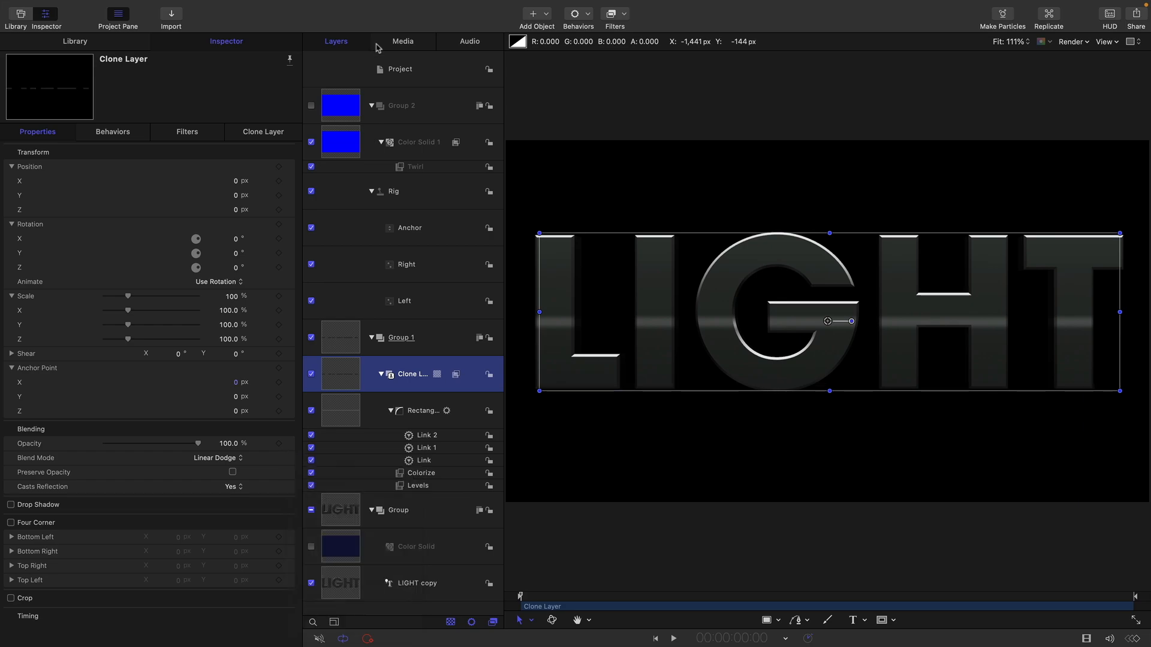
{"action": "left_click", "coordinate": [413, 70]}
{"action": "left_click", "coordinate": [273, 131]}
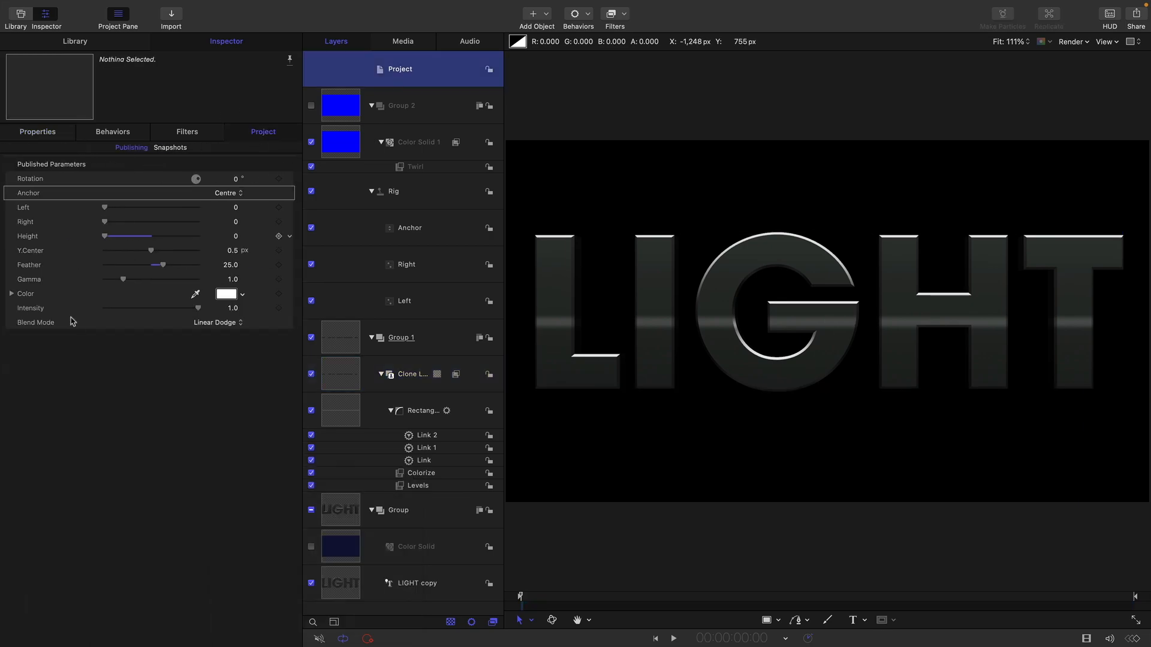
{"action": "left_click_drag", "start_coordinate": [46, 324], "coordinate": [42, 280]}
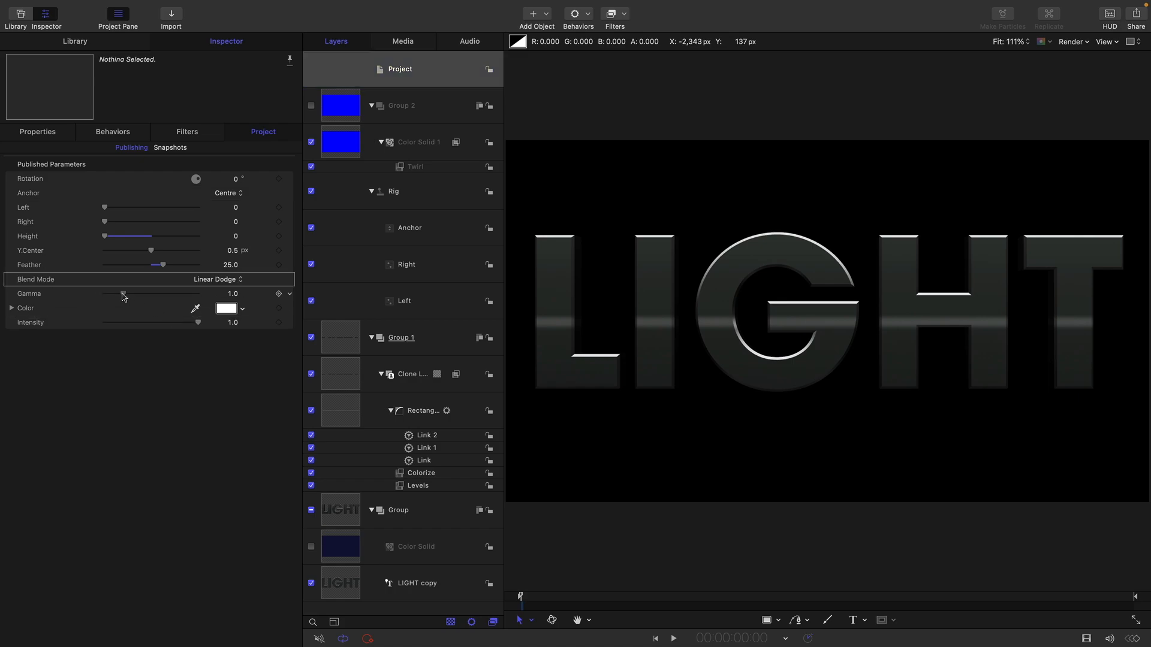
Try the published Gamma at 1.36 and undo it, and try the Color's saturation before returning it to 0%.
{"action": "left_click_drag", "start_coordinate": [122, 293], "coordinate": [129, 290]}
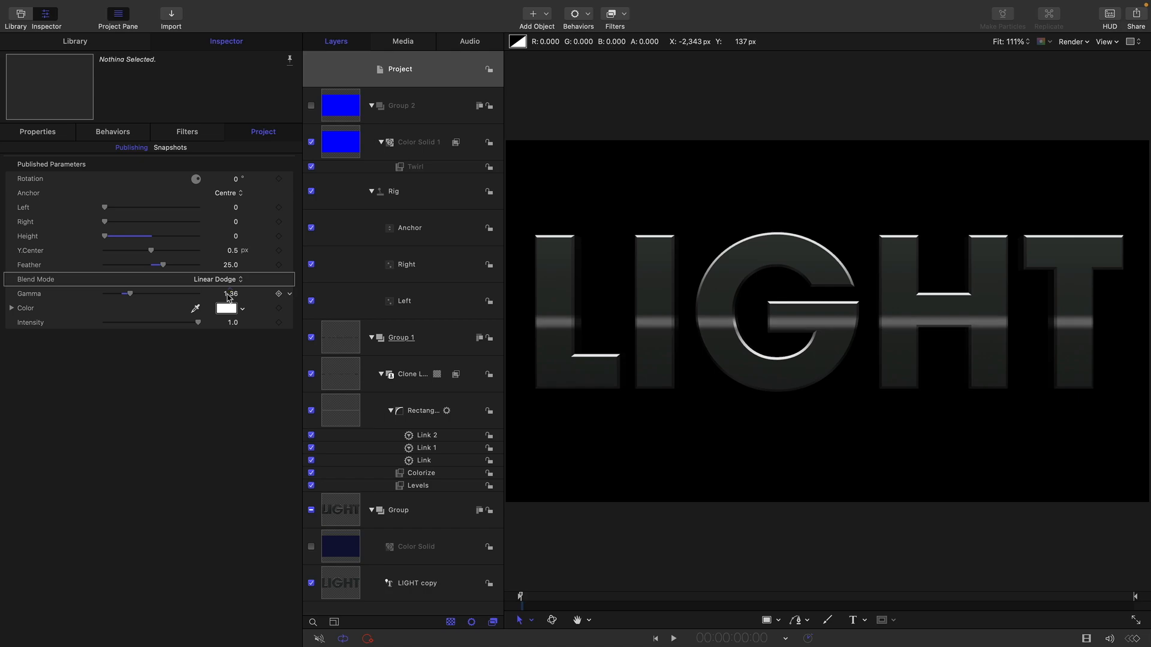
{"action": "key", "text": "super+z"}
{"action": "left_click", "coordinate": [231, 310]}
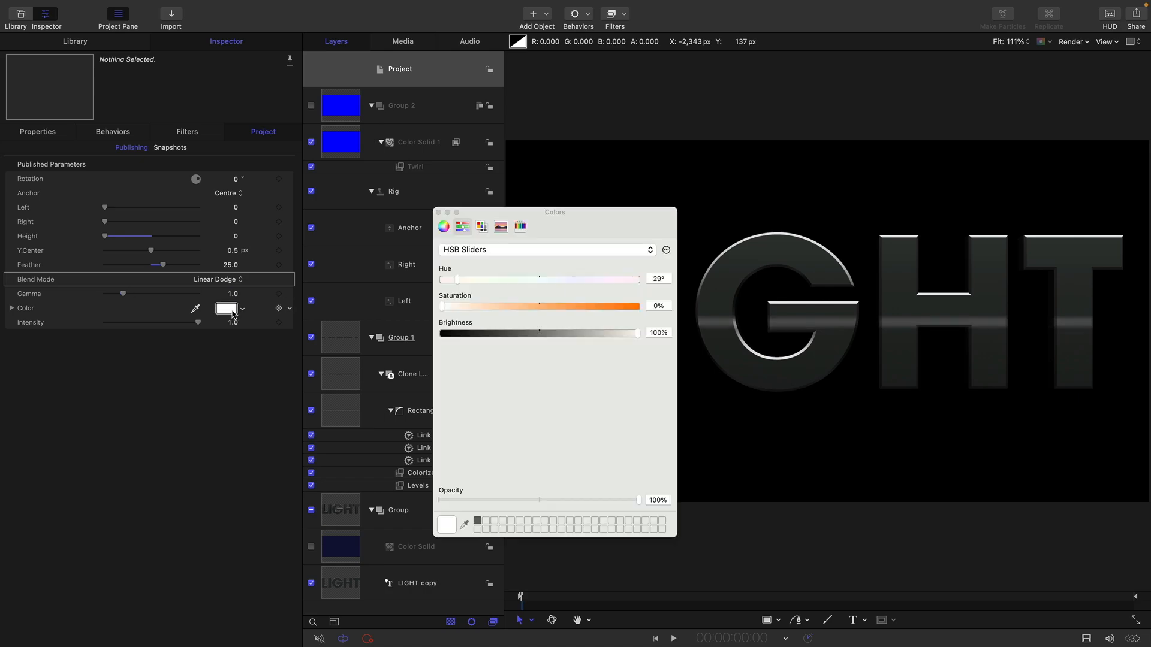
{"action": "left_click_drag", "start_coordinate": [553, 307], "coordinate": [440, 306]}
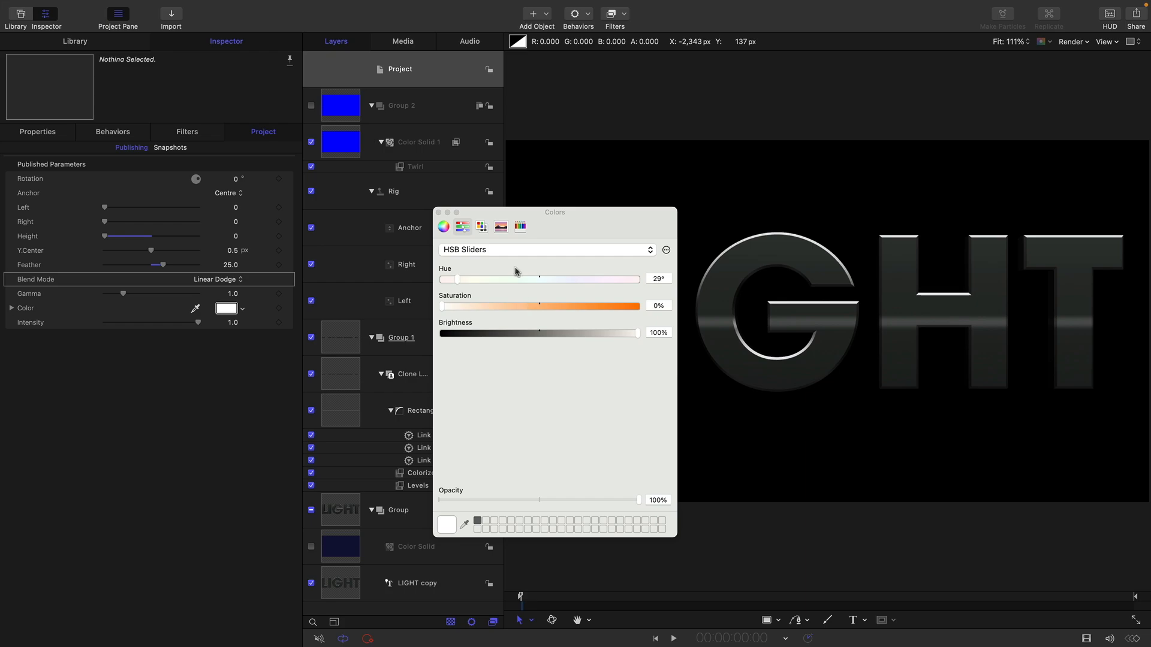
{"action": "left_click", "coordinate": [438, 212]}
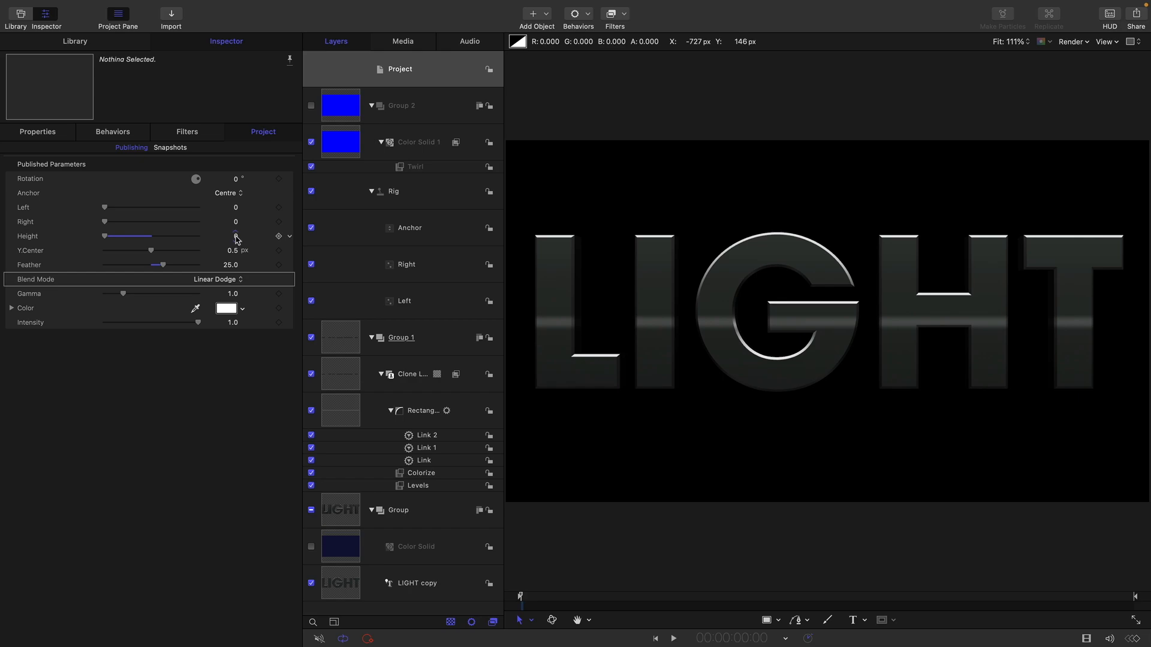
Try the published Height at 0.1, at about 0.13 and at about 0.06.
{"action": "left_click", "coordinate": [236, 237]}
{"action": "type", "text": "0.1"}
{"action": "key", "text": "Return"}
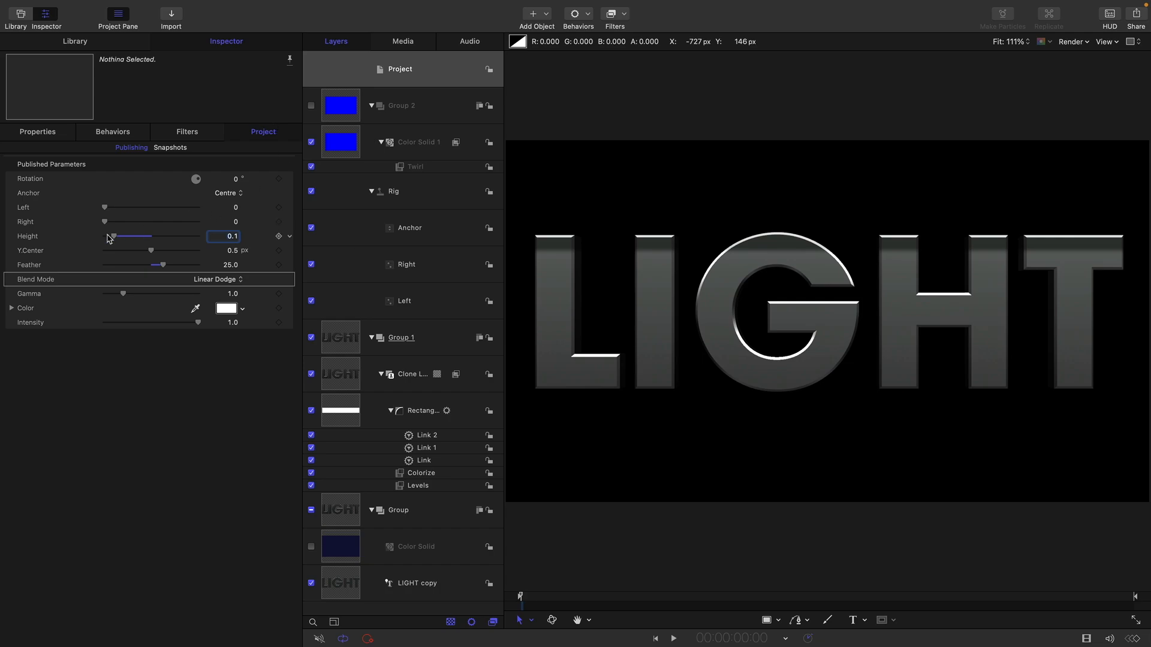
{"action": "mouse_move", "coordinate": [114, 237]}
{"action": "left_mouse_down"}
{"action": "mouse_move", "coordinate": [184, 243]}
{"action": "mouse_move", "coordinate": [118, 243]}
{"action": "left_mouse_up"}
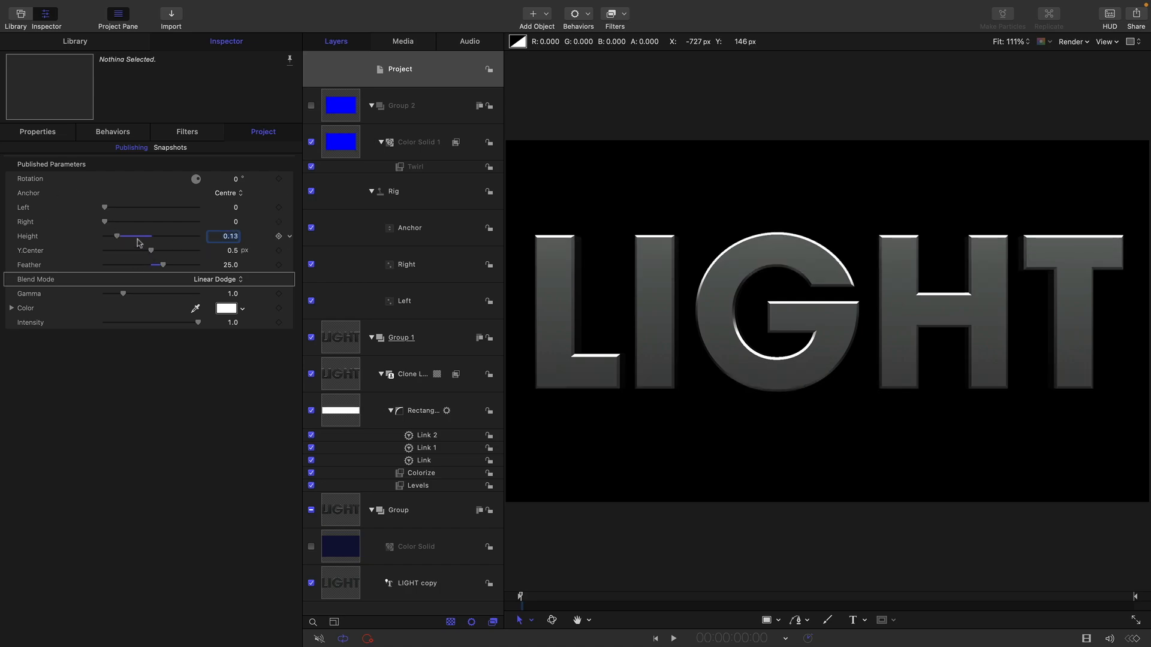
{"action": "left_click_drag", "start_coordinate": [118, 242], "coordinate": [111, 243]}
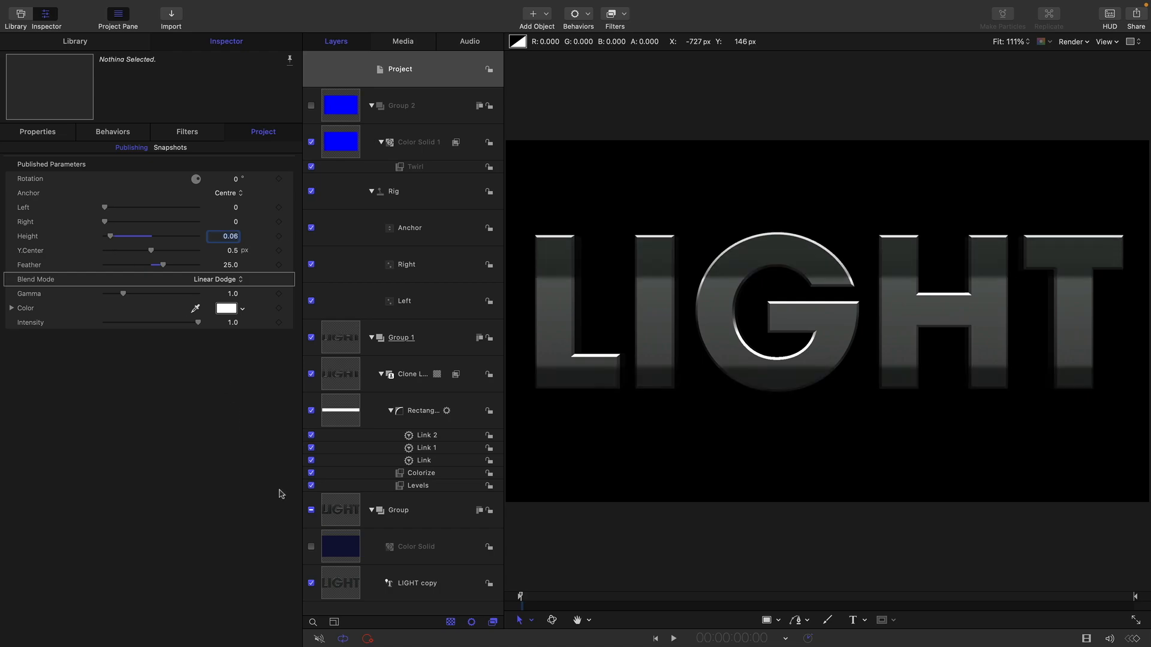
Show the Color Solid above LIGHT copy again, and try Height at about 0.27 and the Twirl's on-screen Amount at about 0.14.
{"action": "left_click", "coordinate": [312, 548]}
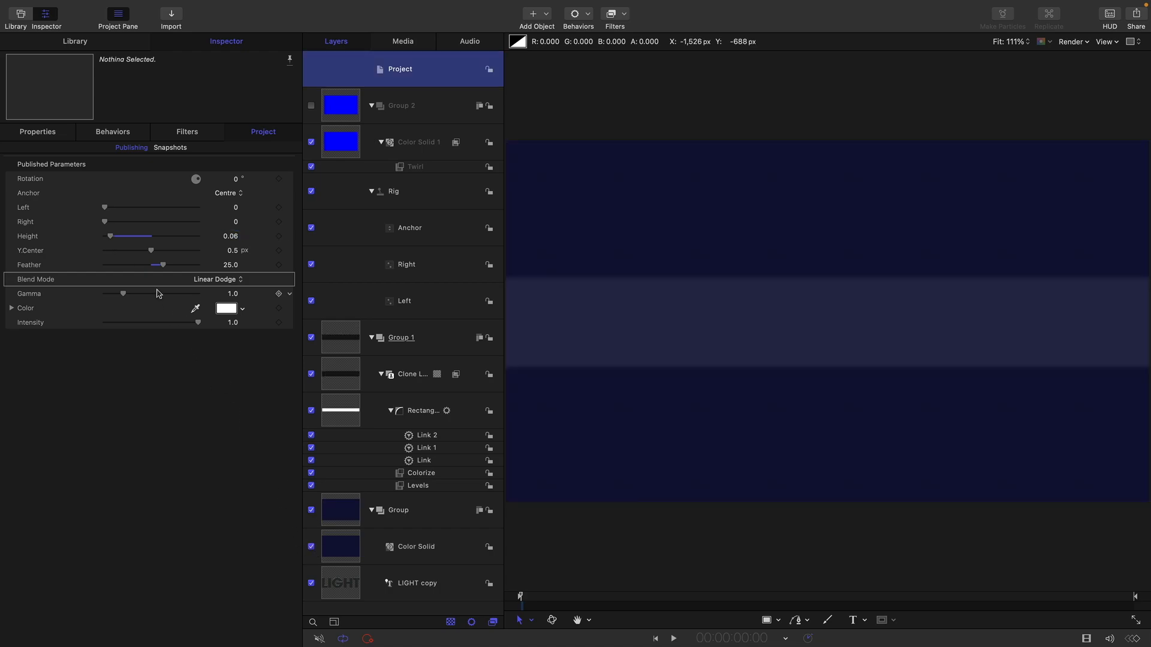
{"action": "left_click_drag", "start_coordinate": [113, 242], "coordinate": [131, 241]}
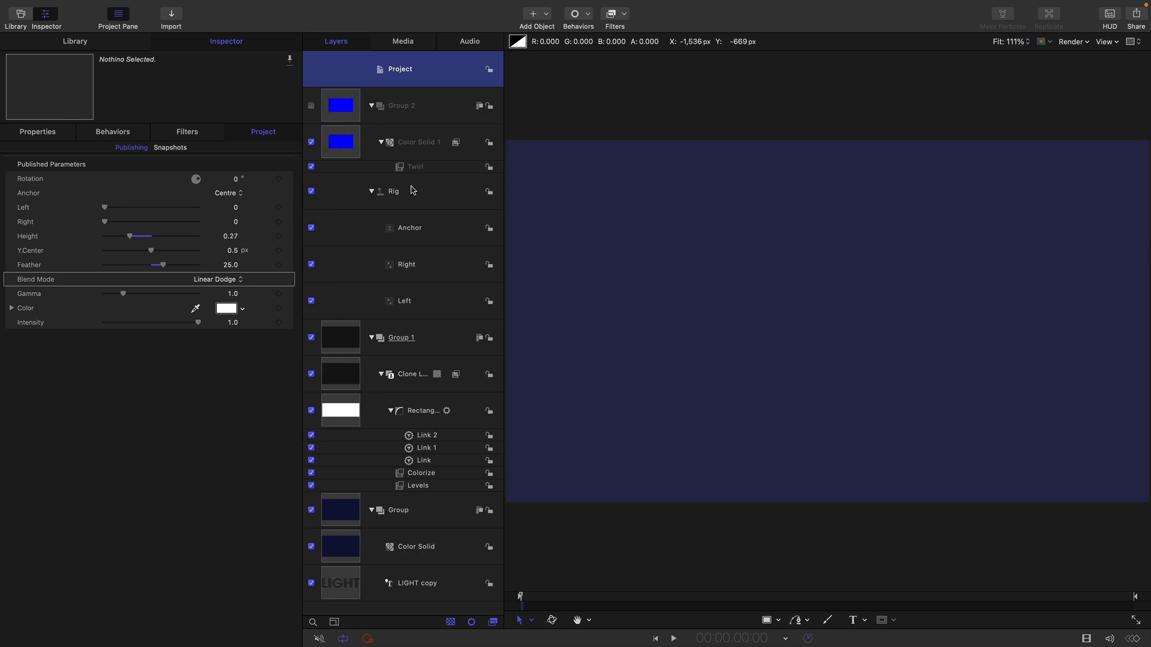
{"action": "left_click", "coordinate": [411, 436]}
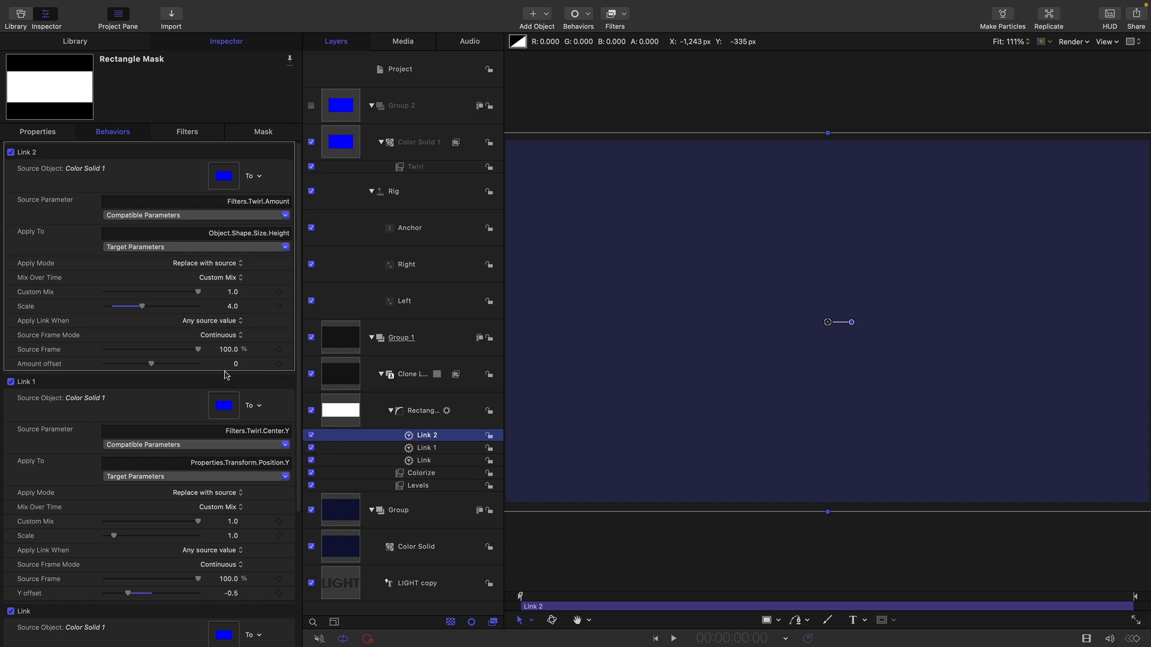
{"action": "key", "text": "super+minus"}
{"action": "key", "text": "super+minus"}
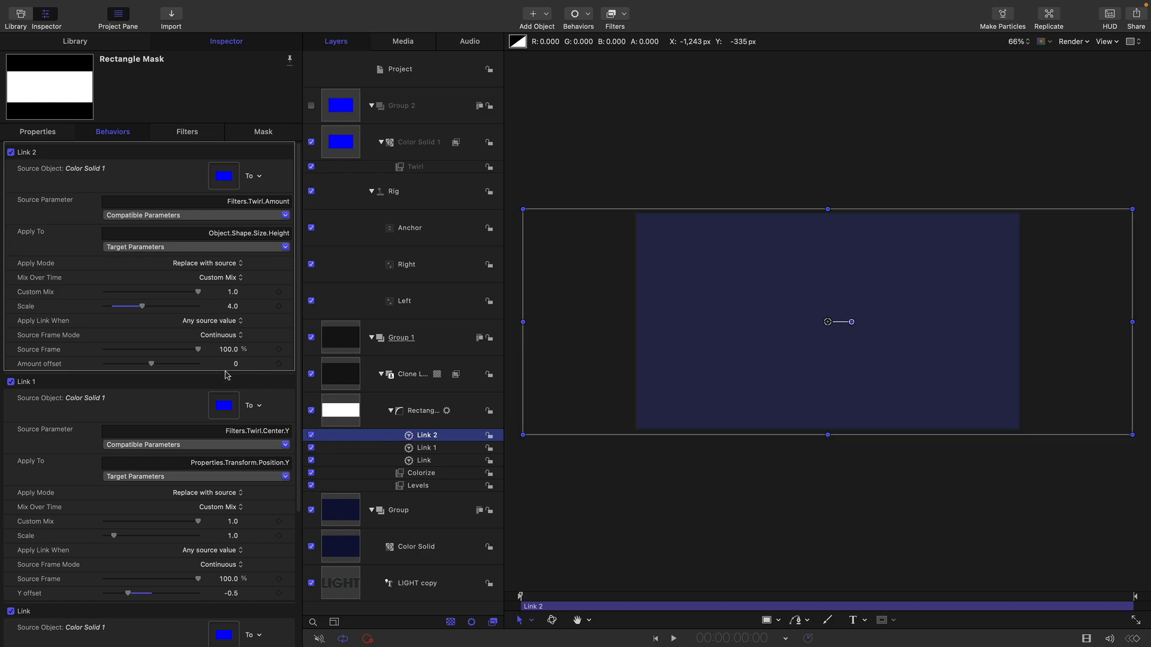
{"action": "left_click", "coordinate": [416, 167]}
{"action": "left_click_drag", "start_coordinate": [913, 245], "coordinate": [882, 284]}
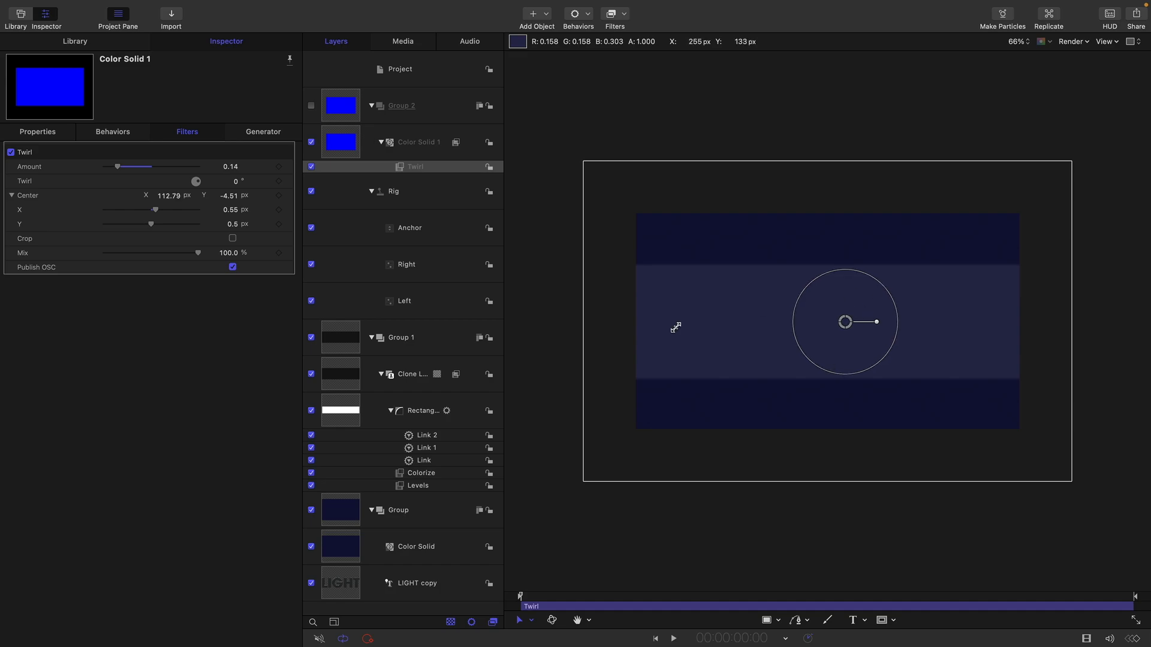
Set the Scale of the mask's Link 2 behavior to 1, and resize the Twirl's on-screen ring to an Amount of about 0.13.
{"action": "left_click", "coordinate": [403, 435]}
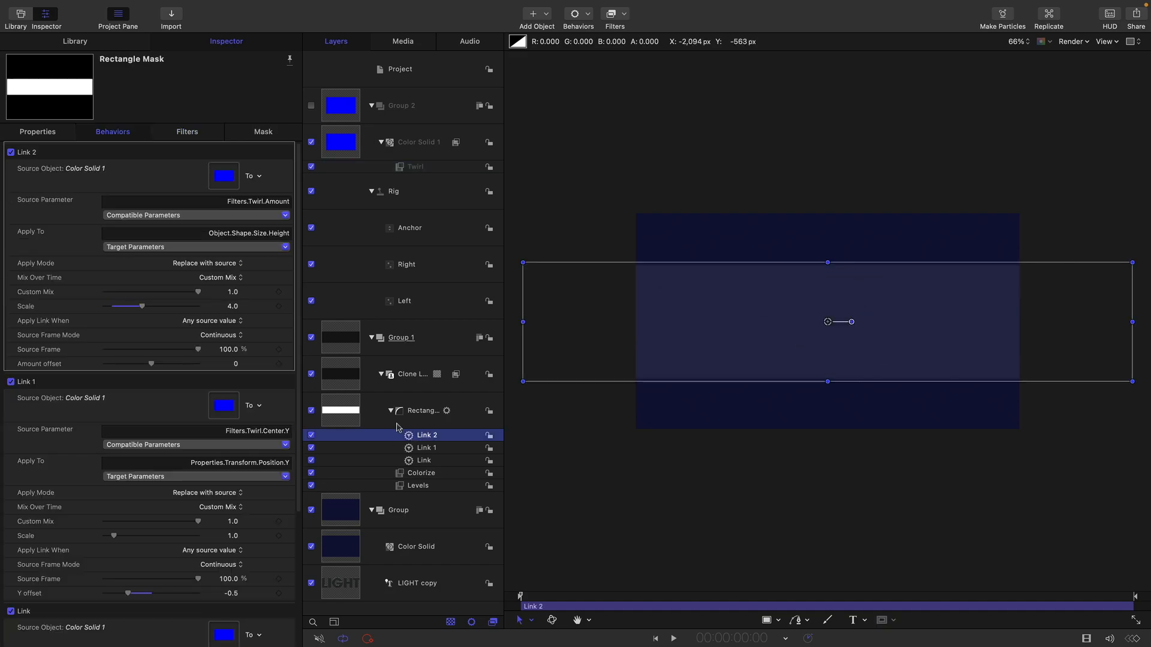
{"action": "left_click", "coordinate": [232, 306]}
{"action": "type", "text": "1"}
{"action": "key", "text": "Return"}
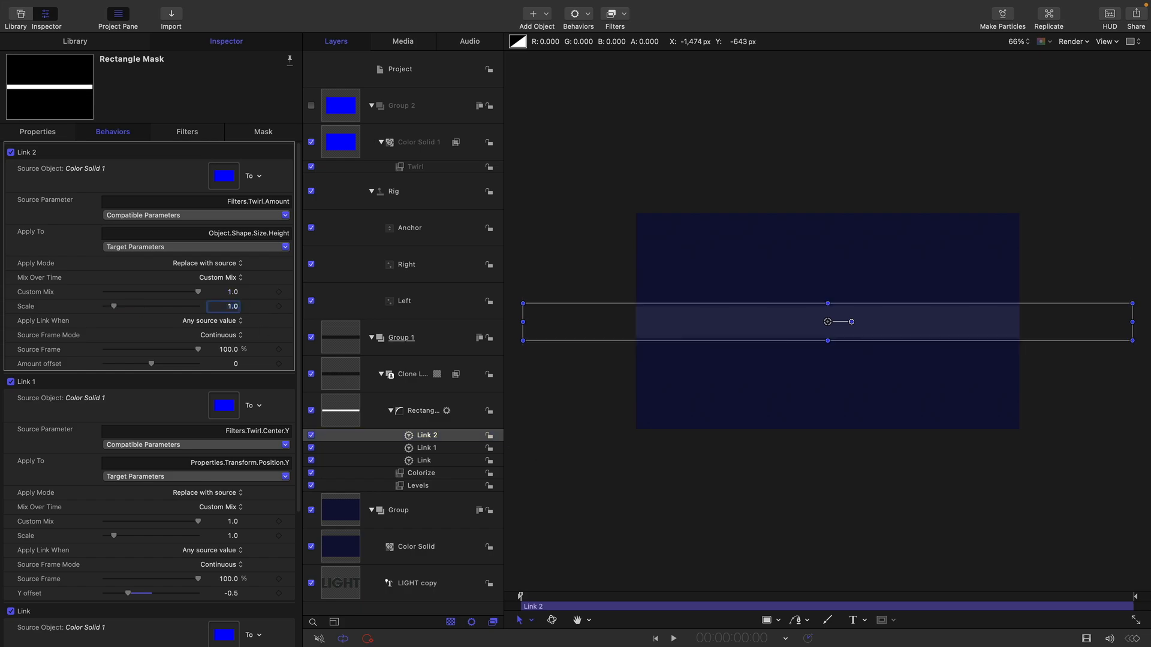
{"action": "left_click", "coordinate": [414, 166]}
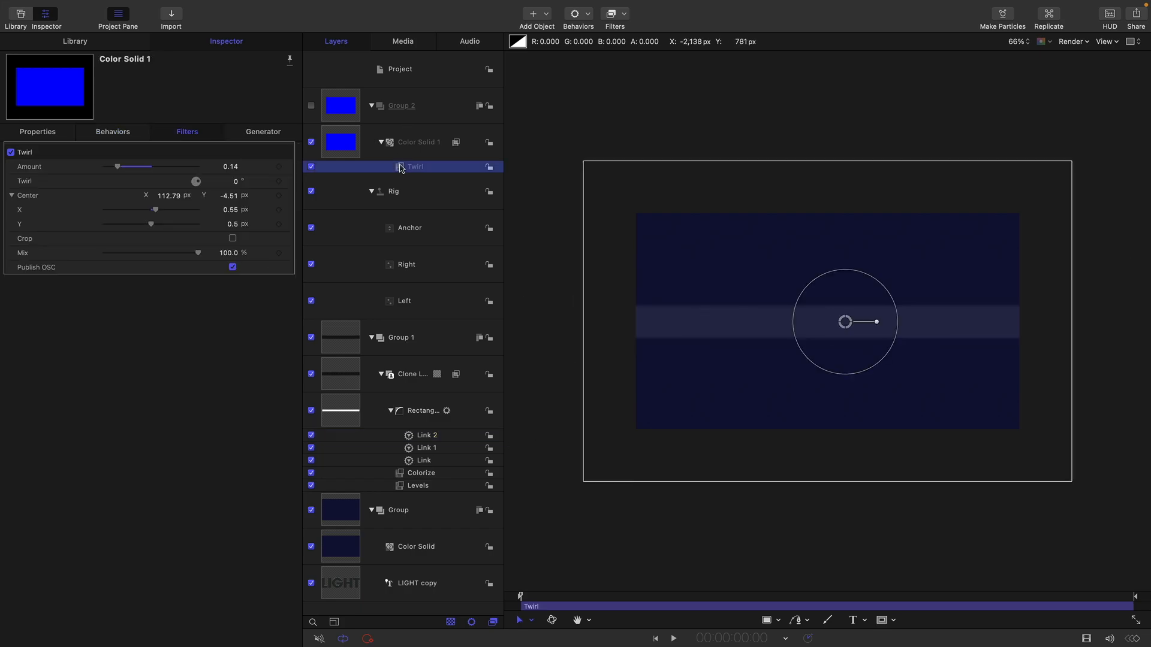
{"action": "mouse_move", "coordinate": [876, 288]}
{"action": "left_mouse_down"}
{"action": "mouse_move", "coordinate": [963, 216]}
{"action": "mouse_move", "coordinate": [857, 293]}
{"action": "mouse_move", "coordinate": [933, 252]}
{"action": "mouse_move", "coordinate": [919, 282]}
{"action": "mouse_move", "coordinate": [887, 288]}
{"action": "left_mouse_up"}
Try the project's published Height at 0.1 and at about 0.16.
{"action": "left_click", "coordinate": [405, 76]}
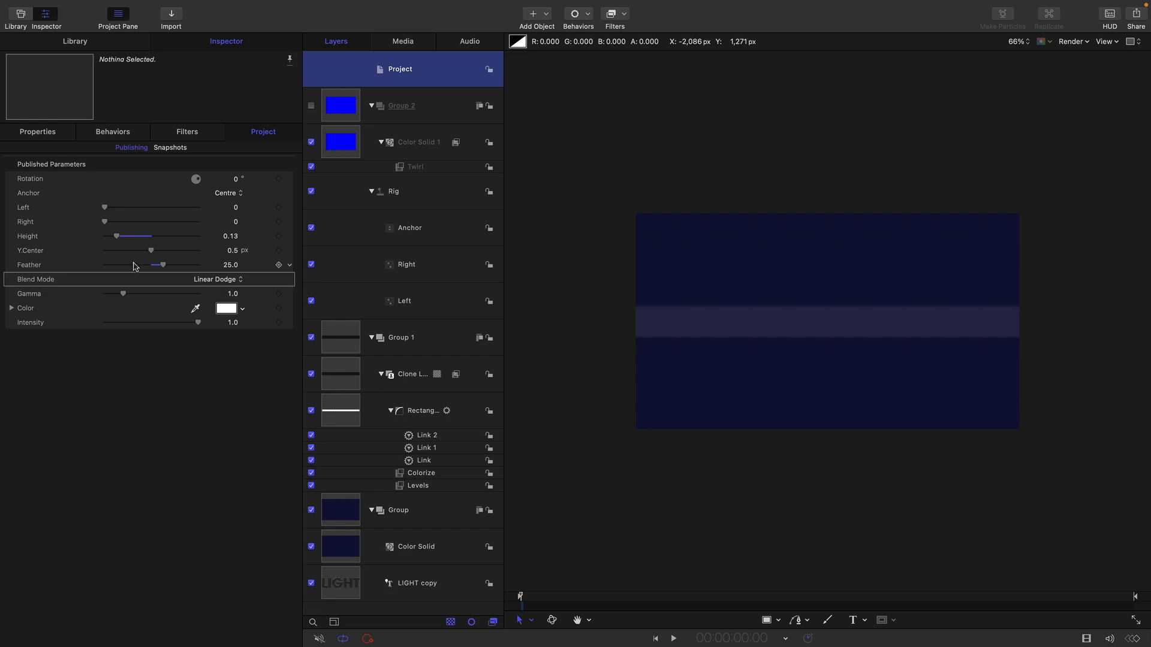
{"action": "double_click", "coordinate": [223, 239]}
{"action": "type", "text": "."}
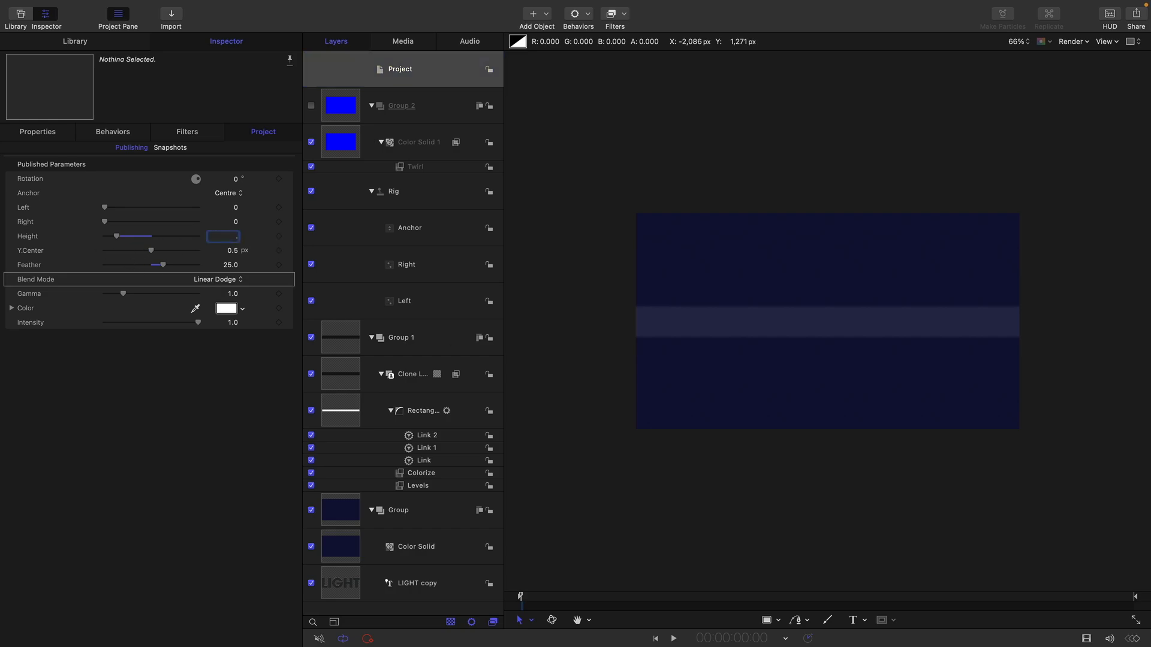
{"action": "type", "text": "1"}
{"action": "key", "text": "Return"}
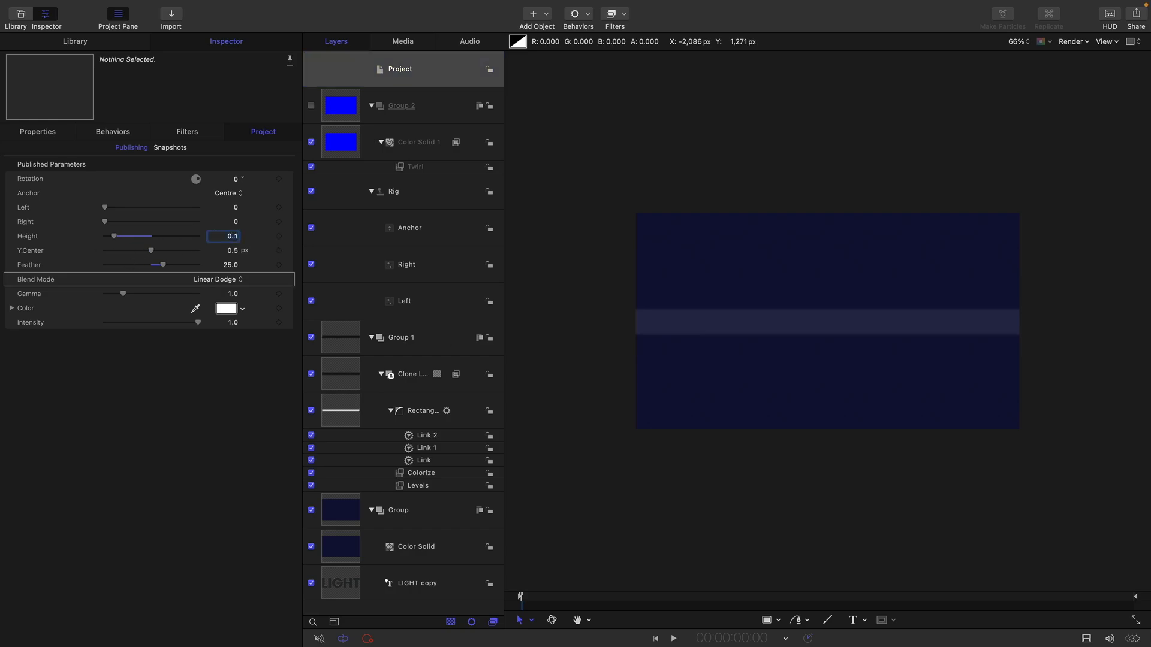
{"action": "mouse_move", "coordinate": [115, 237]}
{"action": "left_mouse_down"}
{"action": "mouse_move", "coordinate": [218, 239]}
{"action": "mouse_move", "coordinate": [123, 246]}
{"action": "left_mouse_up"}
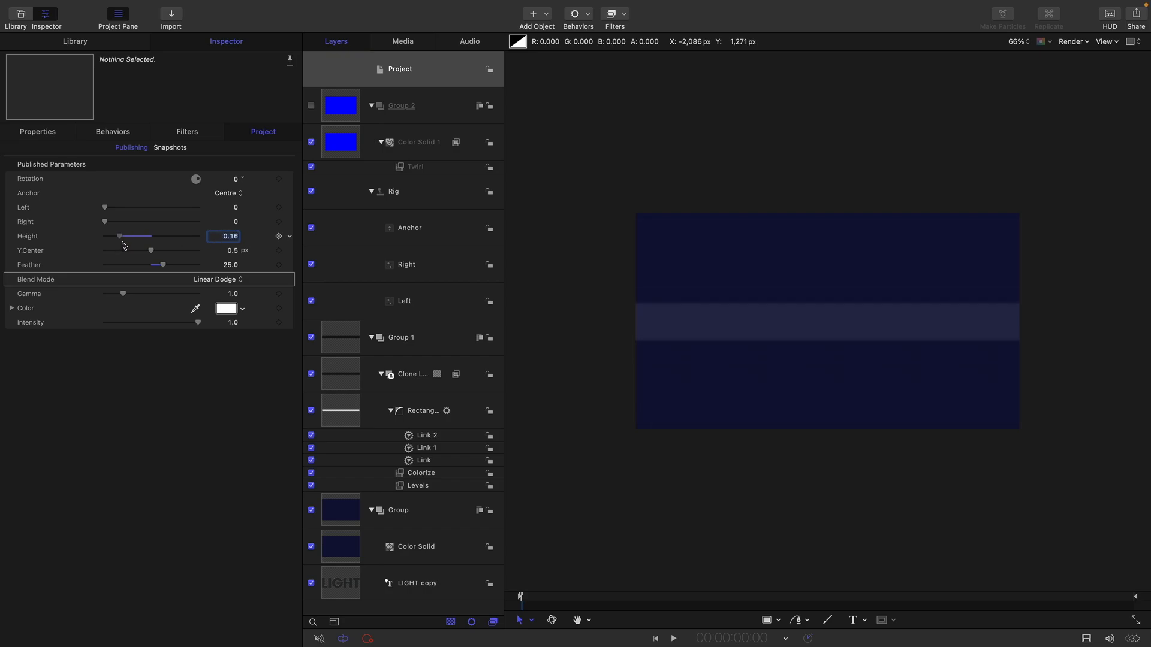
Set the published Height to 0.1 and hide the Color Solid above LIGHT copy.
{"action": "double_click", "coordinate": [226, 236]}
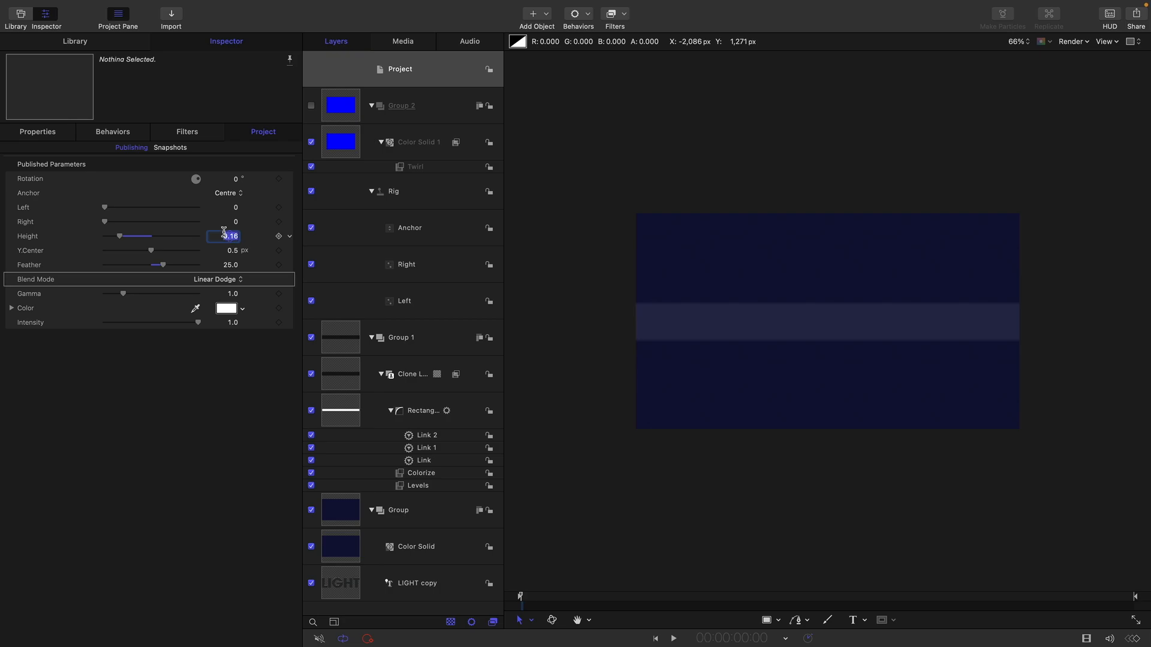
{"action": "type", "text": "0.1"}
{"action": "key", "text": "Return"}
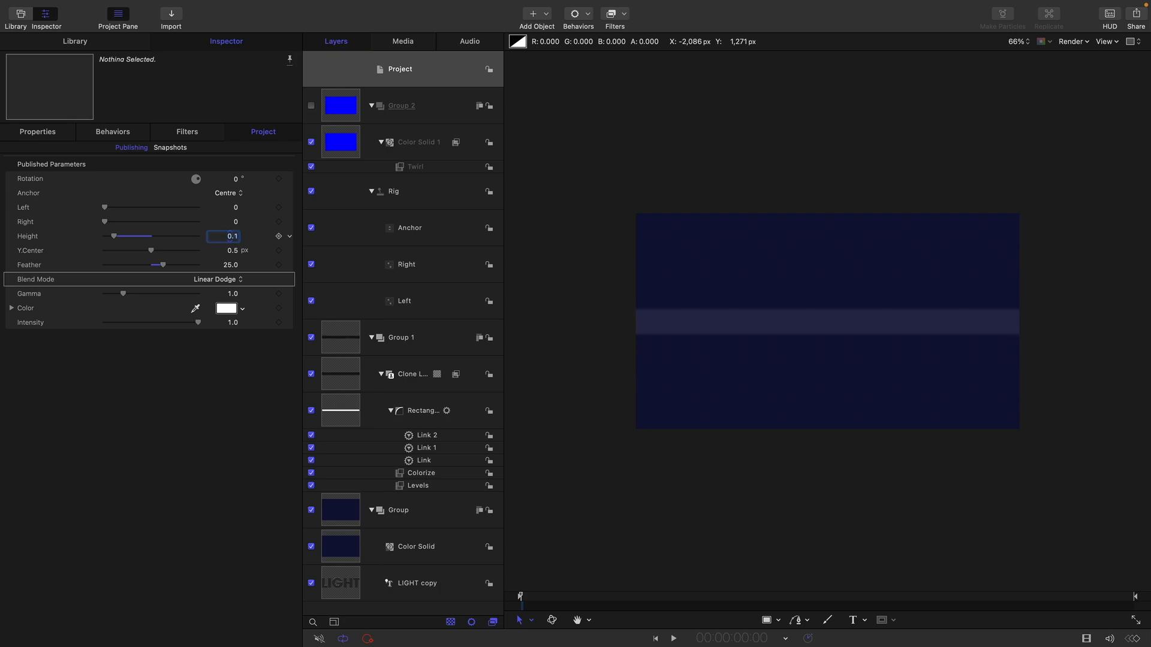
{"action": "left_click", "coordinate": [311, 547]}
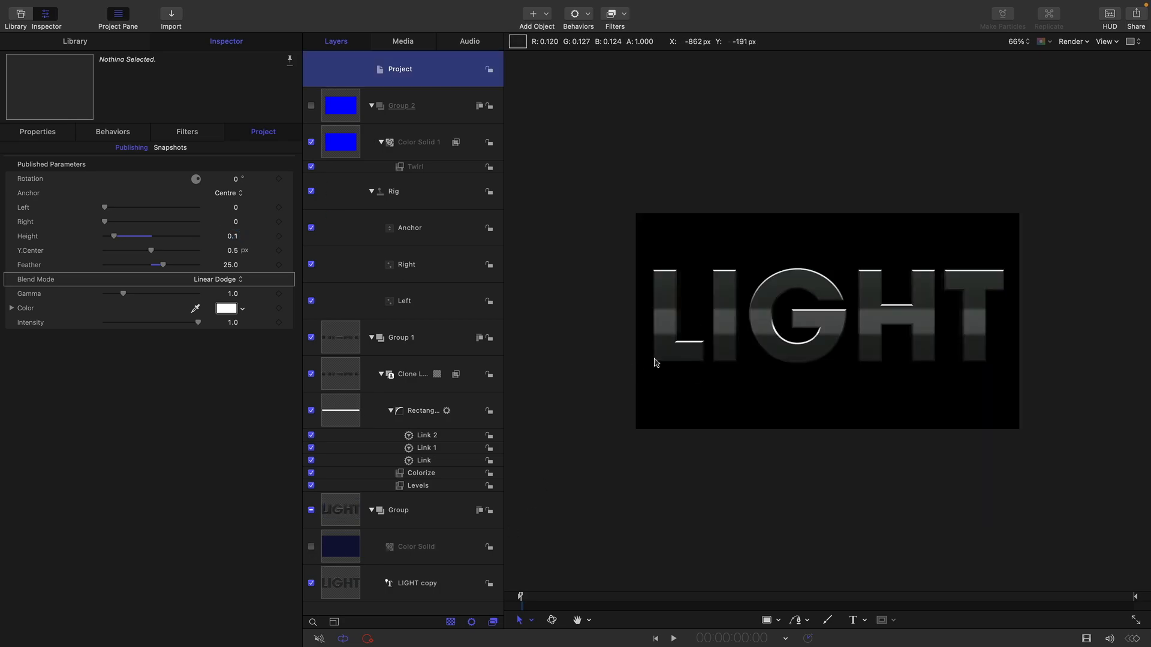
Save the project under the name TestTemplate in the Bar Light folder.
{"action": "mouse_move", "coordinate": [178, 3]}
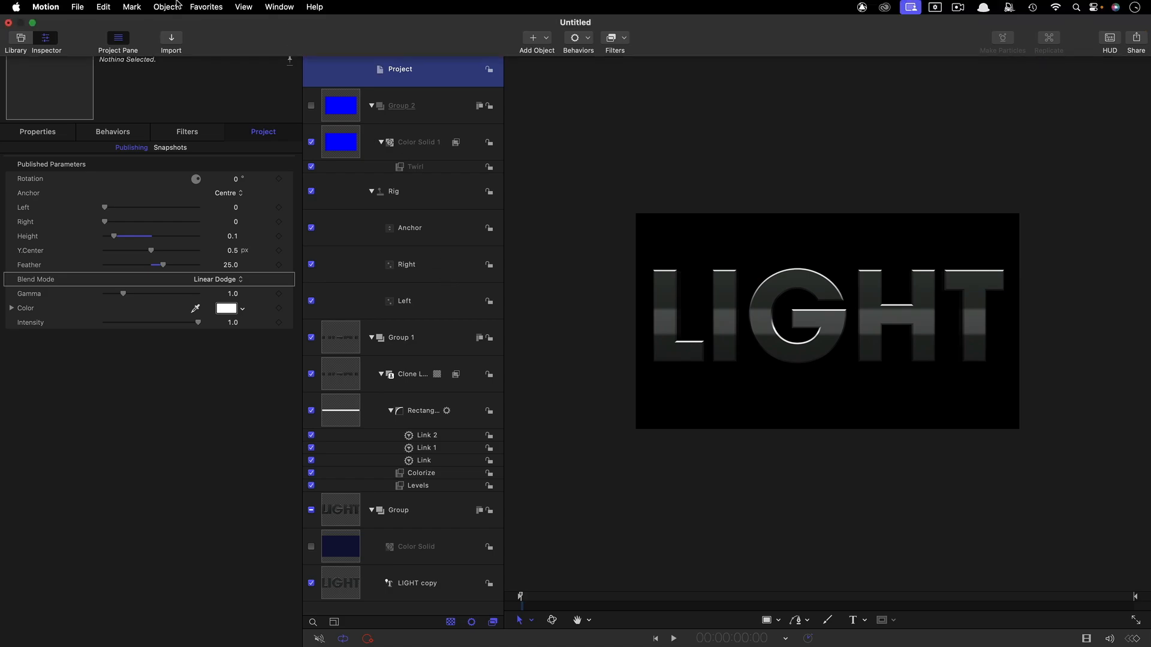
{"action": "left_click", "coordinate": [77, 7]}
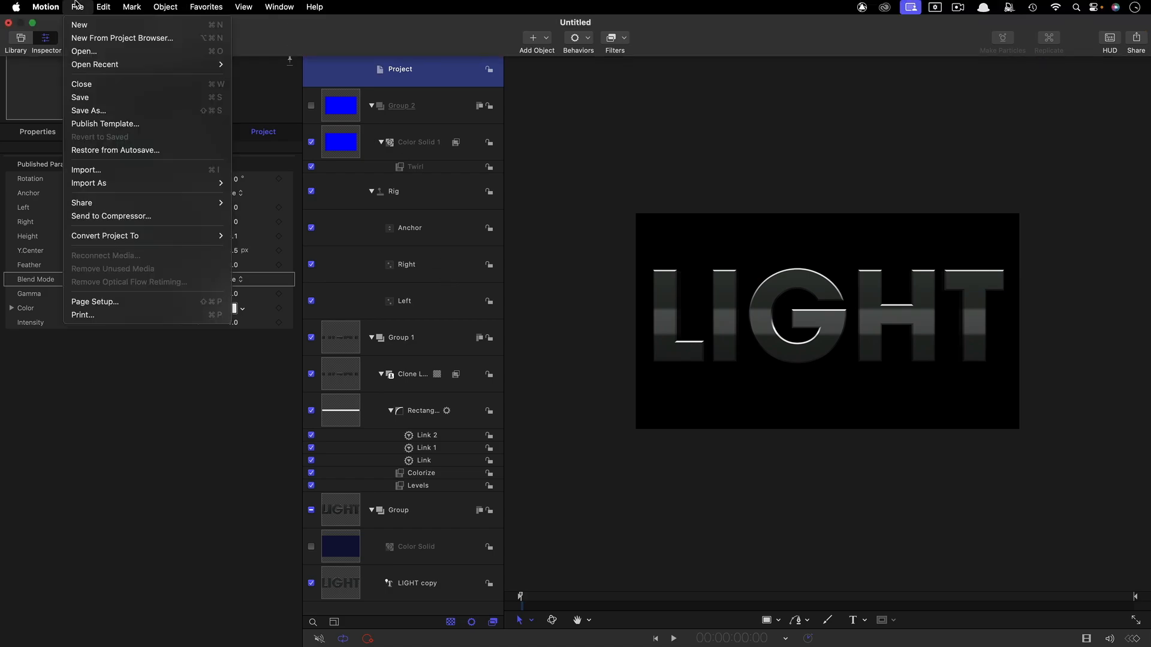
{"action": "left_click", "coordinate": [108, 112]}
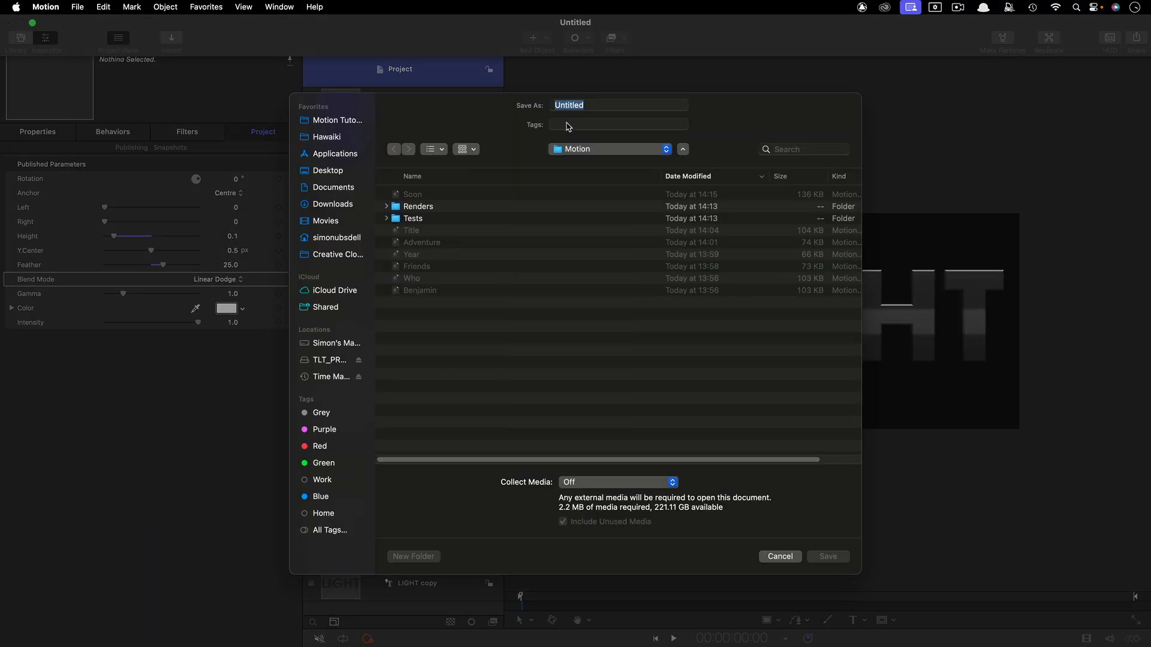
{"action": "type", "text": "Te"}
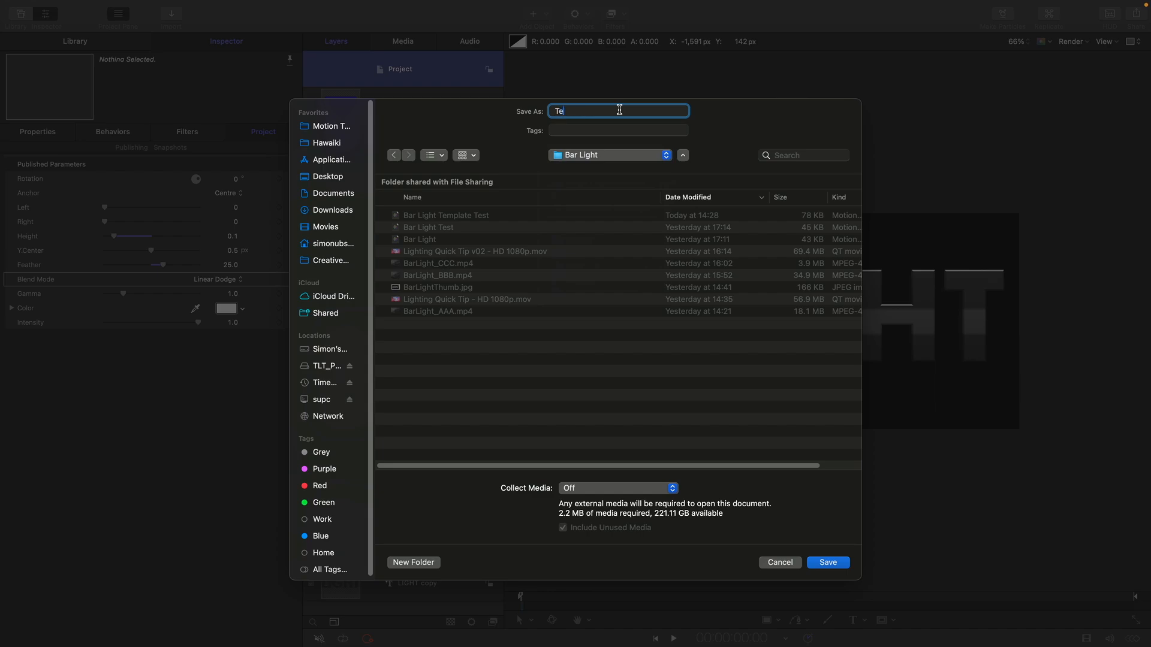
{"action": "type", "text": "stTemplate"}
{"action": "key", "text": "Return"}
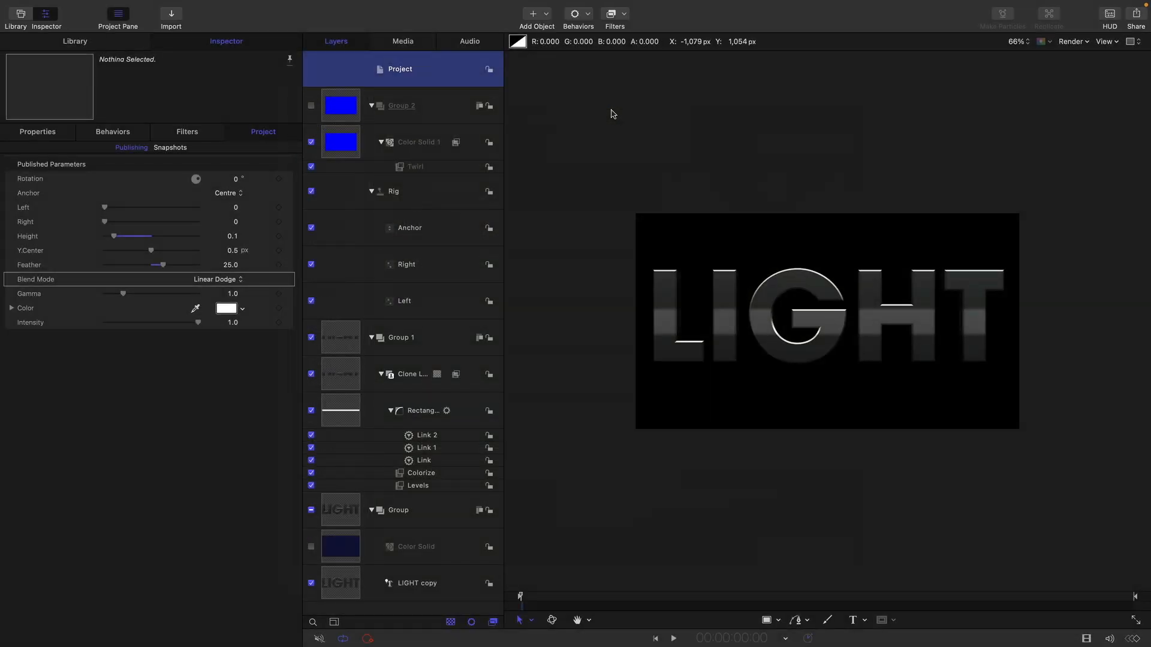
Convert the project to a Final Cut Pro effect, using New Effect Source as the effect source.
{"action": "mouse_move", "coordinate": [167, 5]}
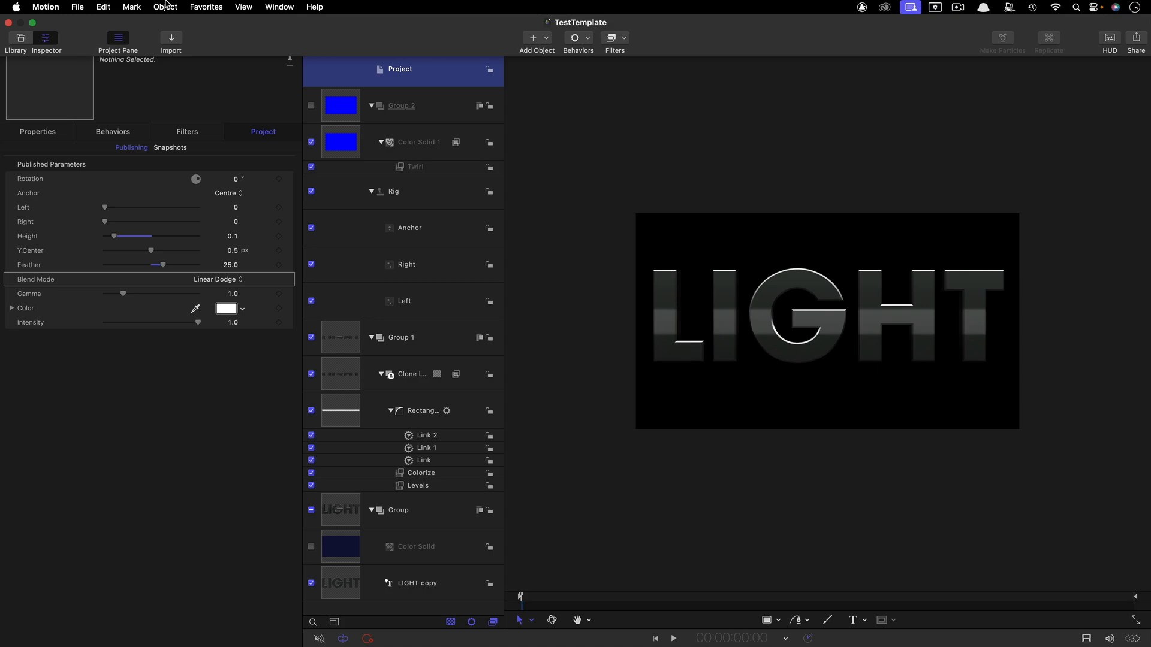
{"action": "left_click", "coordinate": [80, 6]}
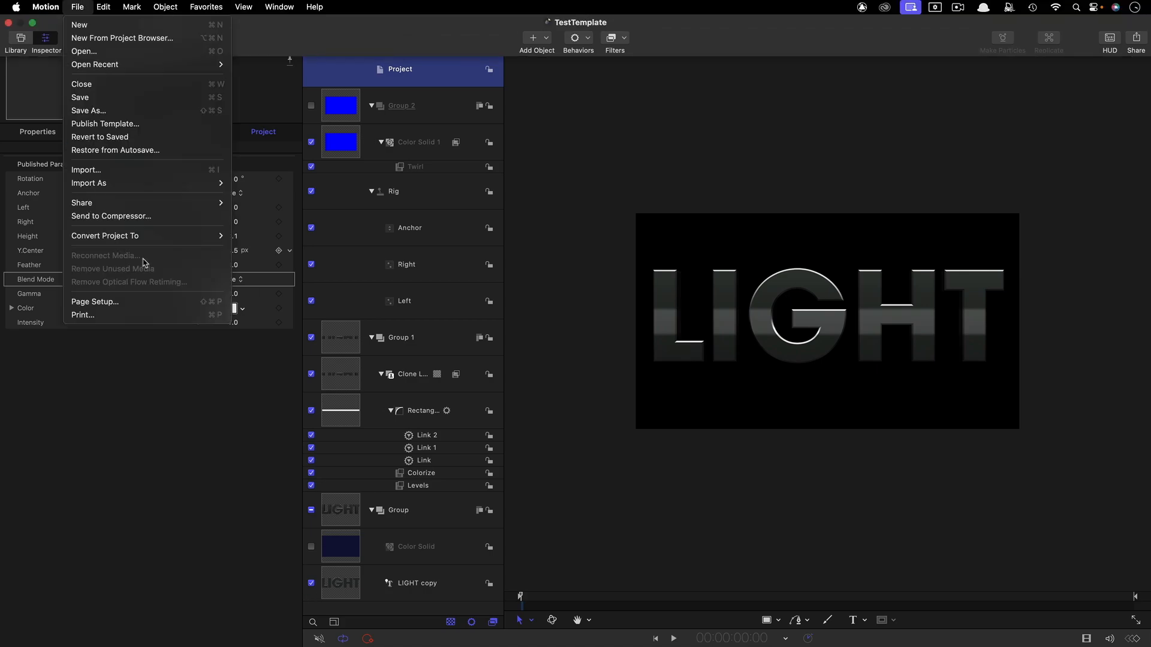
{"action": "mouse_move", "coordinate": [149, 238]}
{"action": "left_click", "coordinate": [256, 249]}
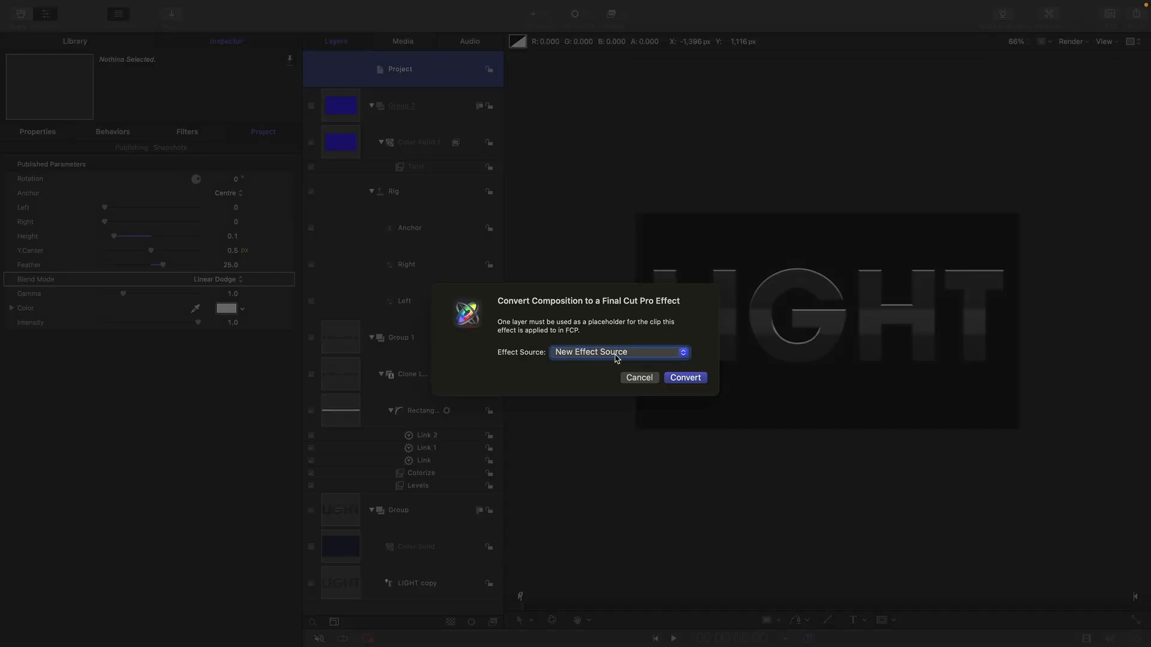
{"action": "left_click", "coordinate": [685, 378]}
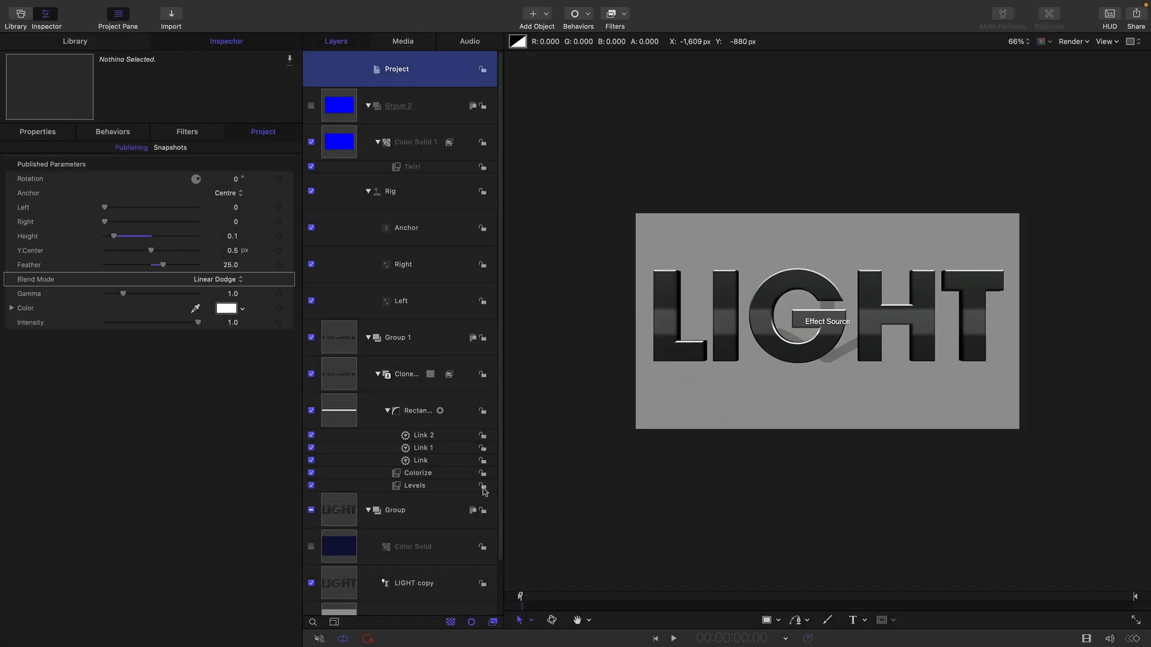
Move the Effect Source layer into Group above Color Solid, and delete the emptied Group 3.
{"action": "scroll", "coordinate": [484, 490], "scroll_direction": "down", "scroll_amount": 2}
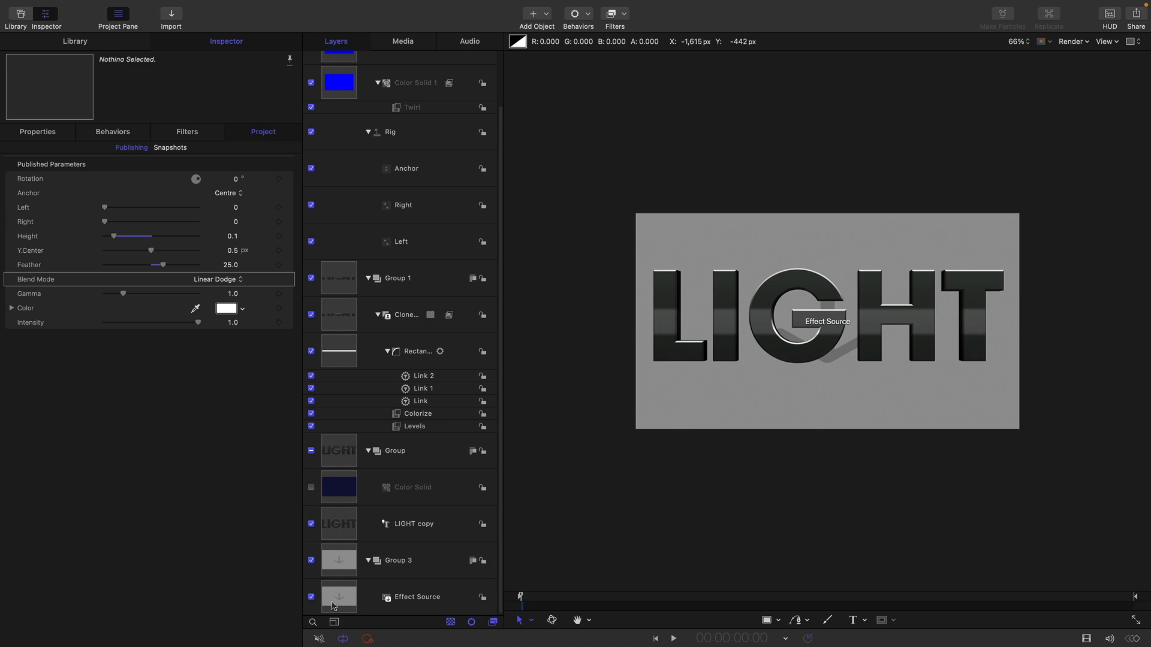
{"action": "left_click_drag", "start_coordinate": [334, 606], "coordinate": [381, 467]}
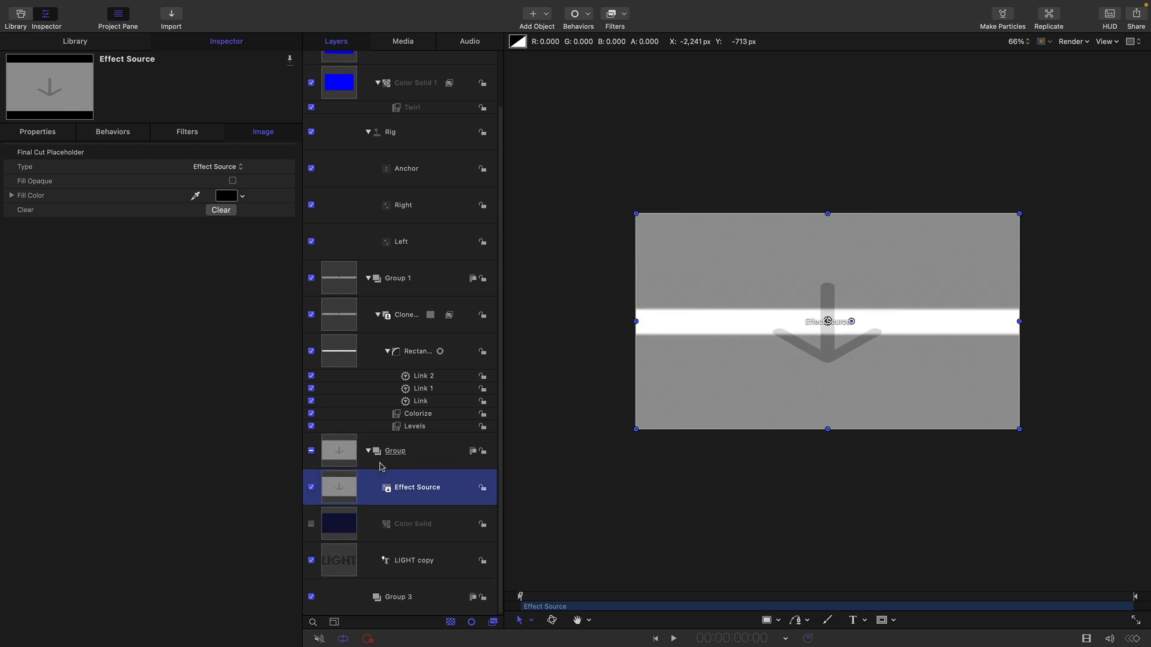
{"action": "left_click", "coordinate": [389, 598]}
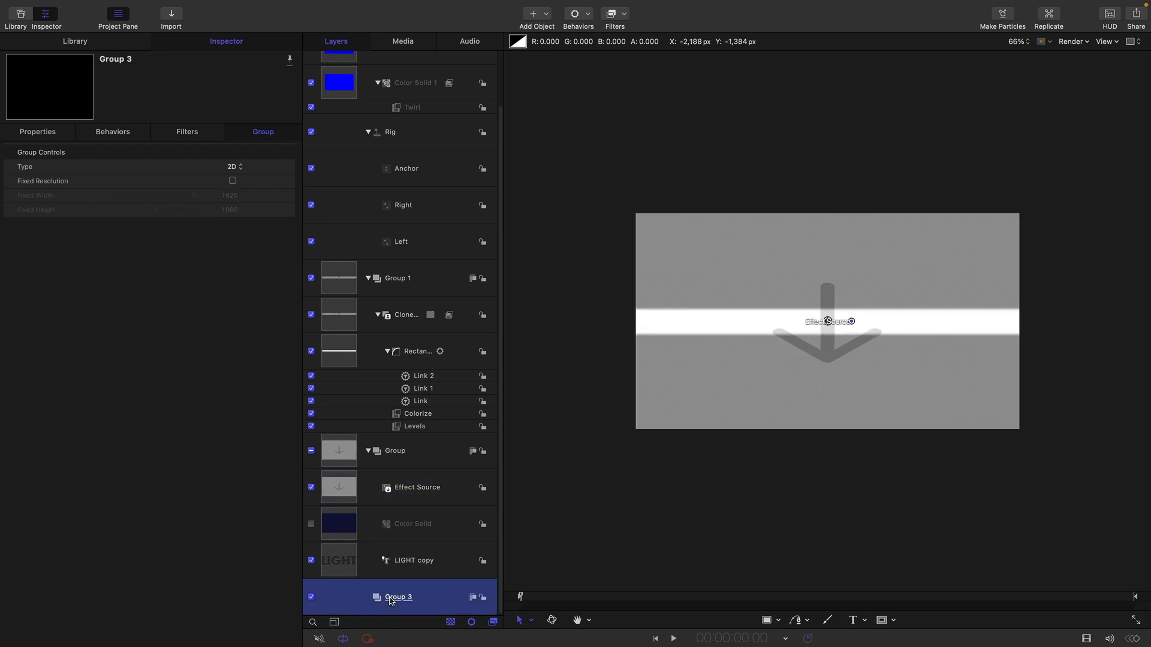
{"action": "key", "text": "Delete"}
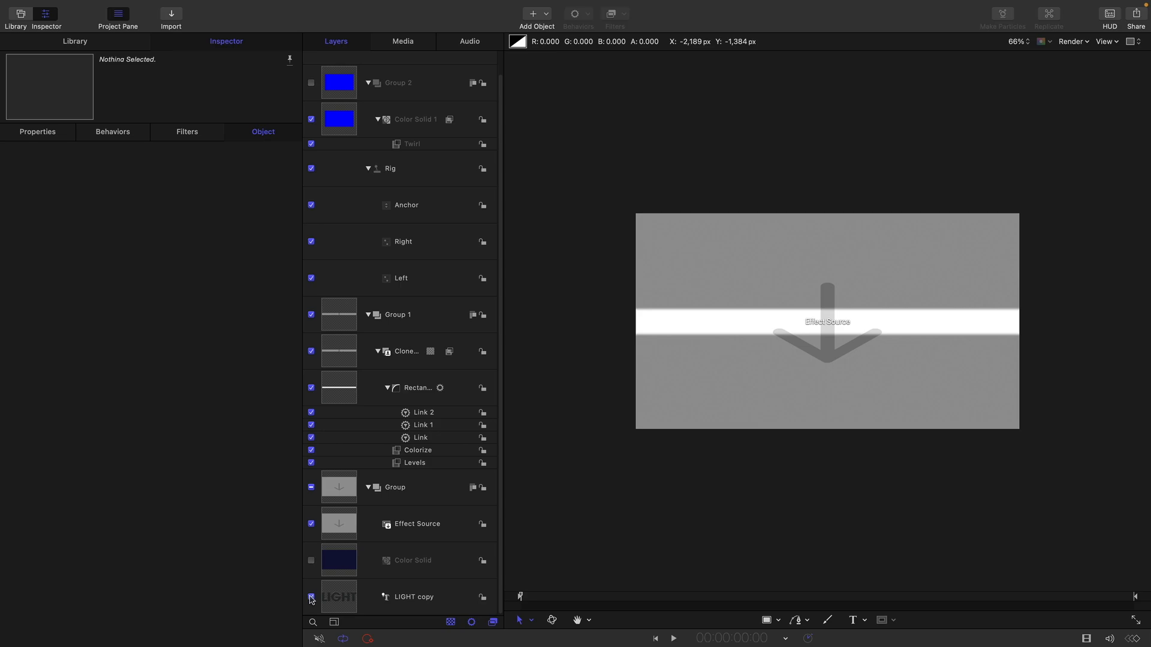
Hide the LIGHT copy layer beneath the Color Solid in Group.
{"action": "left_click", "coordinate": [311, 598]}
{"action": "left_click", "coordinate": [334, 564]}
{"action": "left_click", "coordinate": [342, 595]}
{"action": "left_click", "coordinate": [338, 560]}
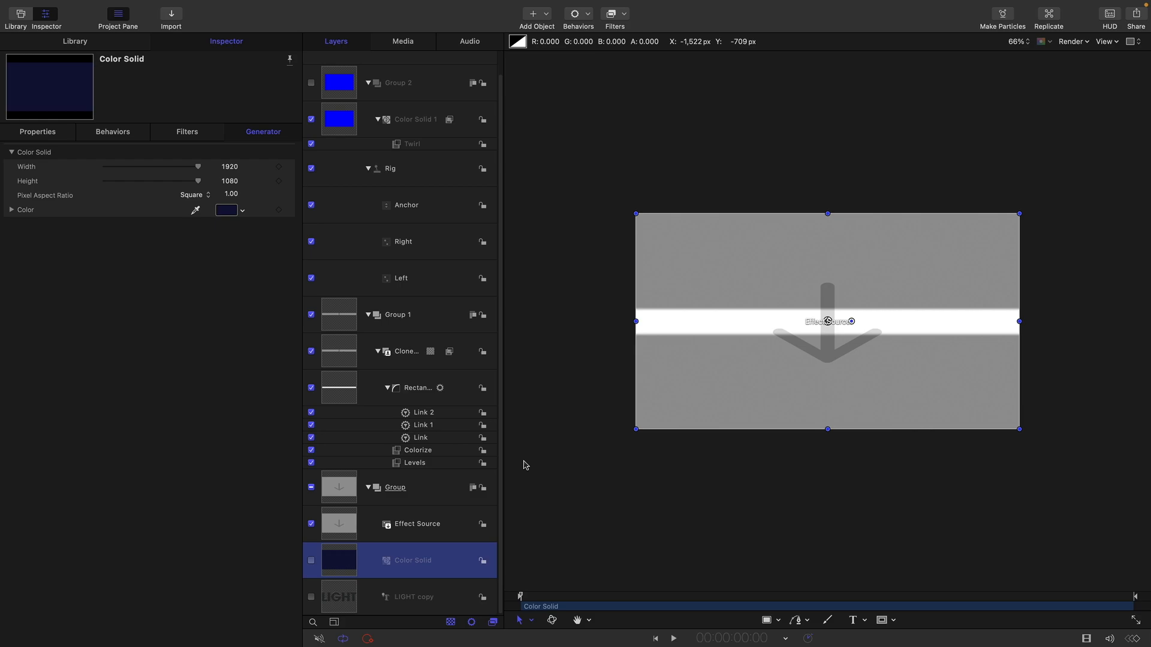
Publish the effect template as TKY Lighting Bar in the TKY category with no theme.
{"action": "scroll", "coordinate": [399, 76], "scroll_direction": "up", "scroll_amount": 2}
{"action": "left_click", "coordinate": [402, 78]}
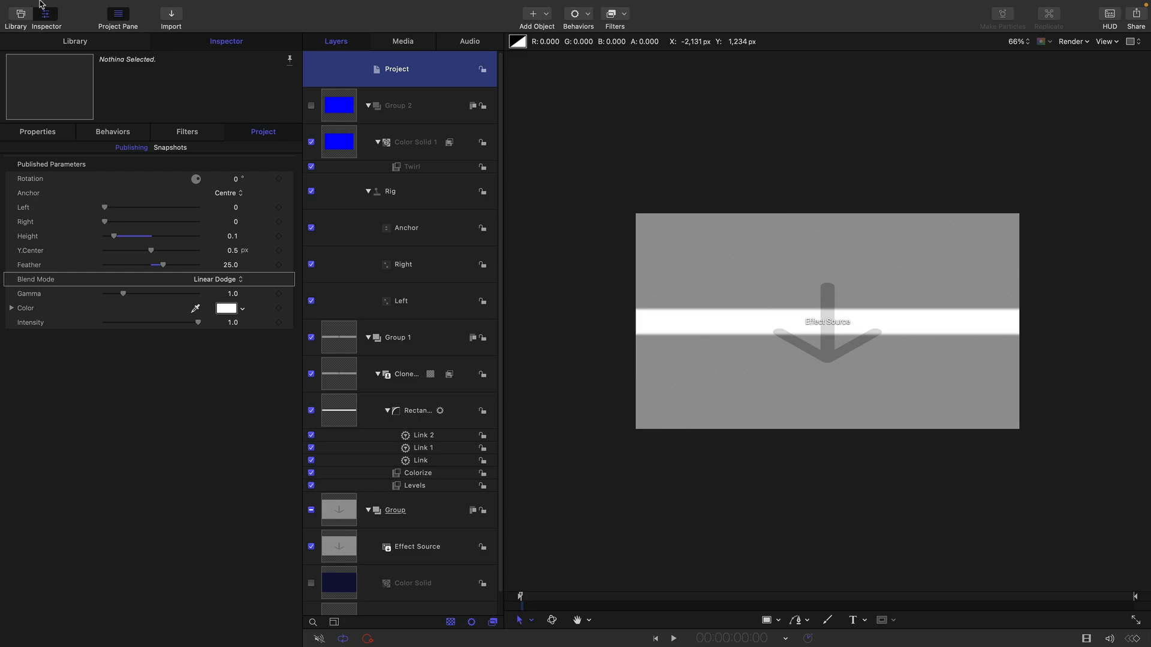
{"action": "left_click", "coordinate": [78, 6]}
{"action": "left_click", "coordinate": [83, 110]}
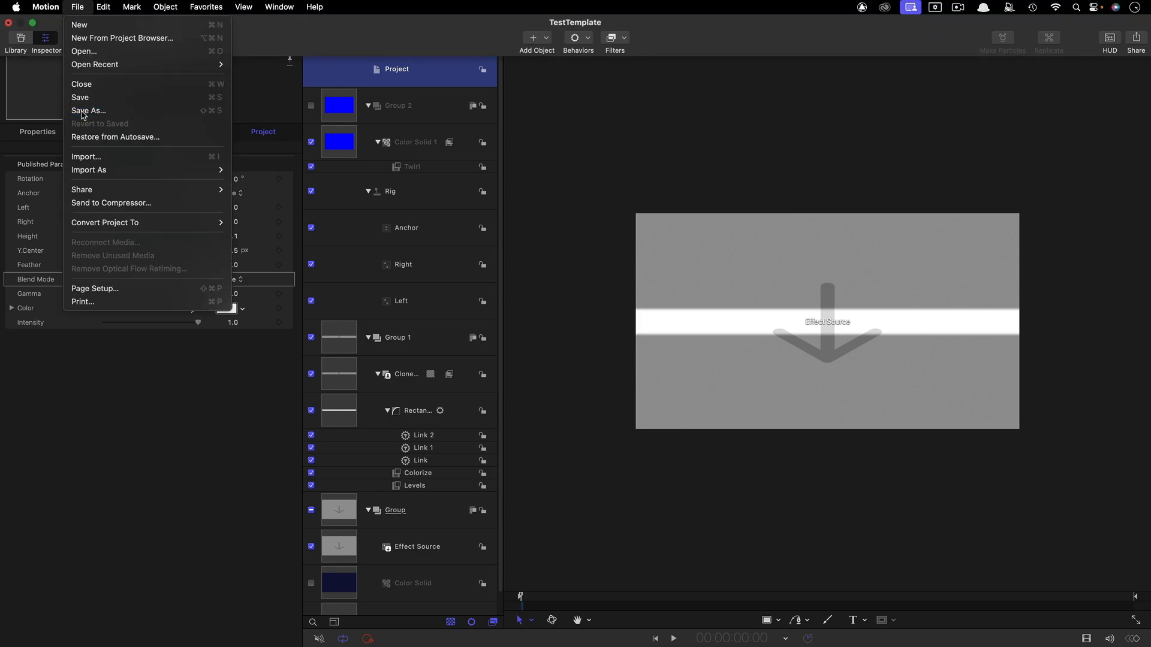
{"action": "left_click", "coordinate": [581, 328]}
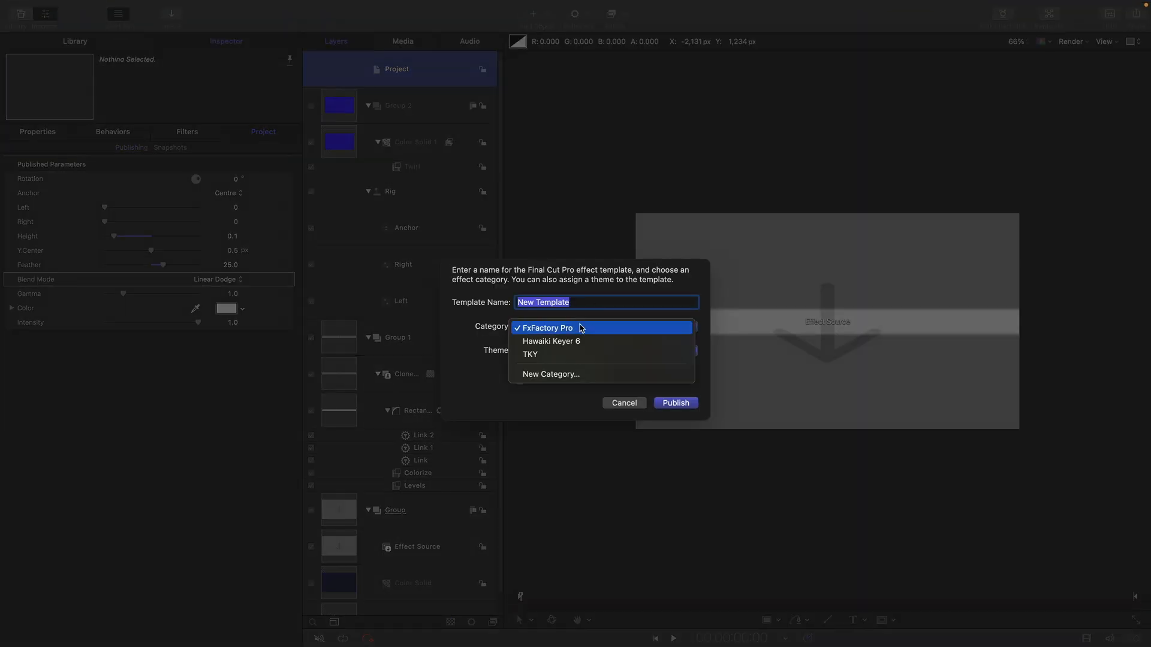
{"action": "left_click", "coordinate": [577, 355]}
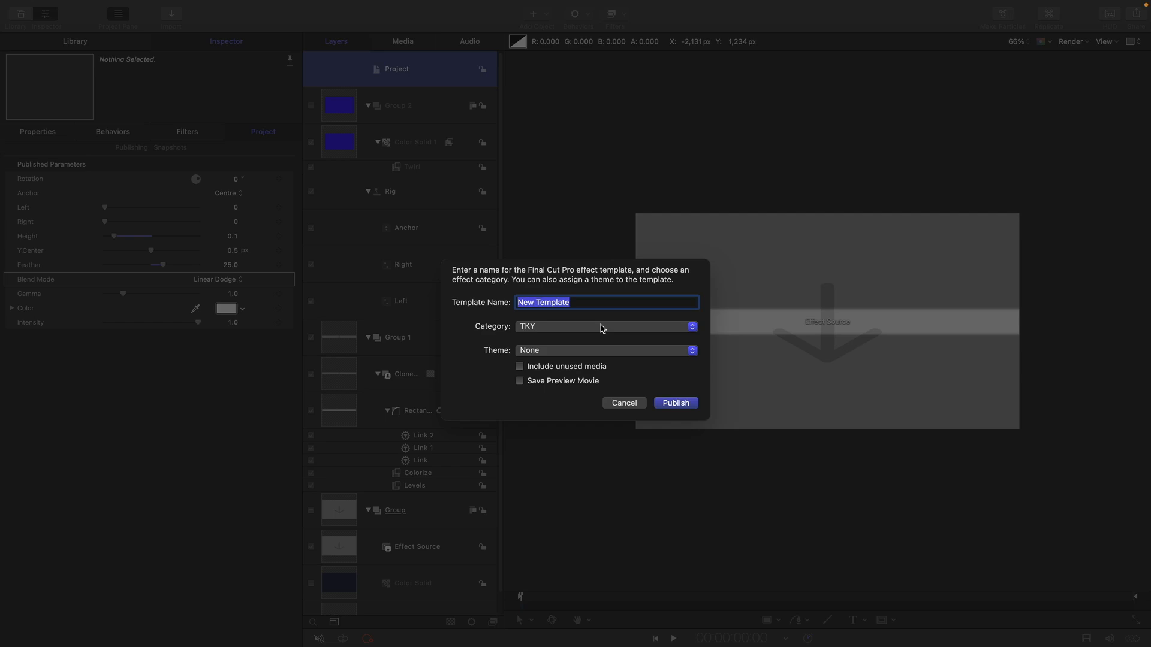
{"action": "type", "text": "TKY Lighting Bar"}
{"action": "key", "text": "Return"}
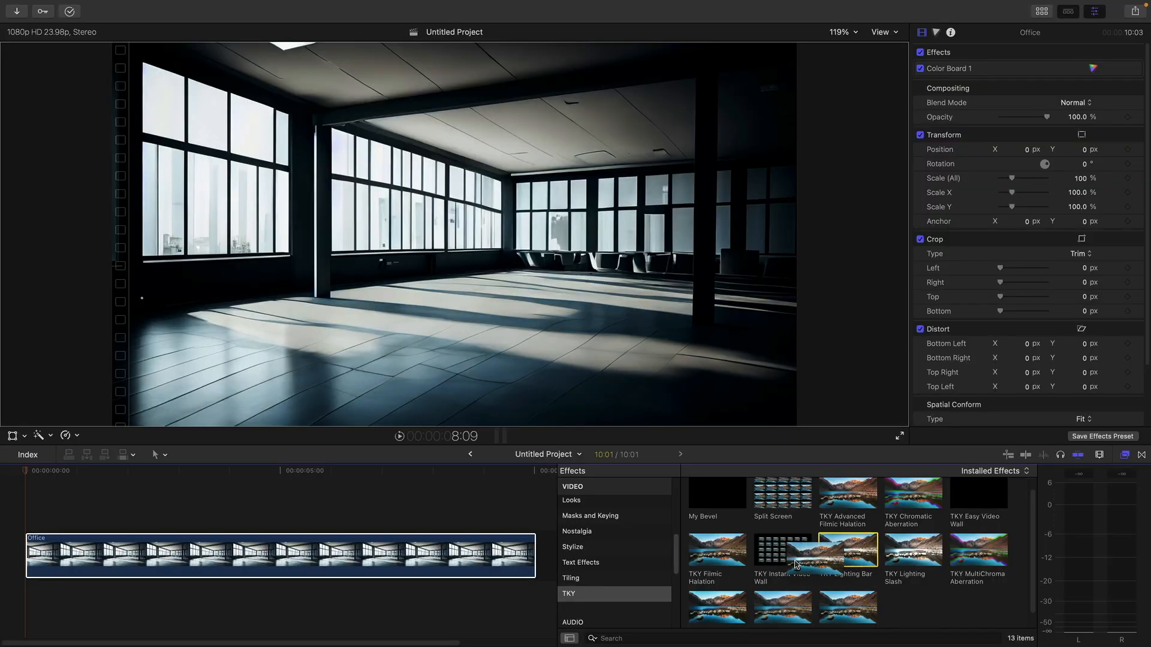
In Final Cut Pro, apply the TKY Lighting Bar effect to the Office clip, close the effects browser and move the playhead to 5:05.
{"action": "left_click_drag", "start_coordinate": [848, 554], "coordinate": [306, 562]}
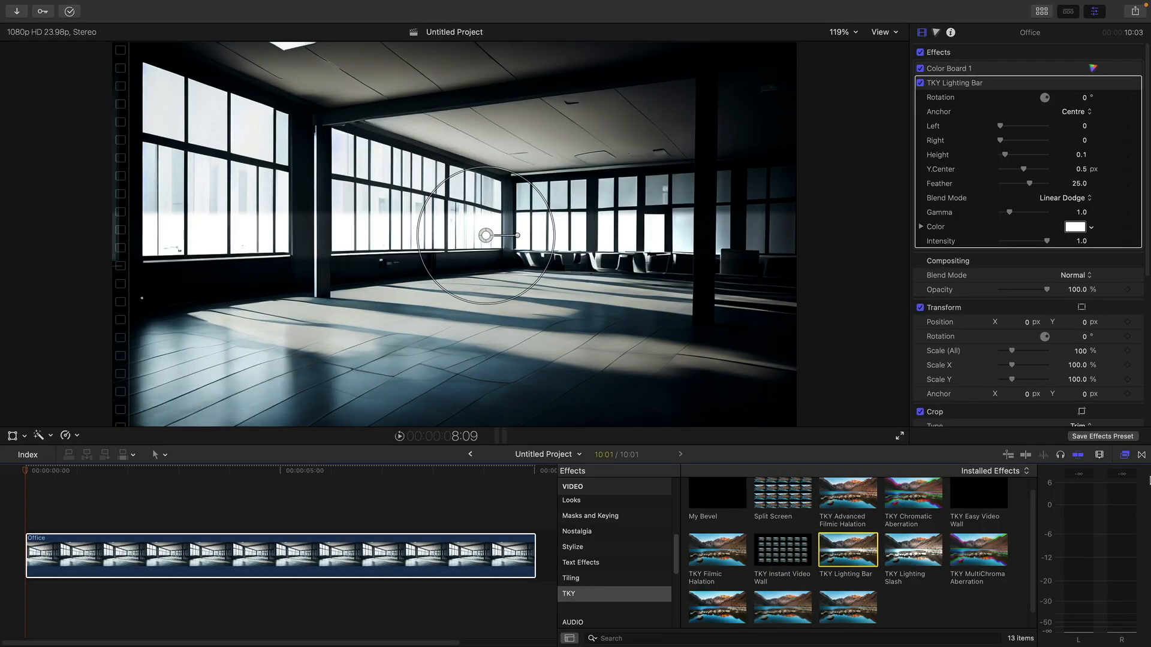
{"action": "left_click", "coordinate": [1124, 456]}
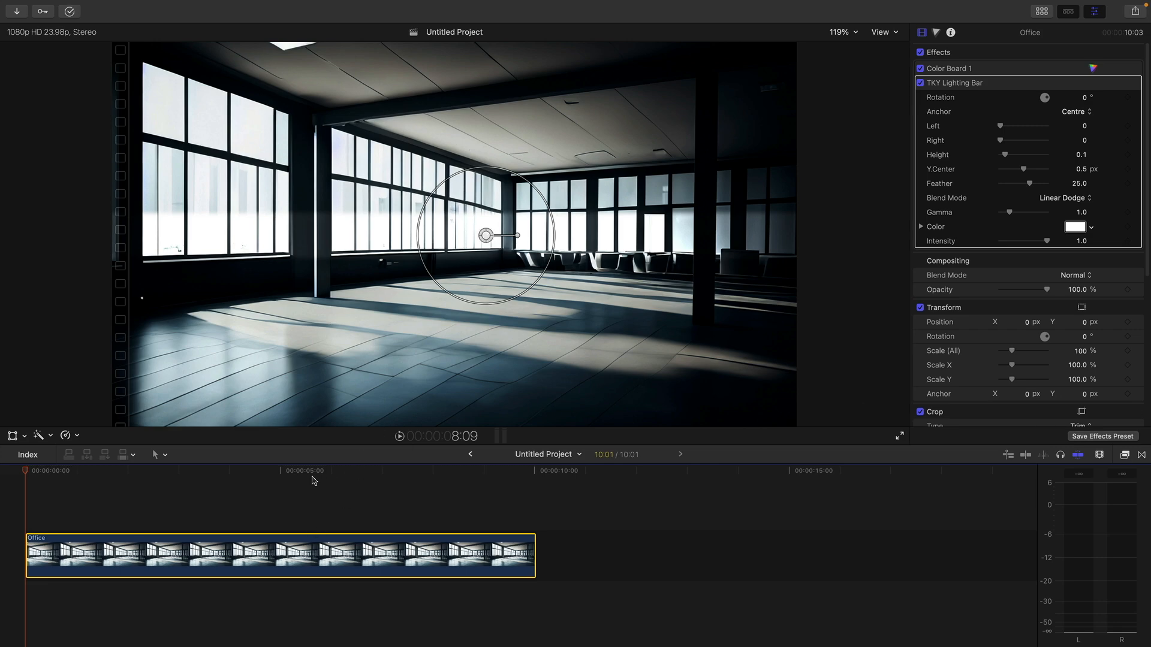
{"action": "left_click", "coordinate": [290, 473]}
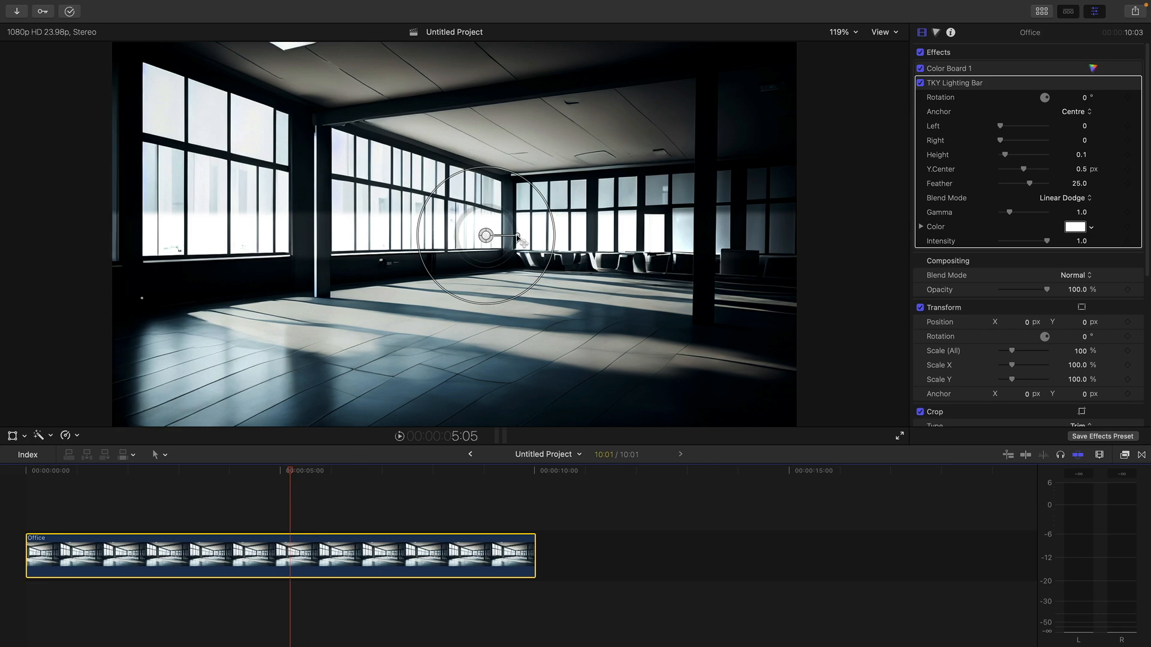
Adjust the lighting bar to a Rotation of about -57.6°, a Height of about 0.2 and a Y.Center of about 0.51.
{"action": "left_click_drag", "start_coordinate": [517, 236], "coordinate": [509, 241]}
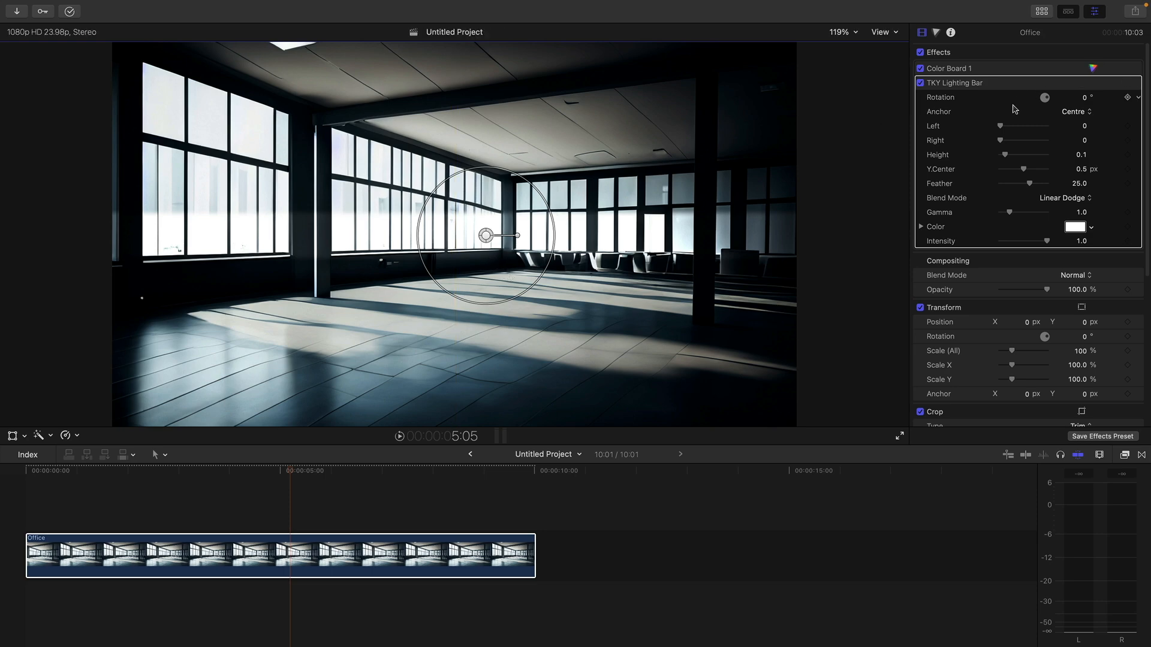
{"action": "left_click_drag", "start_coordinate": [1025, 173], "coordinate": [1026, 174]}
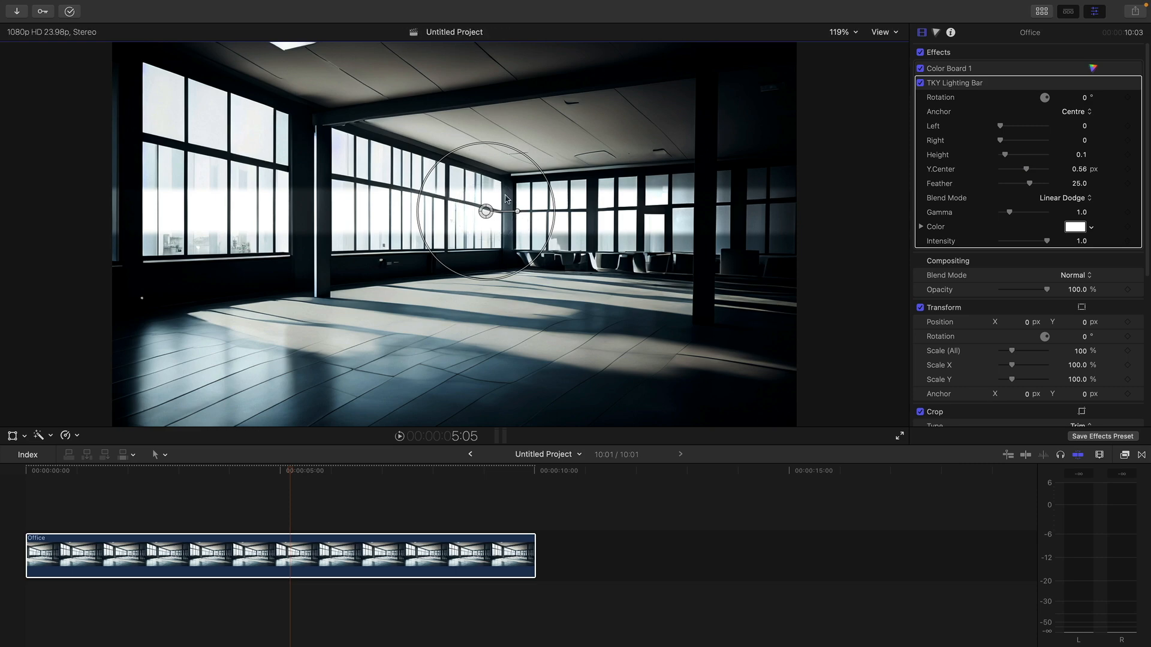
{"action": "left_click_drag", "start_coordinate": [522, 220], "coordinate": [507, 249]}
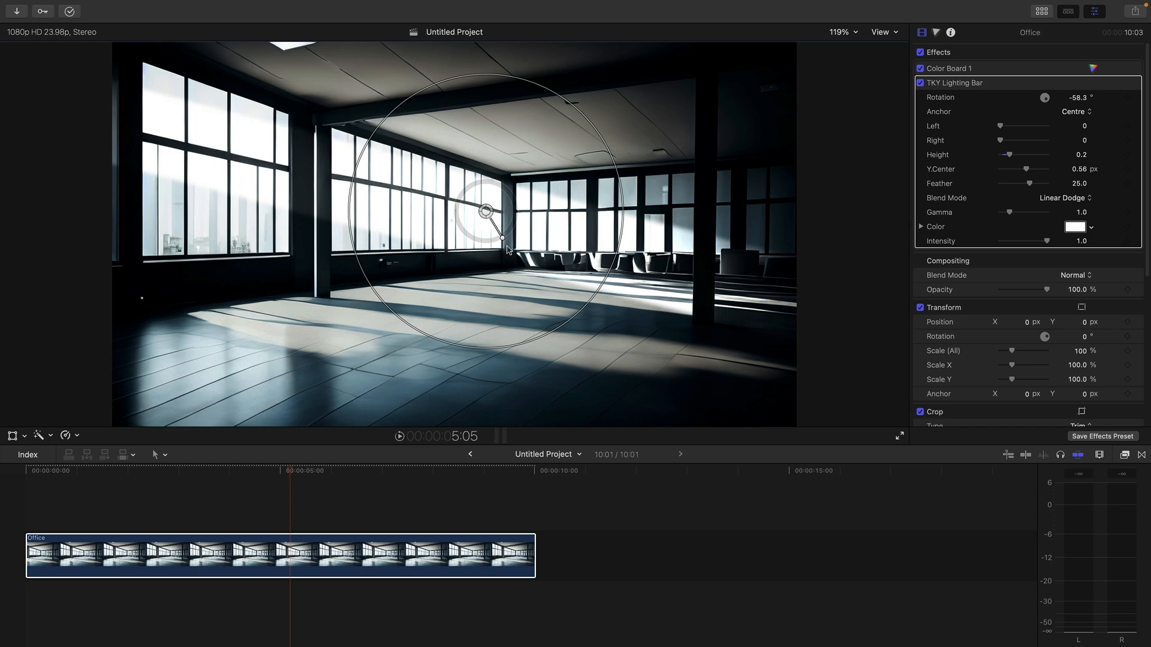
{"action": "mouse_move", "coordinate": [486, 211]}
{"action": "left_mouse_down"}
{"action": "mouse_move", "coordinate": [478, 244]}
{"action": "mouse_move", "coordinate": [485, 230]}
{"action": "left_mouse_up"}
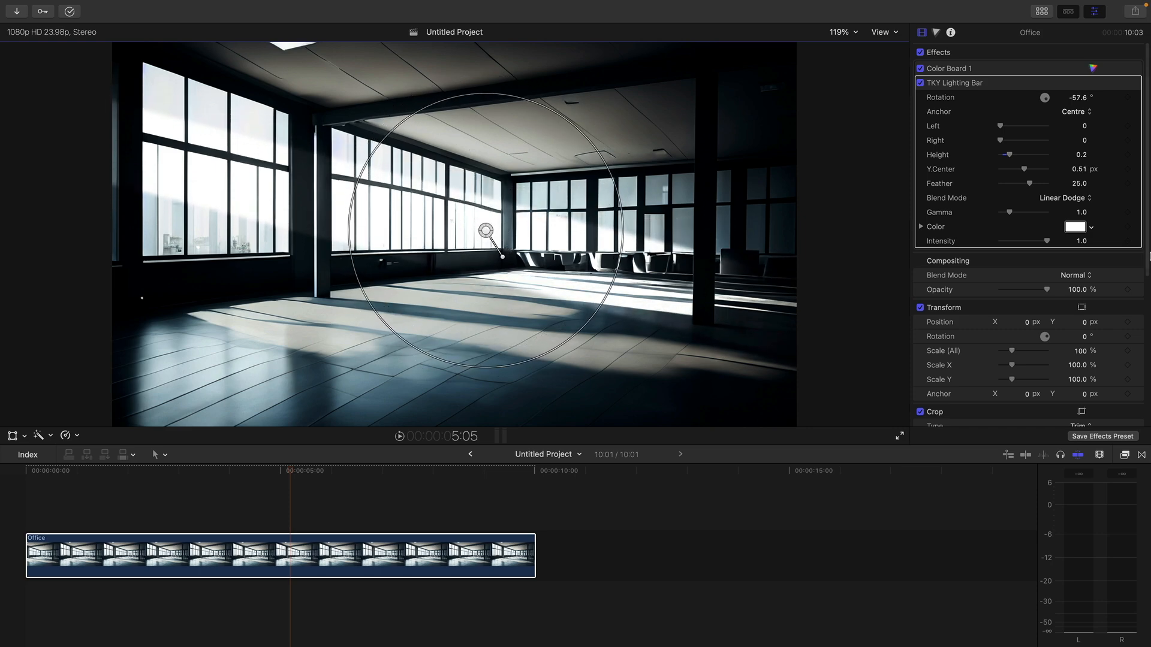
Raise the lighting bar's Gamma to about 2.28, Right to about 66.94 and Left to about 40.27.
{"action": "left_click_drag", "start_coordinate": [1011, 214], "coordinate": [1024, 219]}
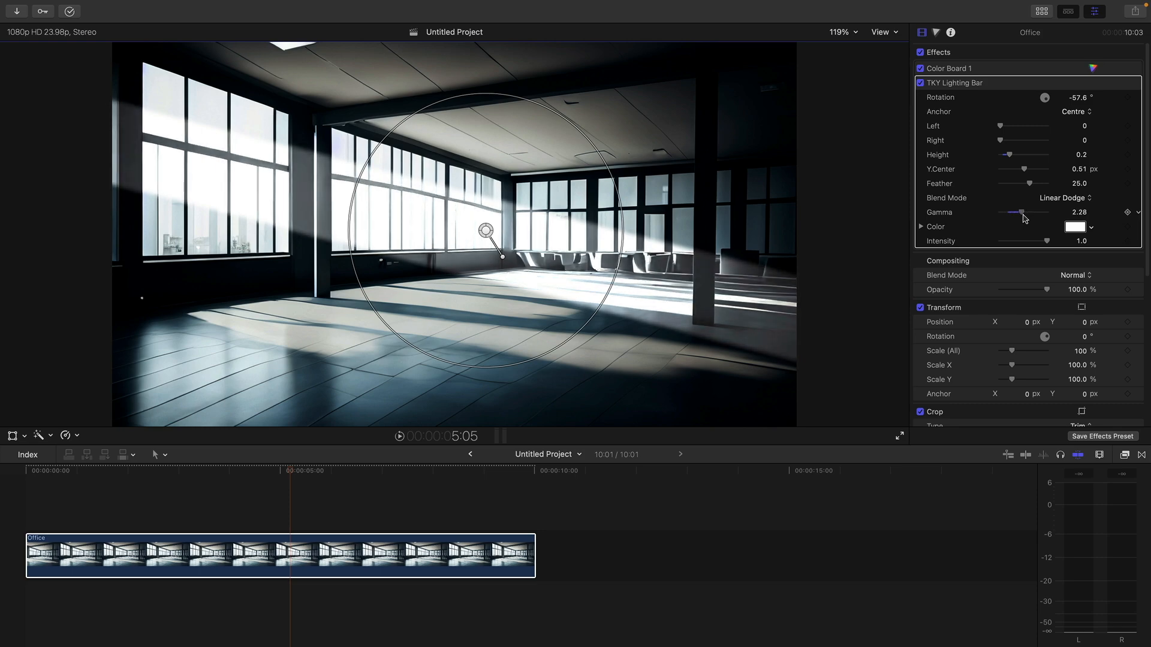
{"action": "left_click_drag", "start_coordinate": [999, 142], "coordinate": [1024, 127]}
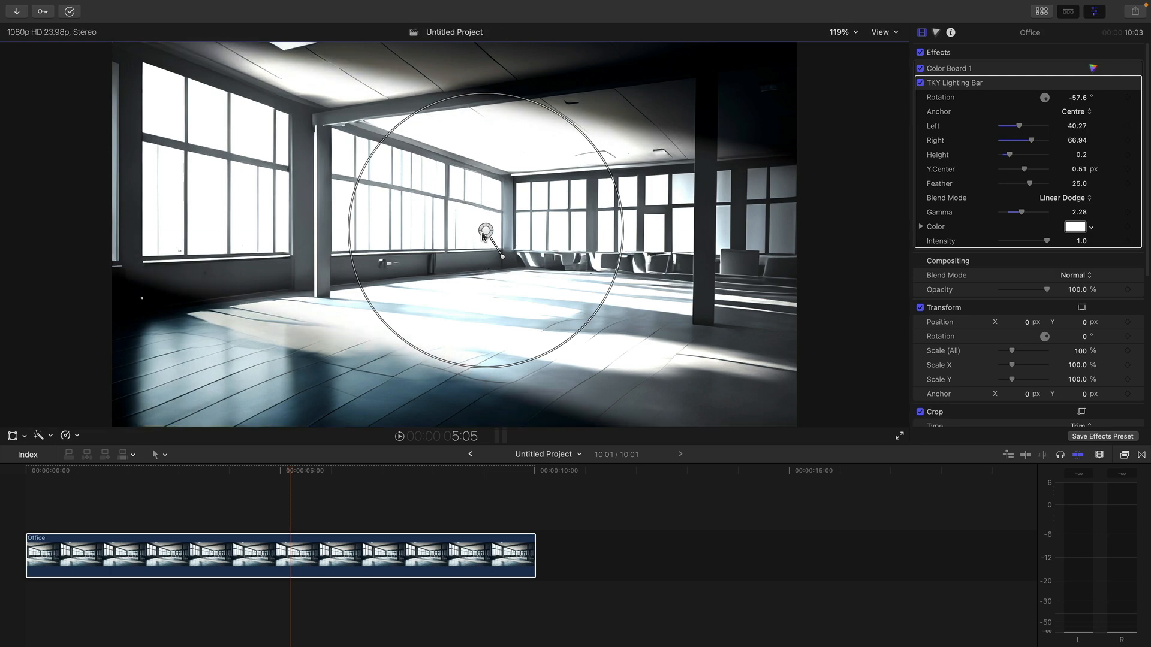
Lower the lighting bar's Y.Center to about 0.45 and change its Color to the Sky pencil swatch.
{"action": "left_click_drag", "start_coordinate": [485, 233], "coordinate": [479, 259]}
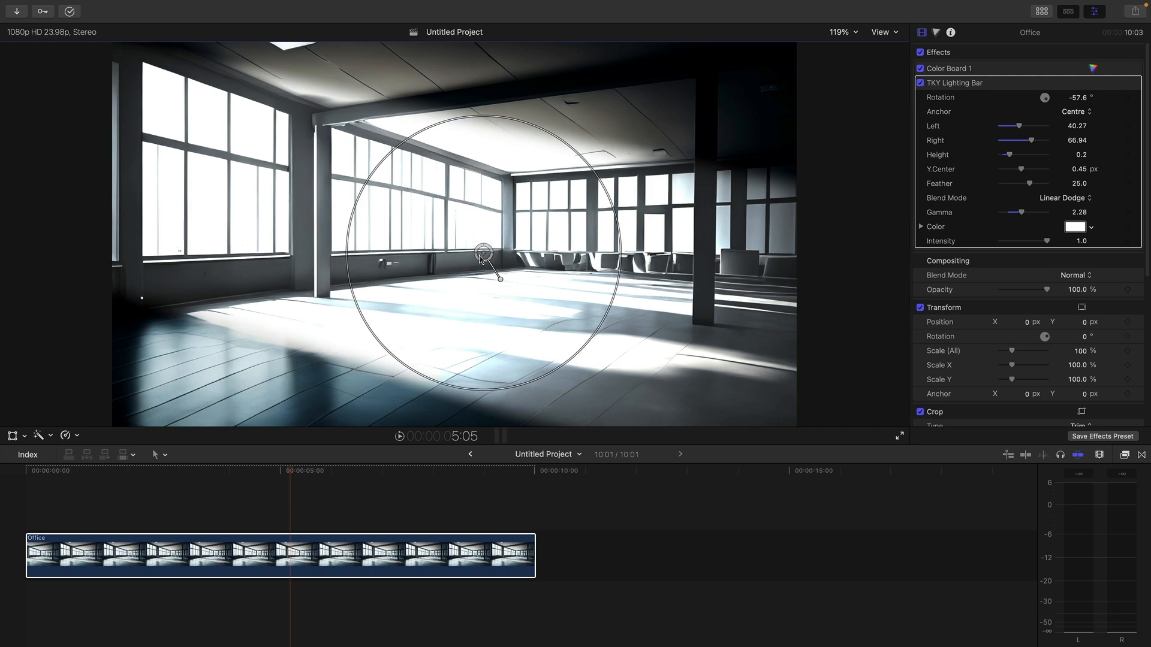
{"action": "left_click", "coordinate": [1073, 228]}
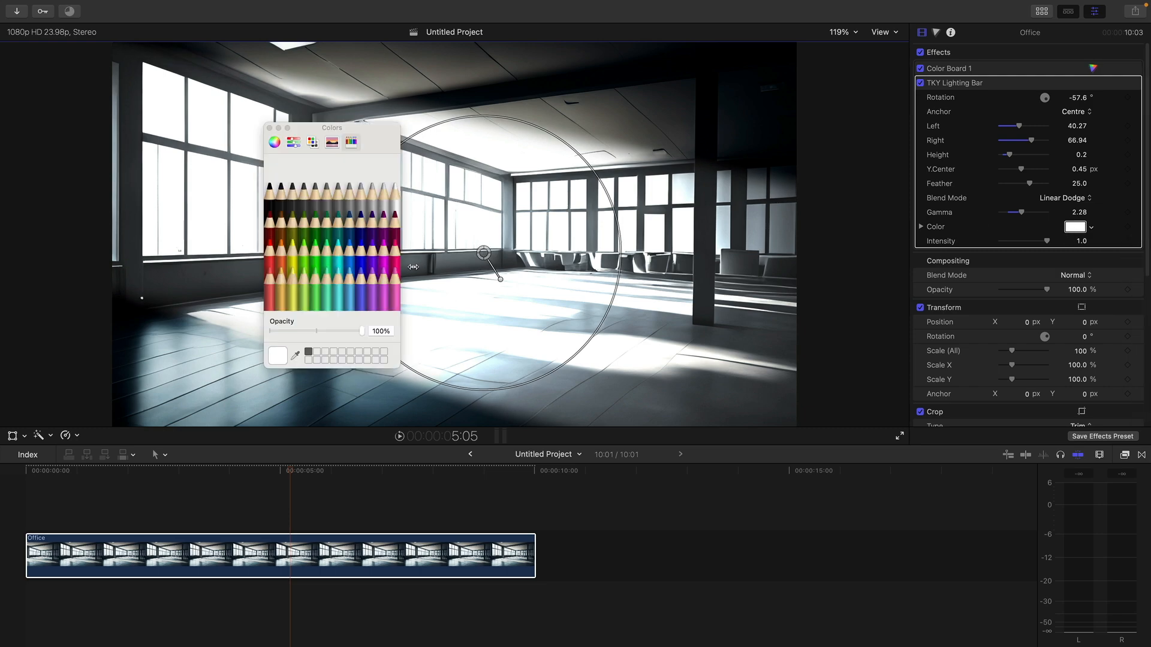
{"action": "left_click", "coordinate": [348, 298]}
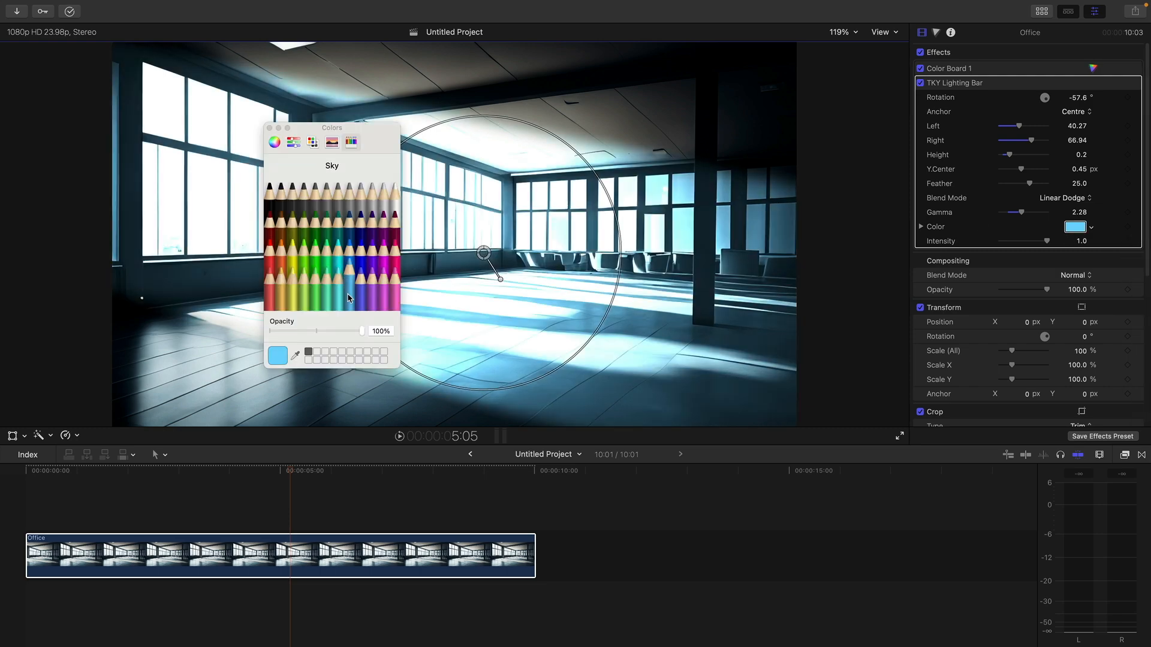
{"action": "left_click", "coordinate": [269, 127]}
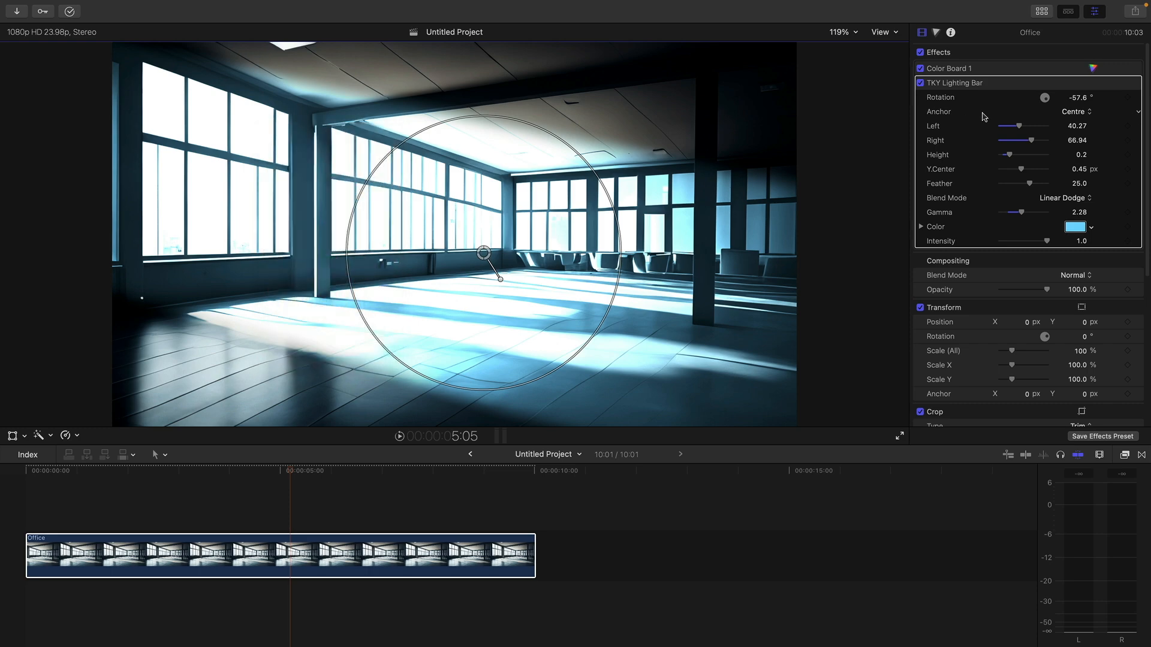
Raise the lighting bar's Gamma to about 2.46, try a Feather of 0 and settle Feather at about 37.
{"action": "mouse_move", "coordinate": [1023, 213]}
{"action": "left_mouse_down"}
{"action": "mouse_move", "coordinate": [1032, 214]}
{"action": "mouse_move", "coordinate": [1012, 216]}
{"action": "mouse_move", "coordinate": [1037, 217]}
{"action": "mouse_move", "coordinate": [1025, 220]}
{"action": "mouse_move", "coordinate": [1027, 188]}
{"action": "mouse_move", "coordinate": [1009, 187]}
{"action": "mouse_move", "coordinate": [1027, 191]}
{"action": "left_mouse_up"}
{"action": "left_click", "coordinate": [1079, 184]}
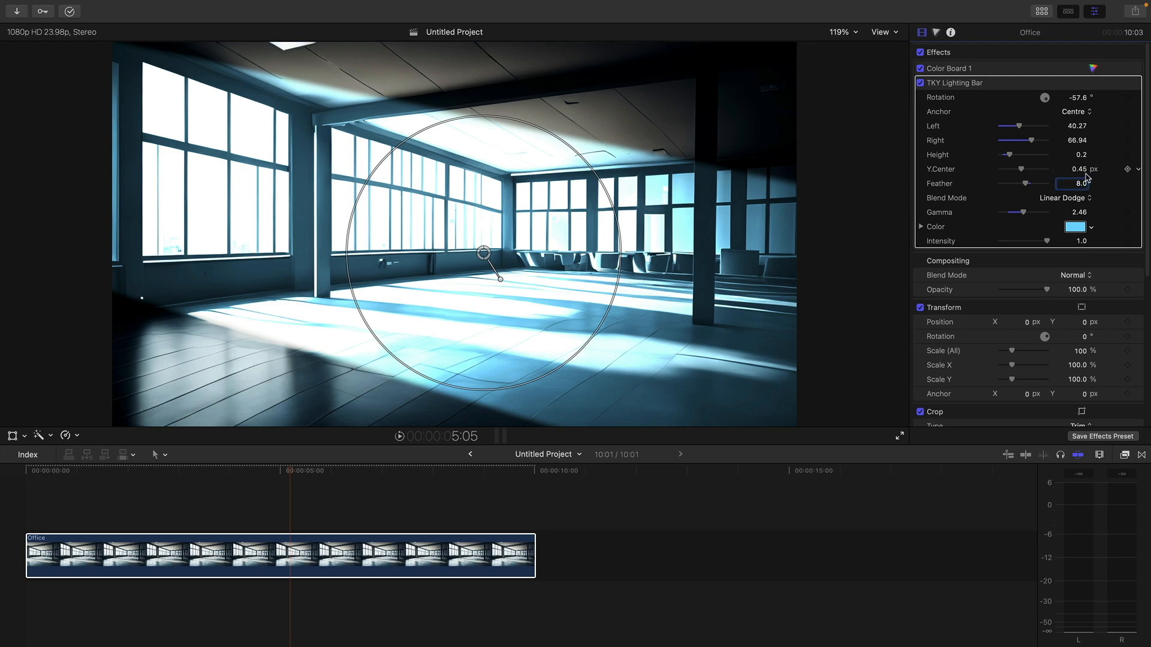
{"action": "type", "text": "0"}
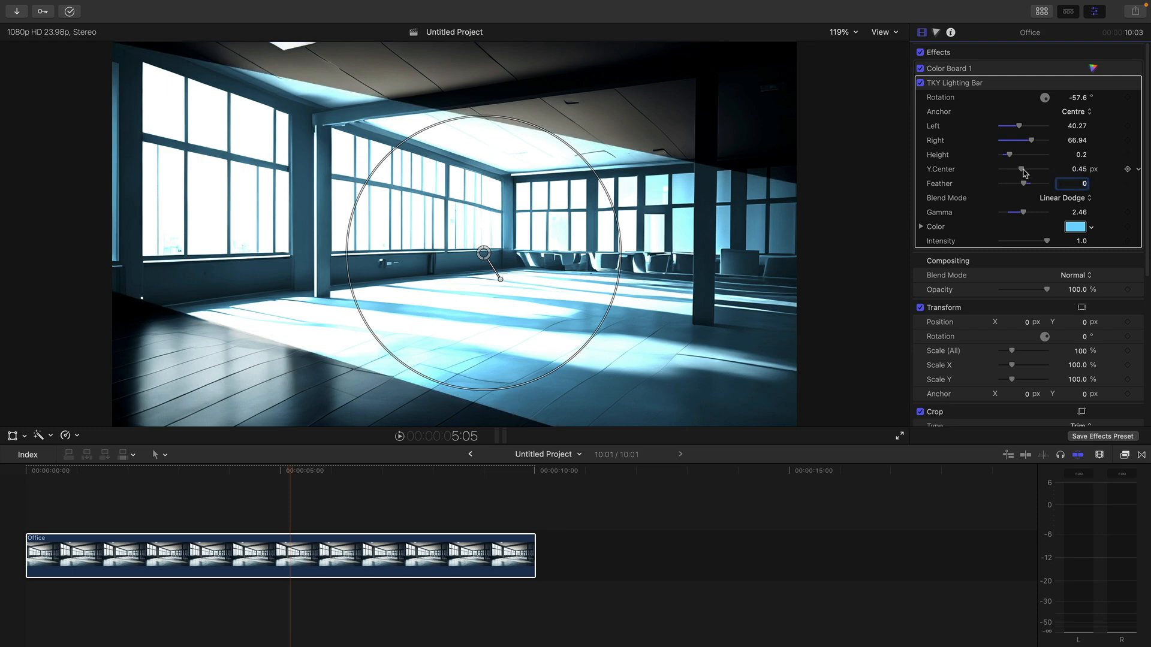
{"action": "left_click_drag", "start_coordinate": [1024, 183], "coordinate": [1033, 184]}
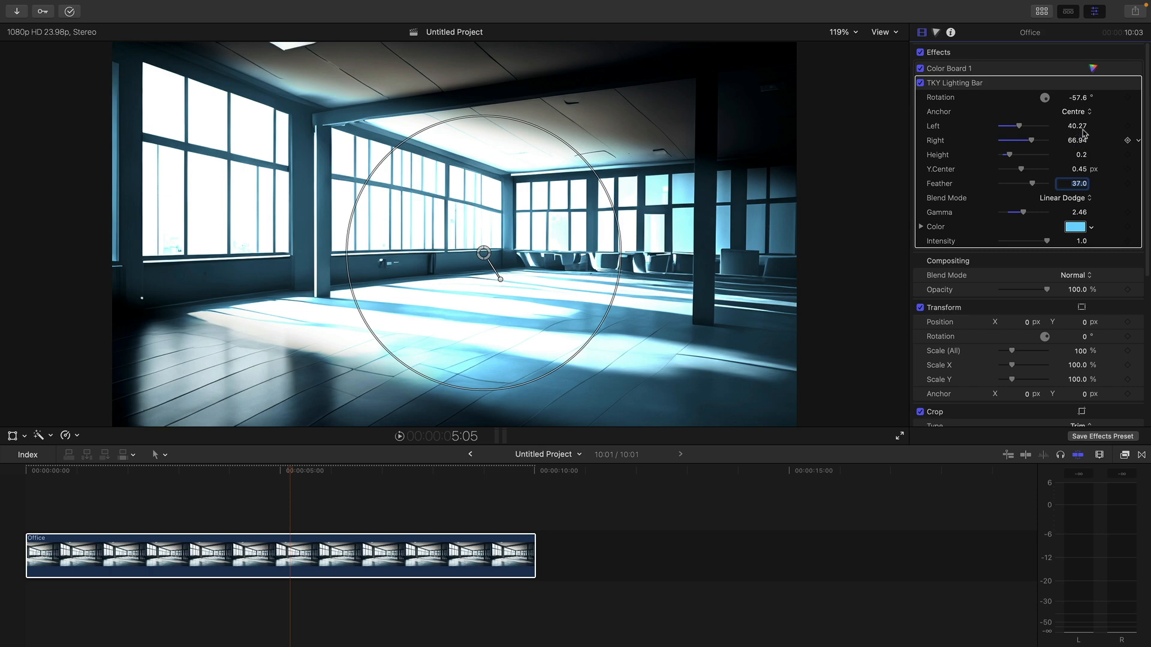
Try the lighting bar with a Left anchor at a Rotation of about 2.2°, and return the Anchor to Centre.
{"action": "left_click_drag", "start_coordinate": [1077, 98], "coordinate": [1078, 97]}
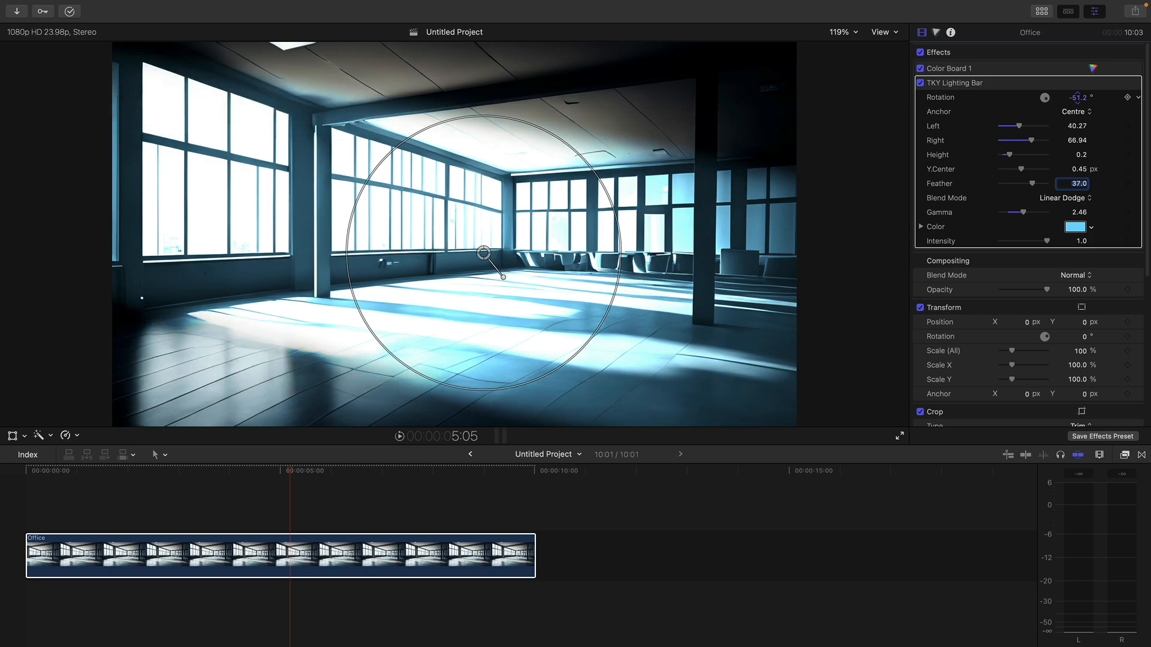
{"action": "left_click", "coordinate": [1088, 111]}
{"action": "left_click", "coordinate": [1073, 88]}
{"action": "left_click_drag", "start_coordinate": [1074, 99], "coordinate": [1077, 97]}
{"action": "left_click", "coordinate": [1099, 113]}
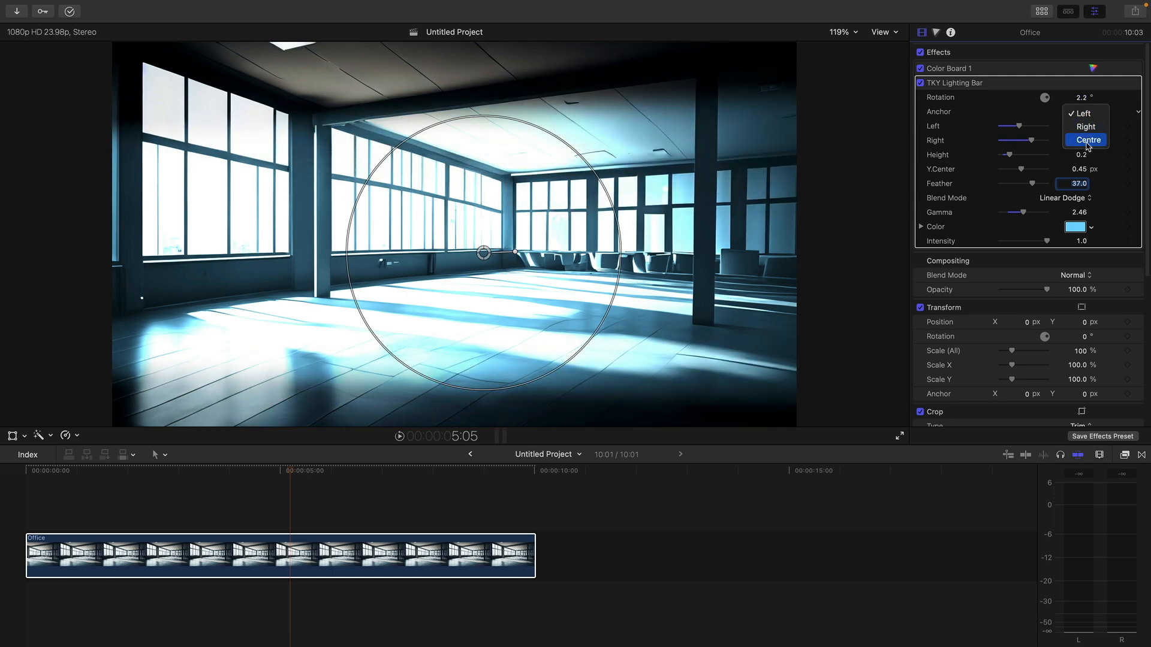
{"action": "left_click", "coordinate": [1081, 140]}
Set the lighting bar's Anchor to Right, its Rotation to about -16.4° and its Height to about 0.15.
{"action": "left_click", "coordinate": [1082, 113]}
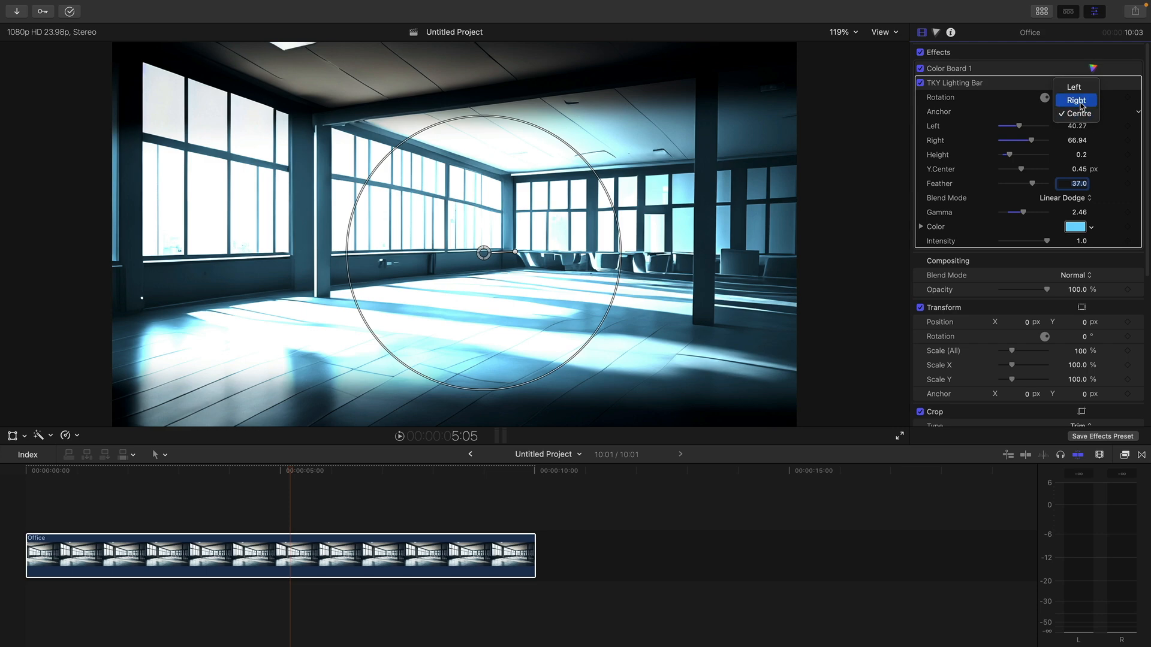
{"action": "left_click", "coordinate": [1079, 106]}
{"action": "left_click_drag", "start_coordinate": [1077, 97], "coordinate": [1081, 97]}
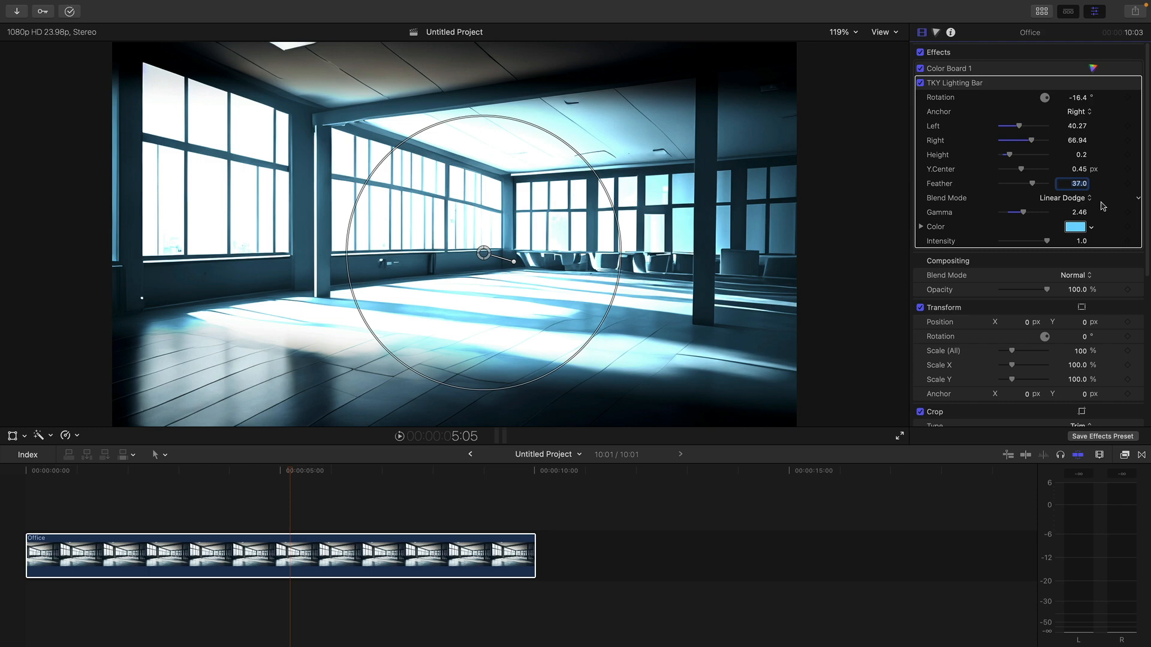
{"action": "left_click_drag", "start_coordinate": [1010, 154], "coordinate": [1007, 155]}
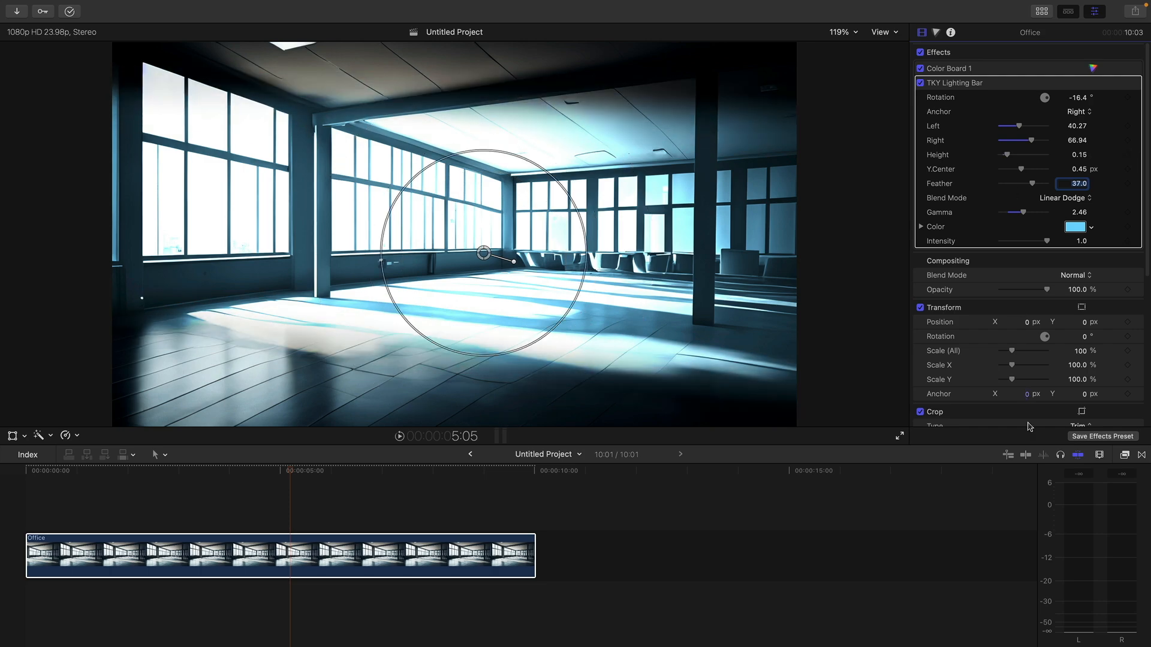